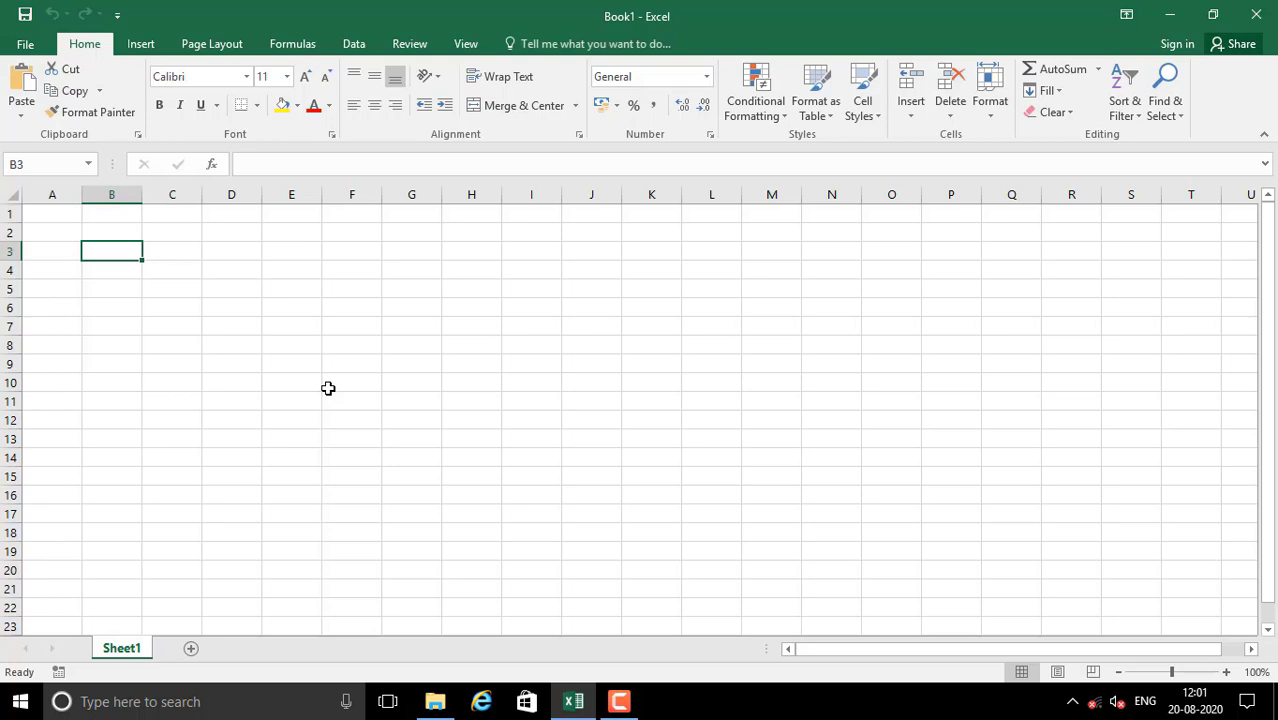
- Customize the ribbon so that the Developer tab is shown
right_click(466, 45)
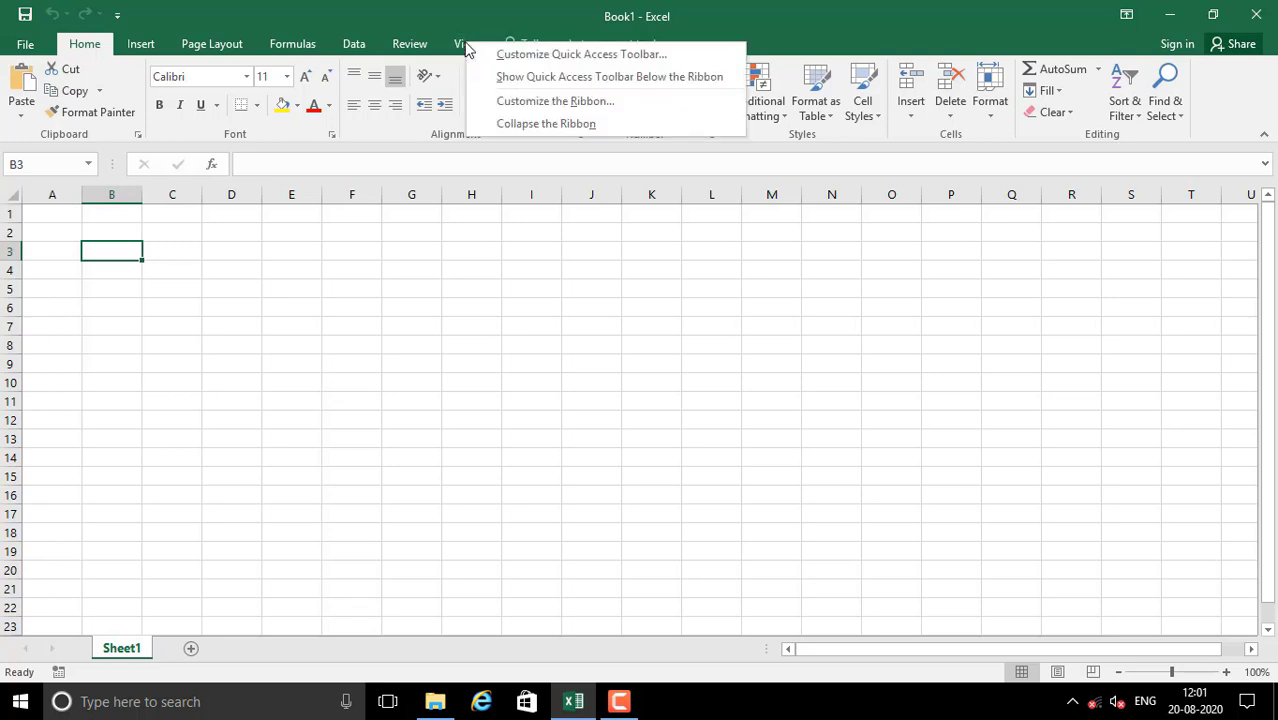
left_click(550, 102)
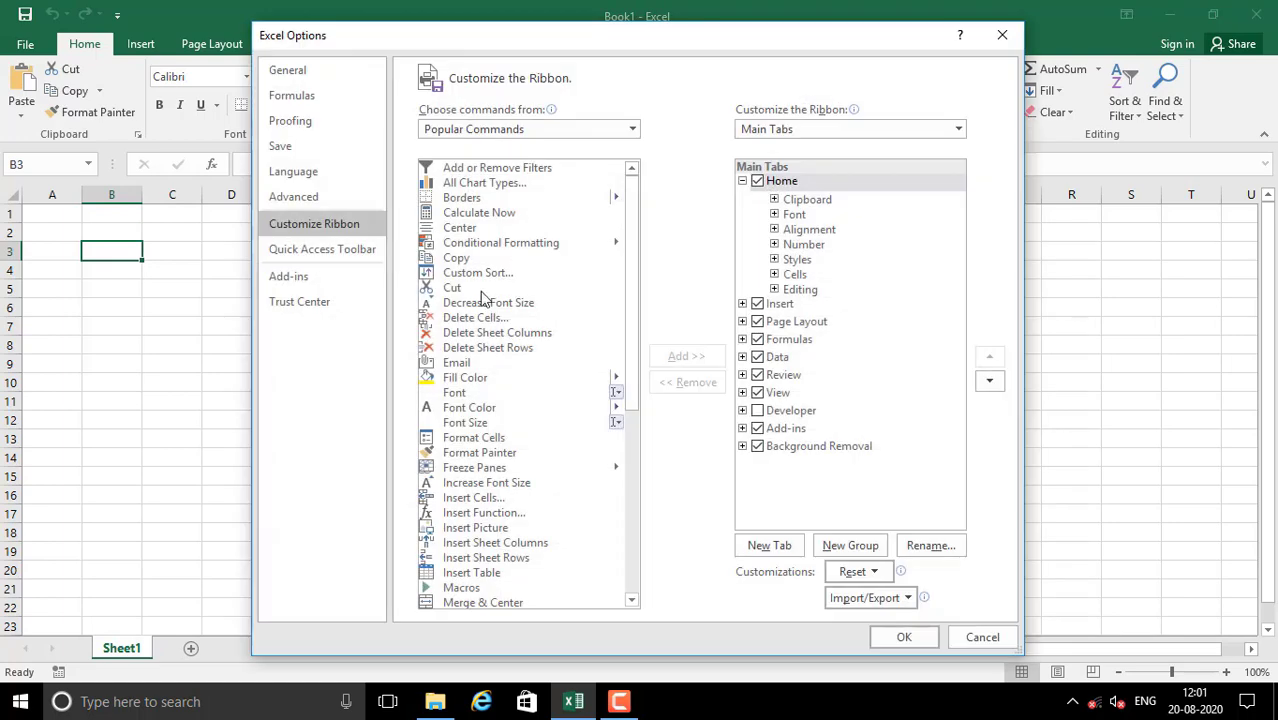
left_click(758, 412)
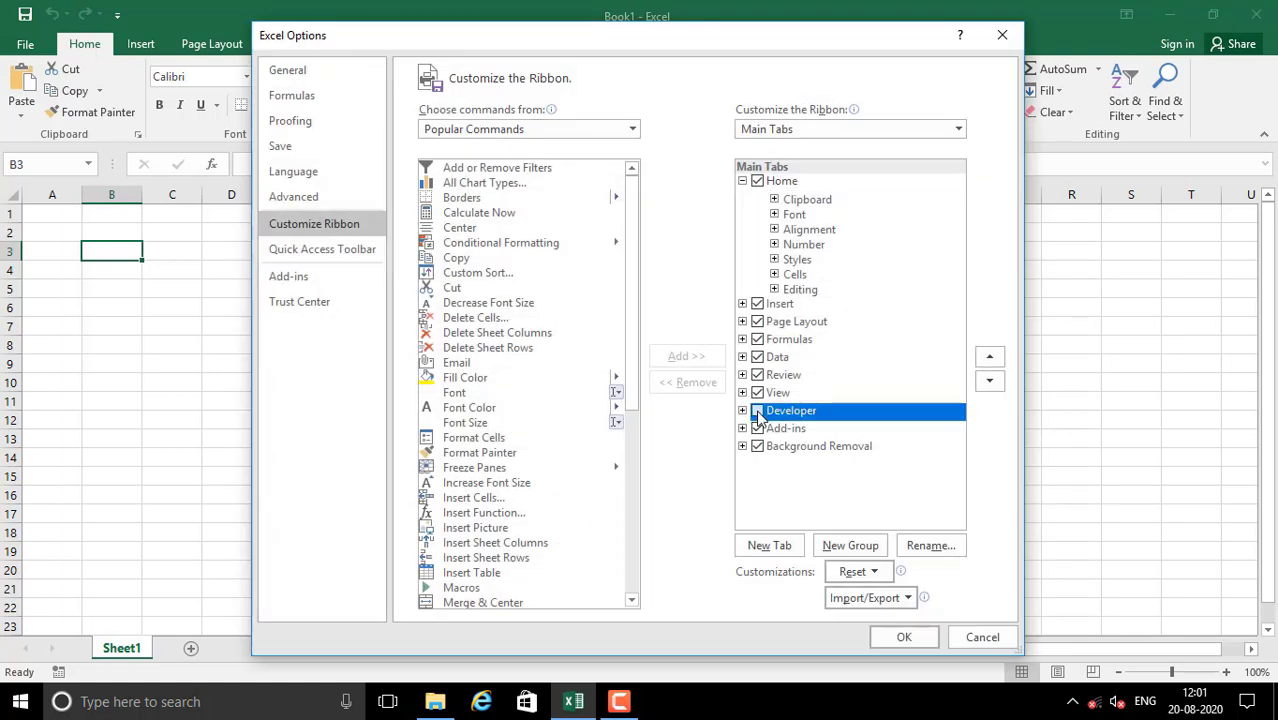
left_click(906, 637)
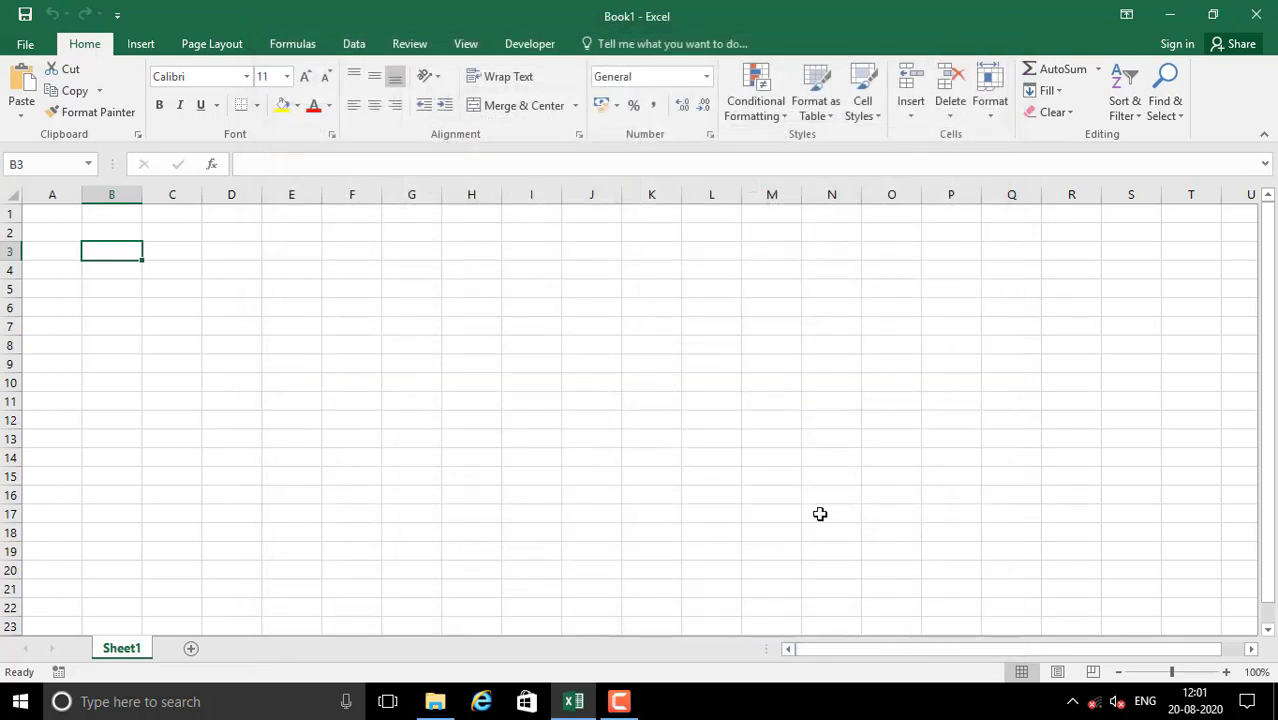
- Start recording a macro named Name_Table, stored in this workbook
left_click(518, 44)
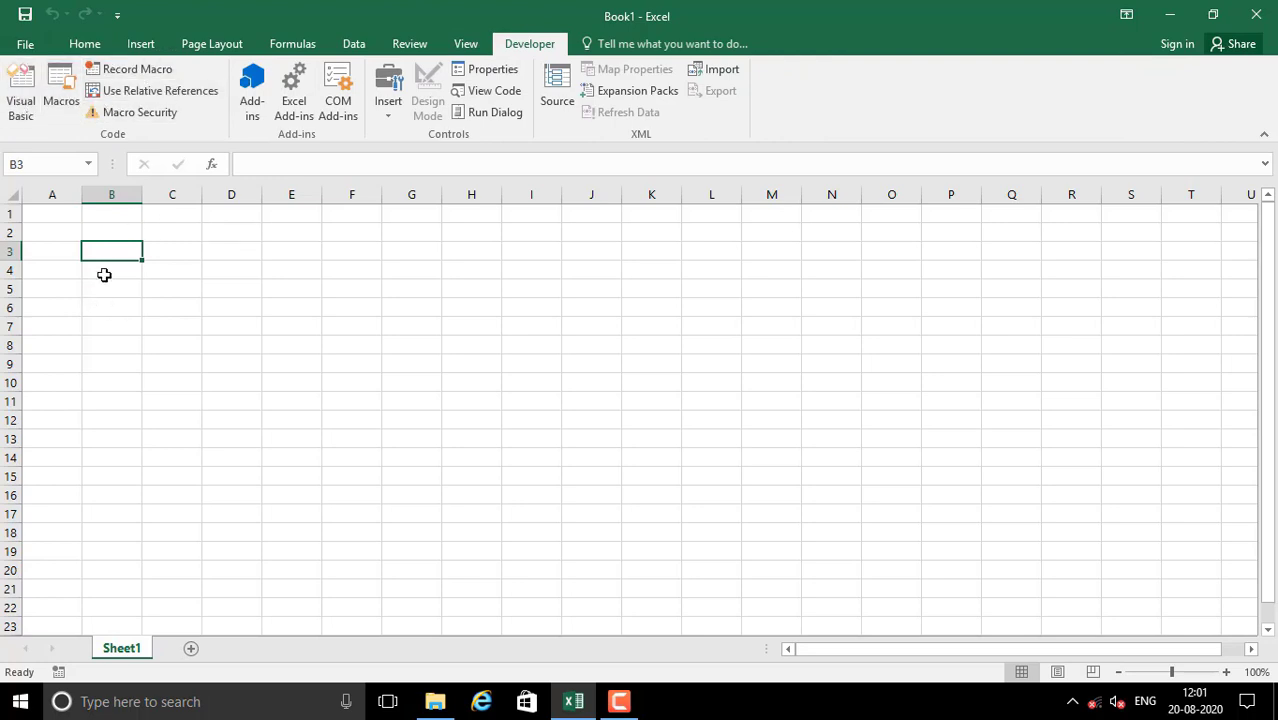
left_click(151, 75)
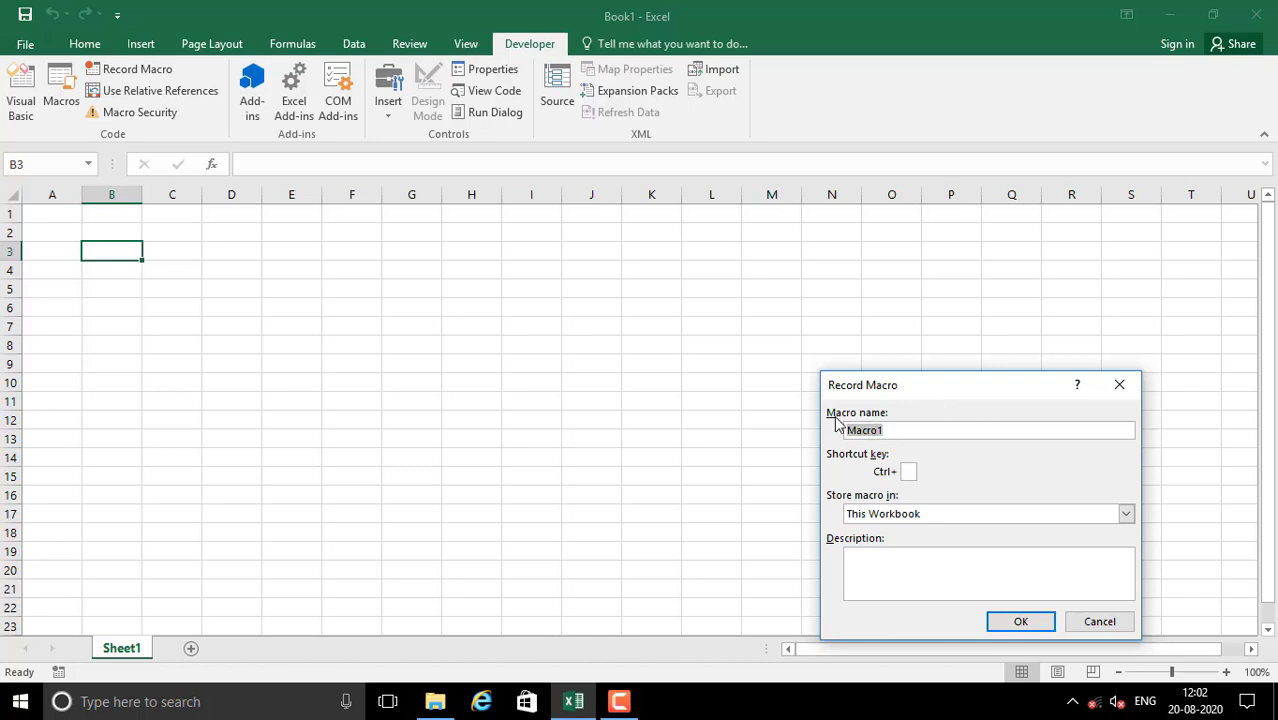
left_click_drag(913, 430, 797, 433)
type("Name_Table")
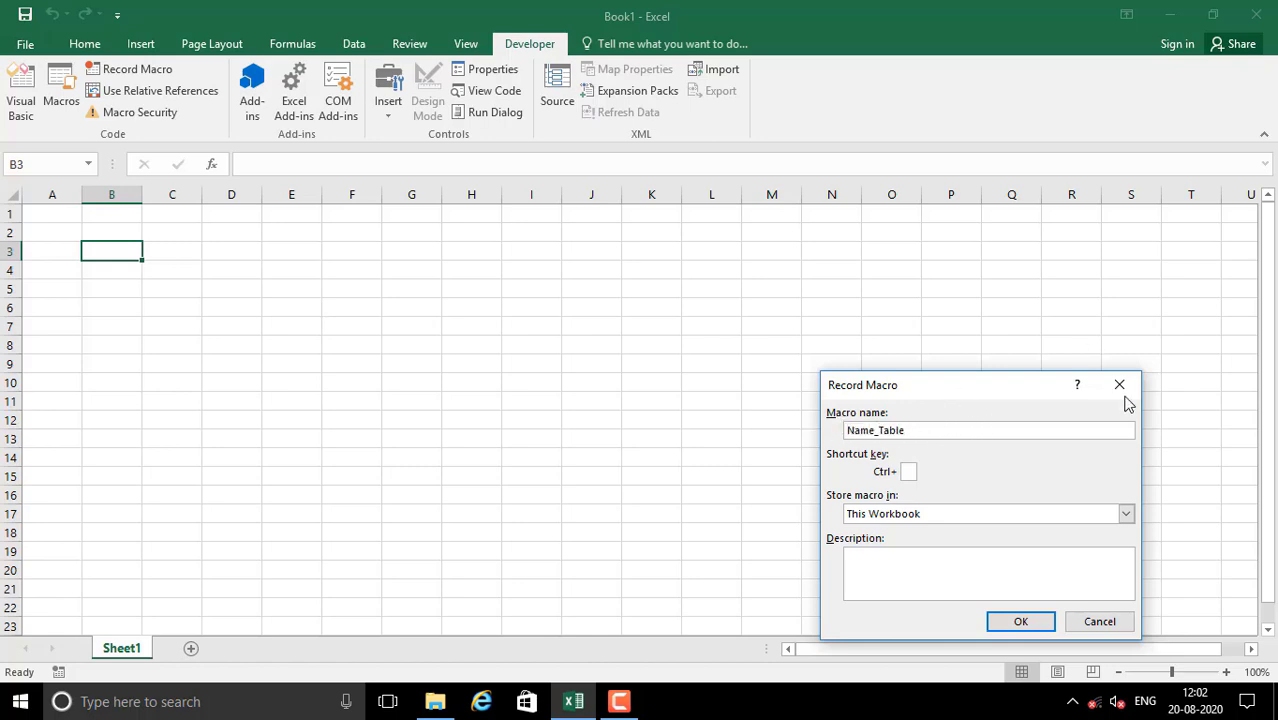
left_click(1015, 622)
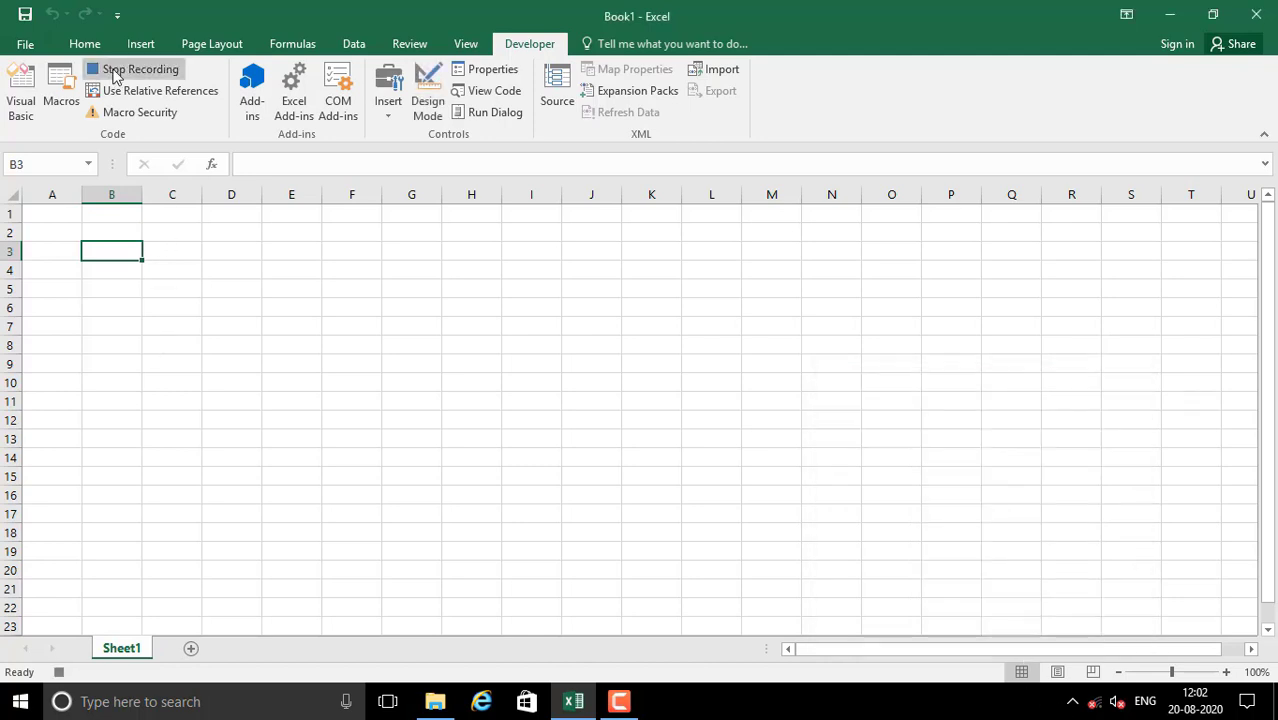
- Enter the heading "Name" in A1 and merge and center it across A1:C1
left_click(64, 213)
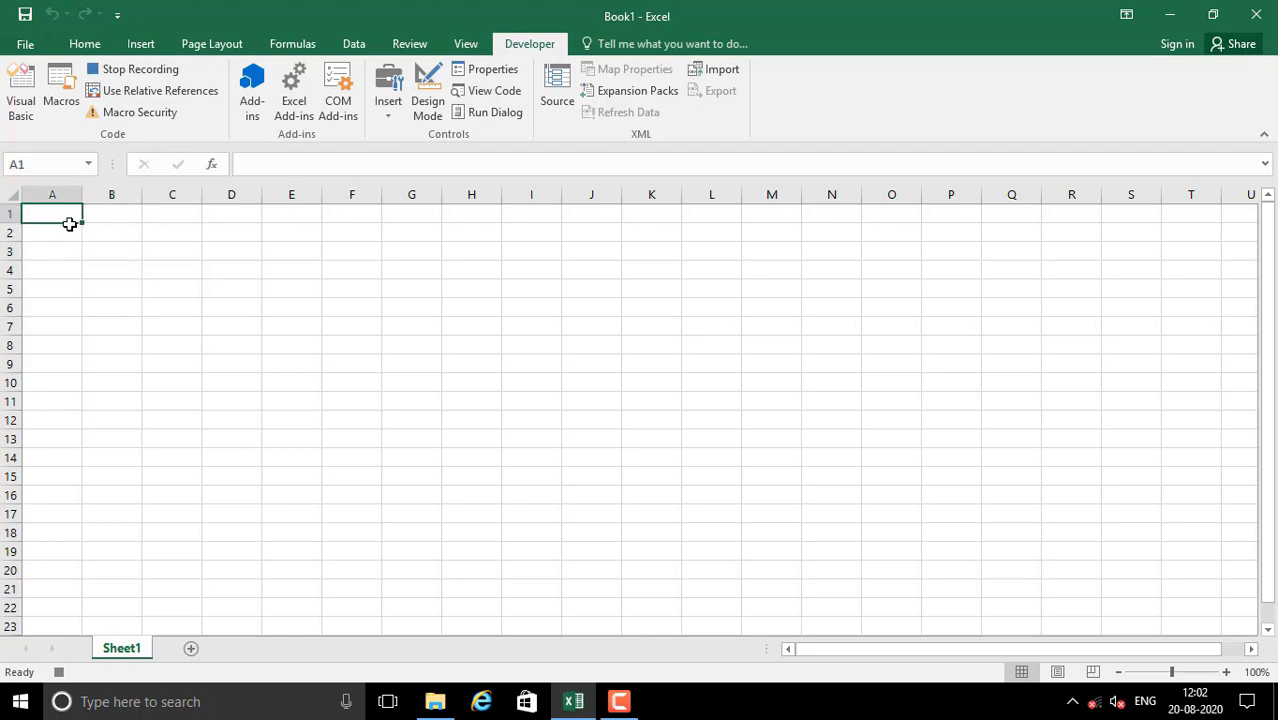
type("Na")
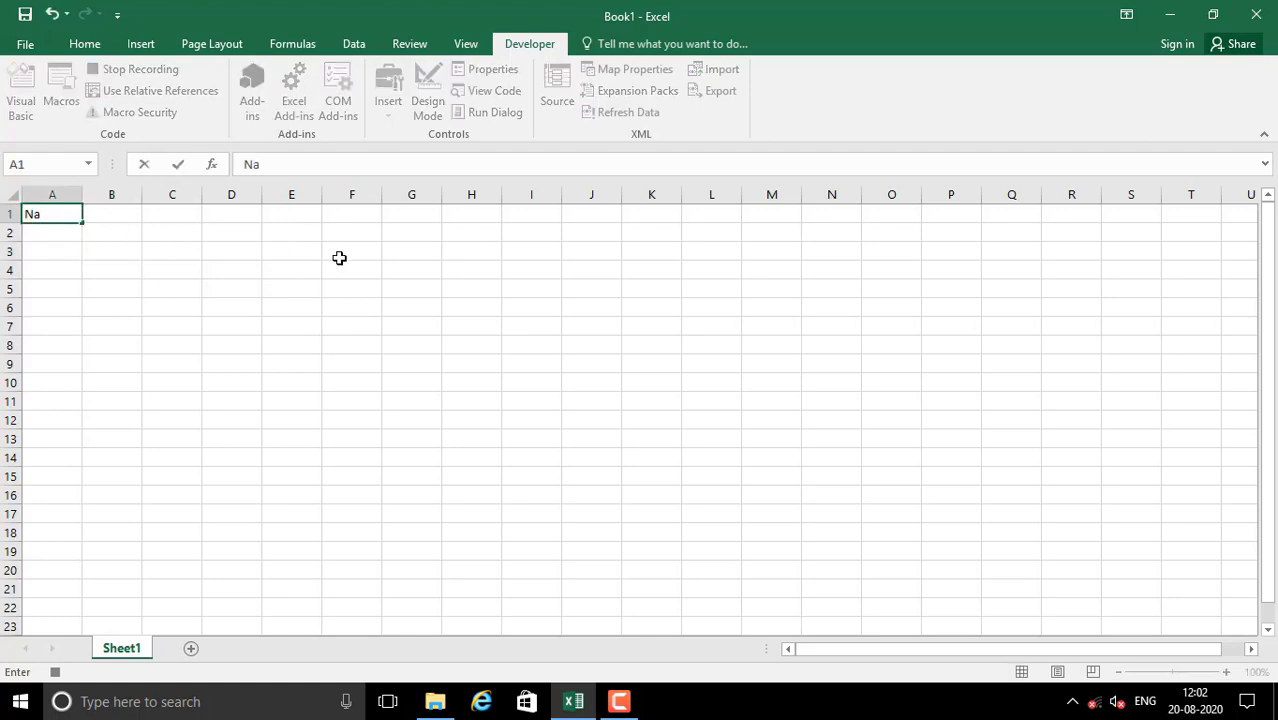
type("me")
key("Return")
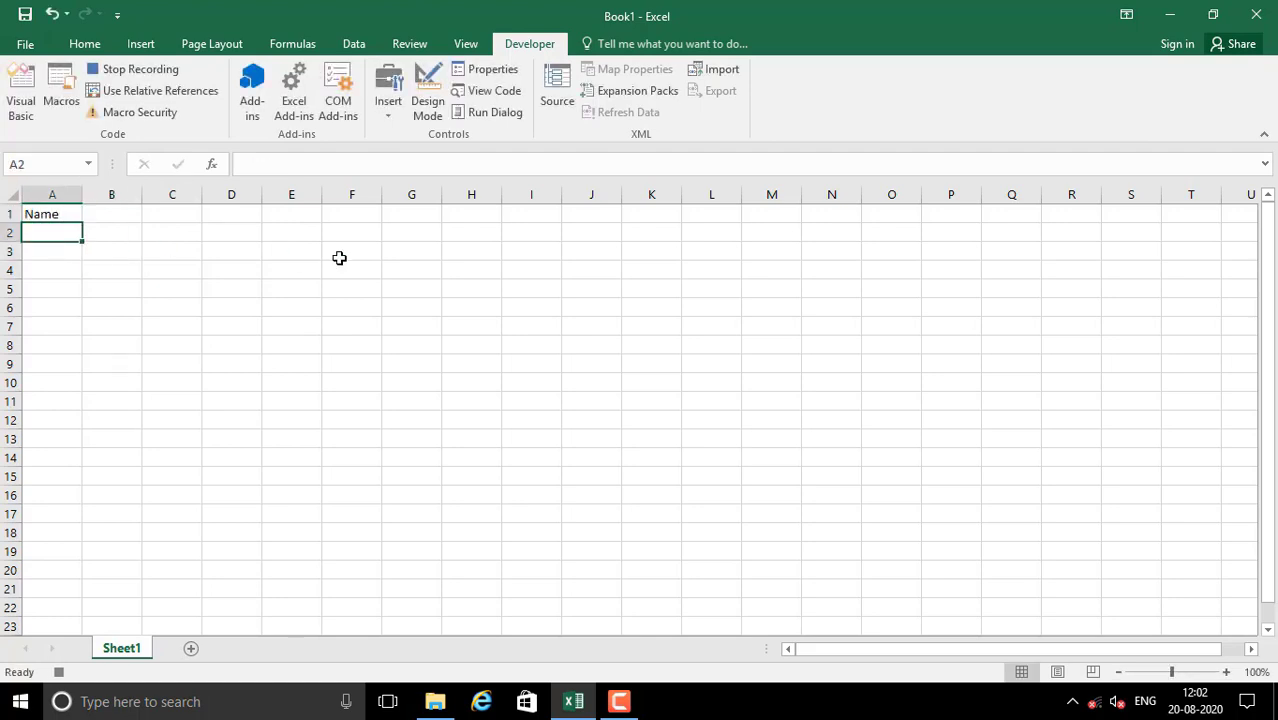
left_click(42, 210)
left_click_drag(42, 210, 177, 214)
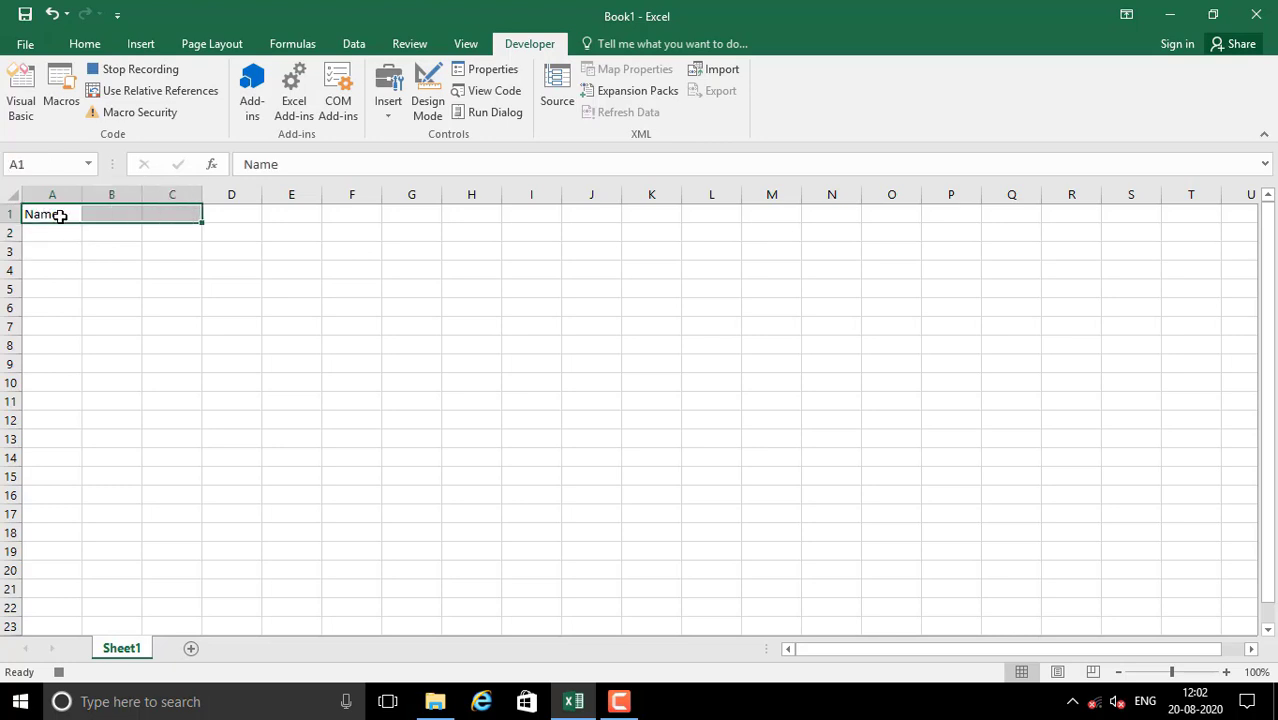
left_click(85, 42)
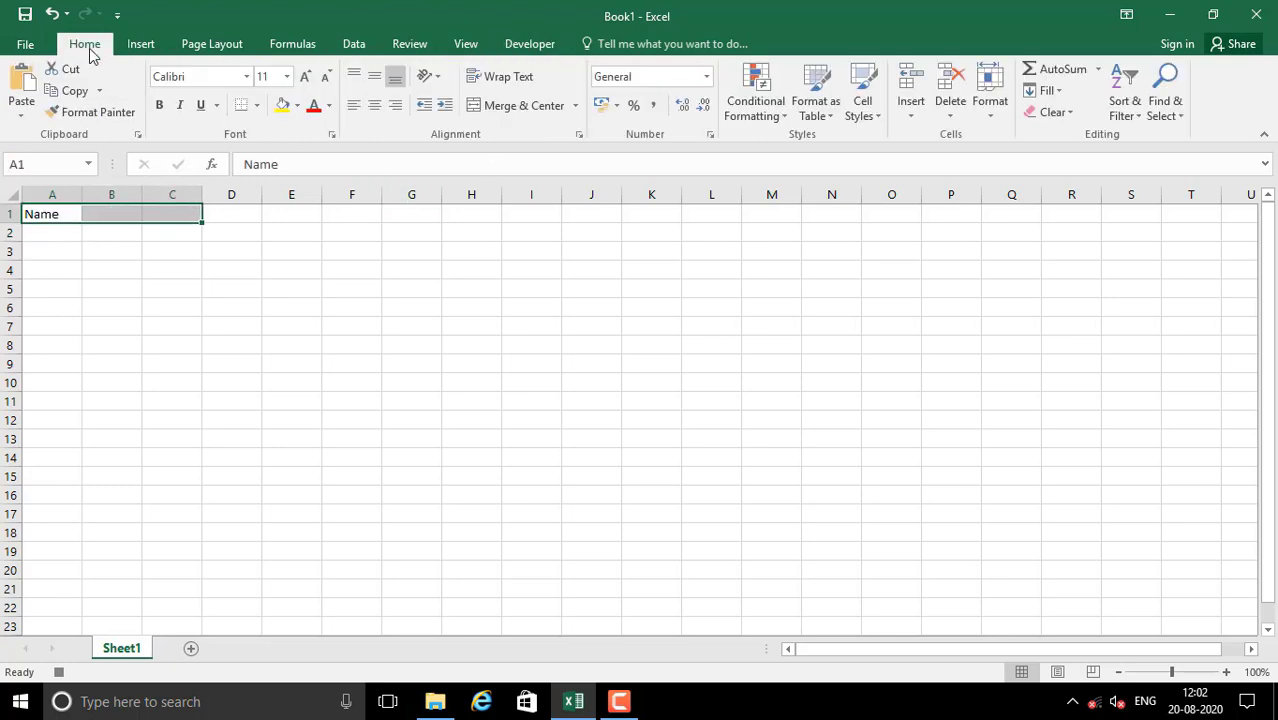
left_click(519, 105)
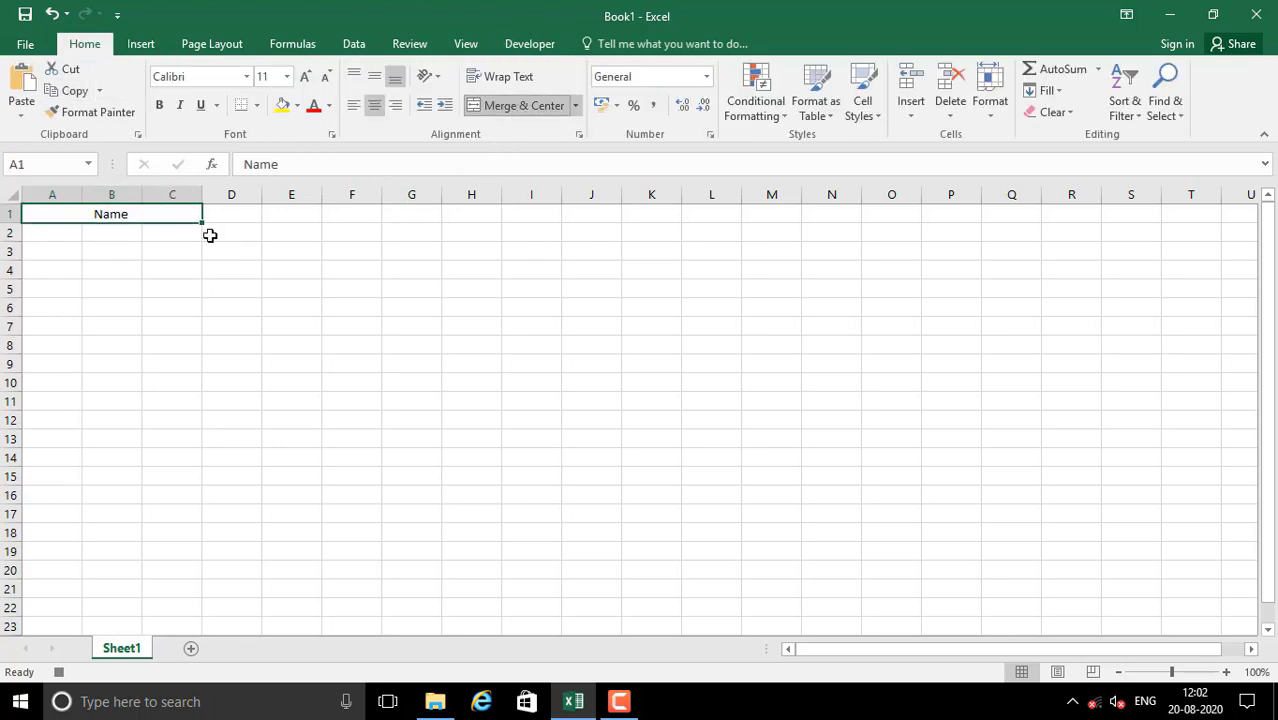
- Enlarge the Name heading to font size 18 and color its text purple
left_click(306, 78)
left_click(306, 78)
left_click(306, 78)
left_click(306, 78)
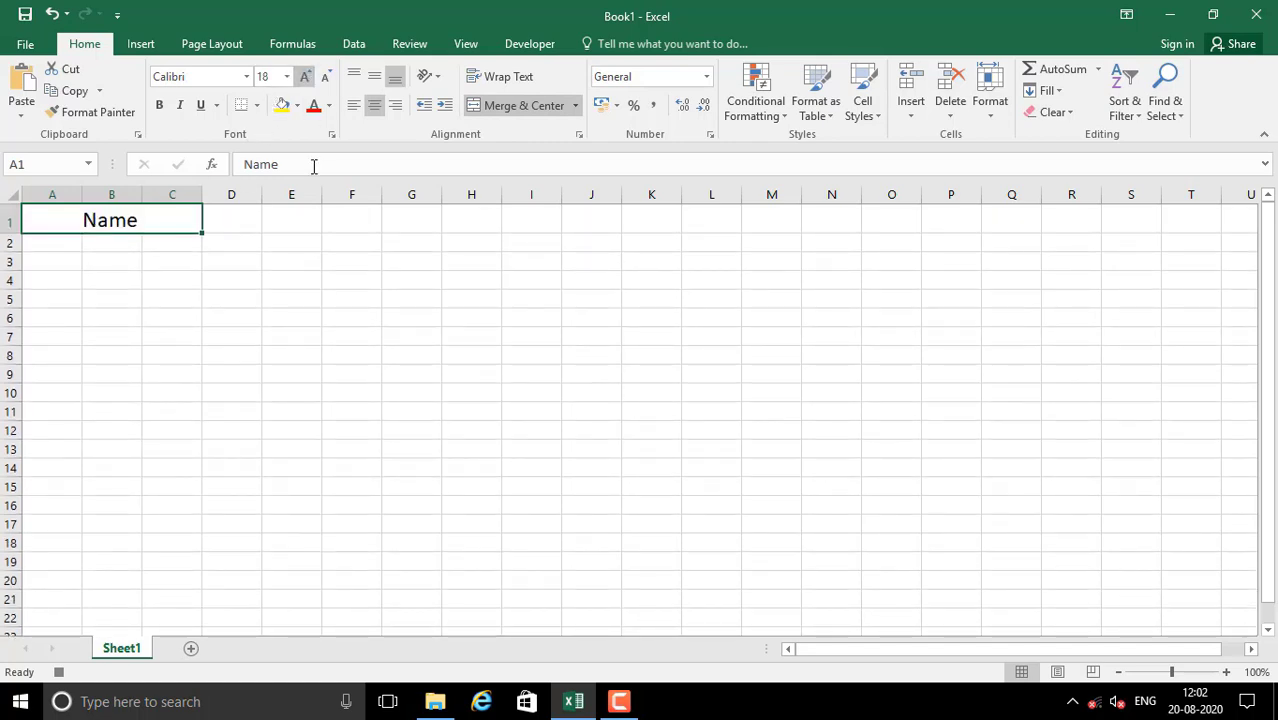
left_click(328, 105)
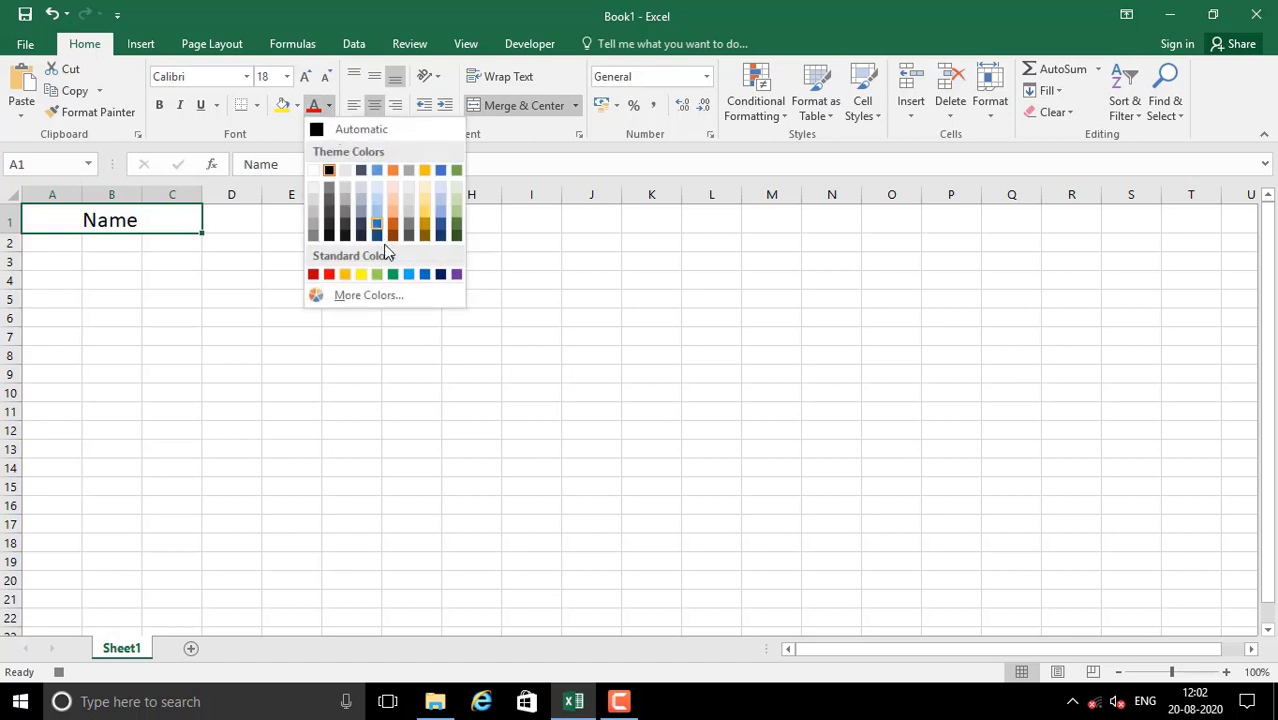
left_click(456, 276)
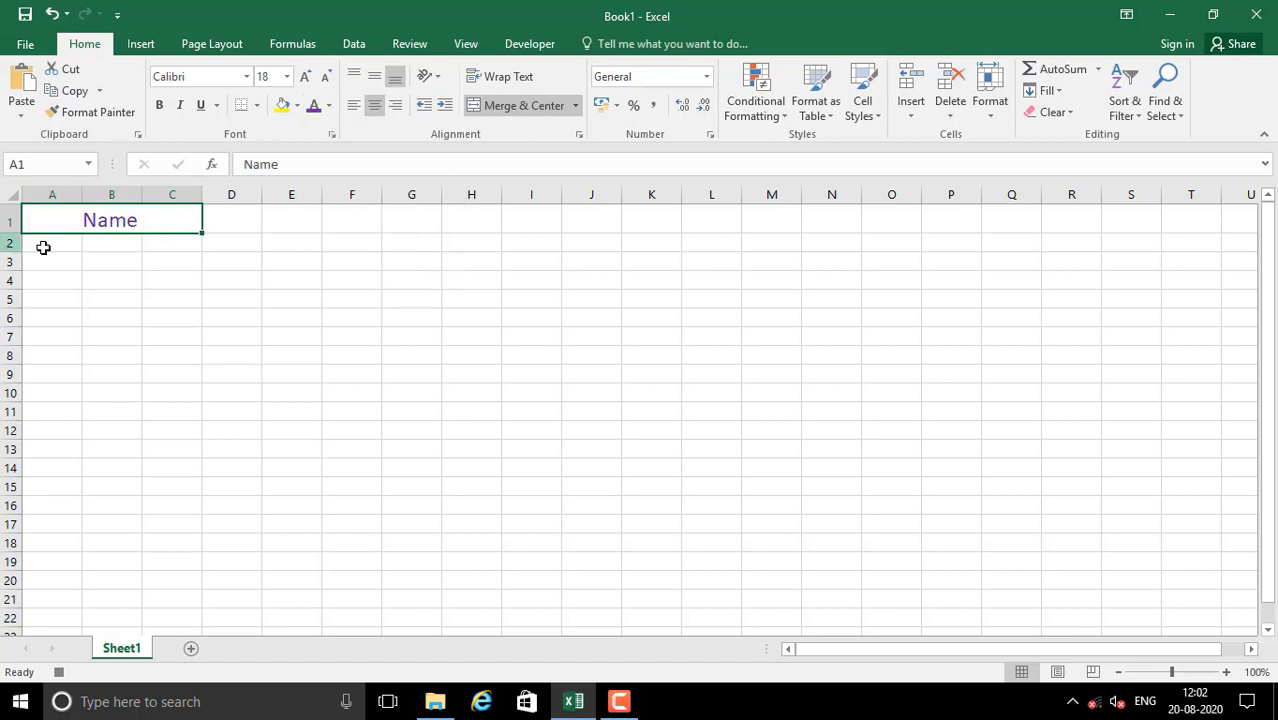
- Give the merged Name heading cell a light blue fill
left_click(297, 106)
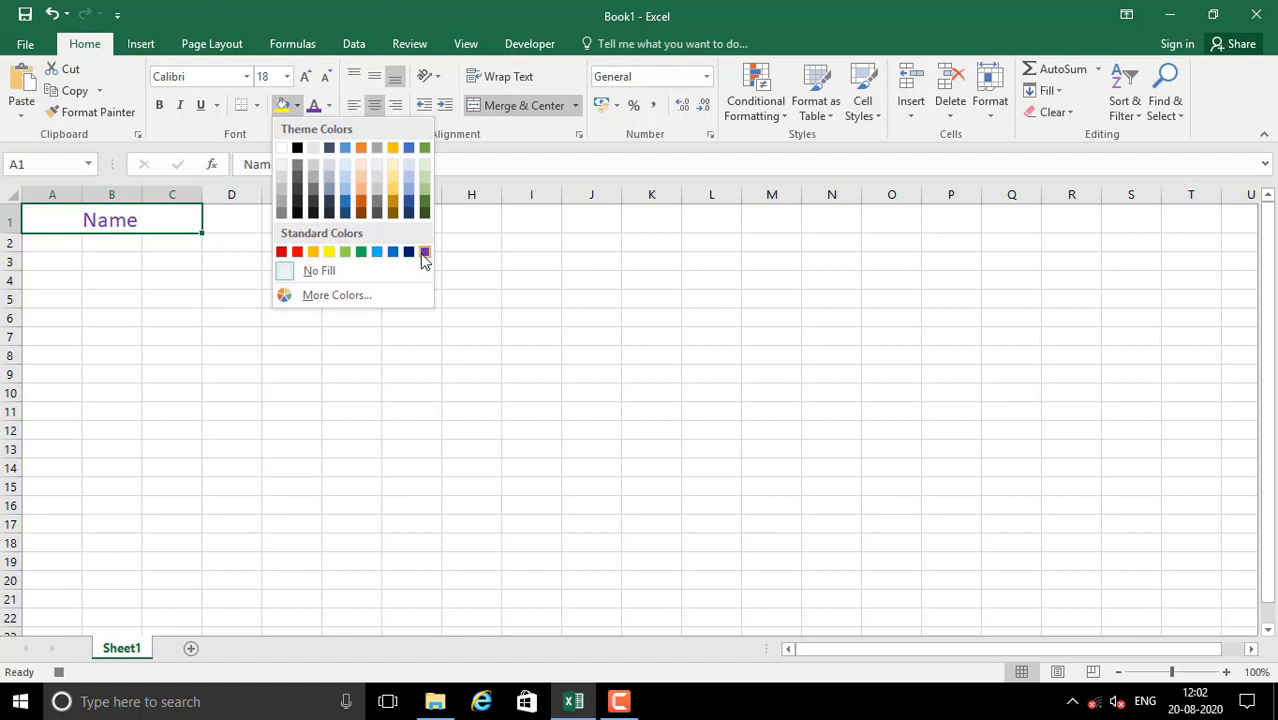
left_click(343, 178)
left_click(291, 318)
left_click(91, 217)
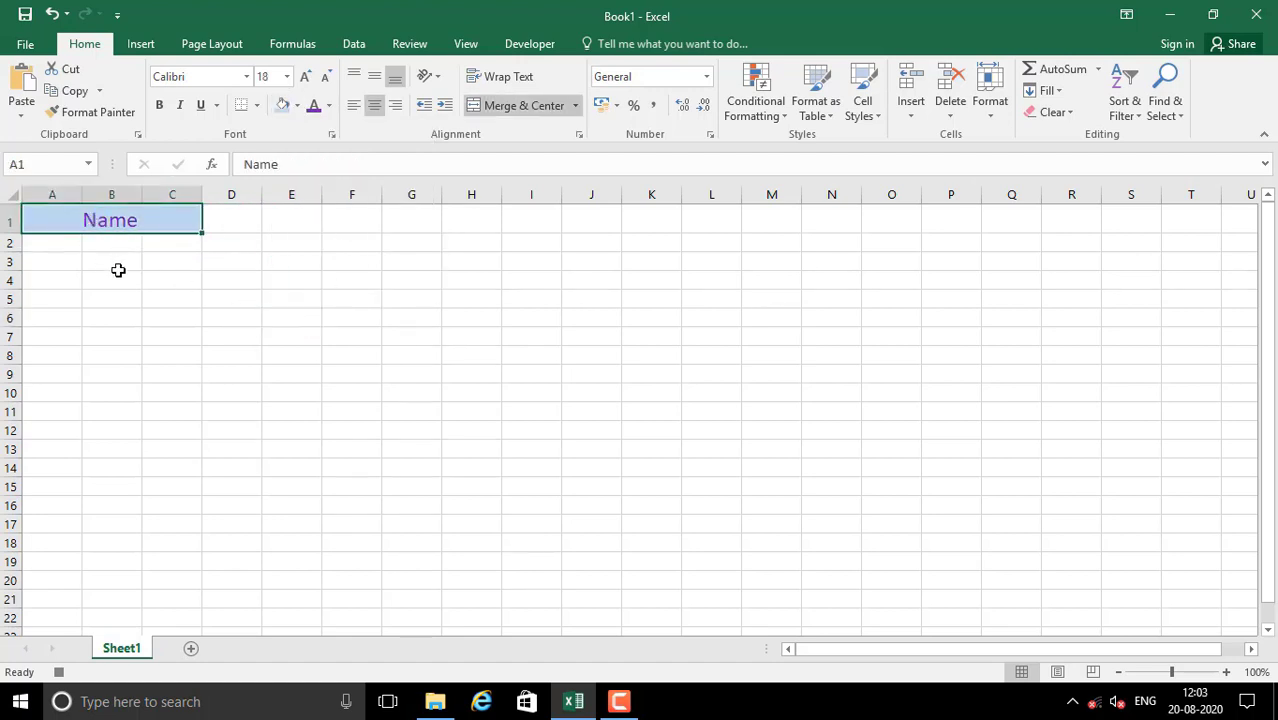
- Enter three people's first names in cells A2 to A4 below the heading
left_click(56, 245)
type("Sub")
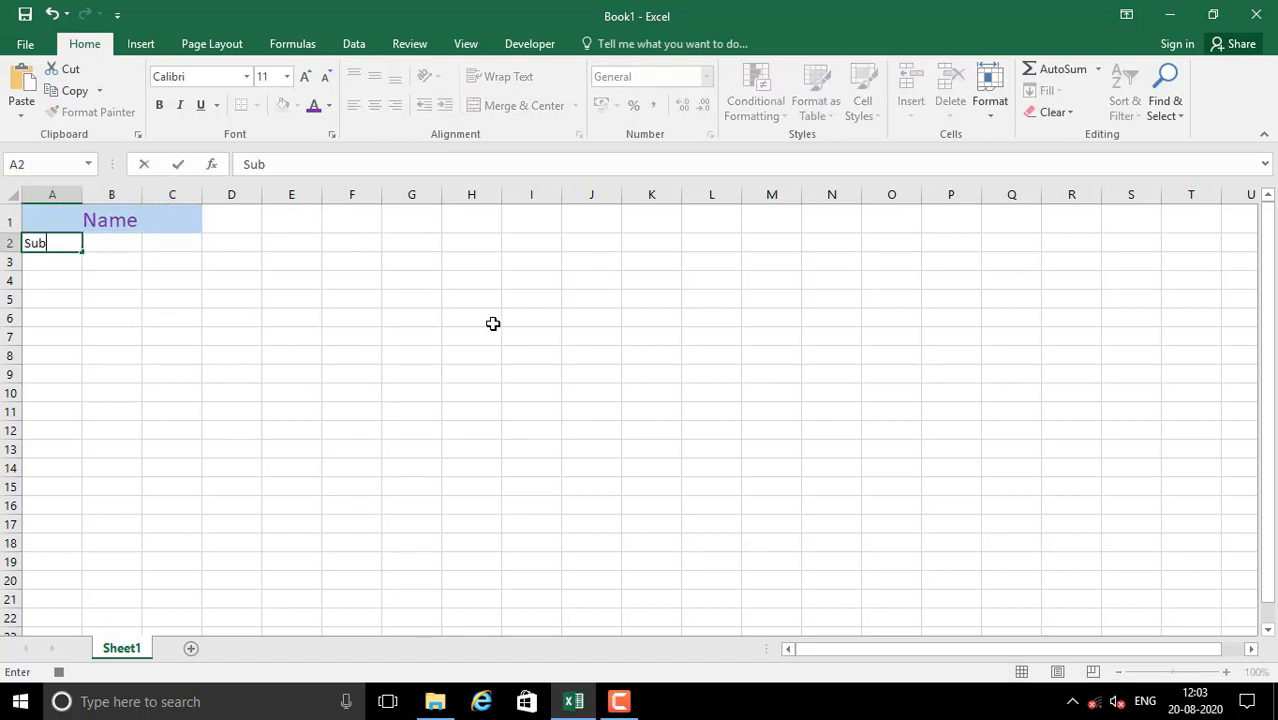
type("ash")
key("Return")
type("Ami")
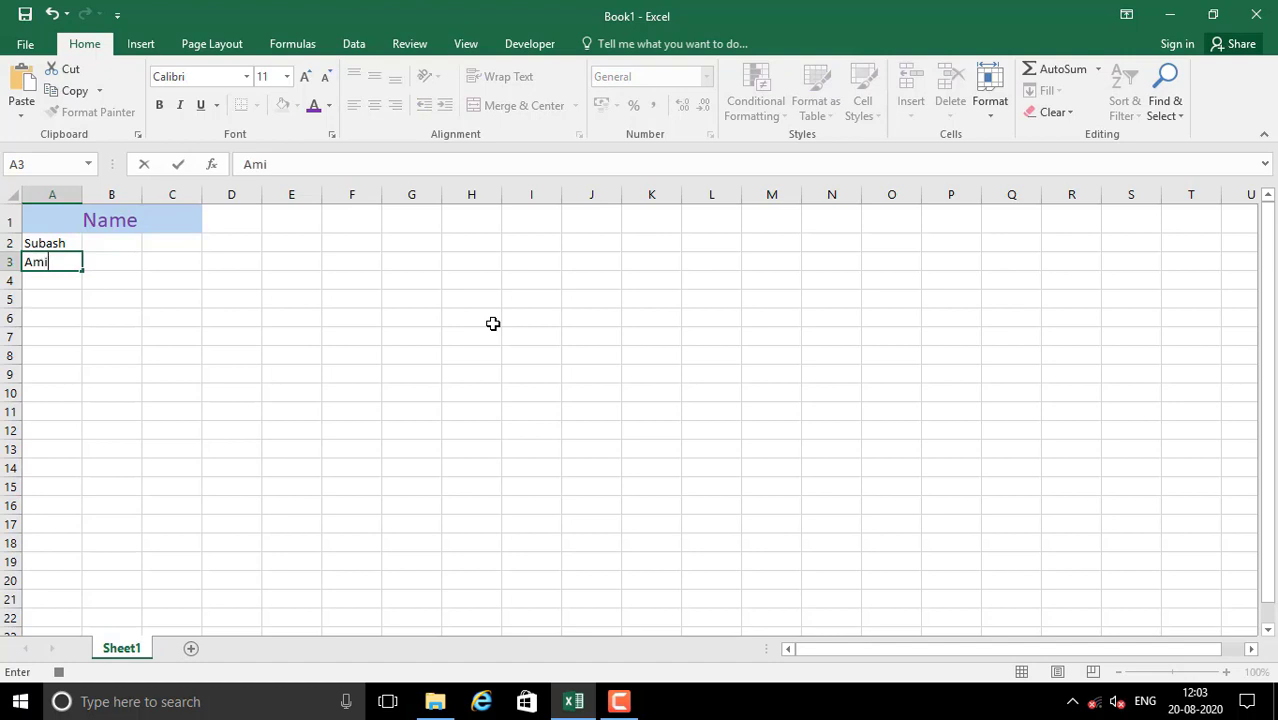
type("r")
key("Return")
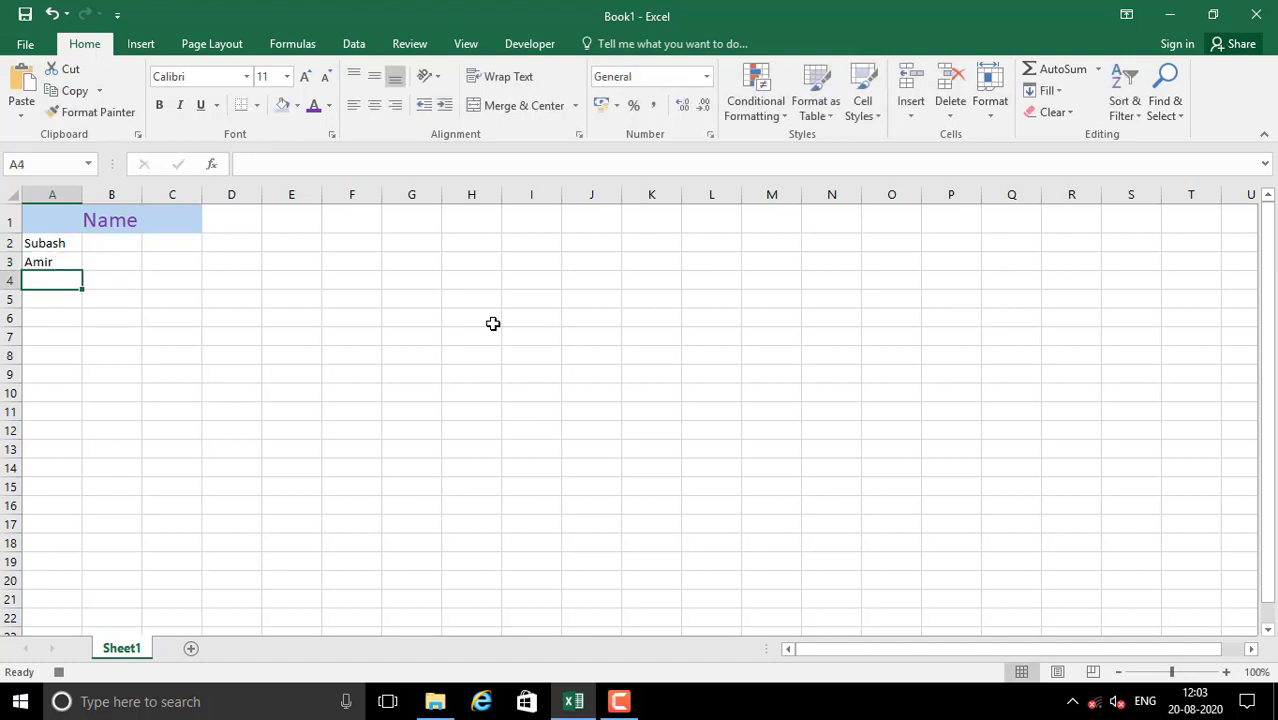
type("Devan")
key("Return")
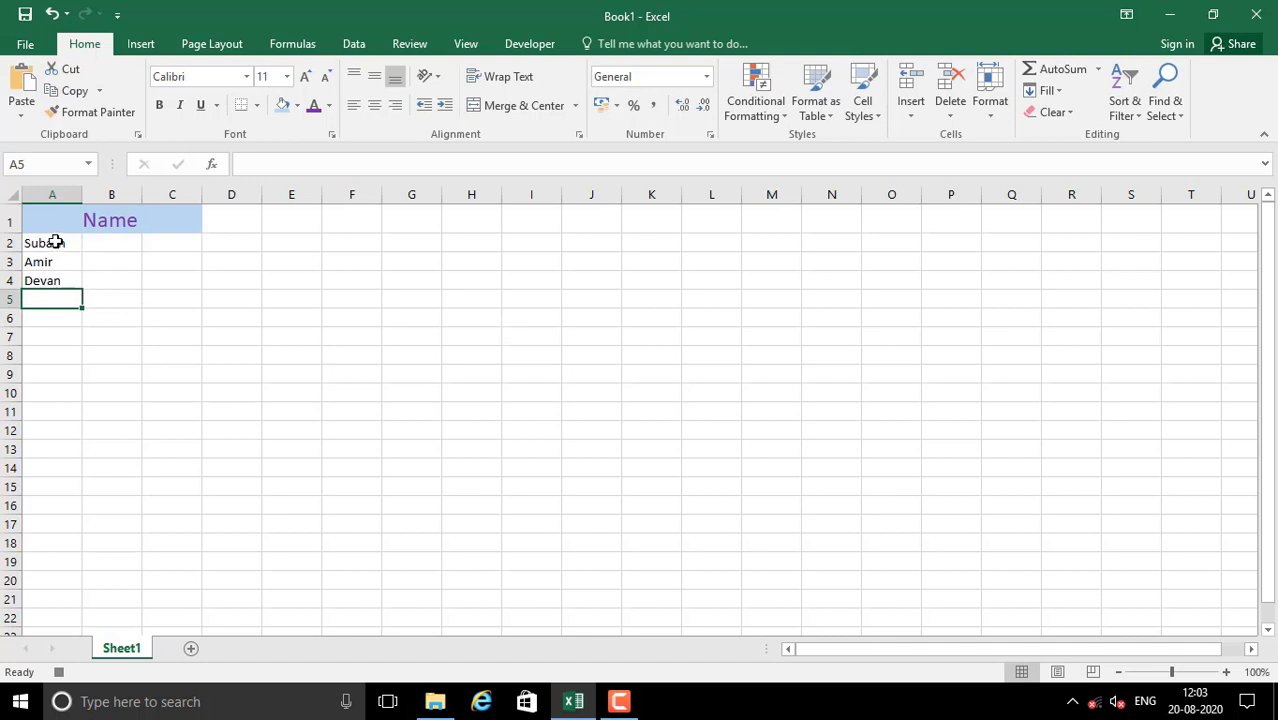
- Apply all borders to the range A2:C4
left_click_drag(54, 242, 171, 280)
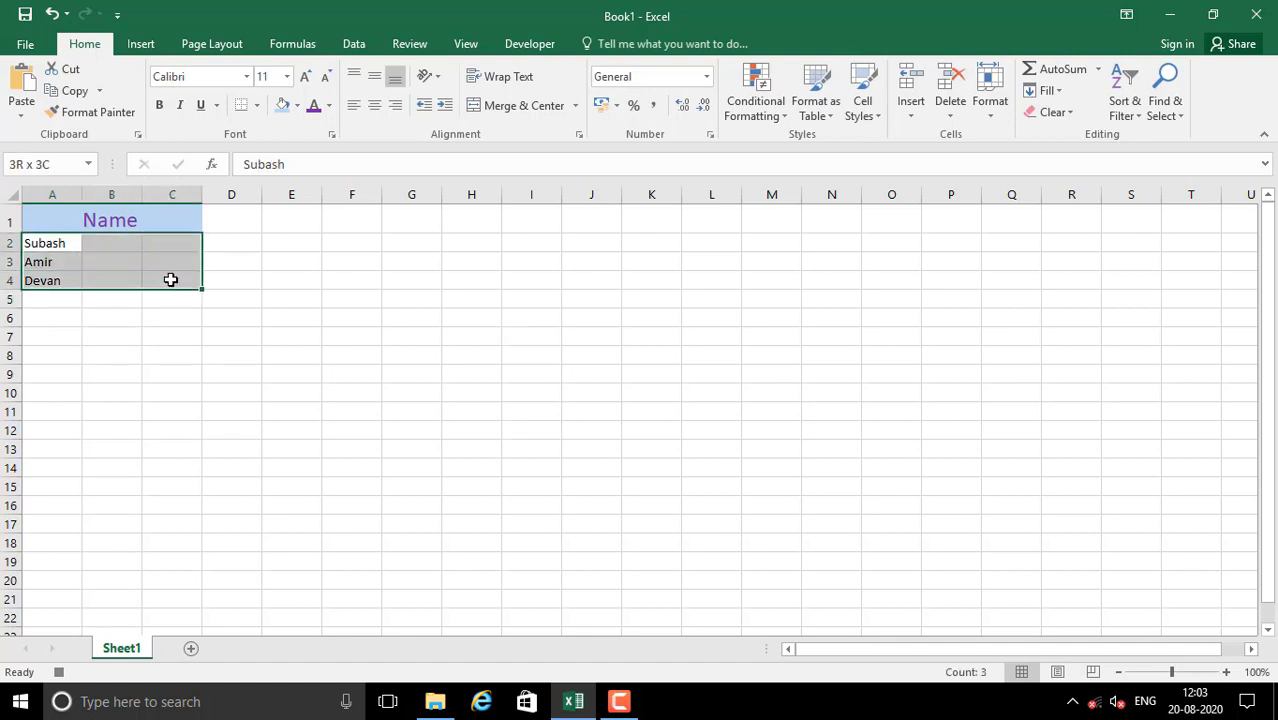
left_click(256, 105)
left_click(283, 265)
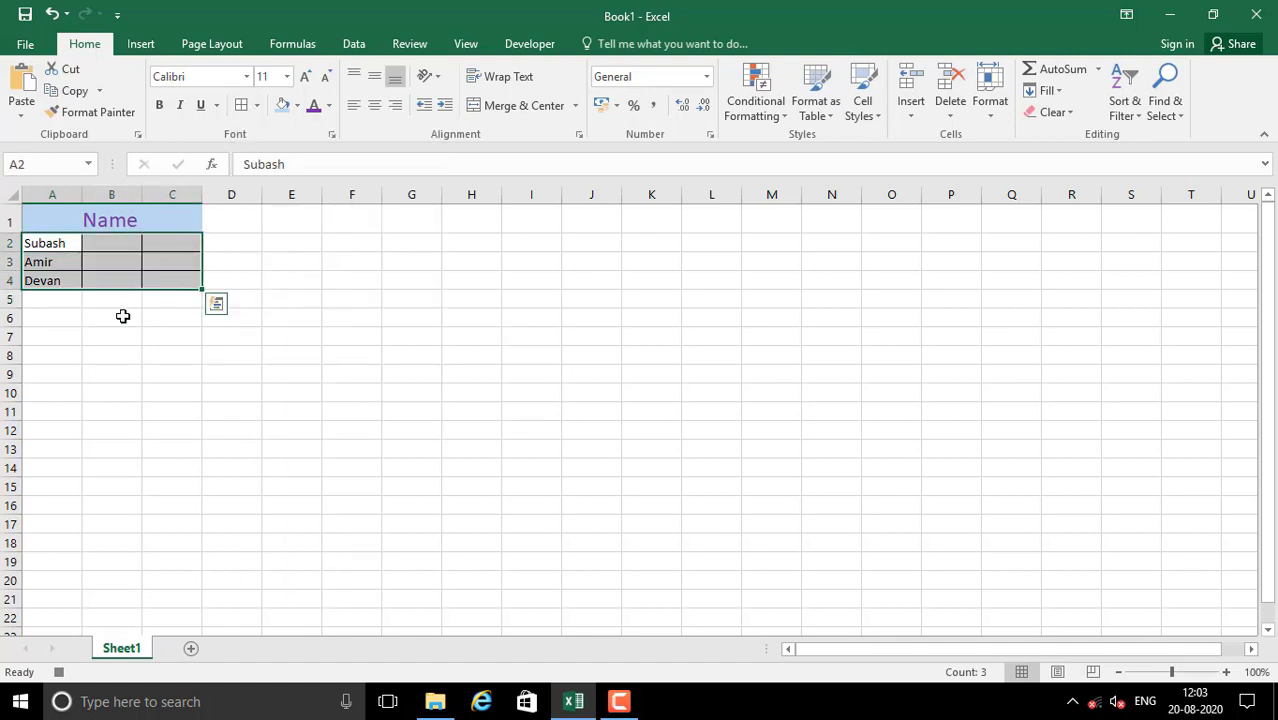
left_click(118, 333)
- Fill B2:C4 row by row with 2 and 3, 4 and 6, and 8 and 4
left_click(62, 247)
left_click(100, 245)
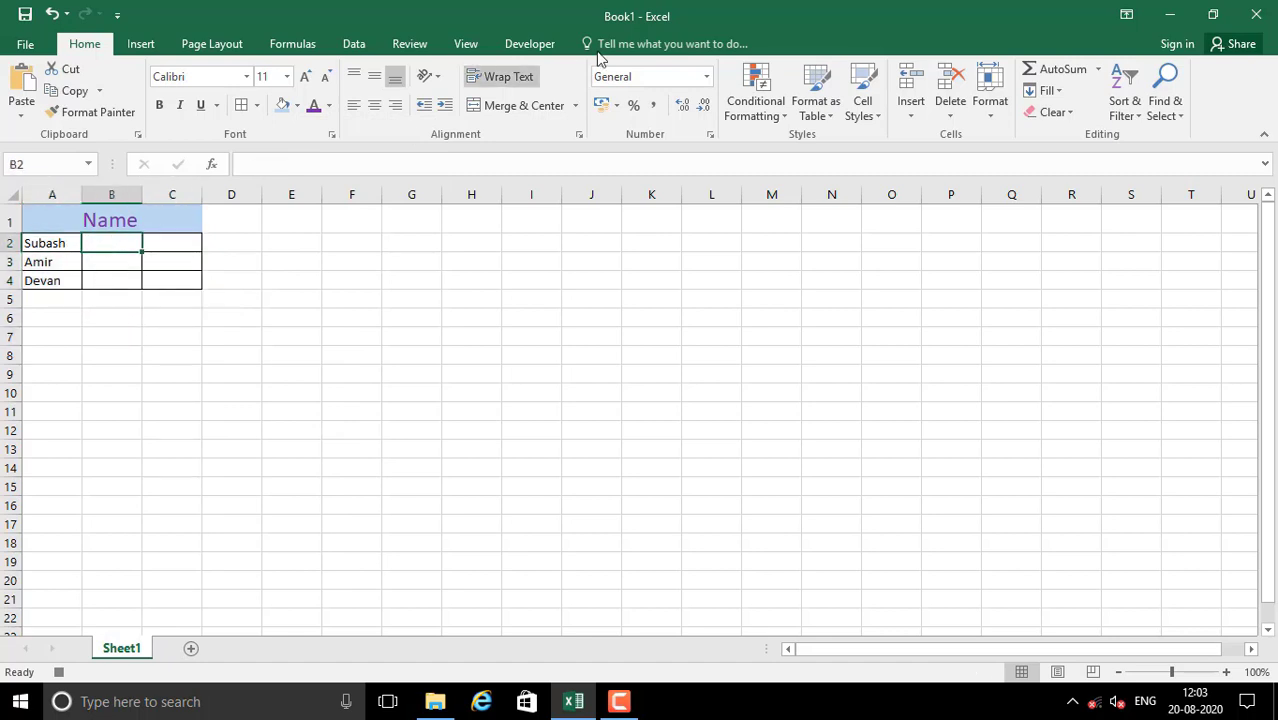
type("2")
key("Tab")
type("3")
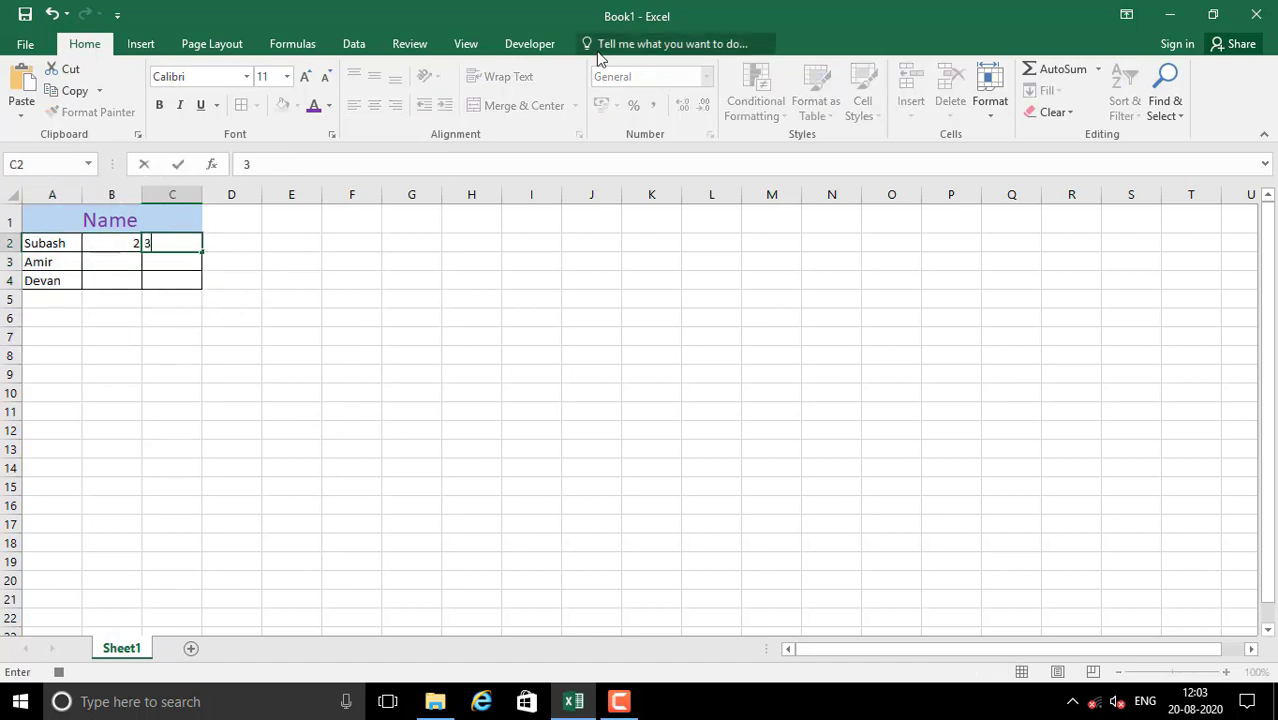
key("Return")
type("41")
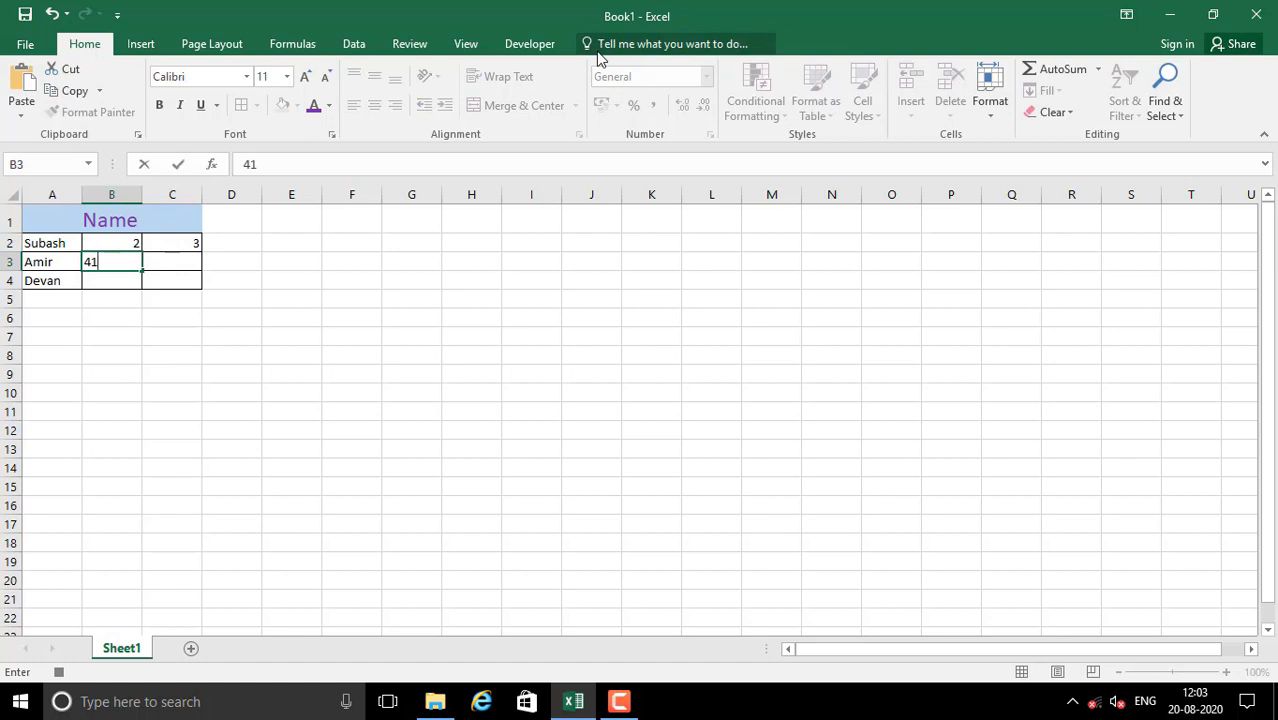
key("BackSpace")
key("Return")
key("Up")
key("Right")
type("6")
key("Return")
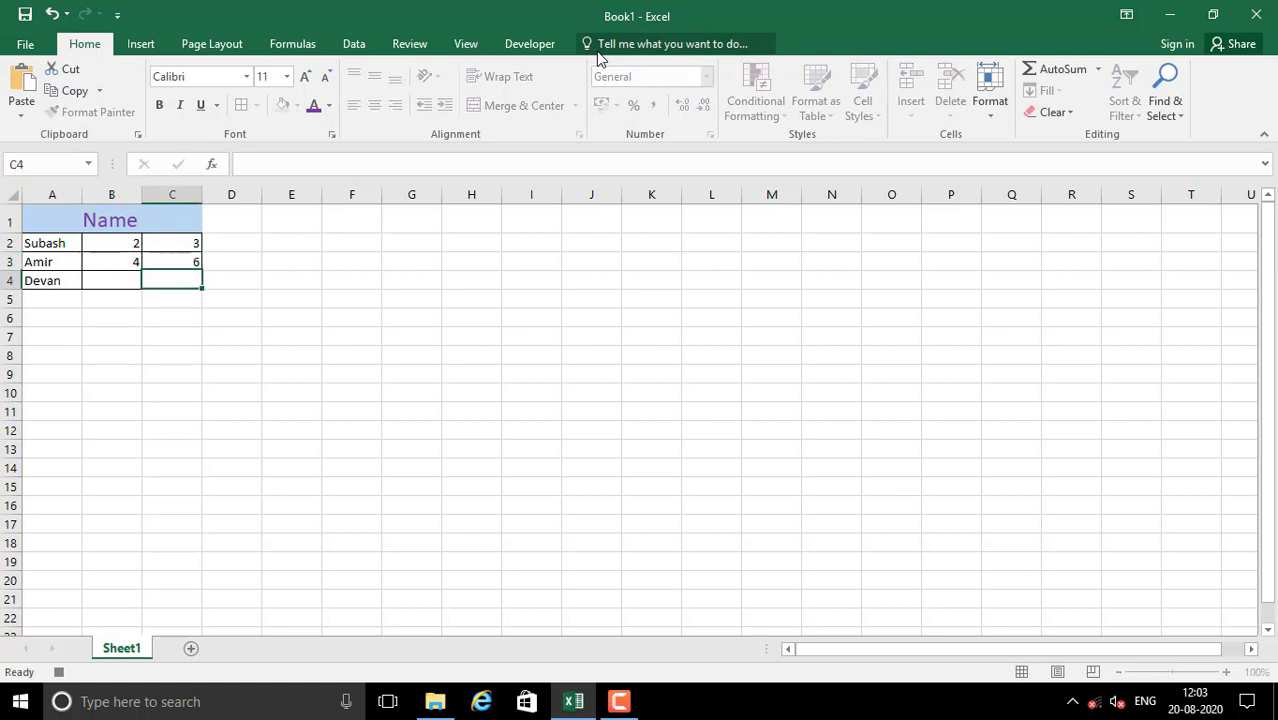
type("4")
key("Left")
type("8")
key("Return")
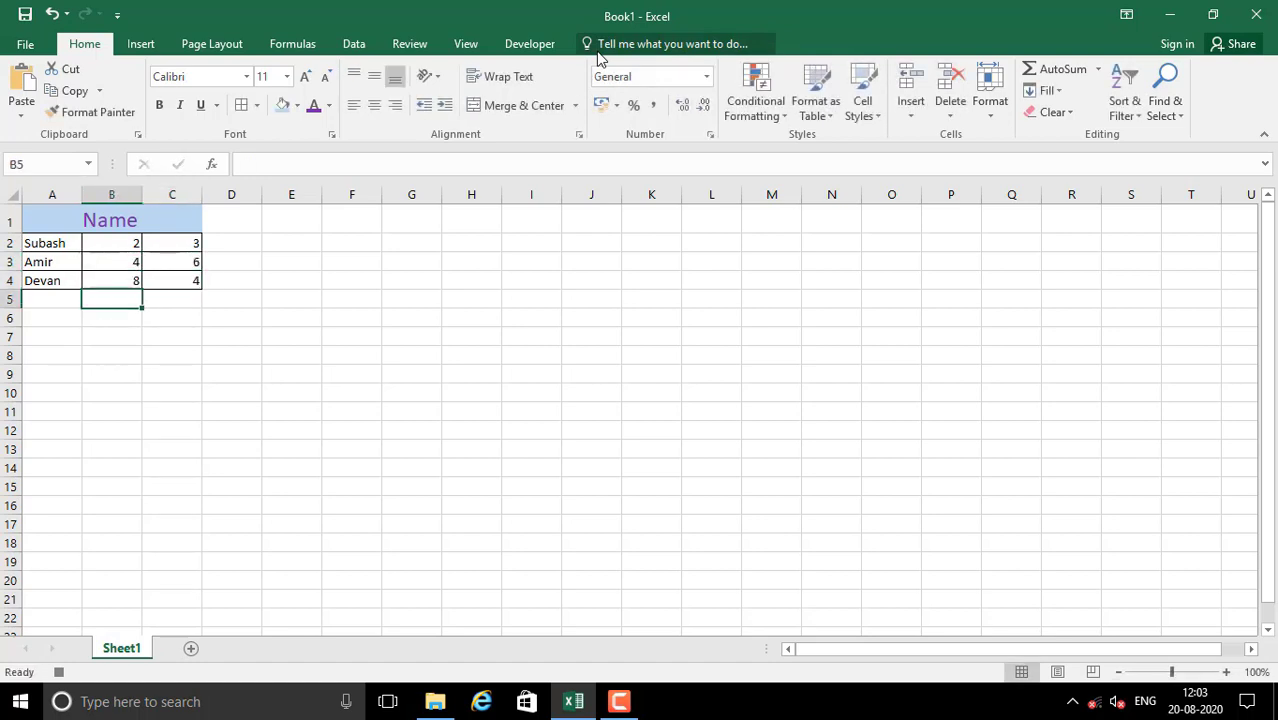
- Color the names in A2 and A4 red, leaving the heading cell selected
left_click(49, 243)
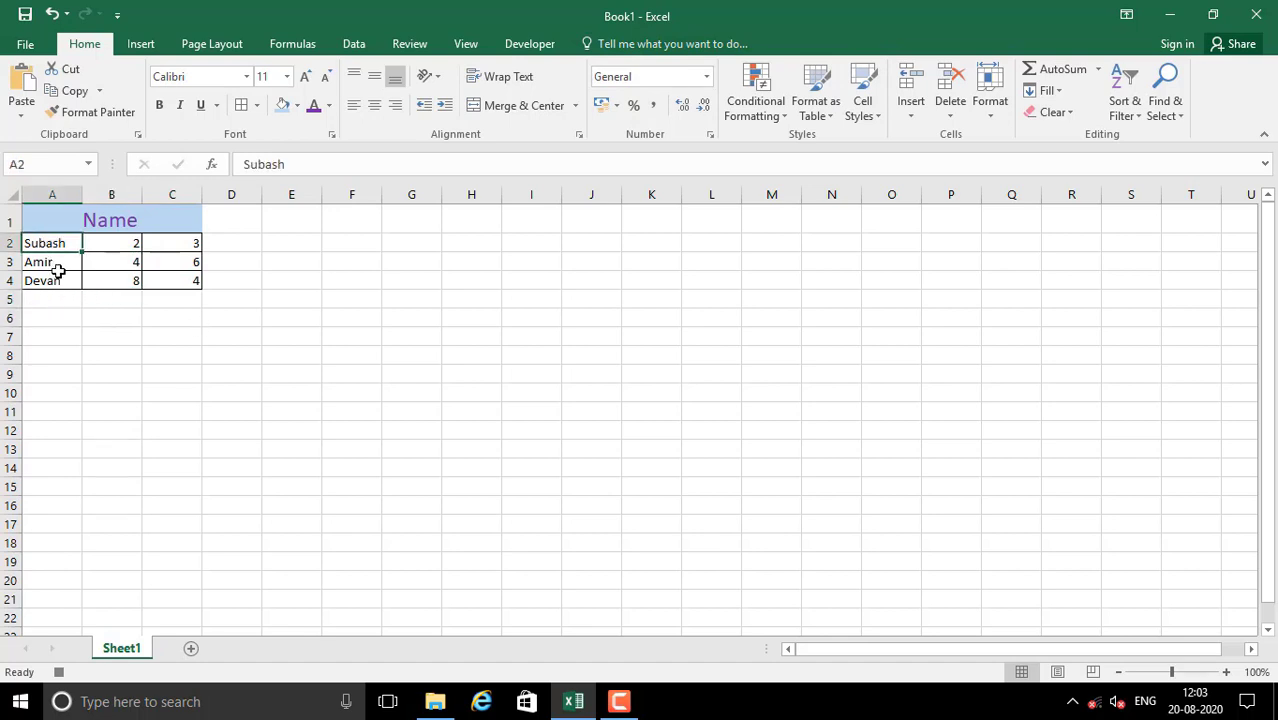
left_click(48, 280, "ctrl")
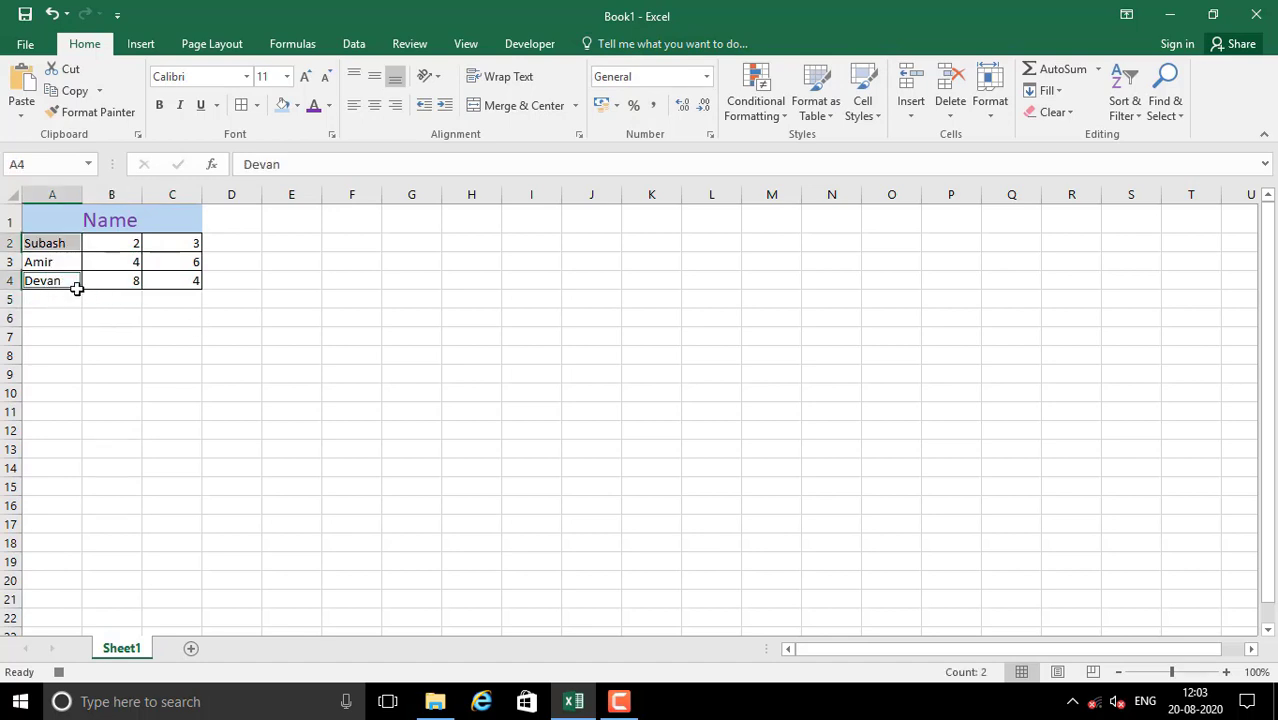
left_click(329, 106)
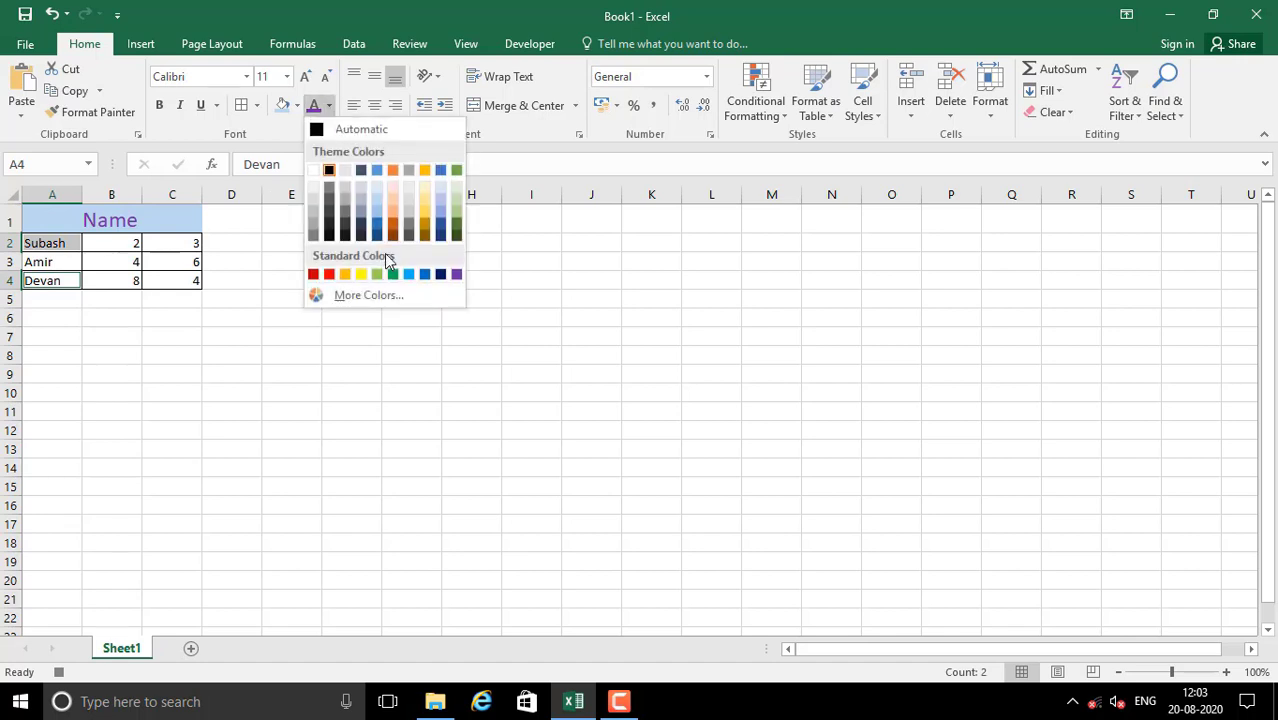
left_click(327, 274)
left_click(225, 352)
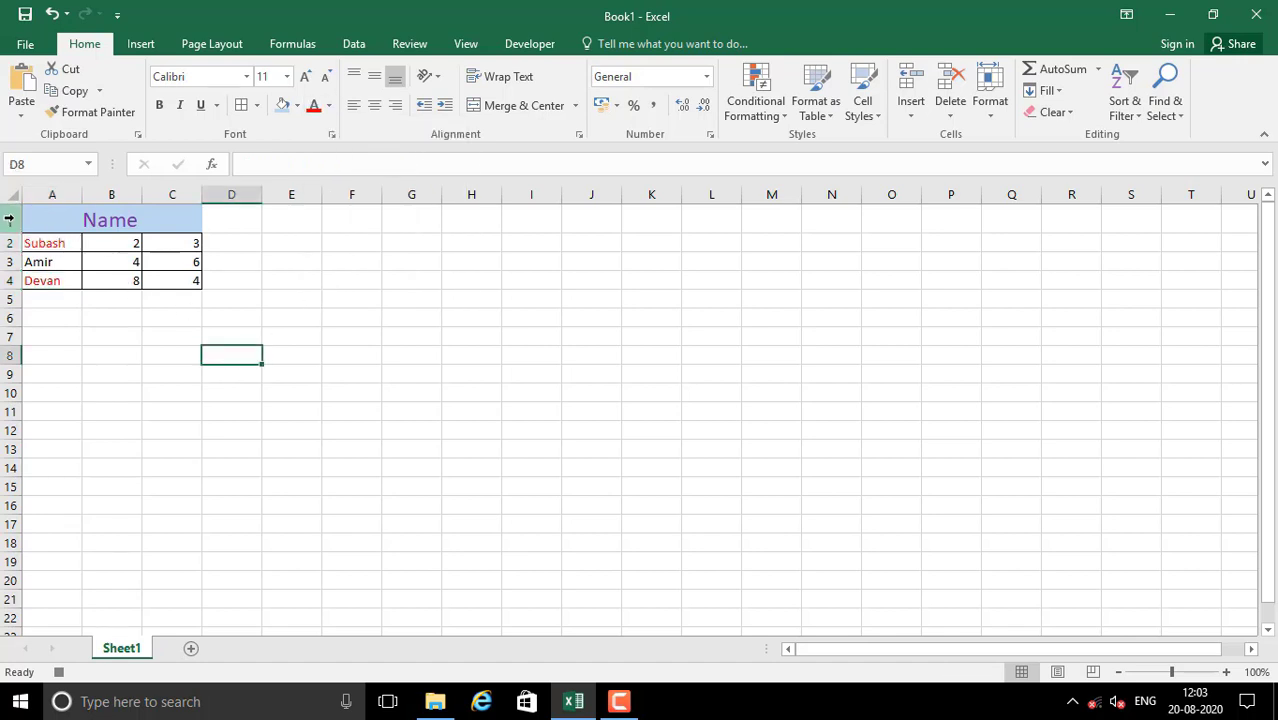
left_click(42, 222)
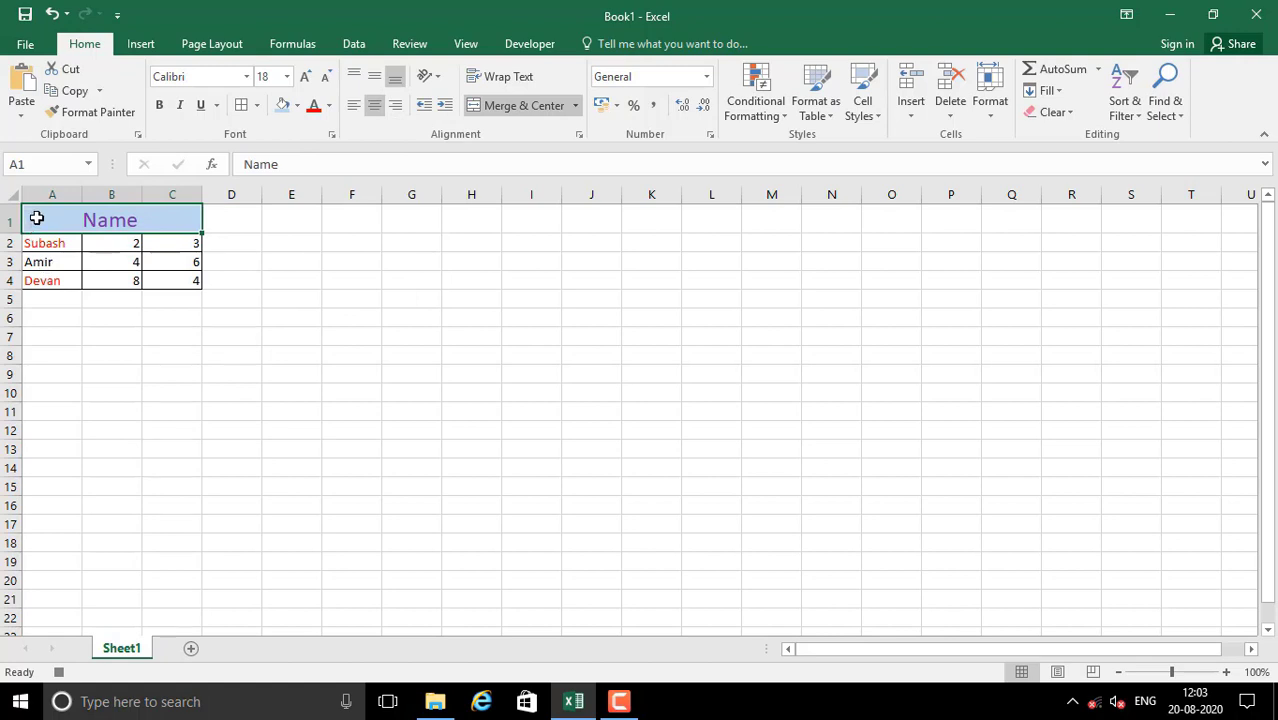
- Select through the finished table's cells, ending on C3, and stop recording the macro
left_click(34, 282)
left_click_drag(45, 222, 52, 282)
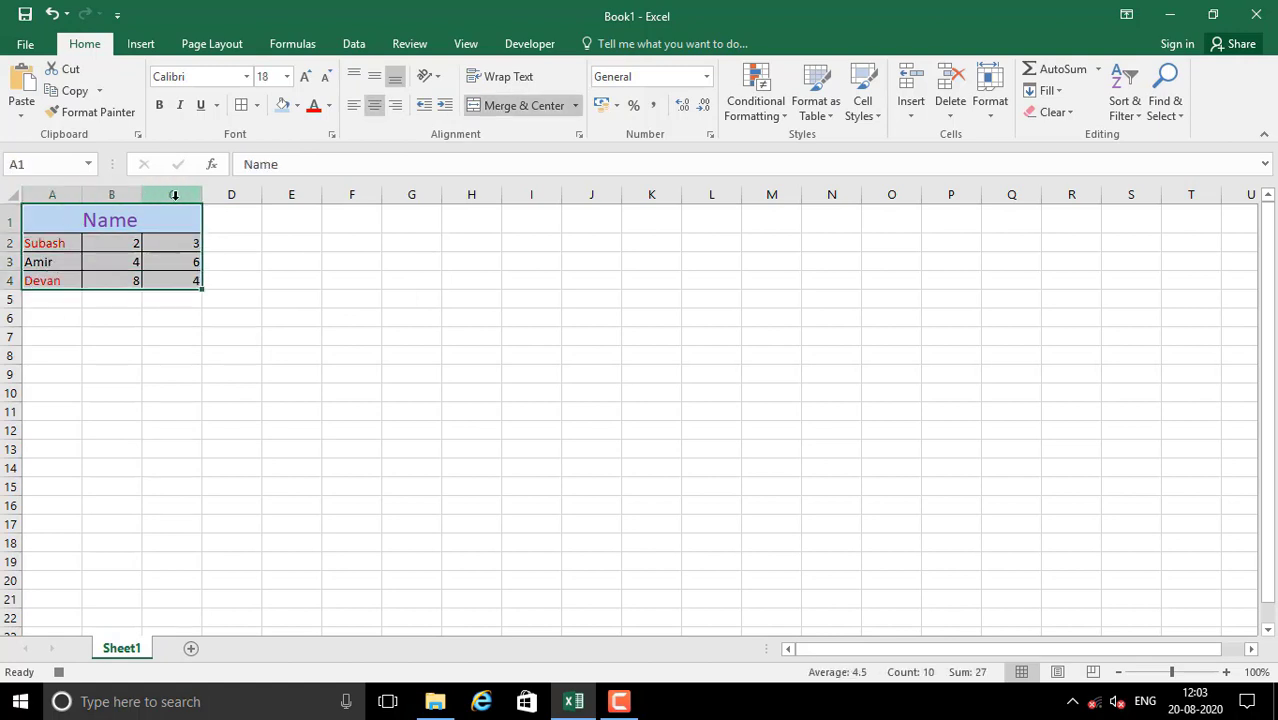
left_click(190, 279)
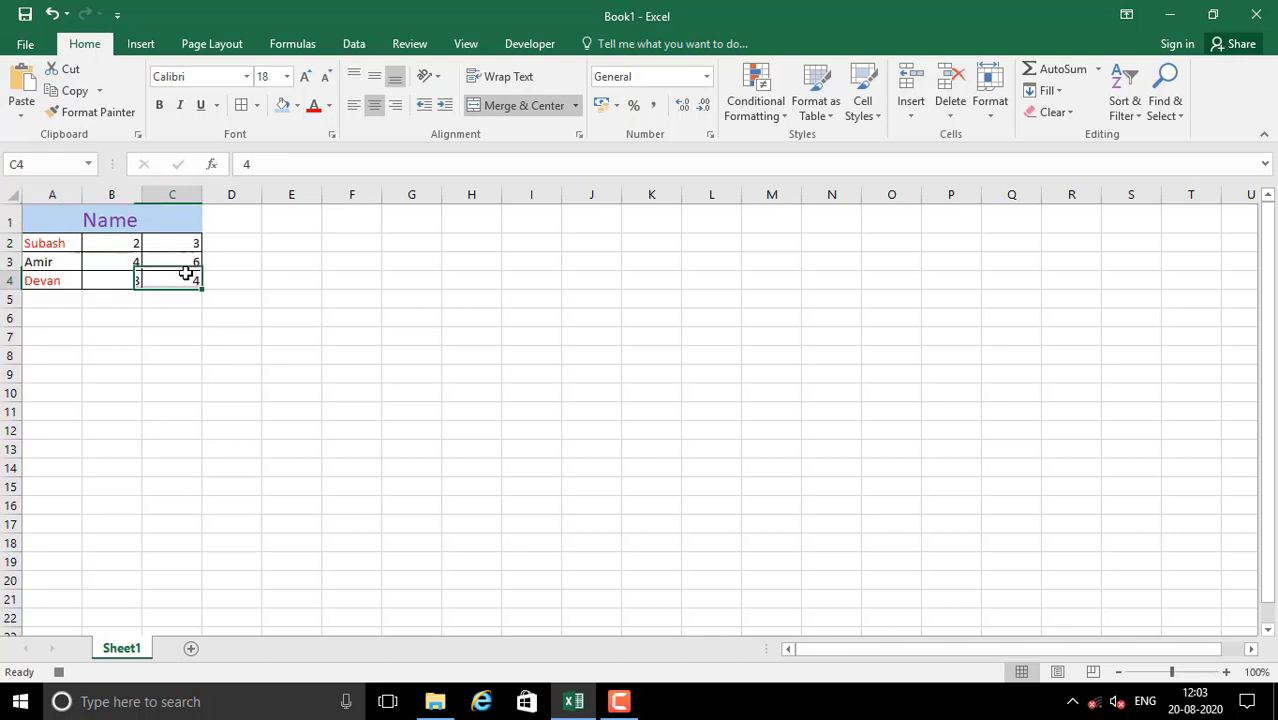
left_click(68, 220)
left_click(178, 262)
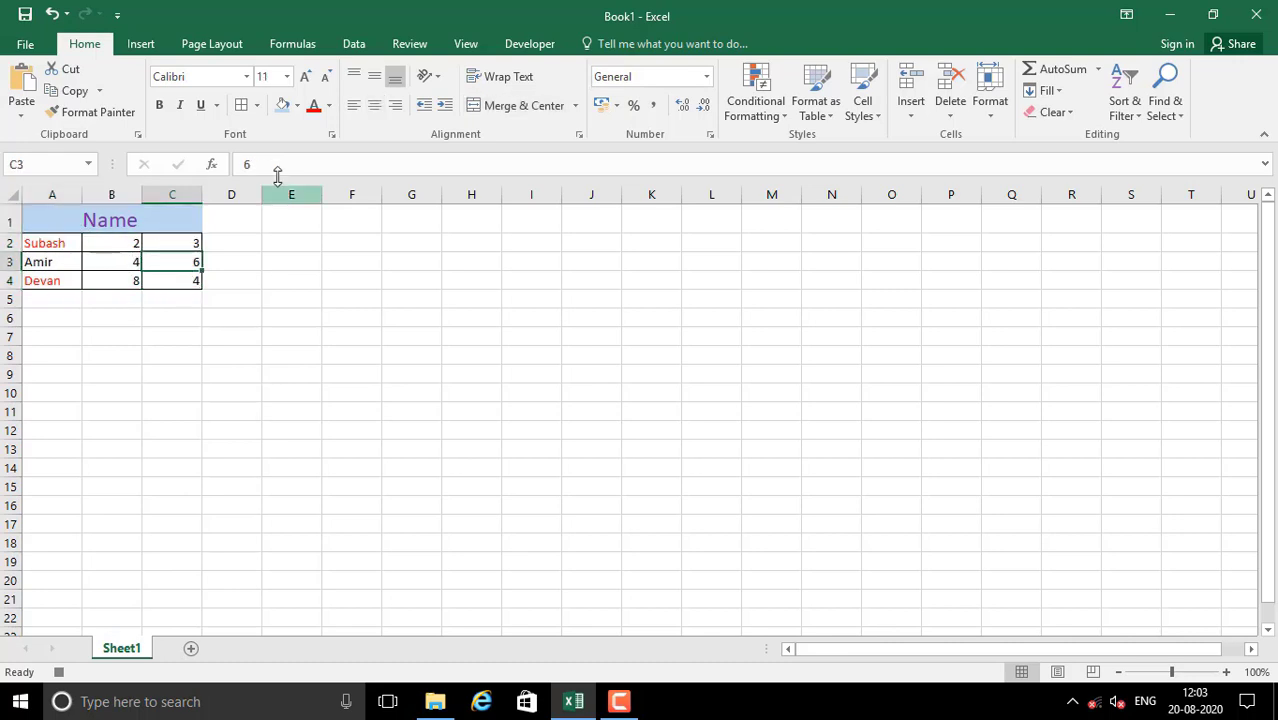
left_click(535, 45)
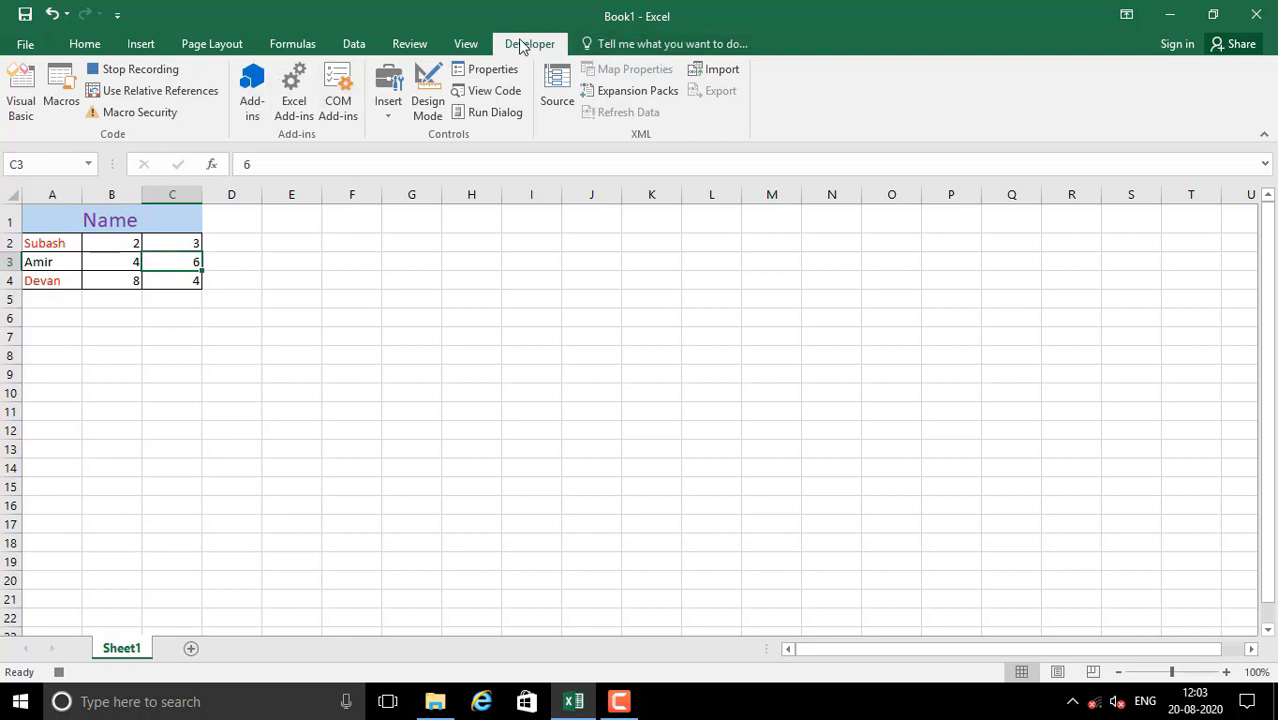
left_click(130, 72)
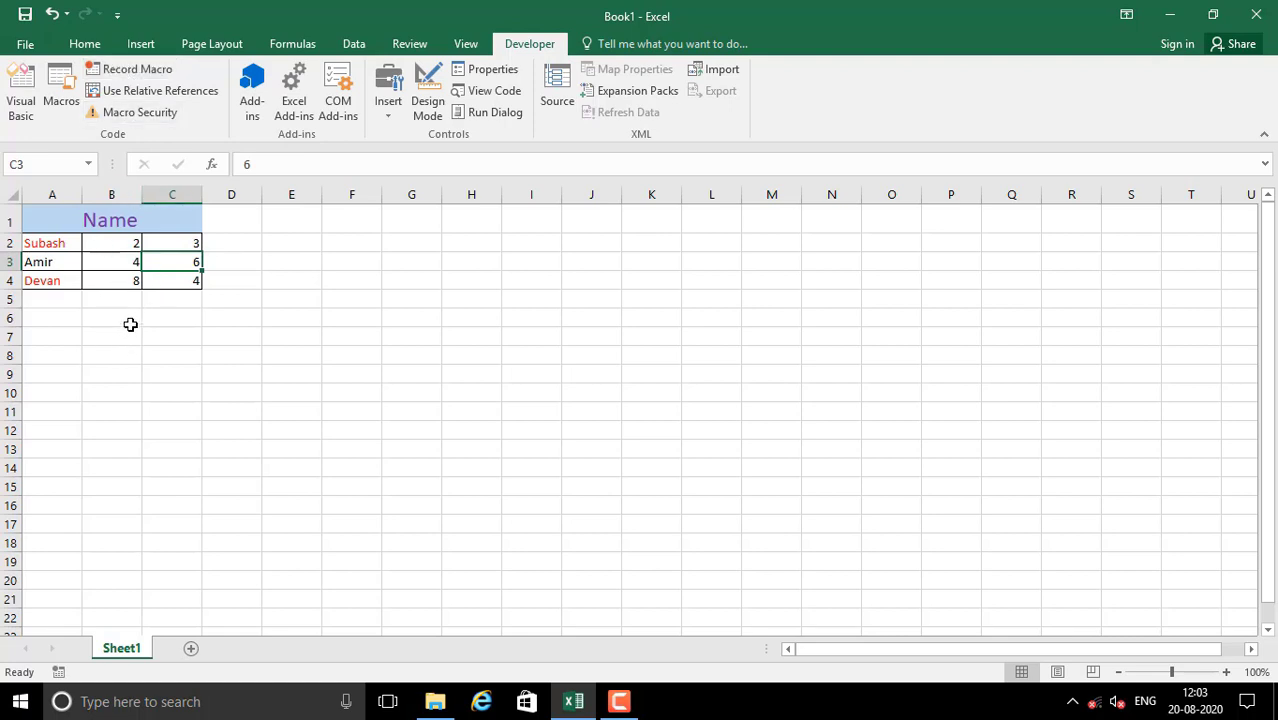
- Add a new worksheet and enter the heading Name in cell A1
left_click(191, 650)
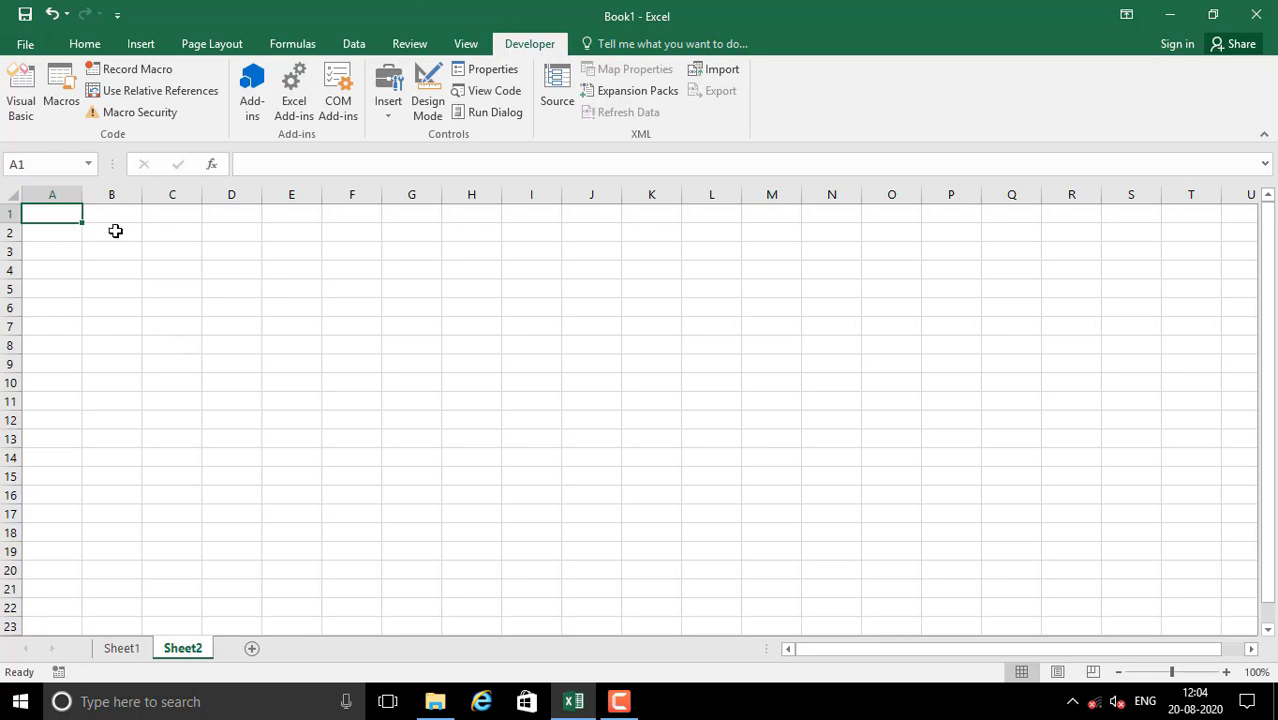
type("Name")
key("Return")
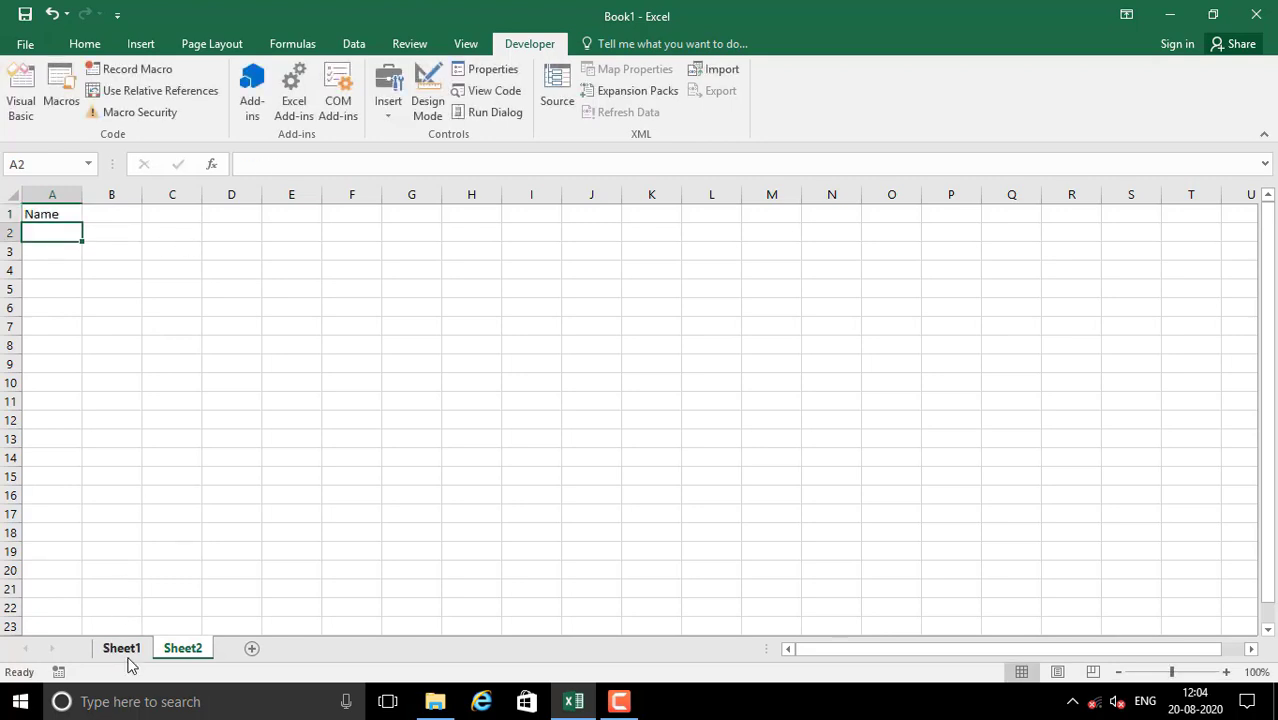
- Enter three people's first names in cells A2 to A4 of Sheet2, checking Sheet1 for reference
left_click(124, 655)
left_click(181, 655)
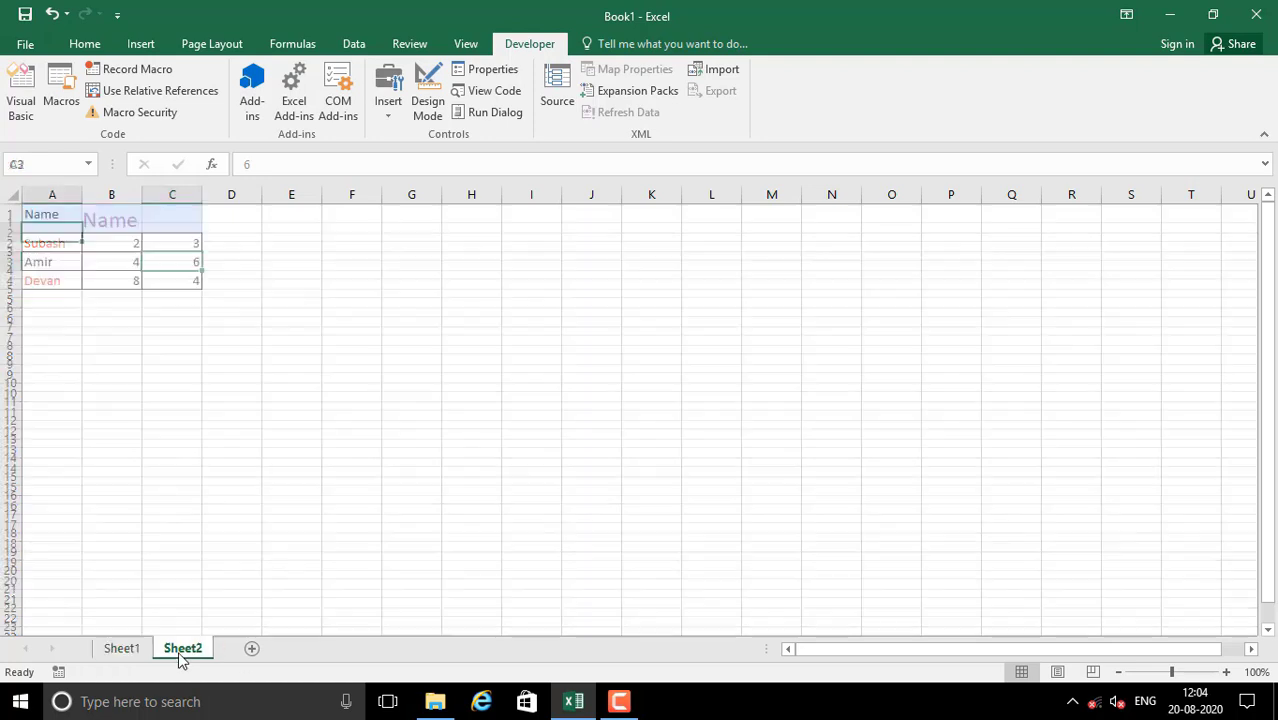
type("Subash")
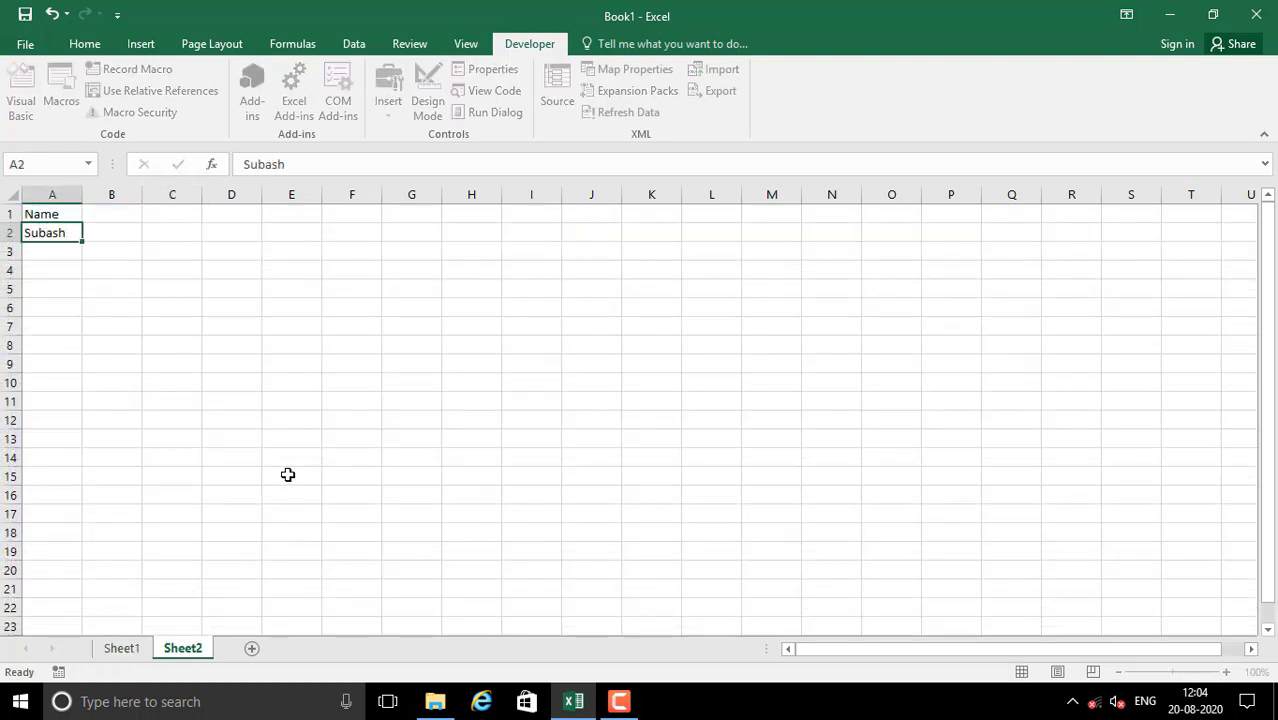
key("Return")
type("Amir")
key("Return")
type("D")
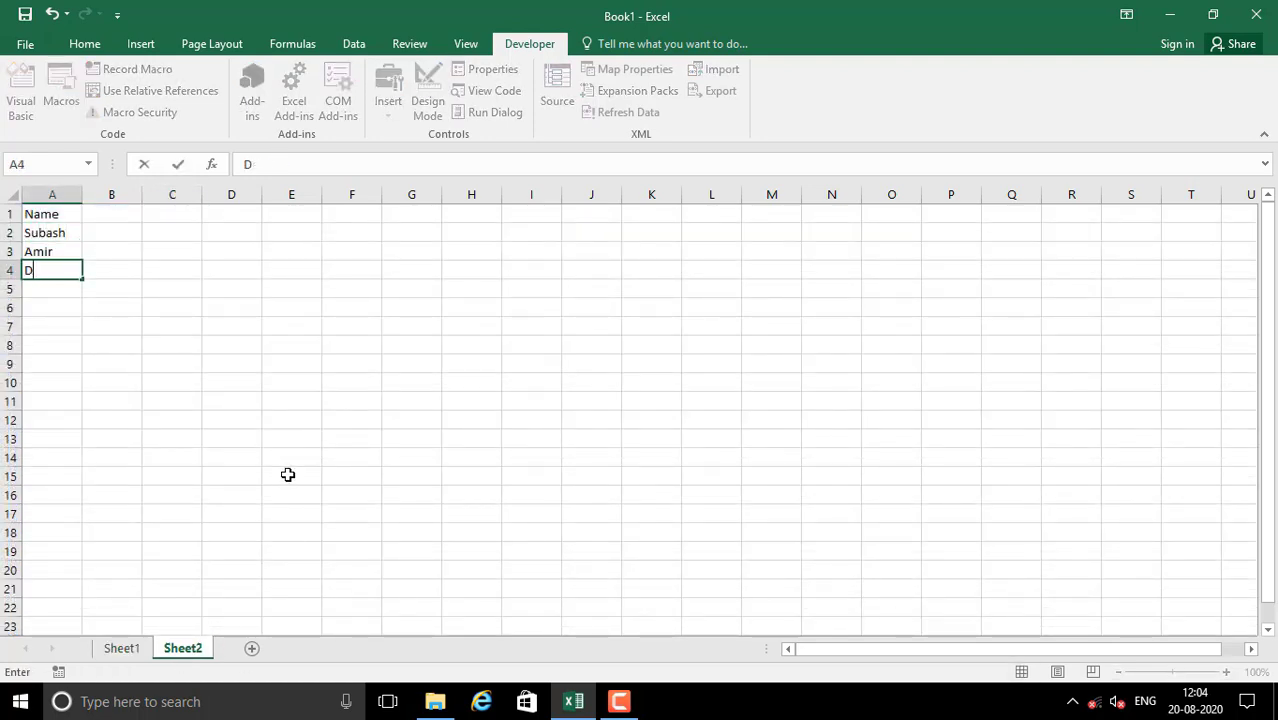
type("eSatish")
key("Return")
- Enter the numbers 5, 6 and 8 in cells B2 to B4 of Sheet2
key("Up")
key("Up")
key("Up")
key("Up")
key("Right")
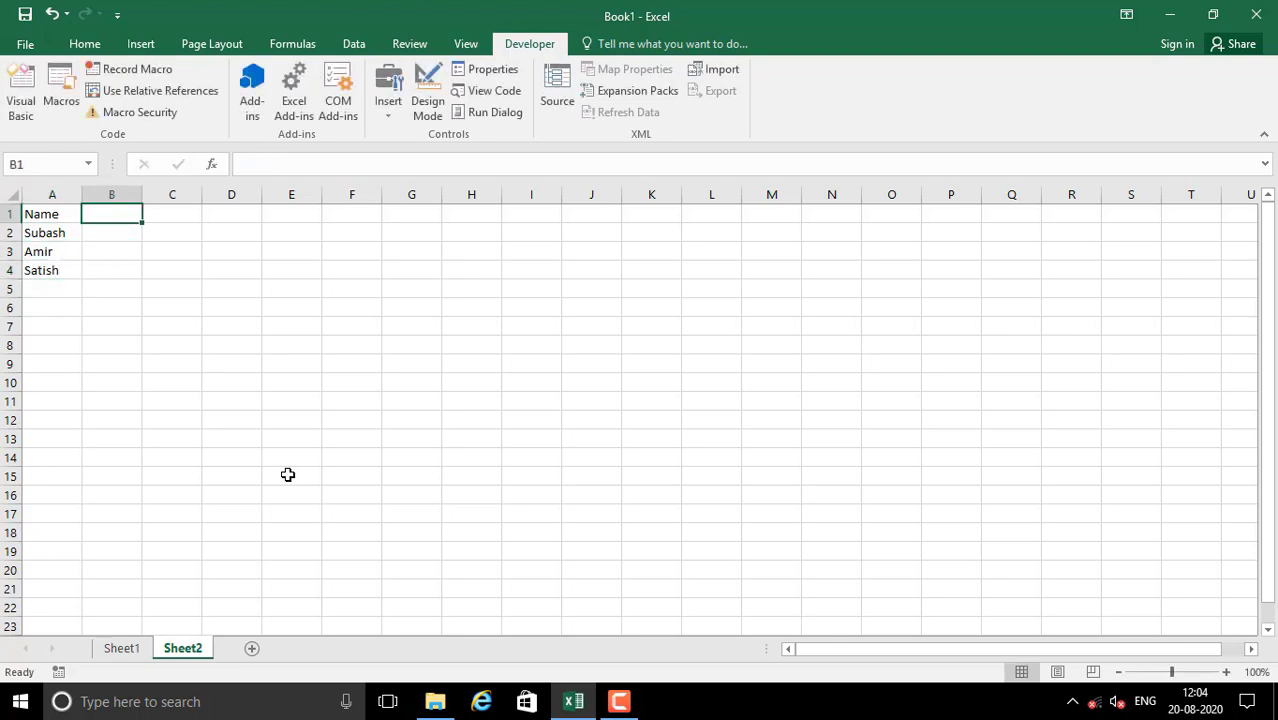
left_click(123, 649)
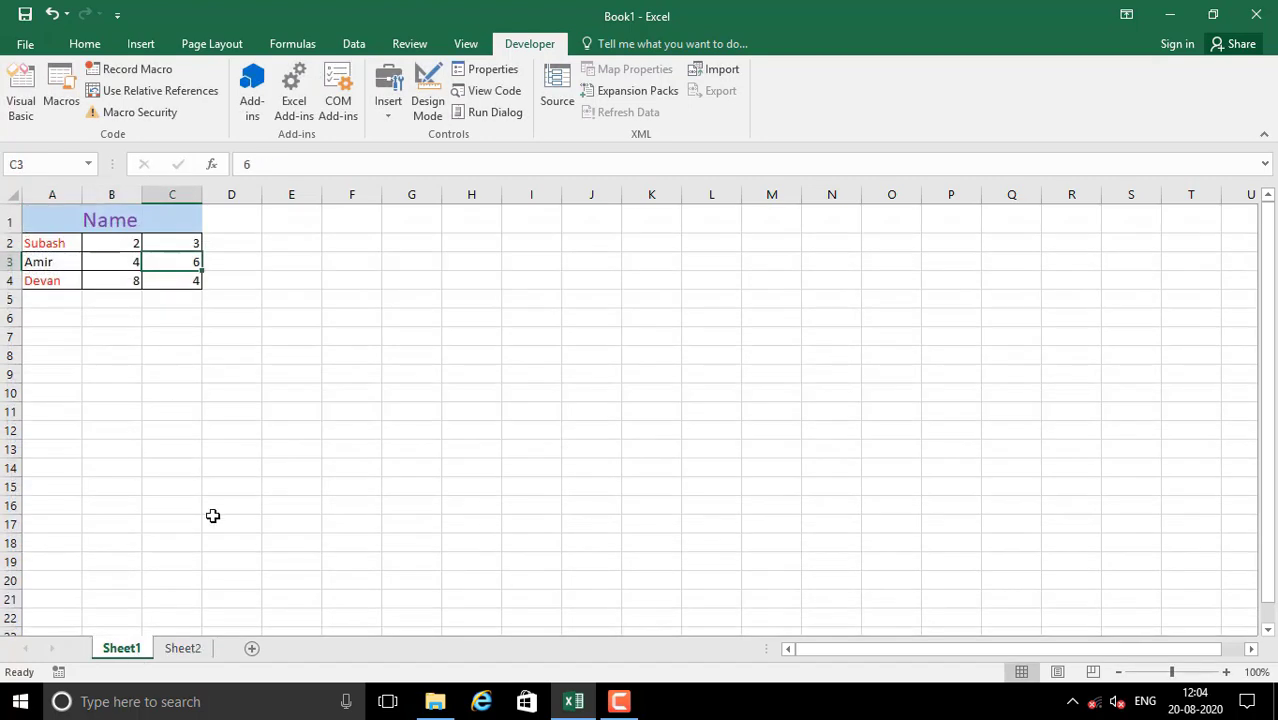
left_click(180, 650)
key("Down")
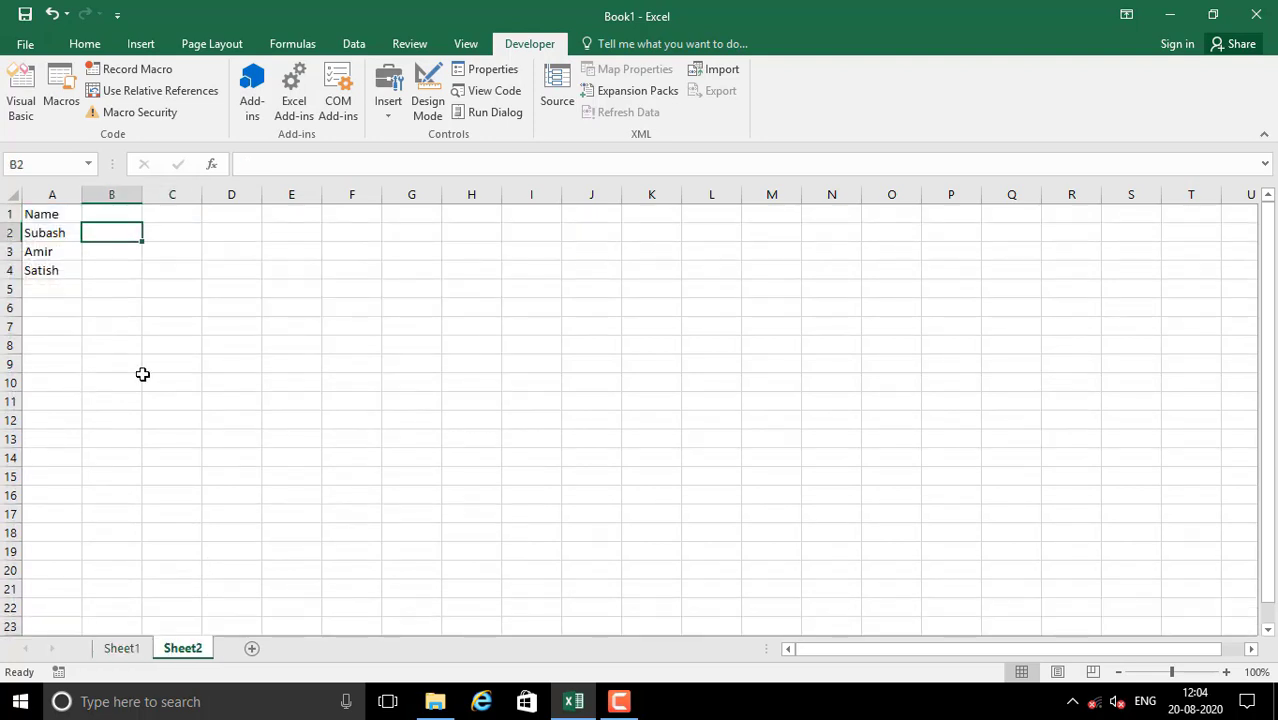
type("5")
key("Return")
type("6")
key("Return")
type("8")
key("Up")
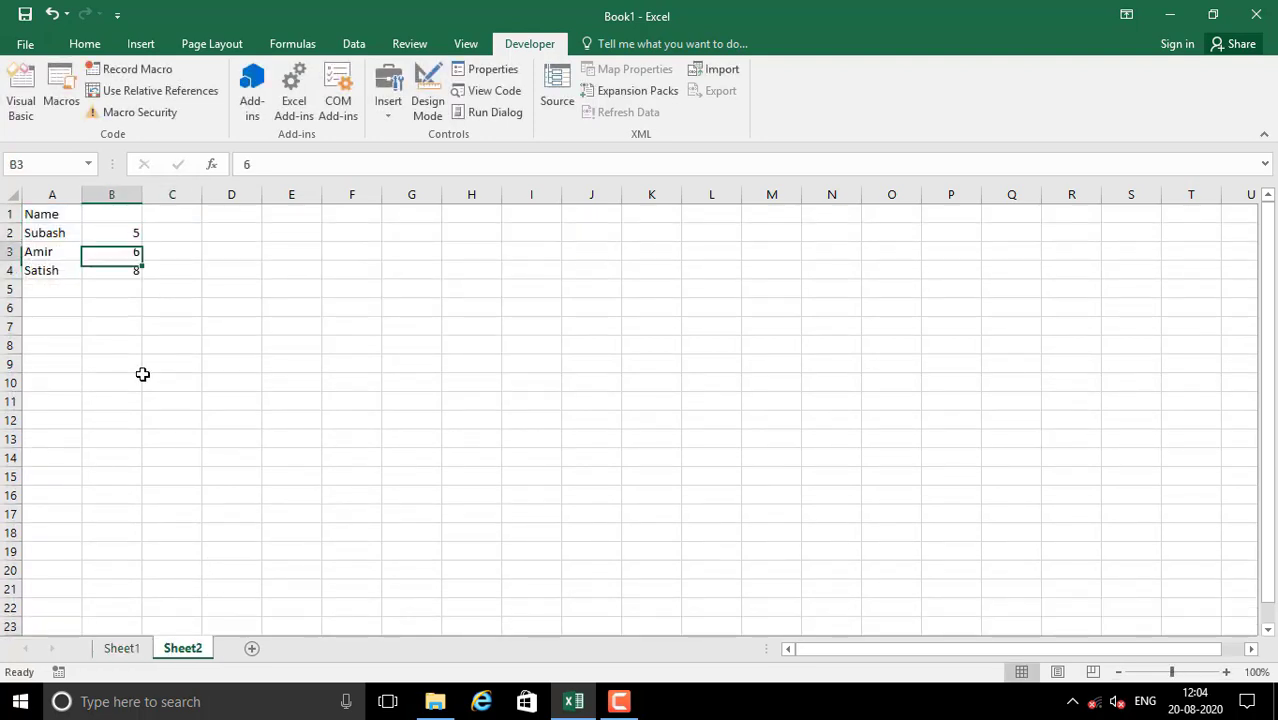
- Enter the numbers 4, 6 and 3 in cells C2 to C4 of Sheet2
key("Up")
key("Right")
type("4")
key("Return")
type("6")
key("Return")
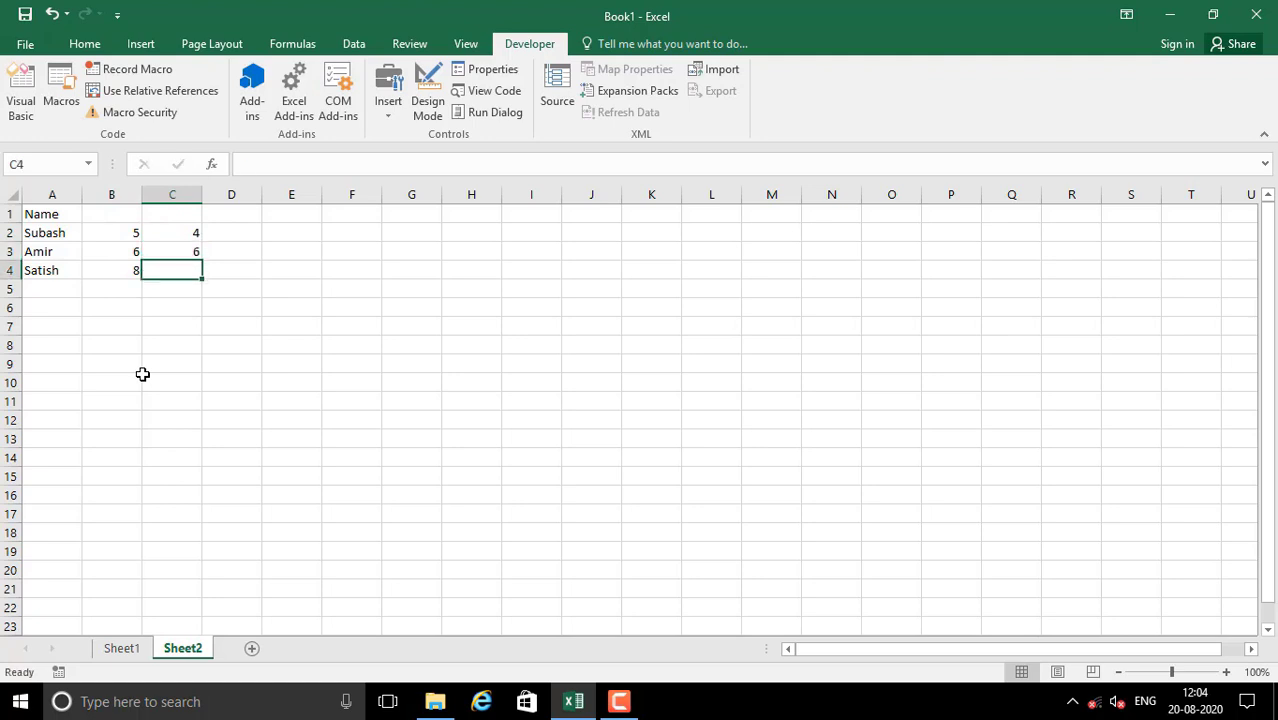
type("3")
left_click(143, 378)
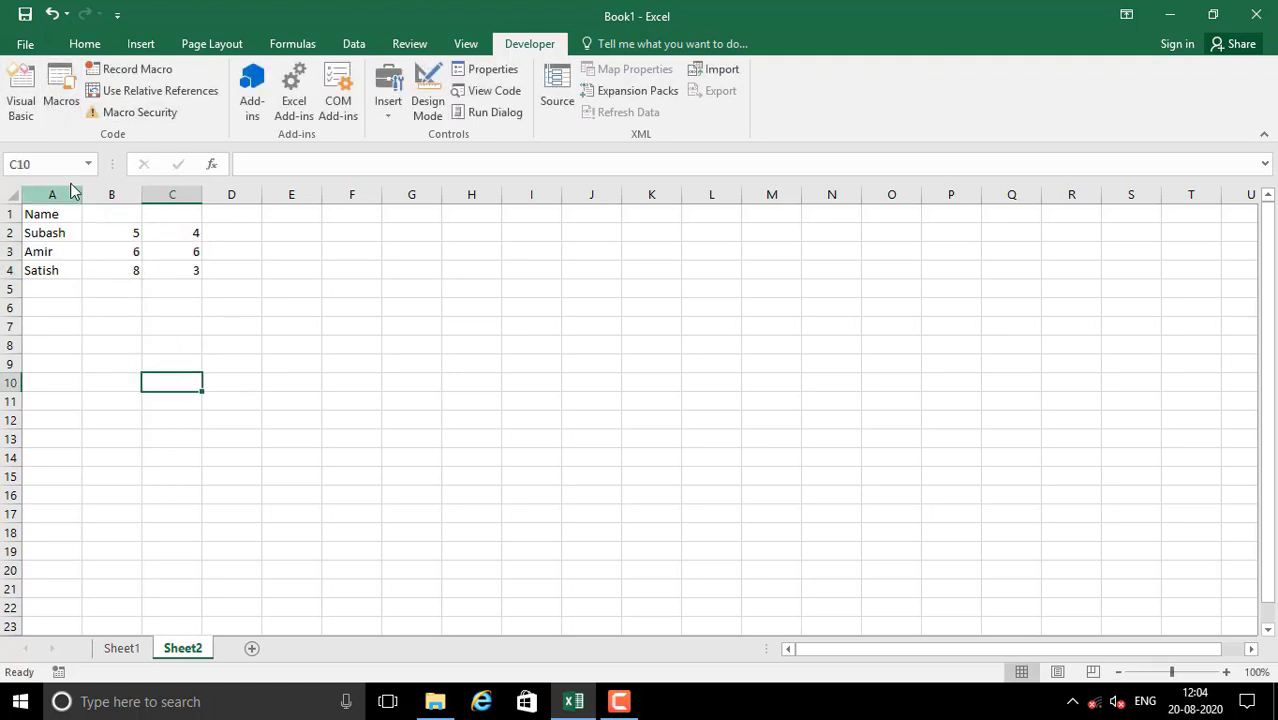
- Run the Name_Table macro on Sheet2 and compare its table with the one on Sheet1
left_click(61, 100)
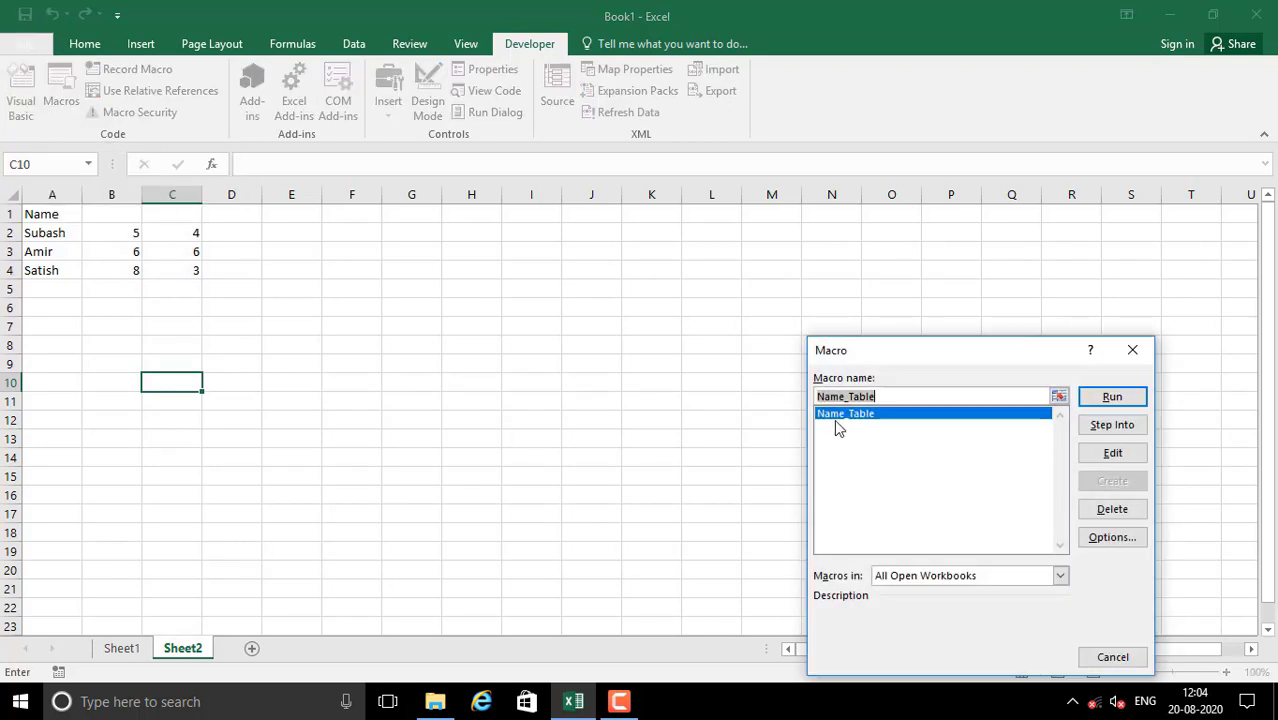
left_click(1113, 399)
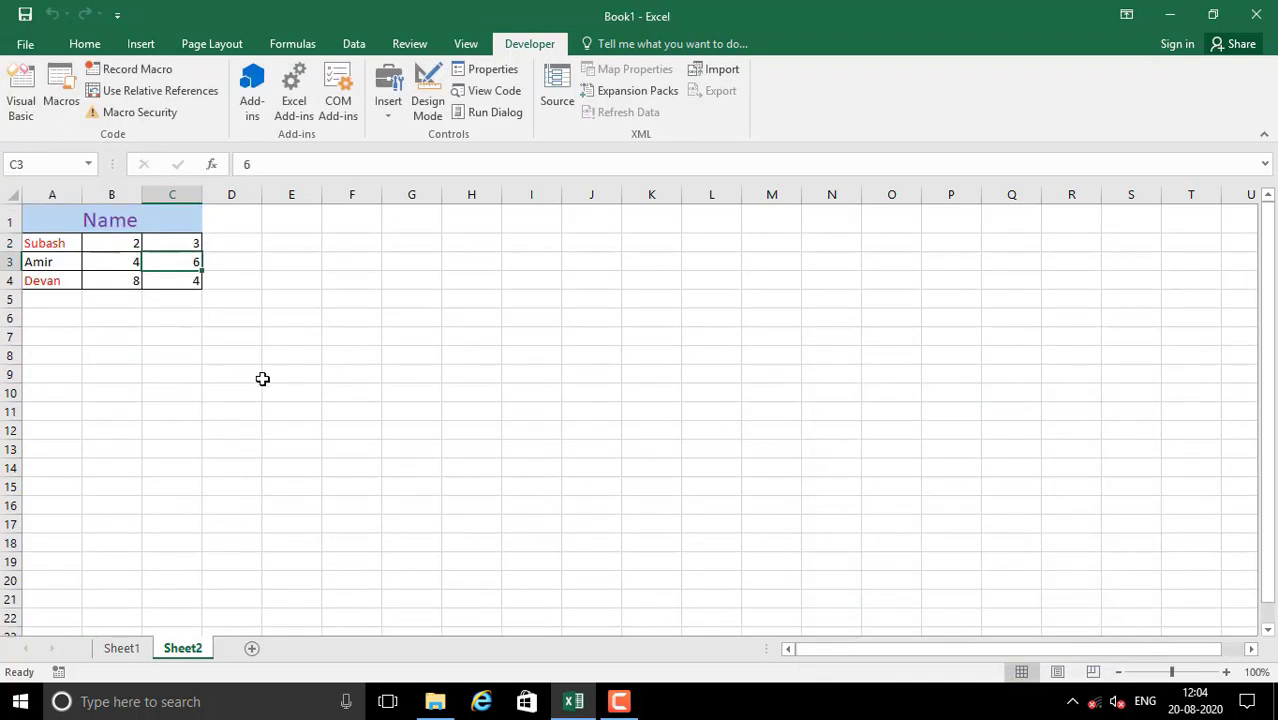
left_click(188, 374)
left_click(54, 222)
left_click_drag(54, 222, 150, 284)
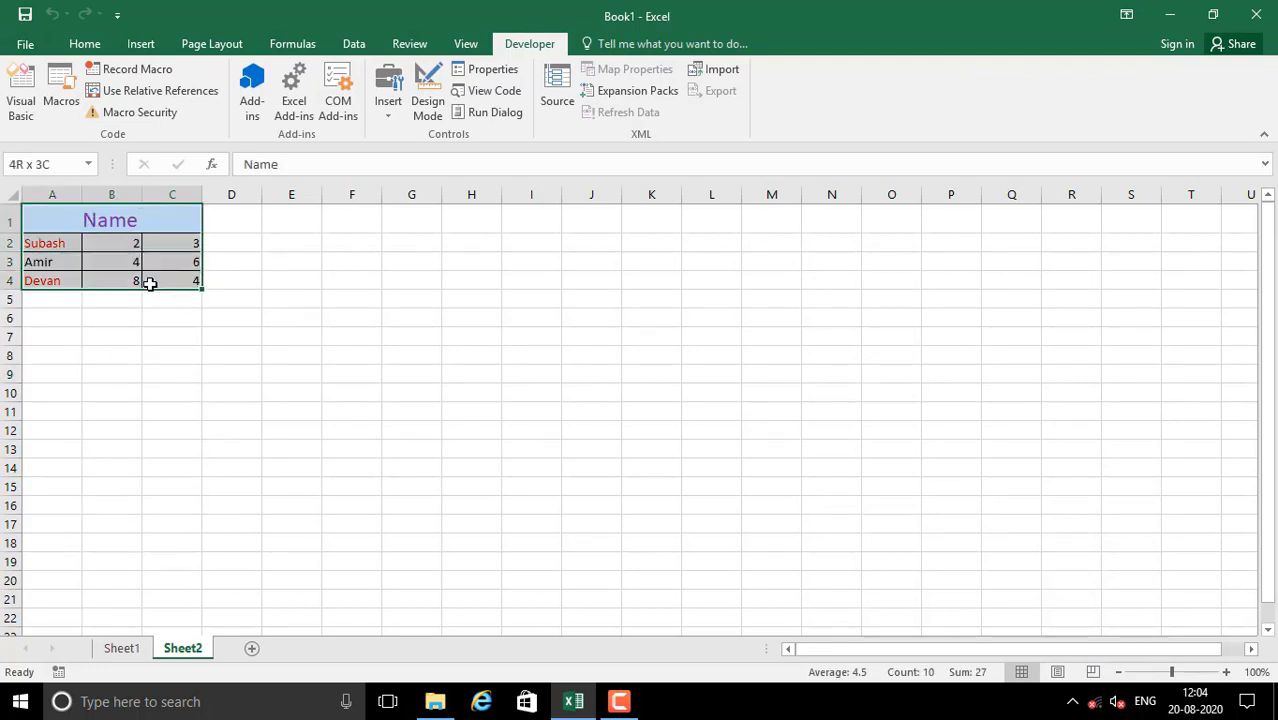
left_click(122, 646)
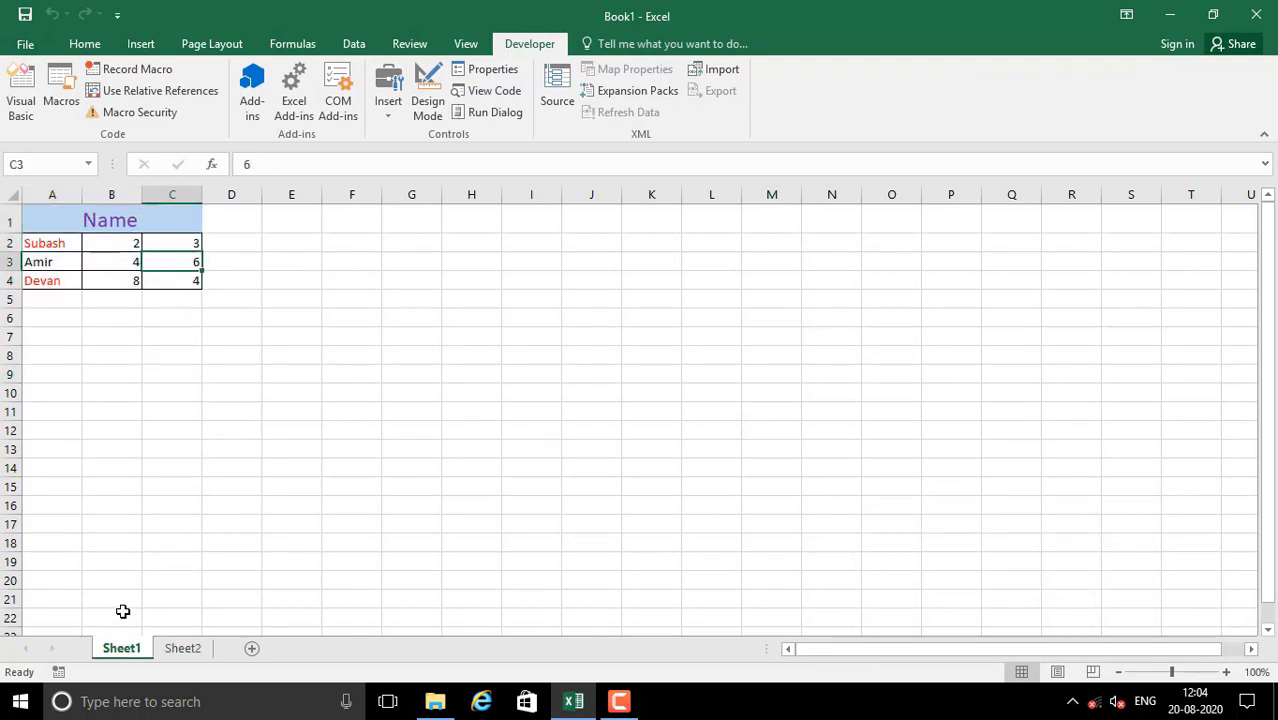
left_click(183, 648)
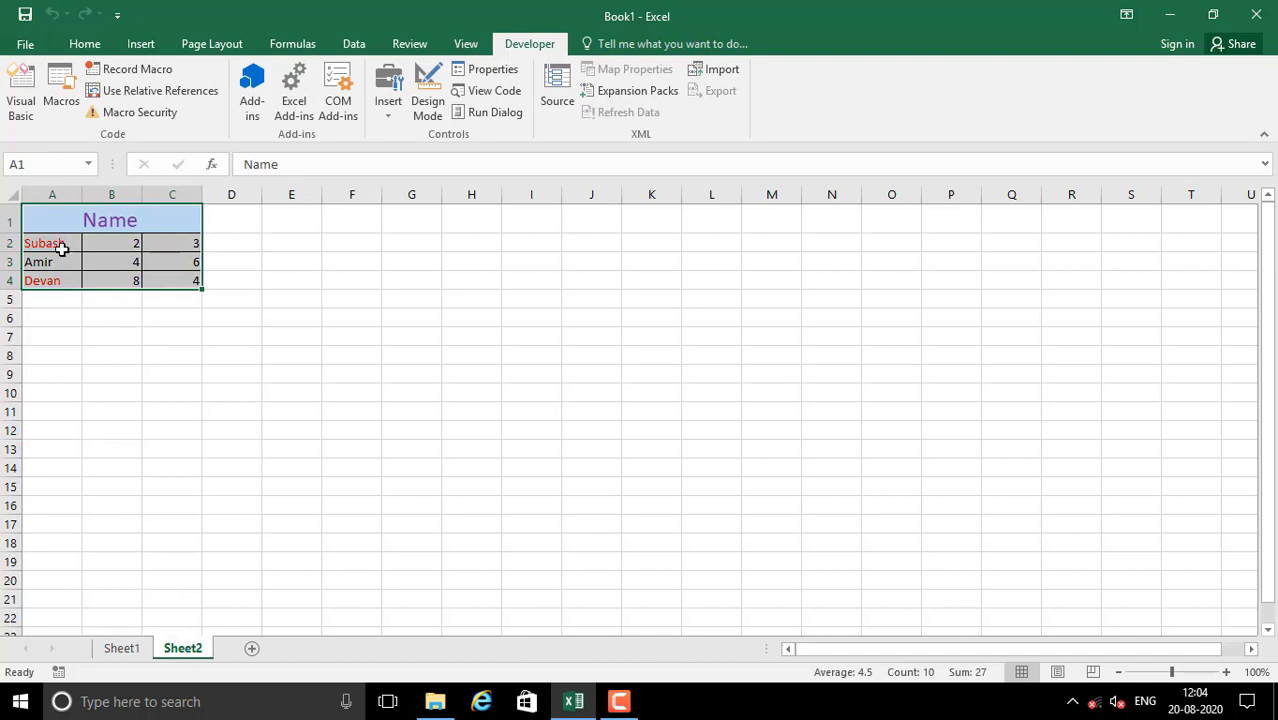
left_click(60, 246)
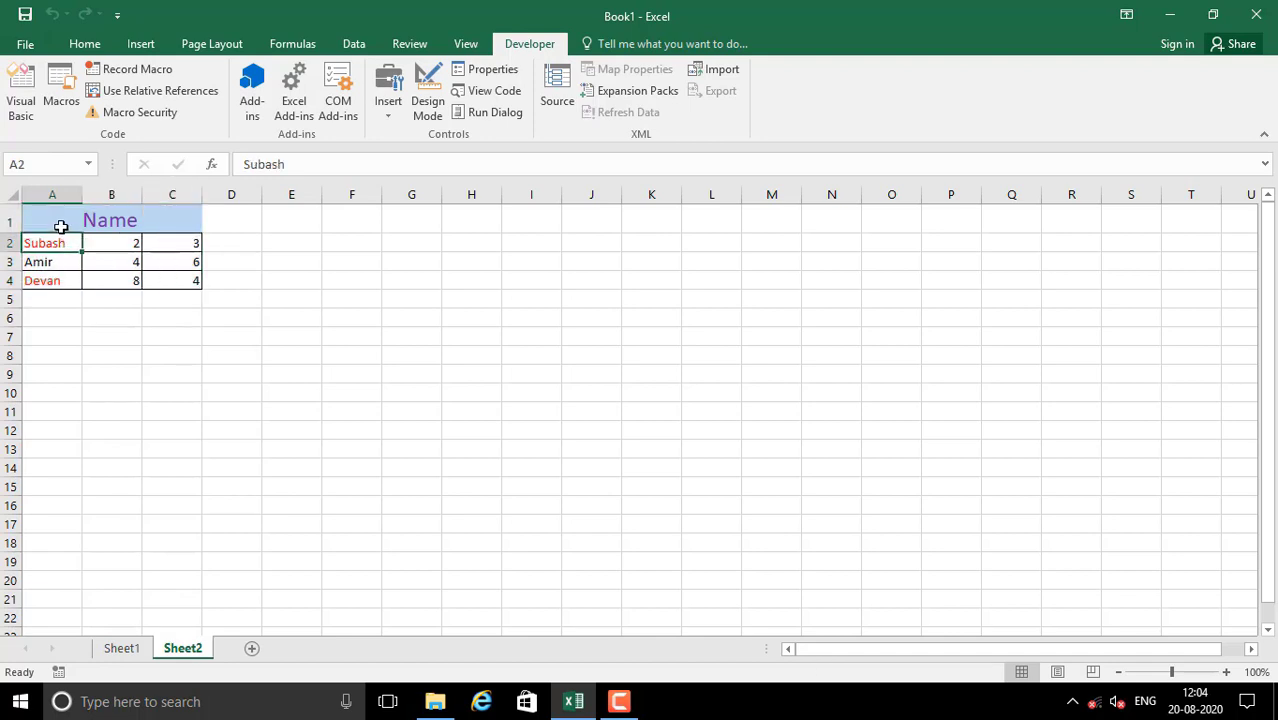
left_click_drag(60, 224, 127, 274)
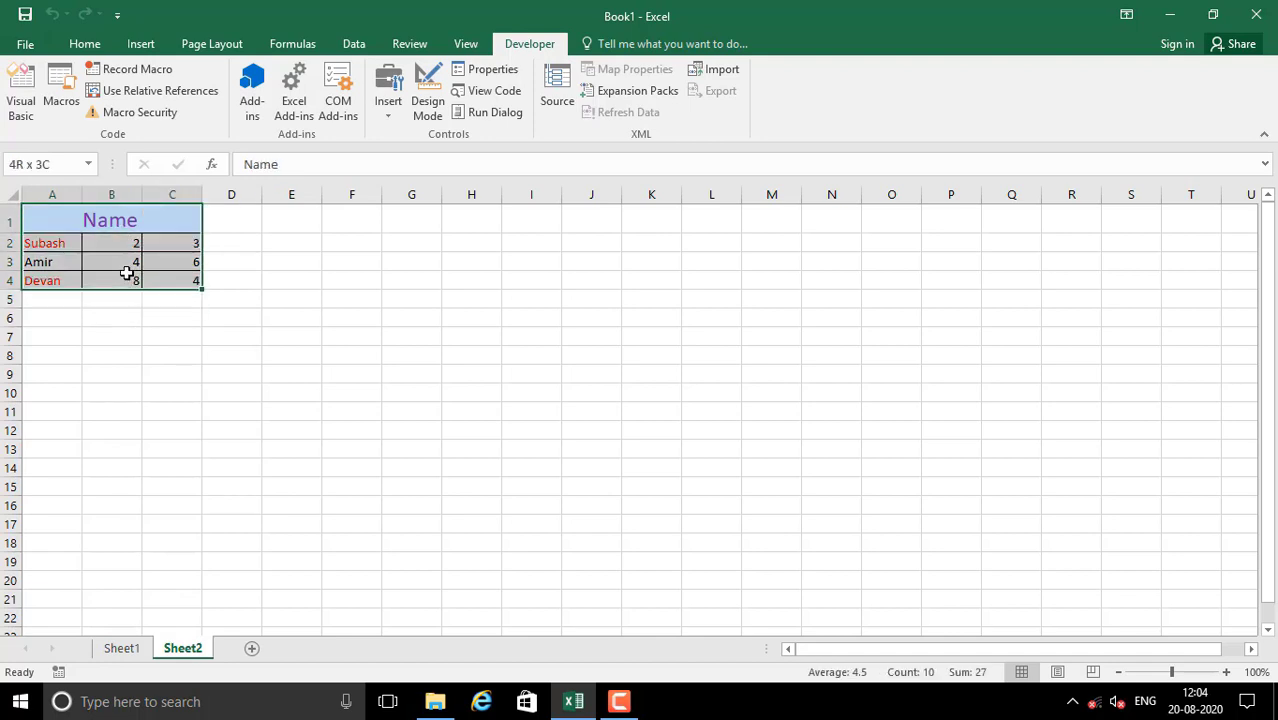
- Add a third worksheet, run the Name_Table macro on it and select the table A1:C4
left_click(252, 648)
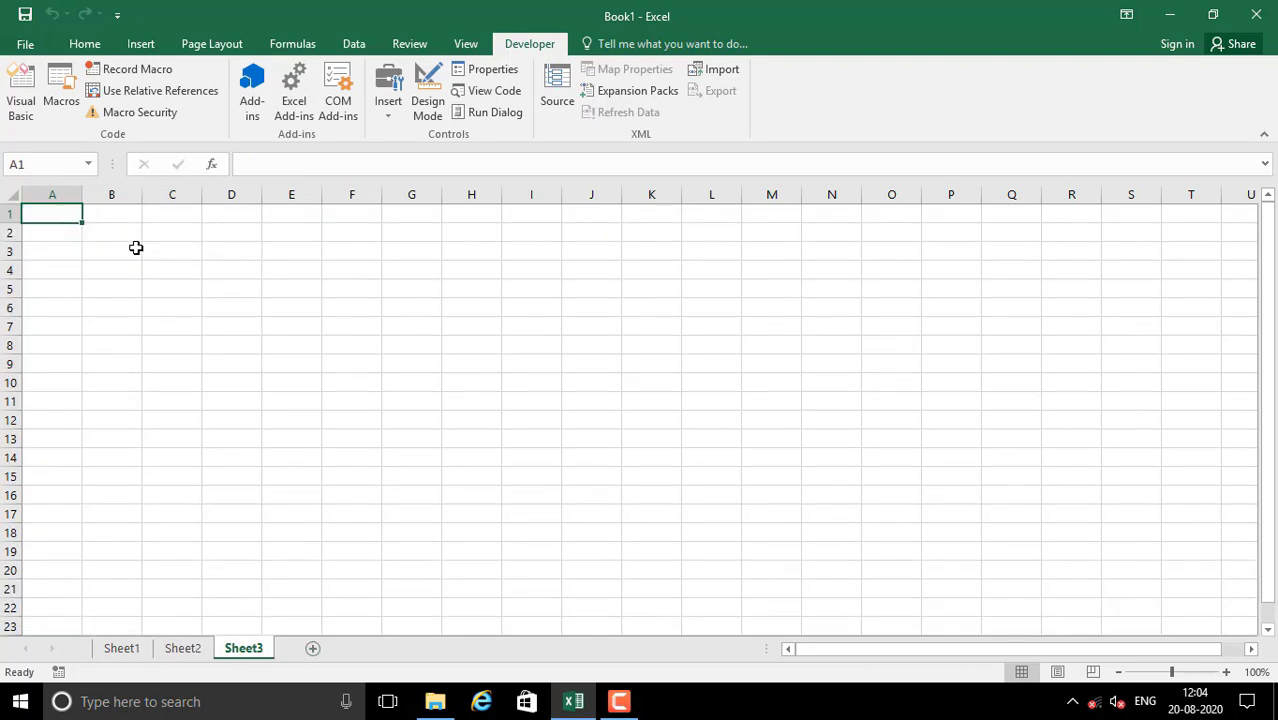
left_click(58, 85)
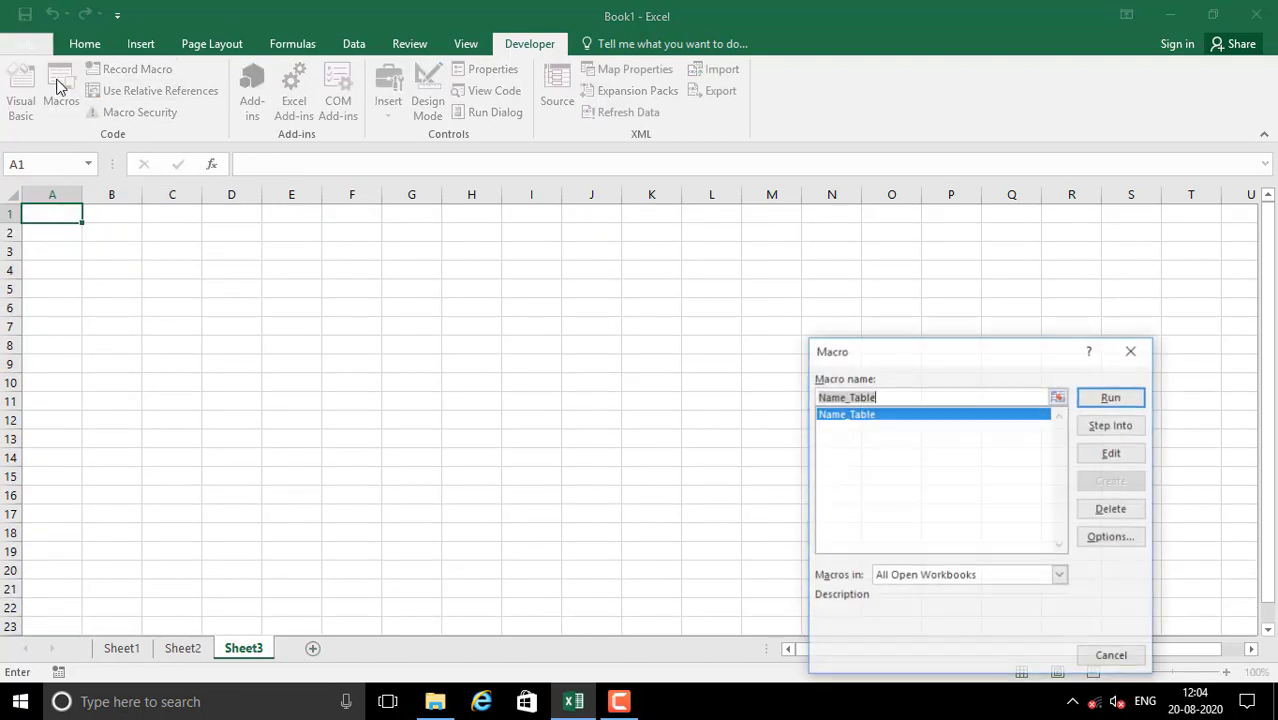
left_click(1103, 400)
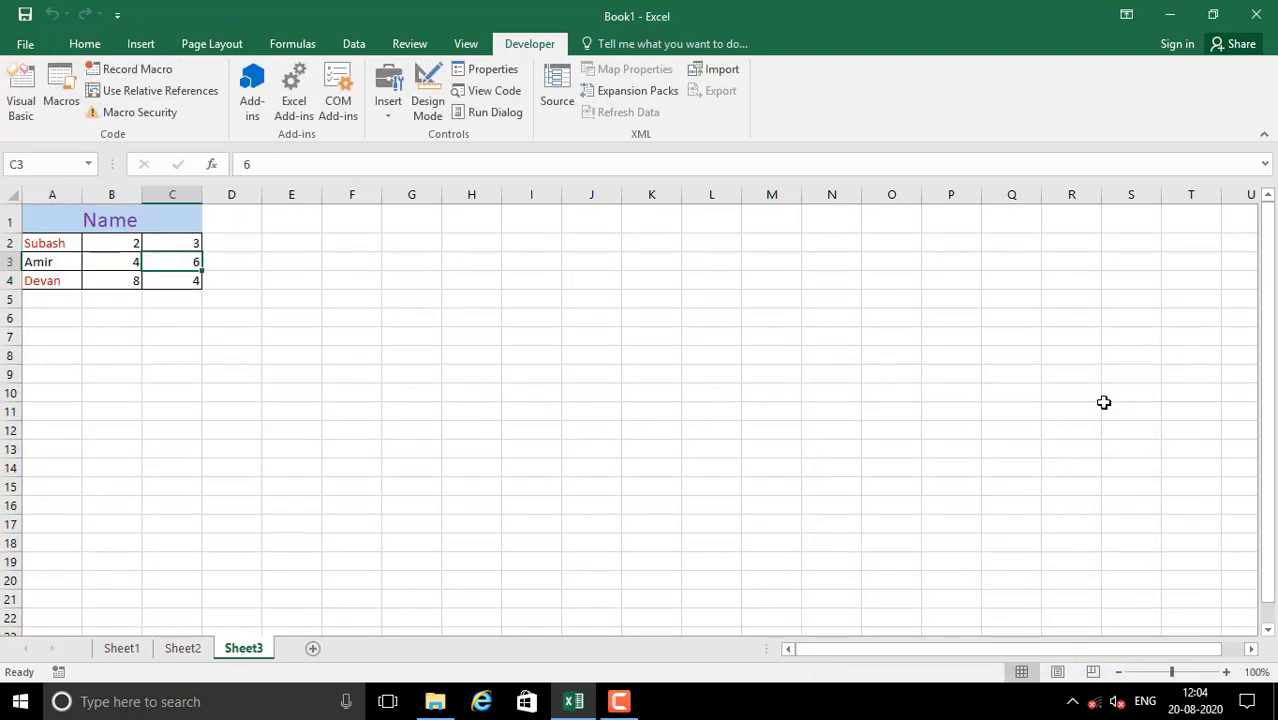
left_click(137, 302)
left_click_drag(51, 222, 165, 275)
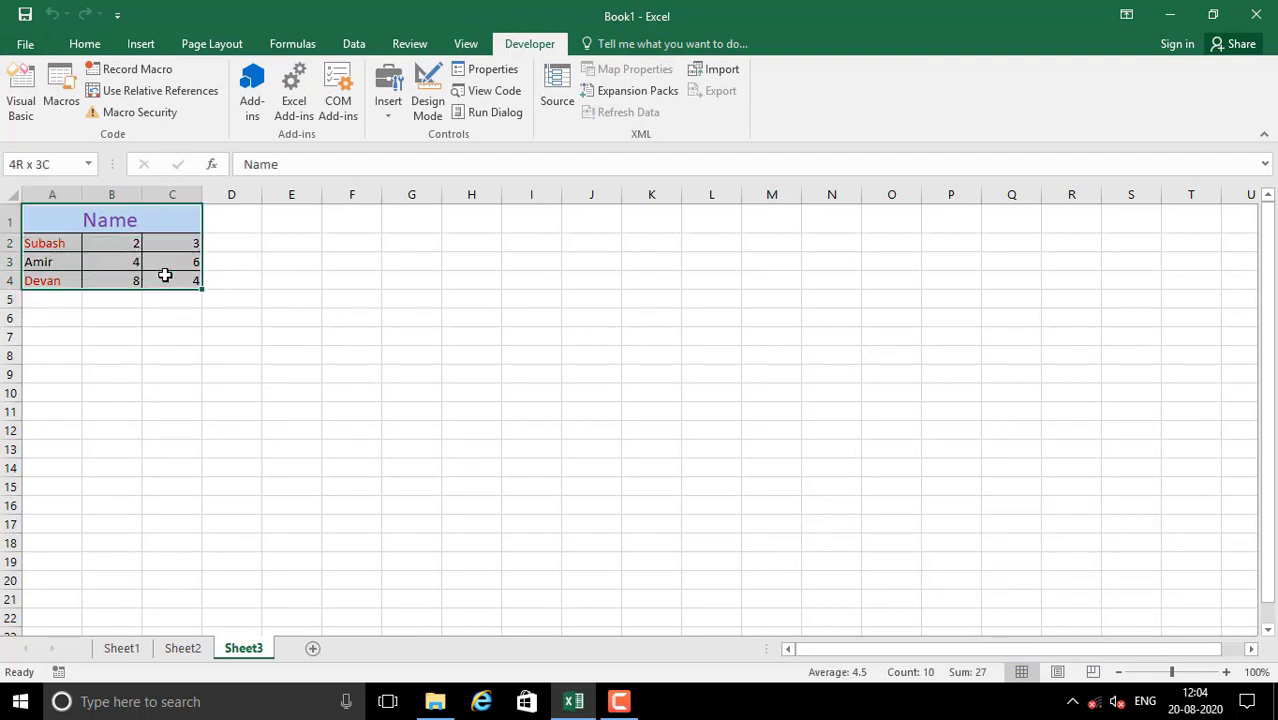
- Replace the names in cells A4 and A3 of Sheet3 with two other people's first names
left_click(45, 280)
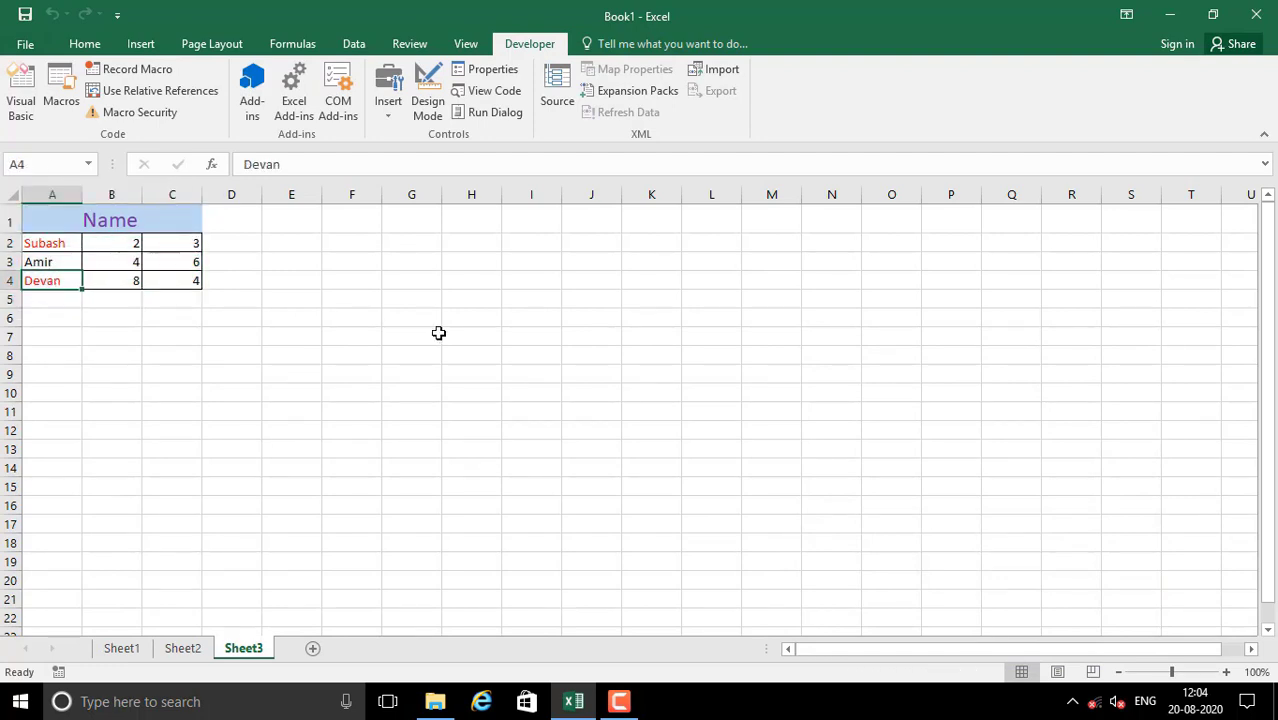
type("Satish")
key("Return")
key("Up")
key("Up")
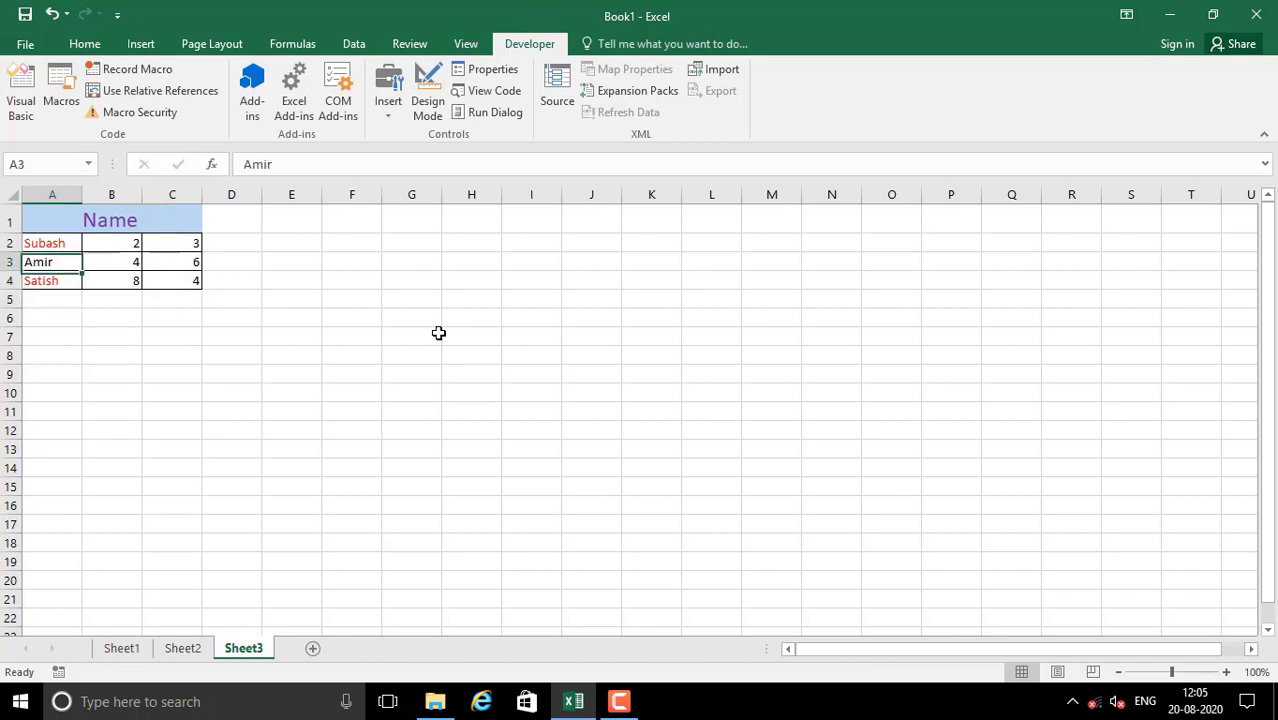
key("Up")
key("Down")
type("N")
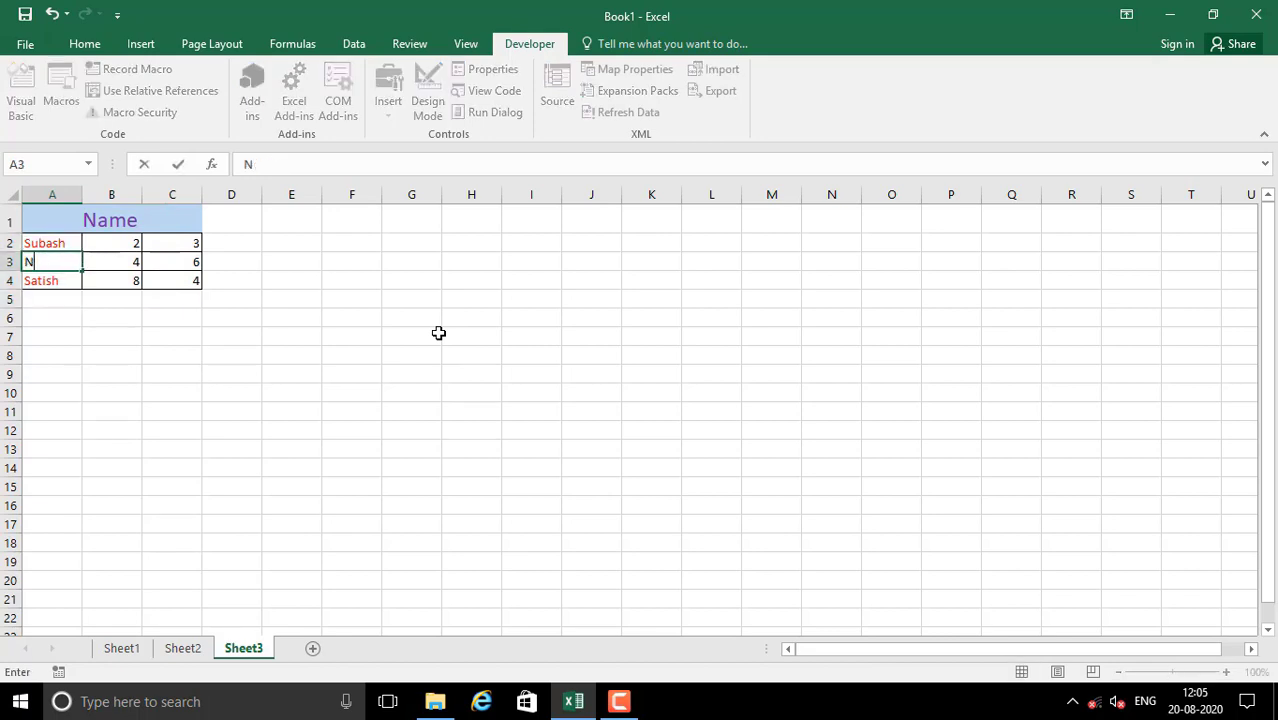
type("oiha")
key("Return")
- Review the edited table on Sheet3 by selecting the range A1:C4
left_click(11, 299)
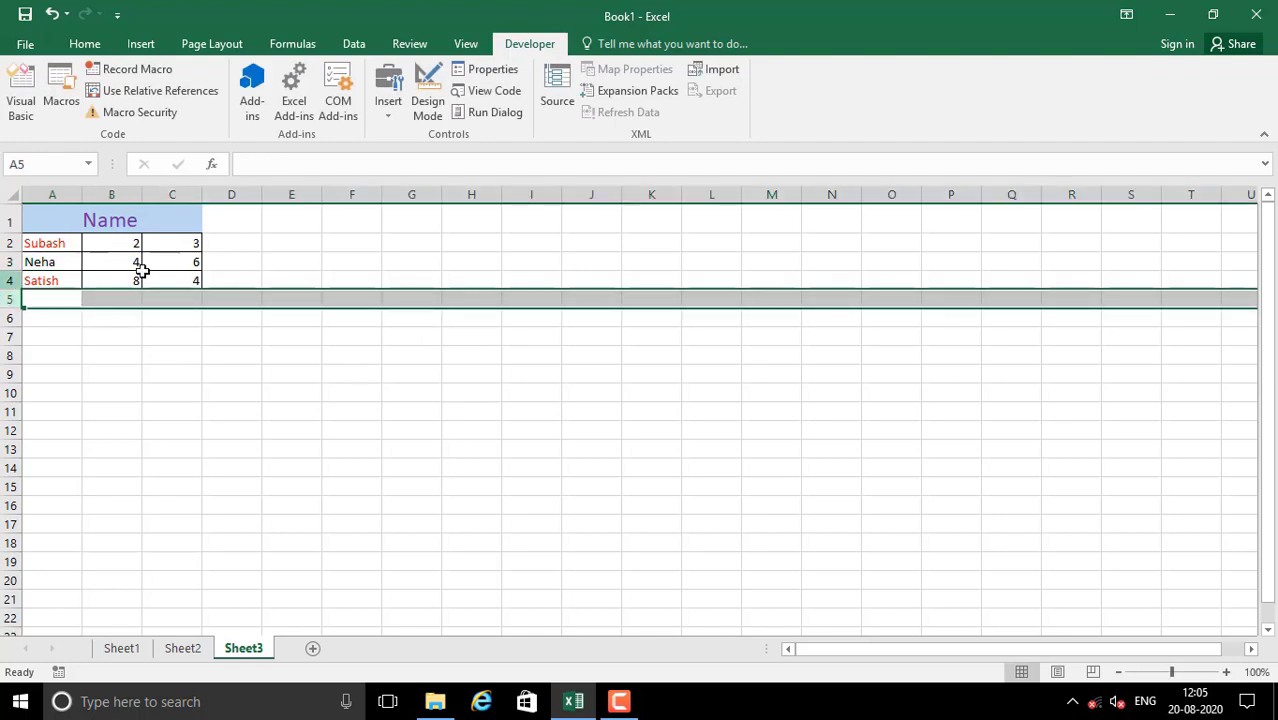
left_click(136, 265)
left_click_drag(55, 219, 182, 282)
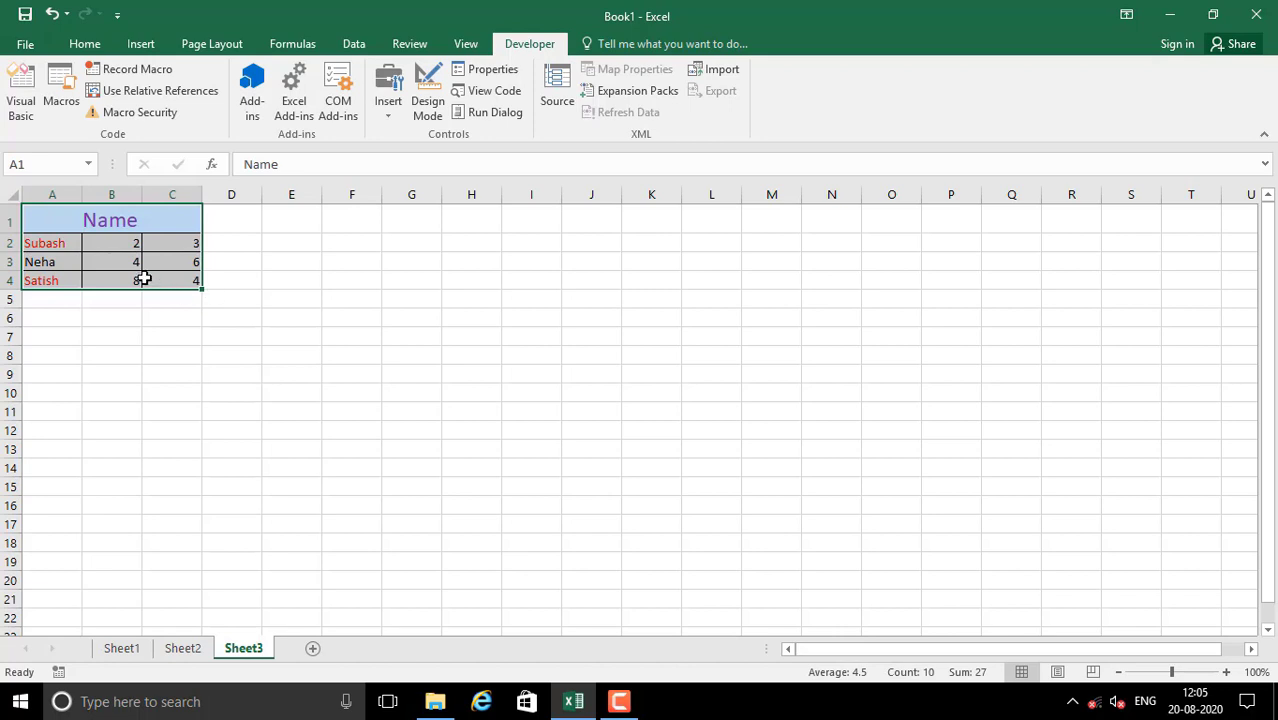
left_click_drag(37, 217, 124, 281)
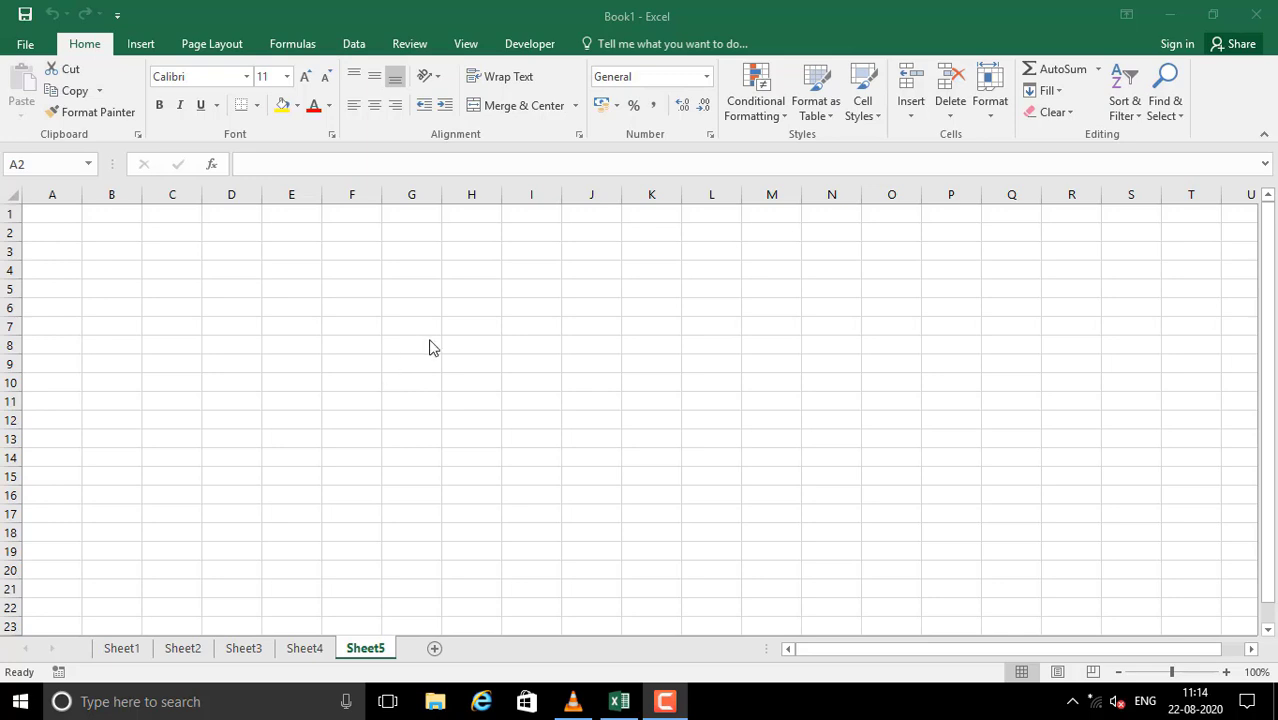
- Start recording Macro1 on Sheet5, storing it in the Personal Macro Workbook
left_click(309, 270)
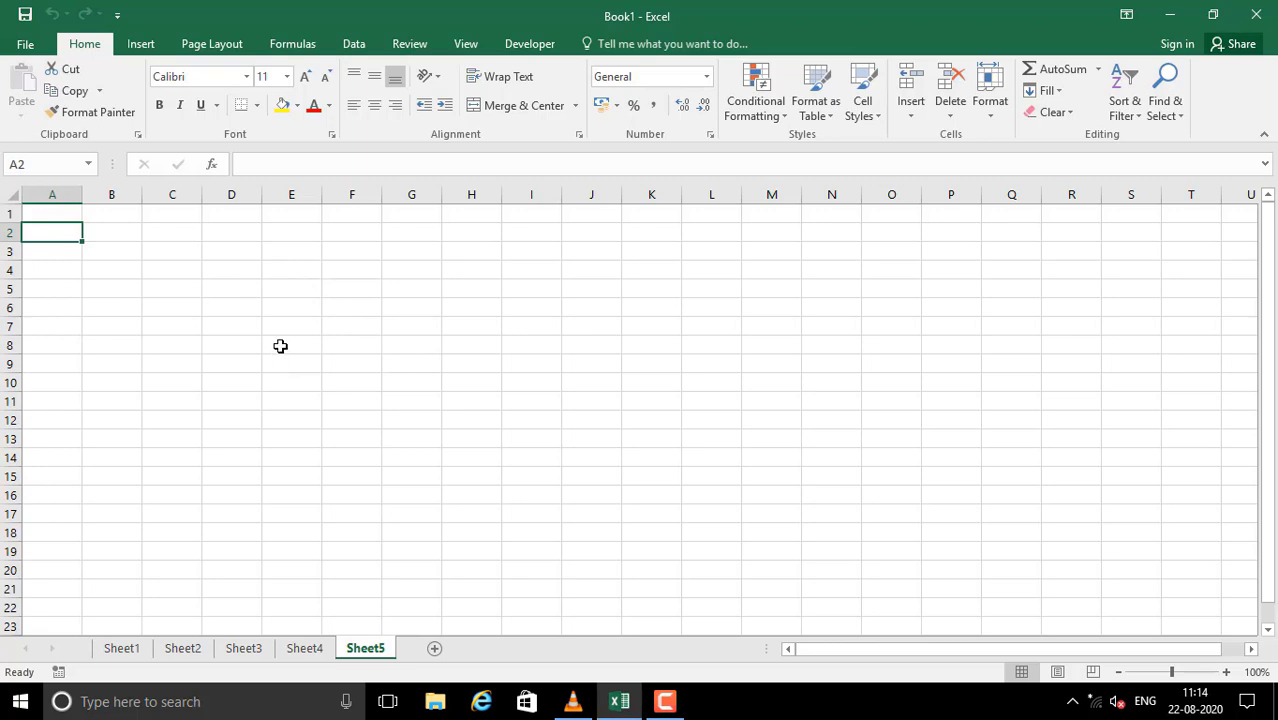
left_click(524, 46)
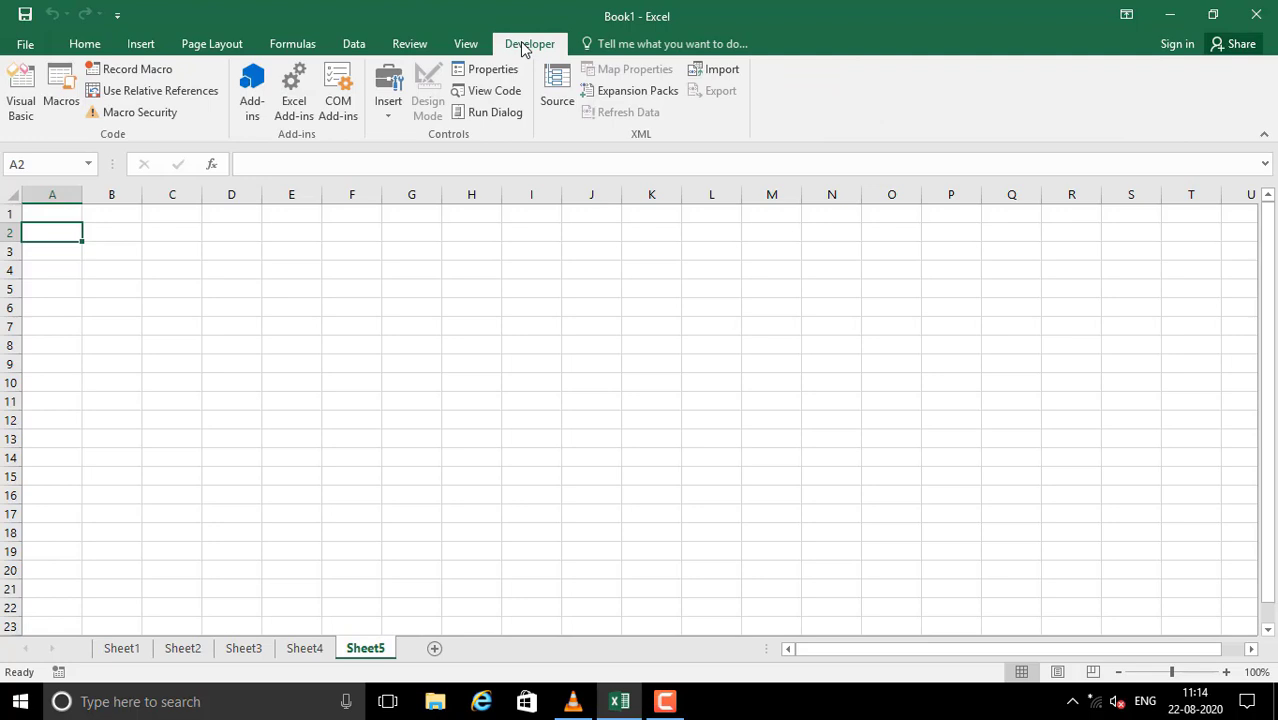
left_click(128, 69)
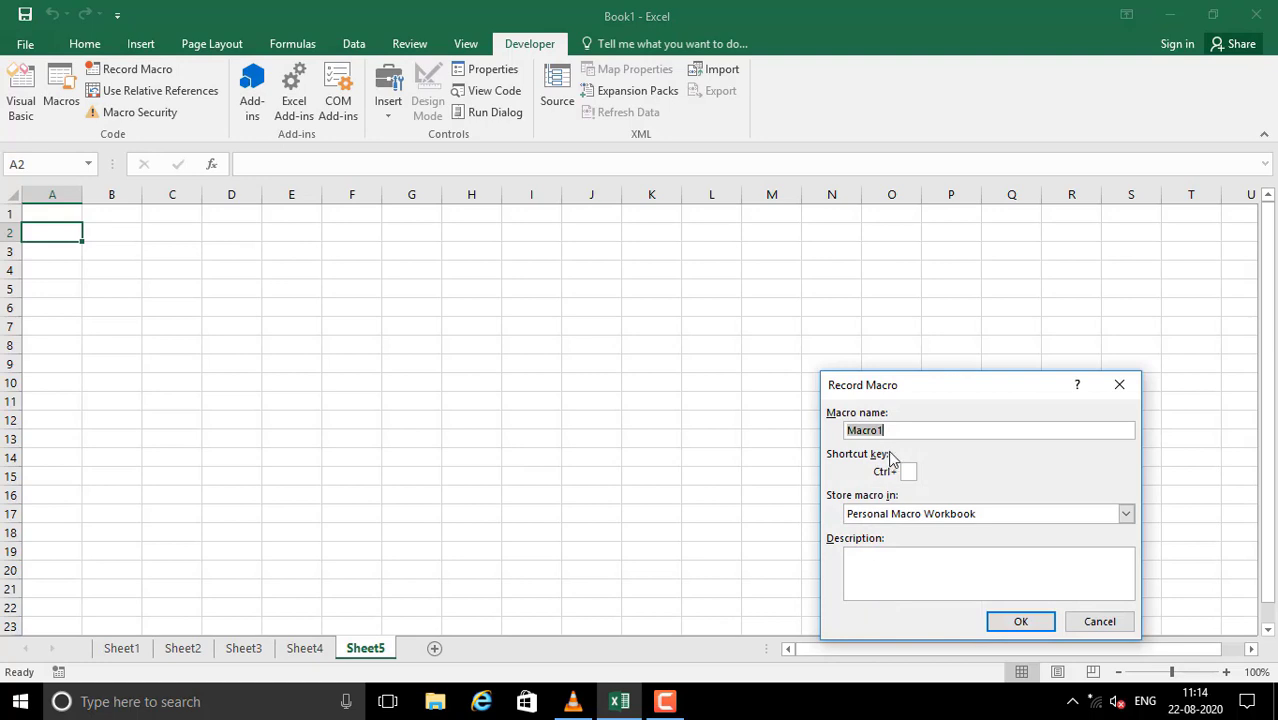
left_click(881, 516)
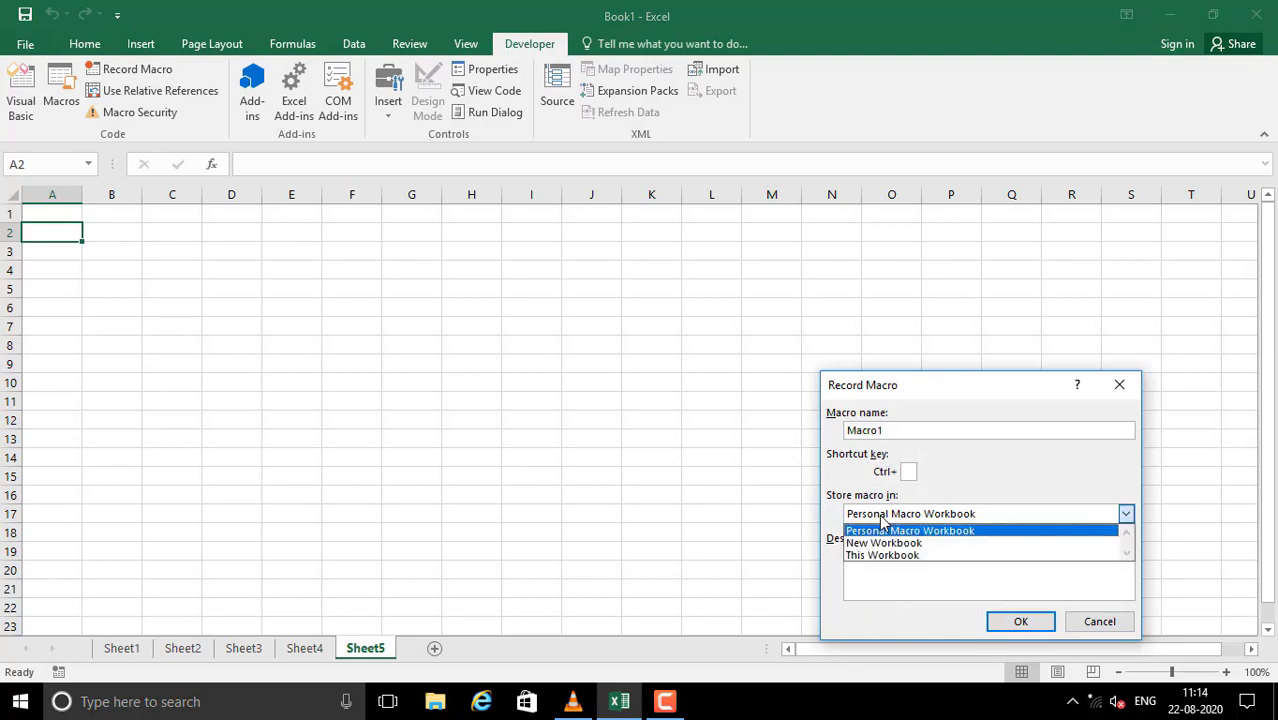
left_click(955, 532)
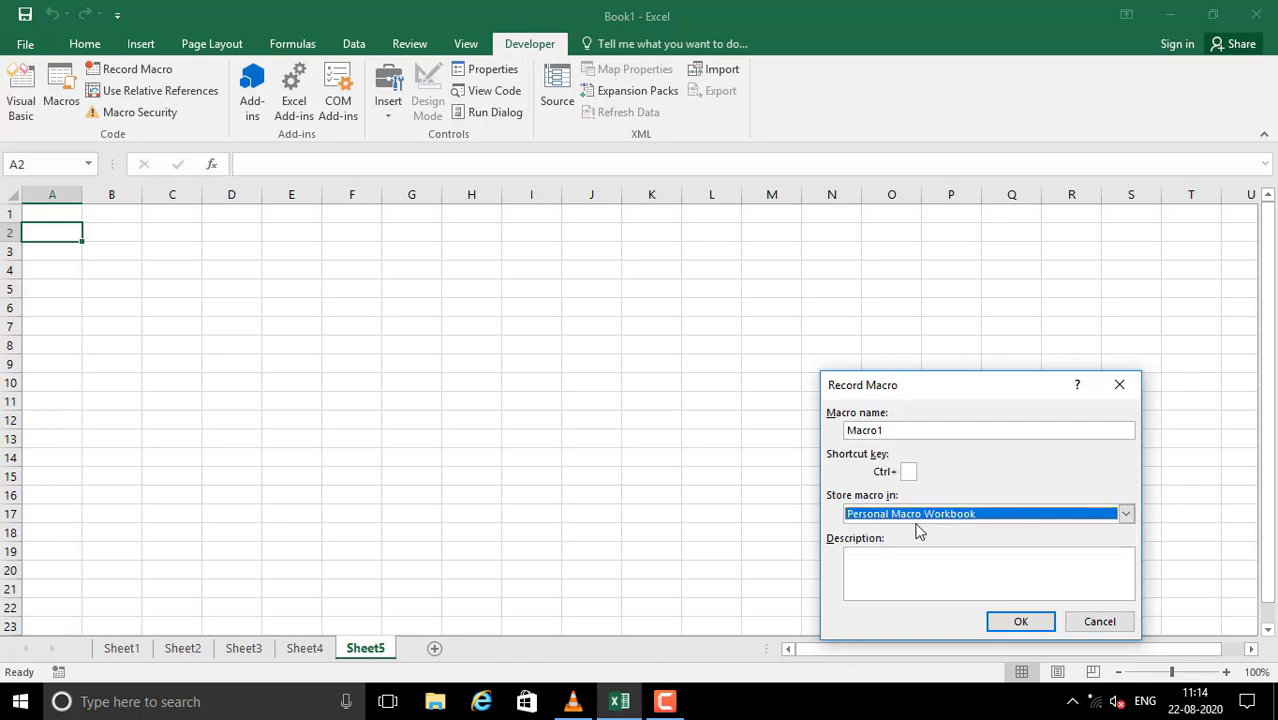
left_click(1020, 621)
- Enter 900 in cell A1 of Sheet5 and make row 1 several times taller
left_click(110, 252)
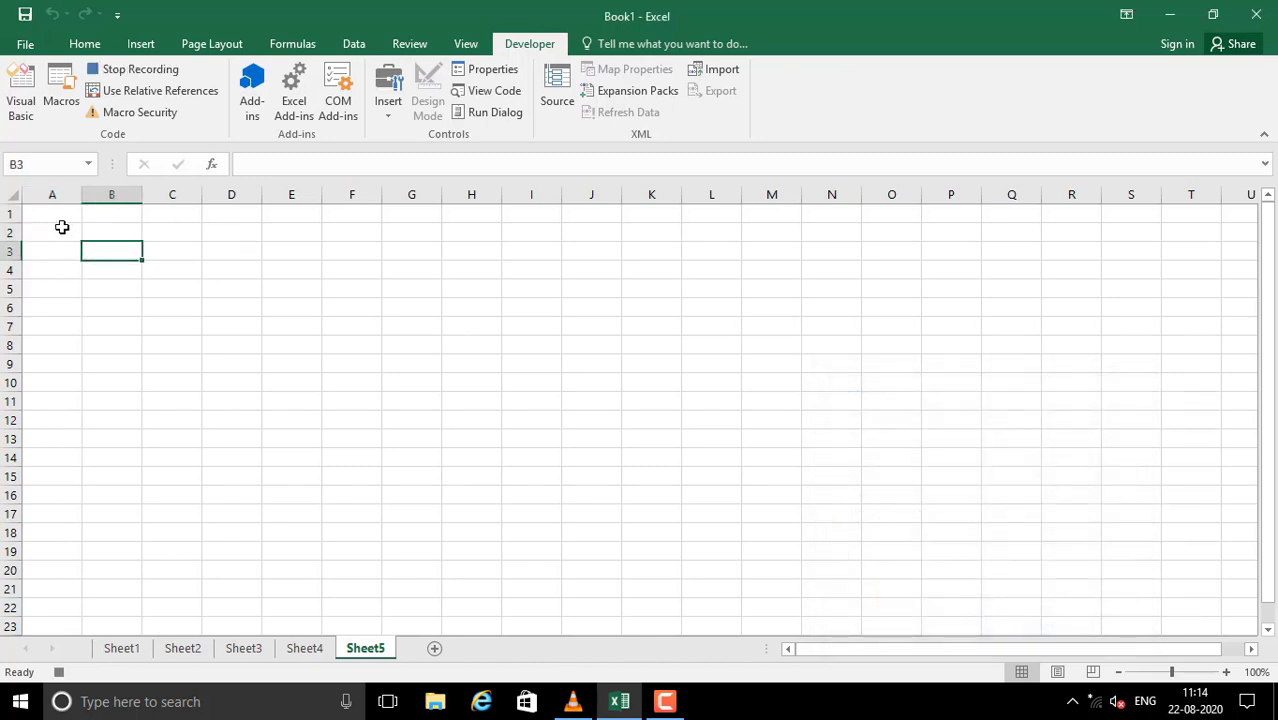
left_click(70, 215)
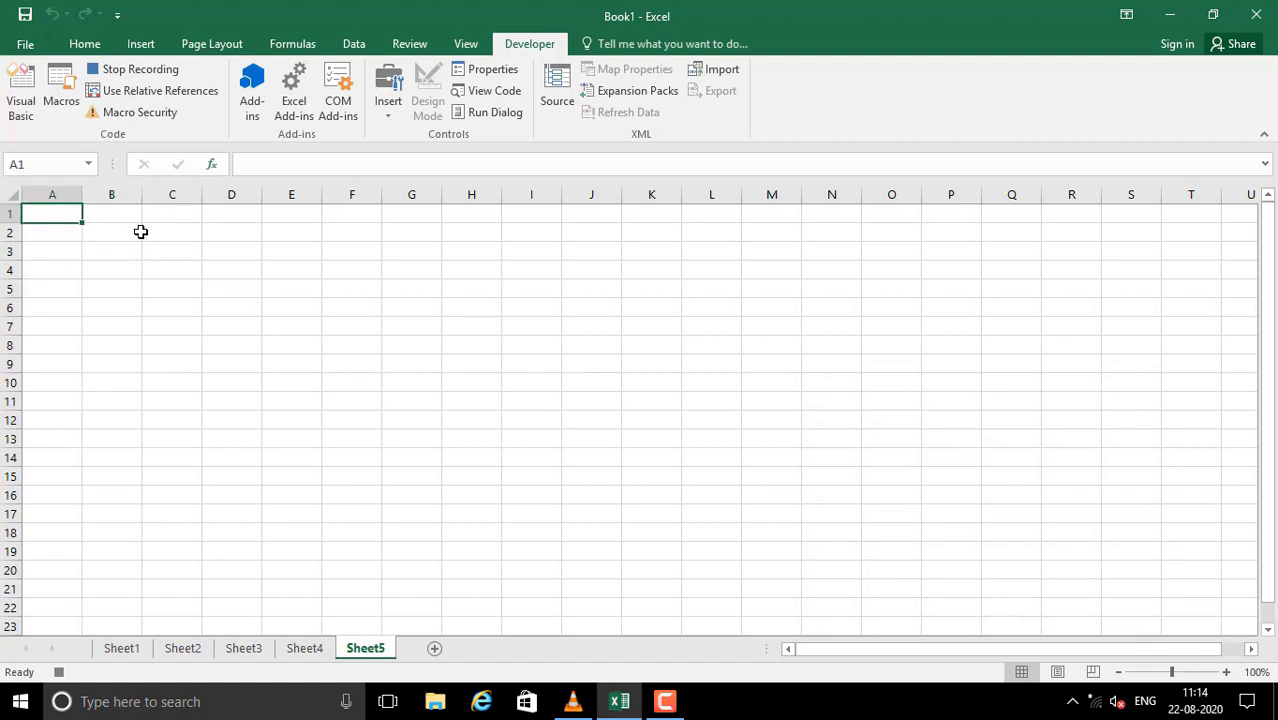
type("900")
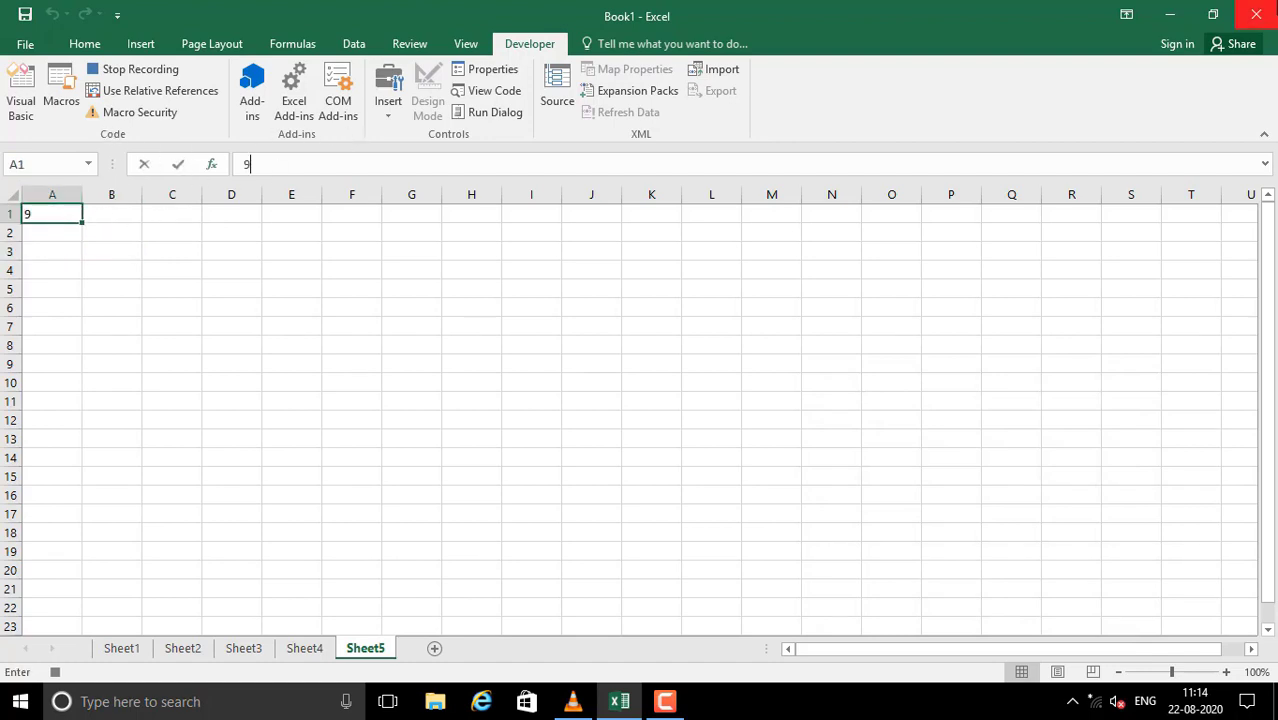
key("Return")
left_click(34, 214)
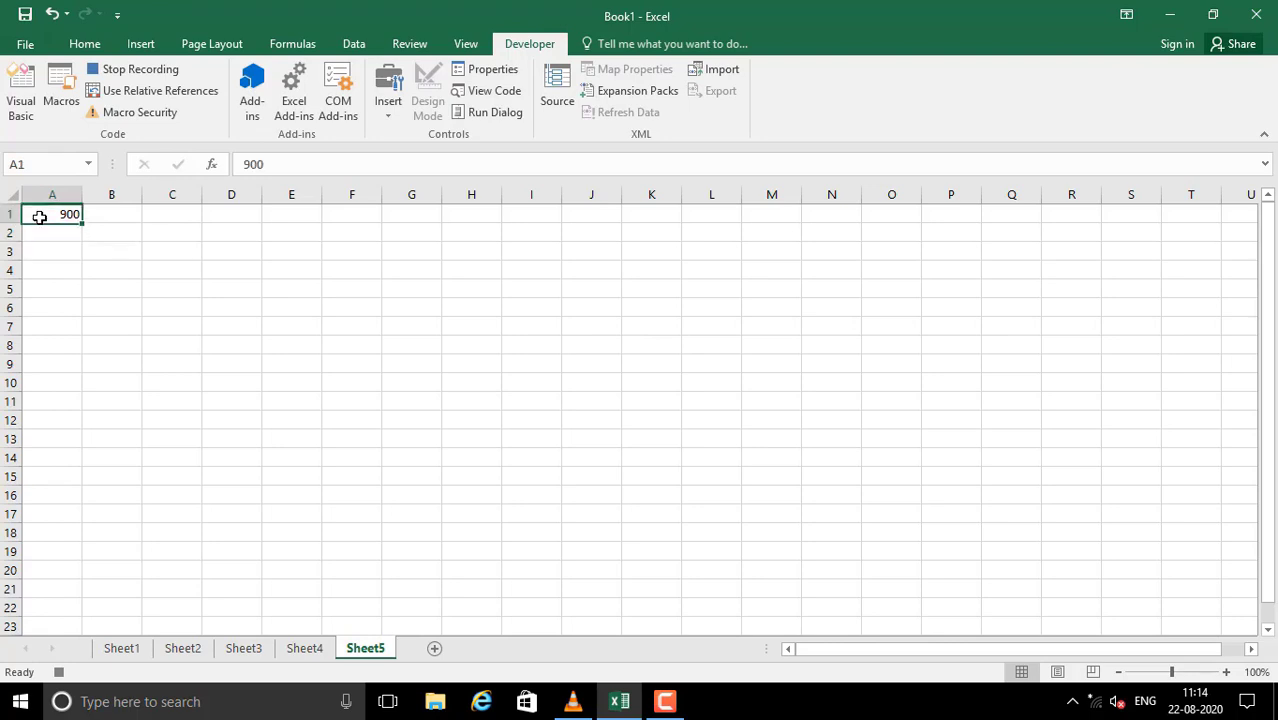
left_click_drag(15, 225, 12, 273)
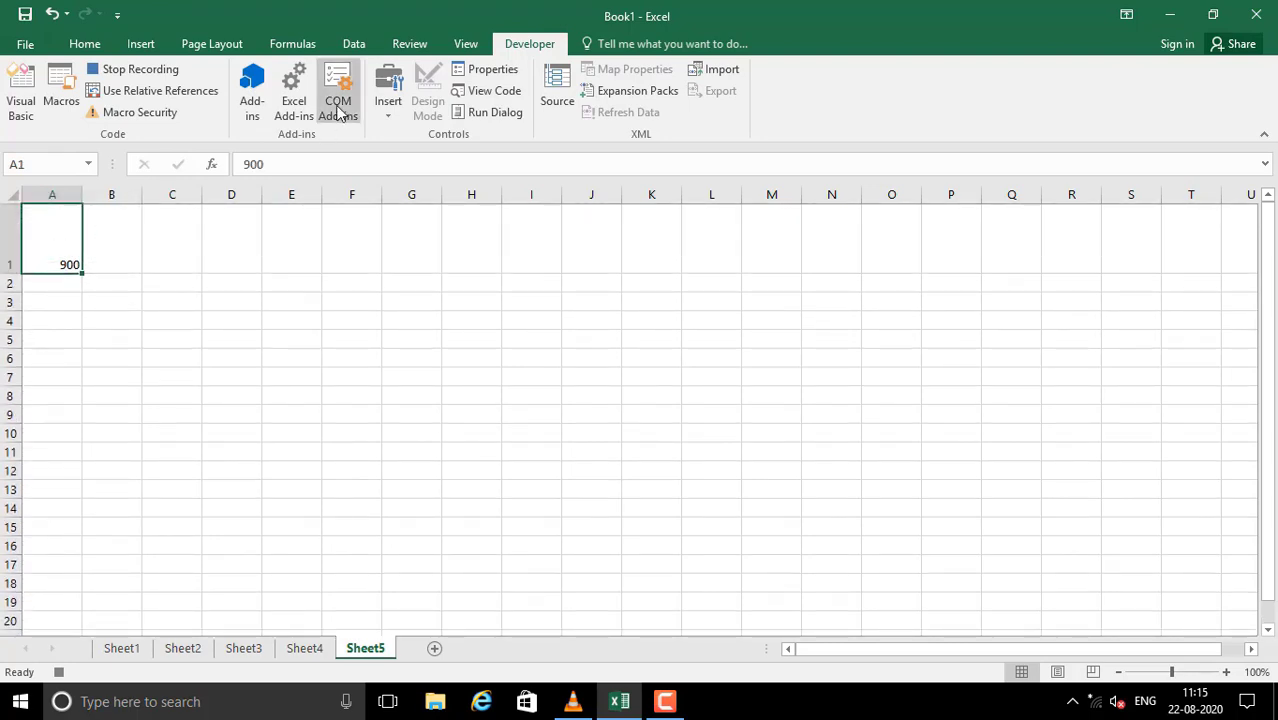
- Increase the font size of cell A1 to 24 and middle-align its value vertically
left_click(88, 45)
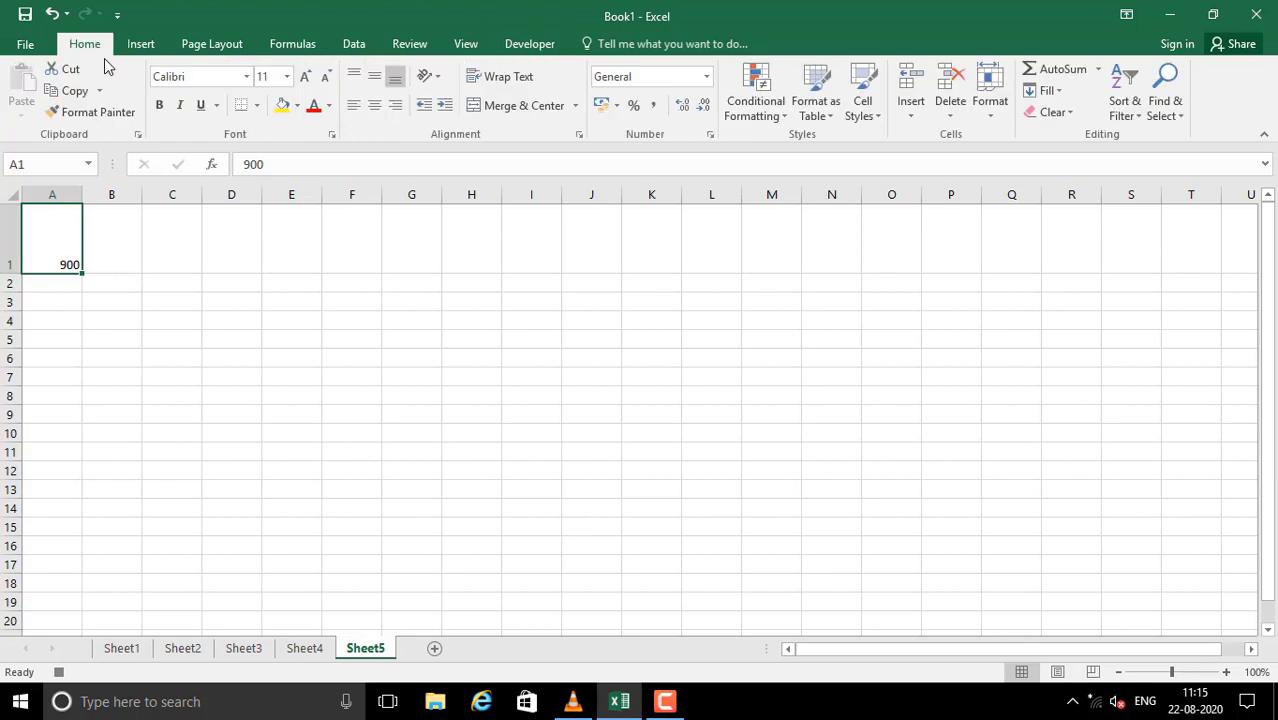
left_click(305, 77)
left_click(305, 77)
left_click(305, 77)
left_click(305, 77)
left_click(305, 77)
left_click(305, 77)
left_click(305, 77)
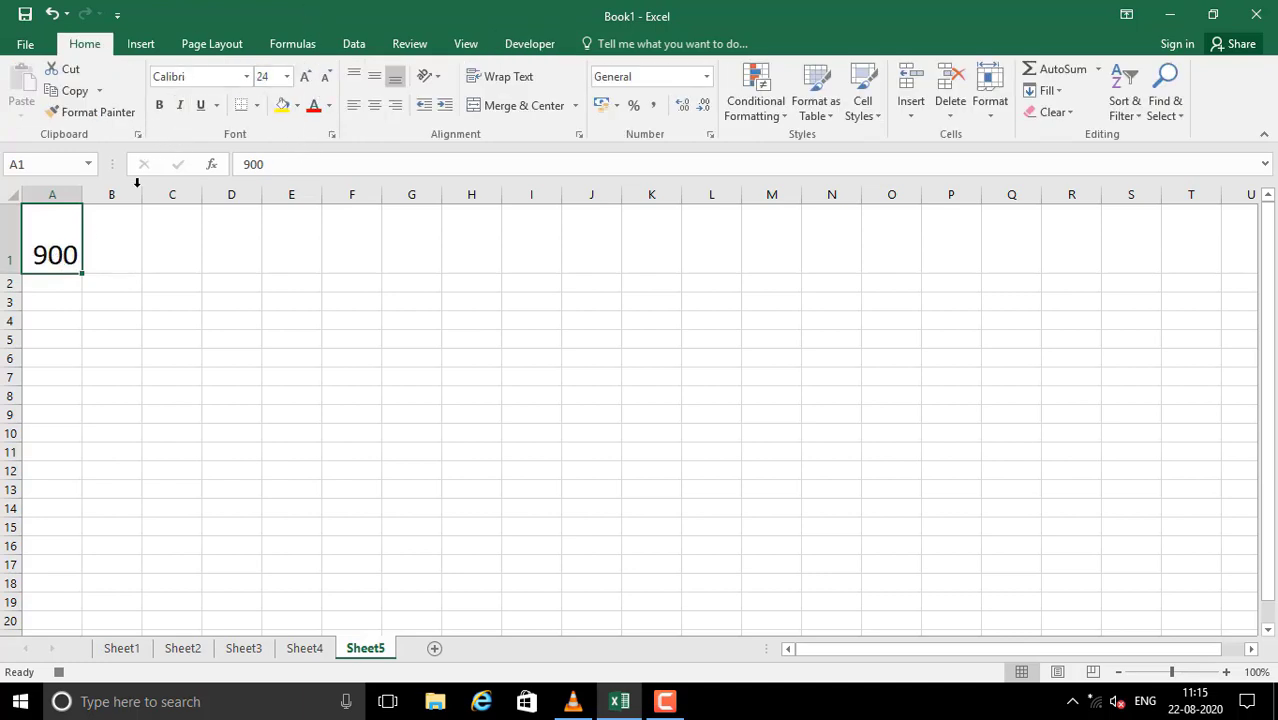
left_click(370, 80)
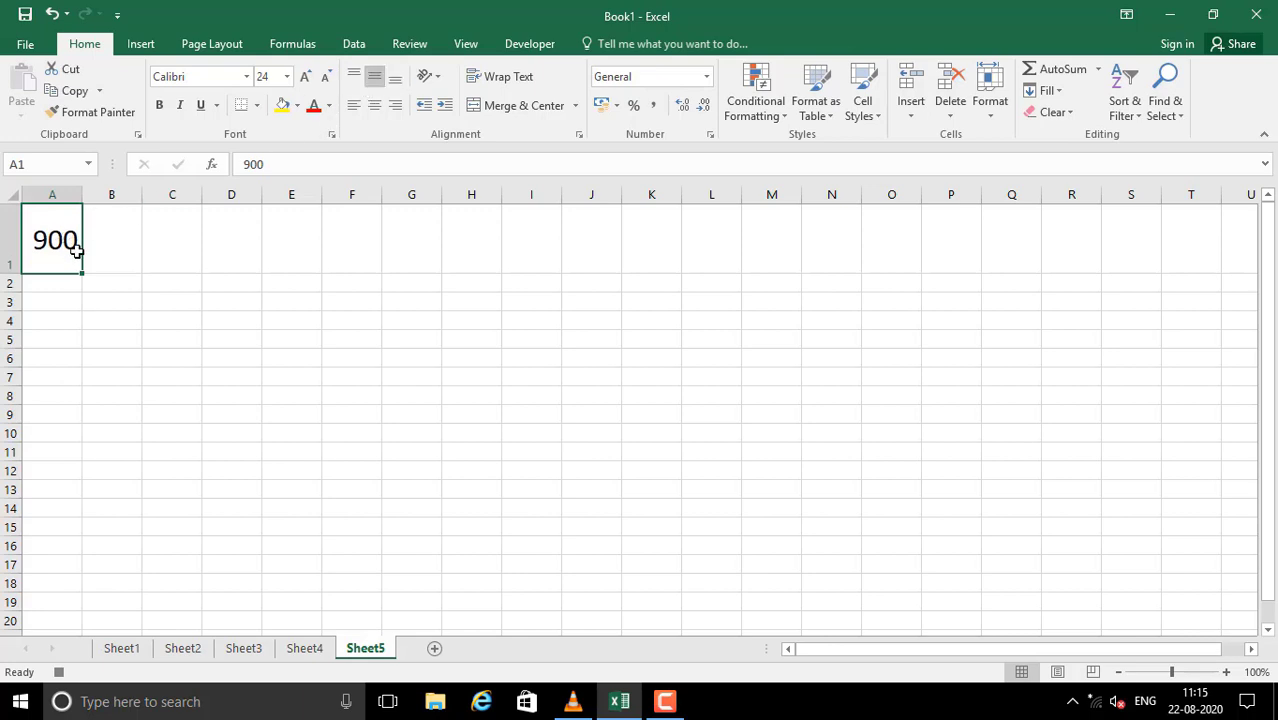
- Give cell A1 a standard purple font colour and a standard orange fill
left_click(331, 106)
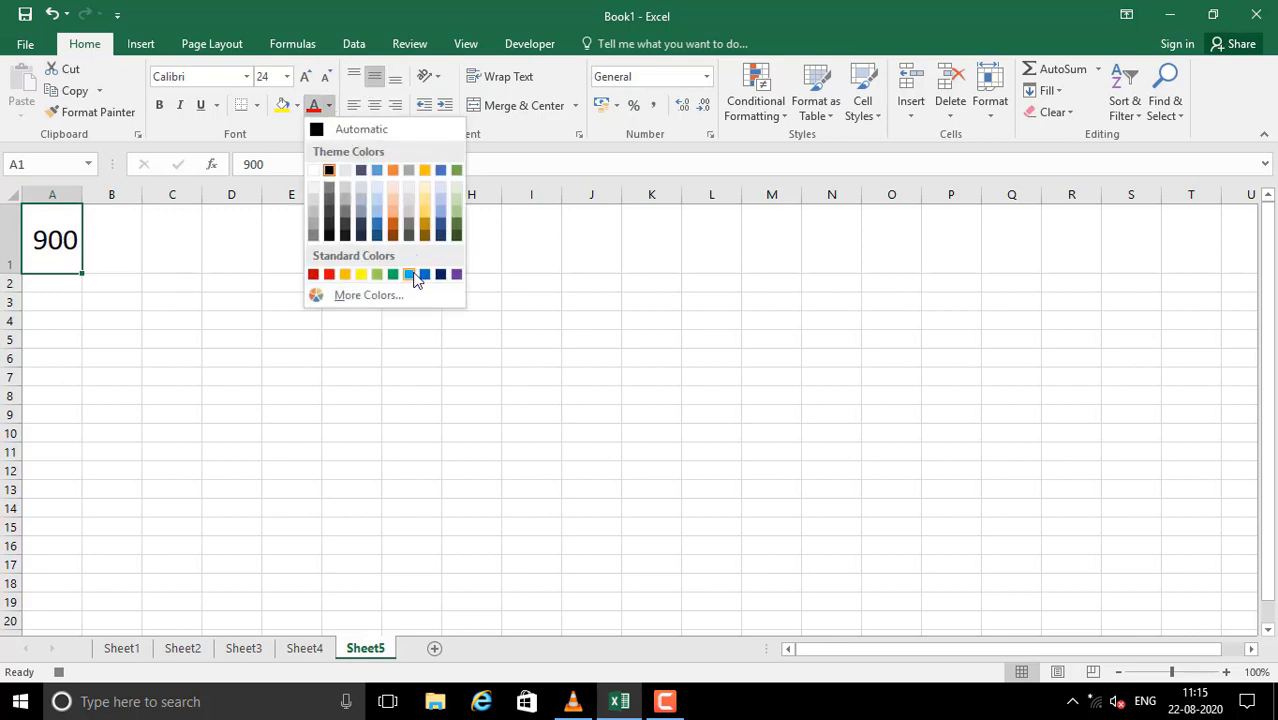
left_click(457, 275)
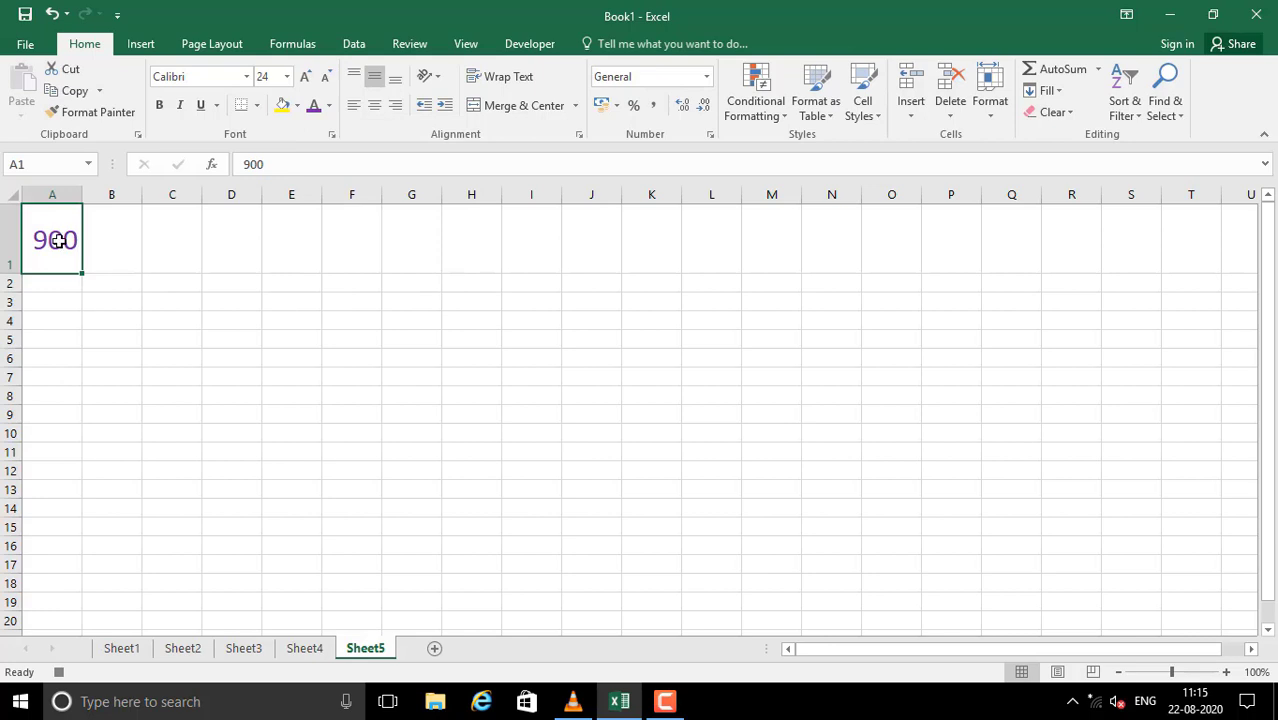
left_click(297, 106)
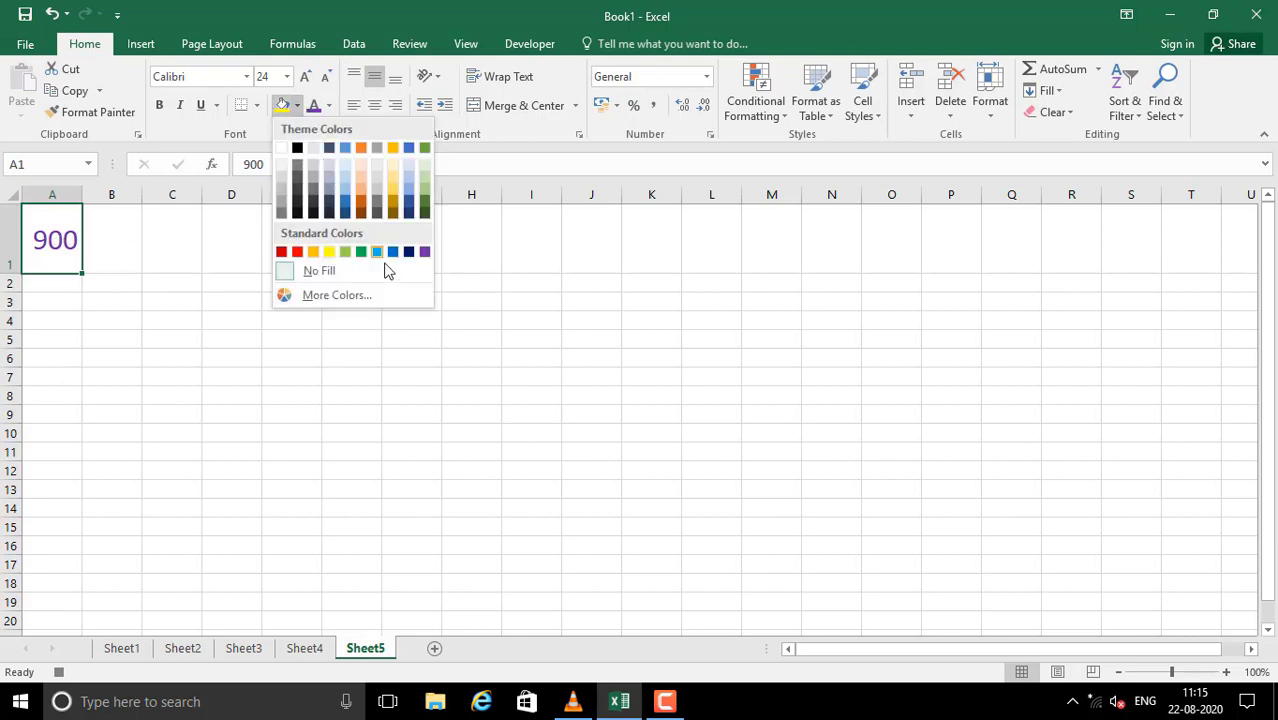
left_click(313, 251)
left_click(291, 339)
left_click(51, 243)
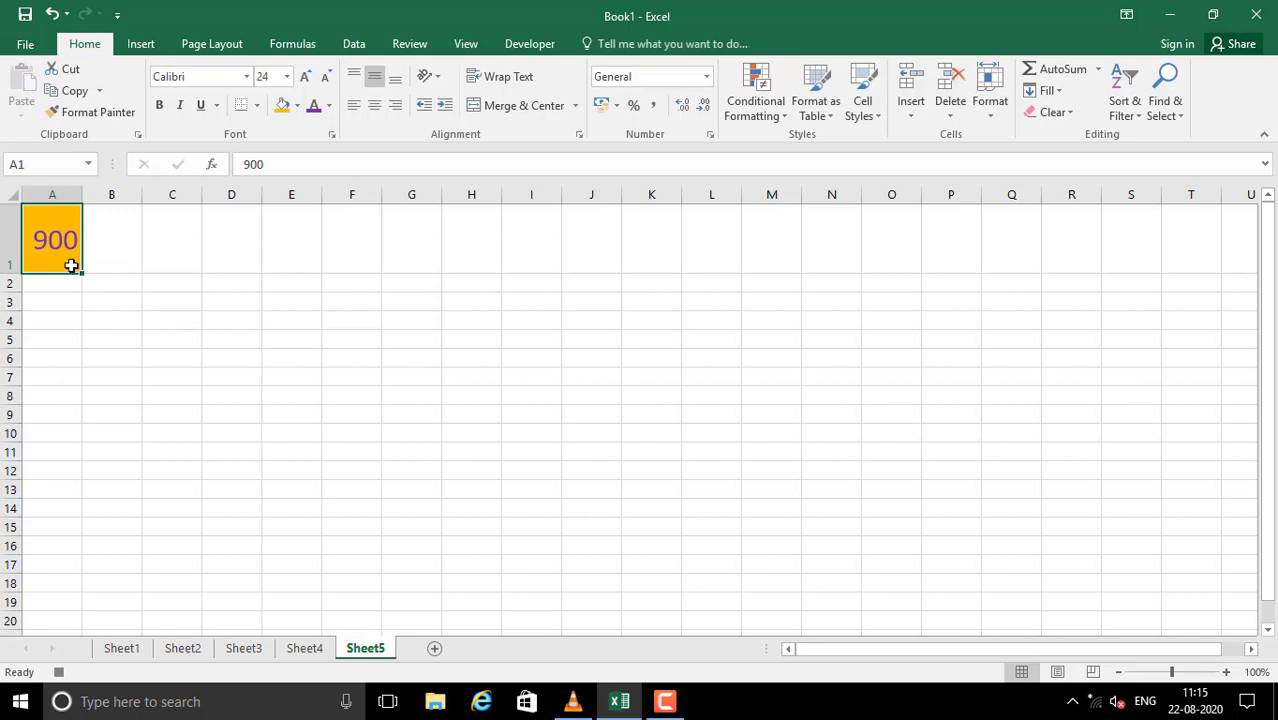
- Make the value in cell A1 bold and stop recording the macro
left_click(159, 105)
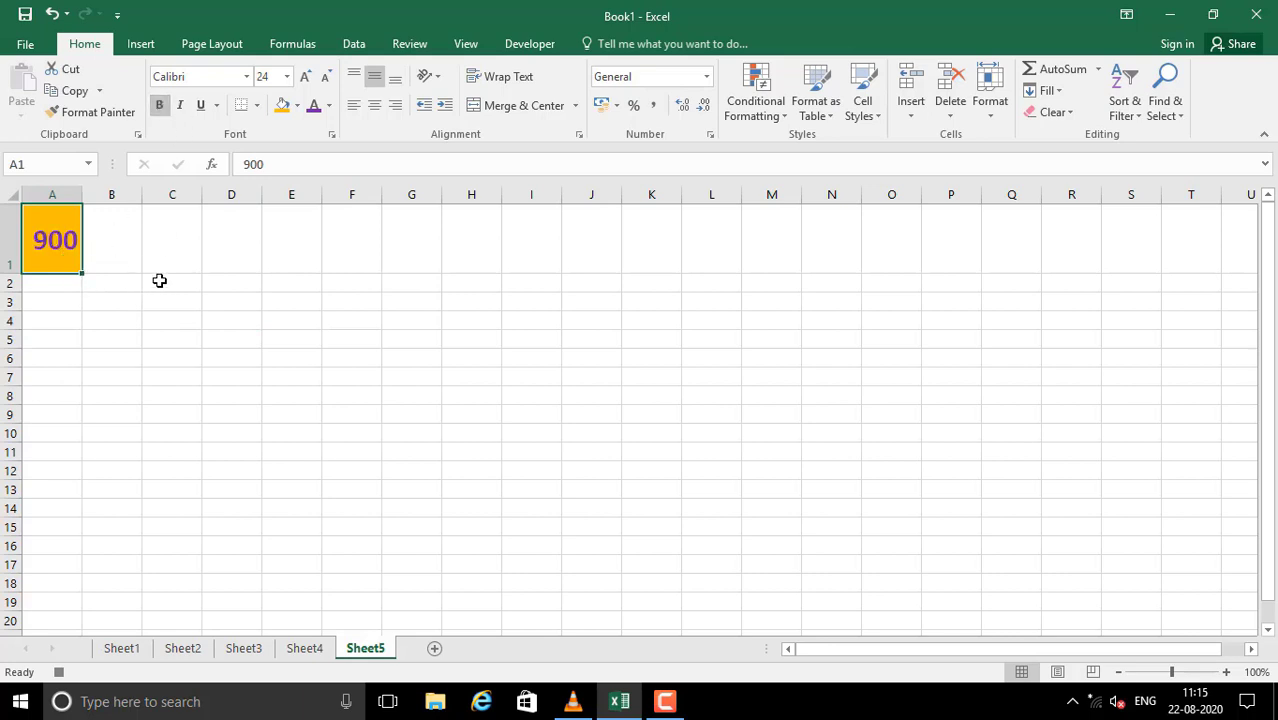
left_click(160, 282)
left_click(76, 261)
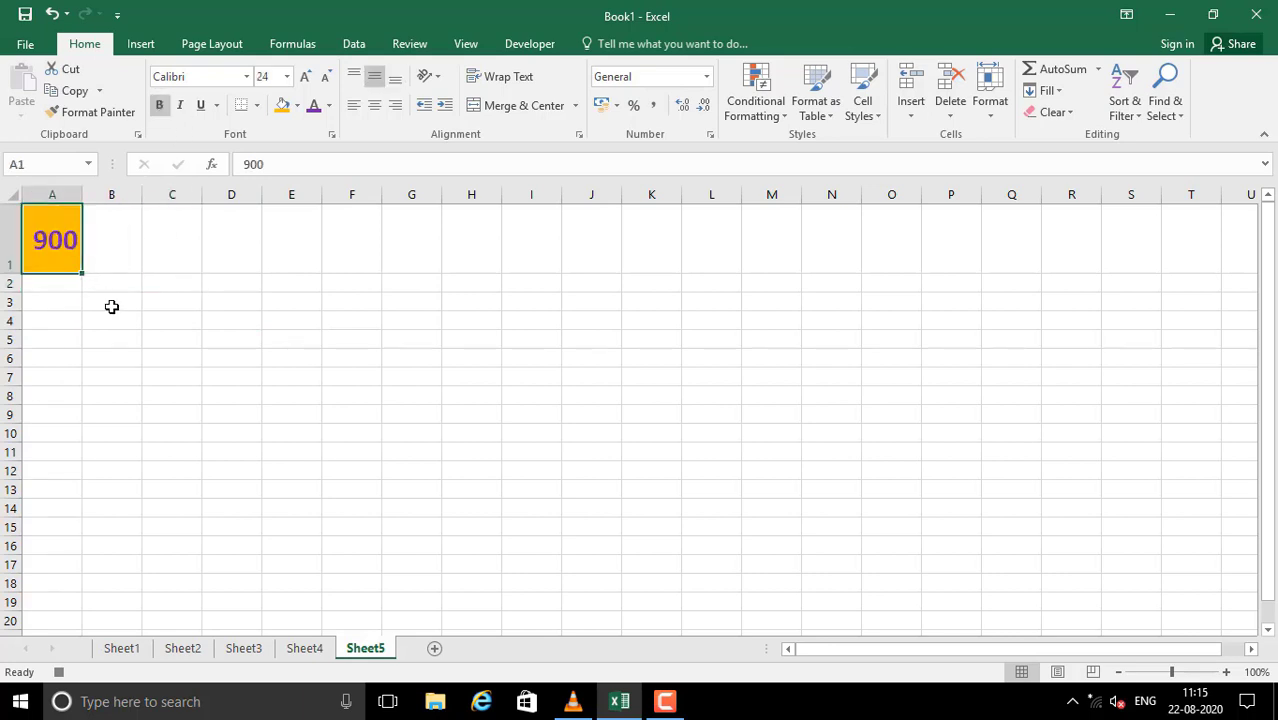
left_click(520, 46)
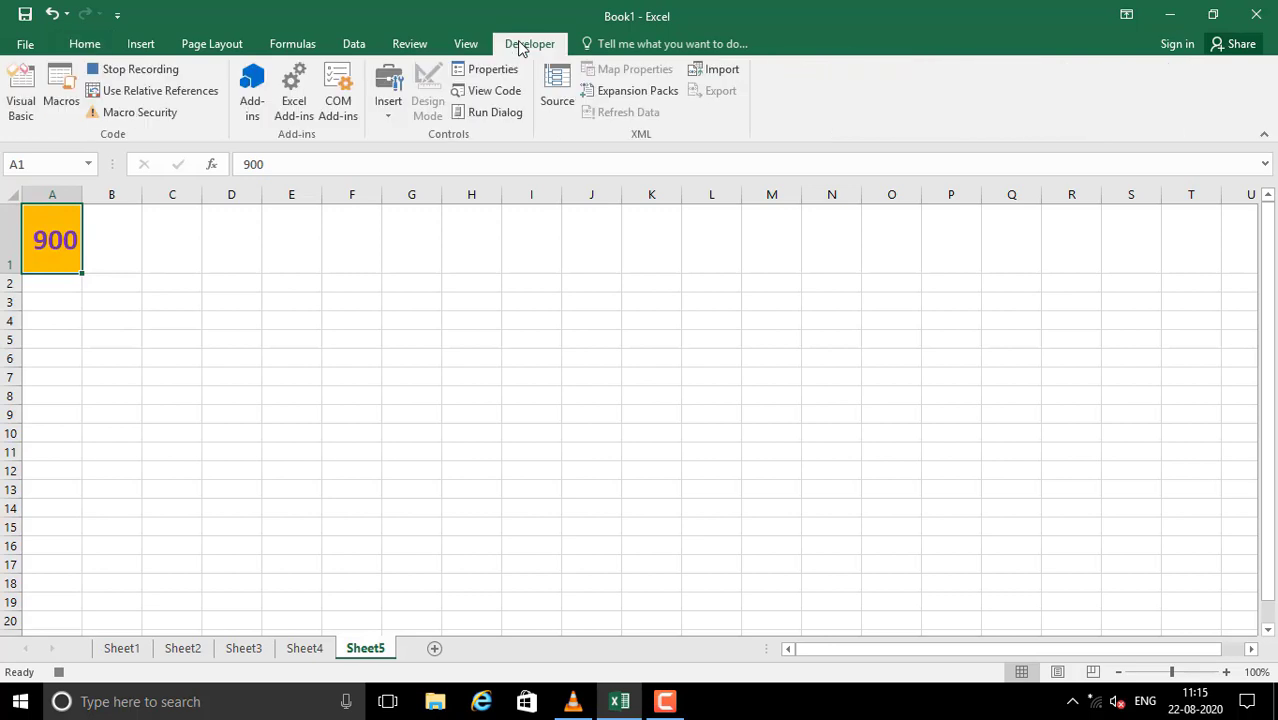
left_click(133, 72)
left_click(411, 240)
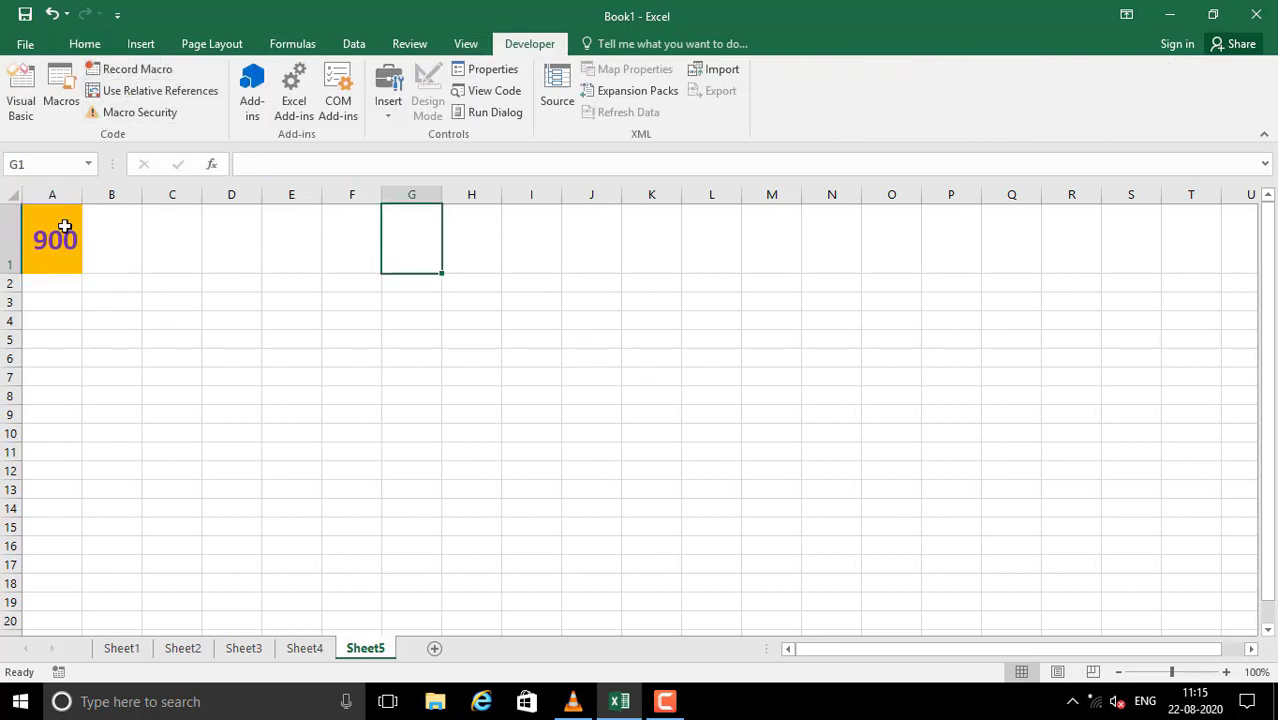
left_click(57, 234)
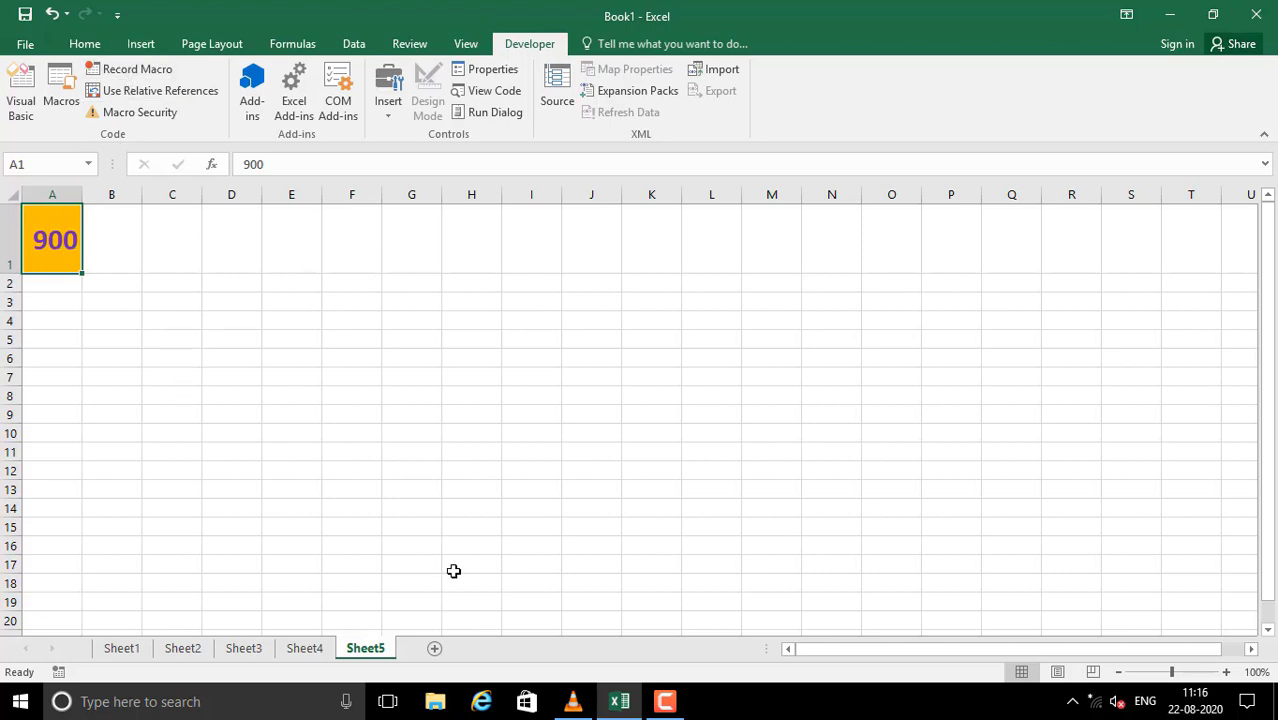
- Add a new worksheet, run PERSONAL.XLSB!Macro1 on it and check cell A1
left_click(436, 651)
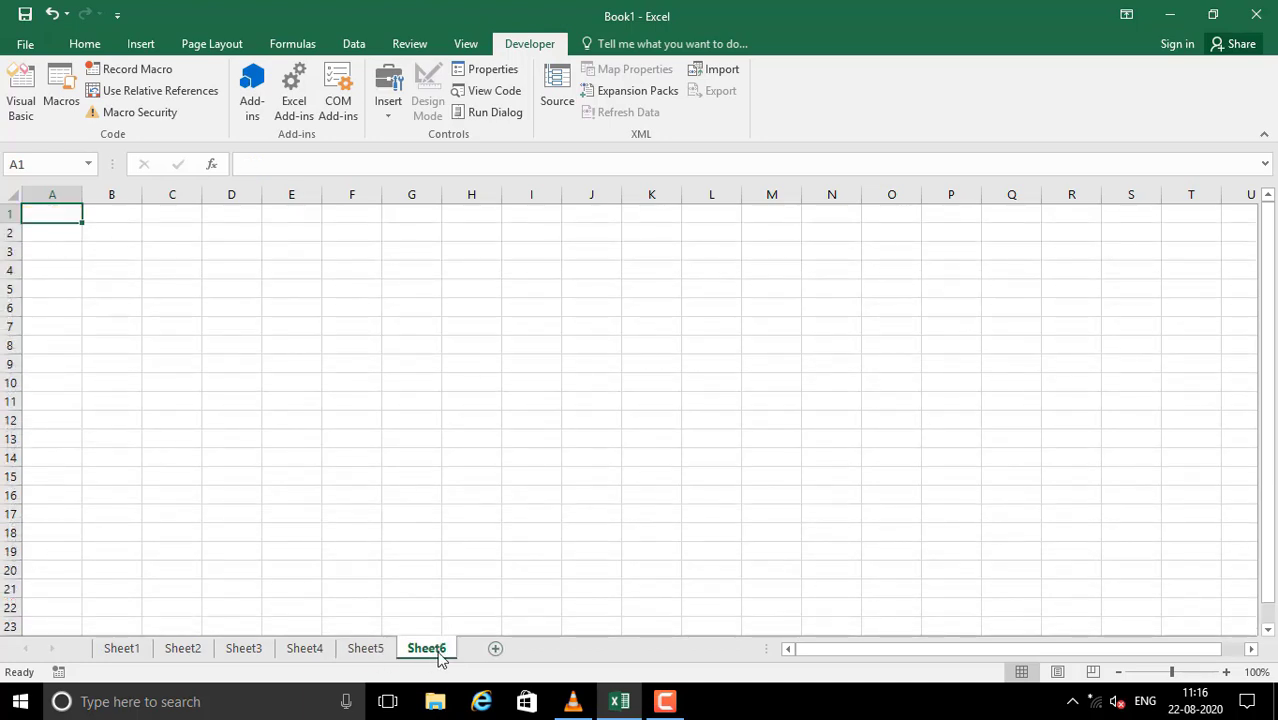
left_click(62, 100)
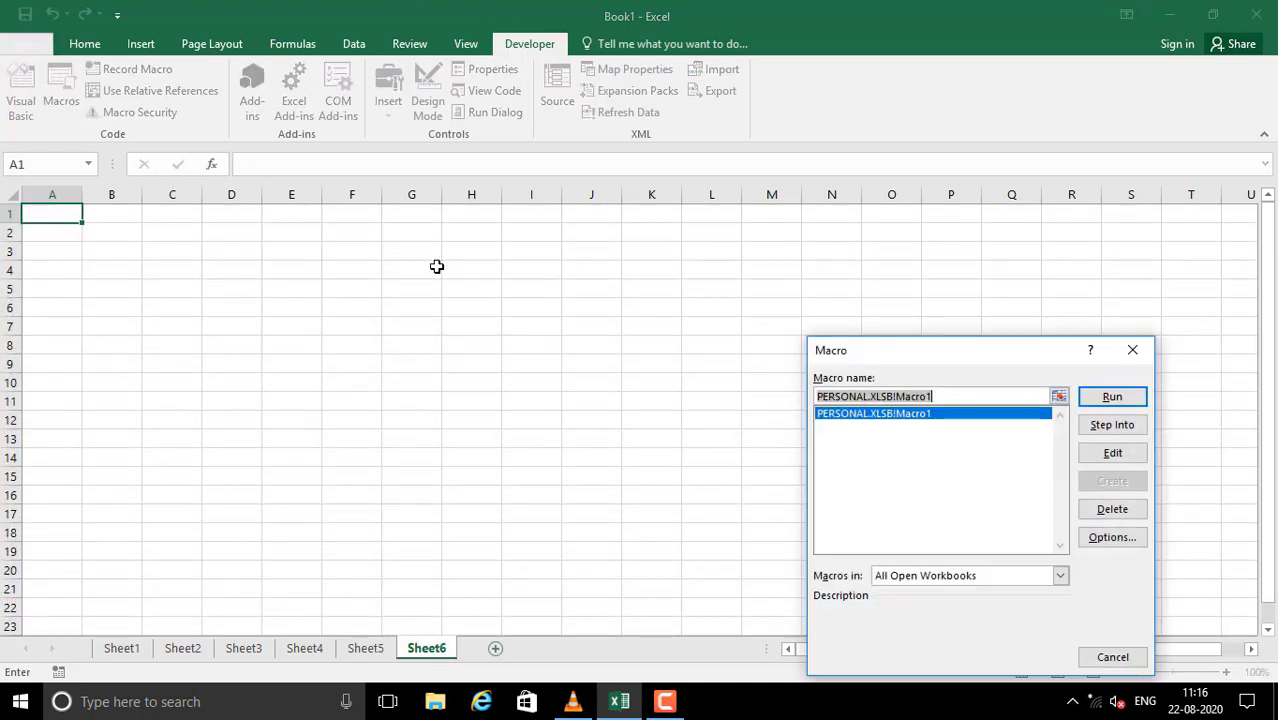
left_click(1098, 398)
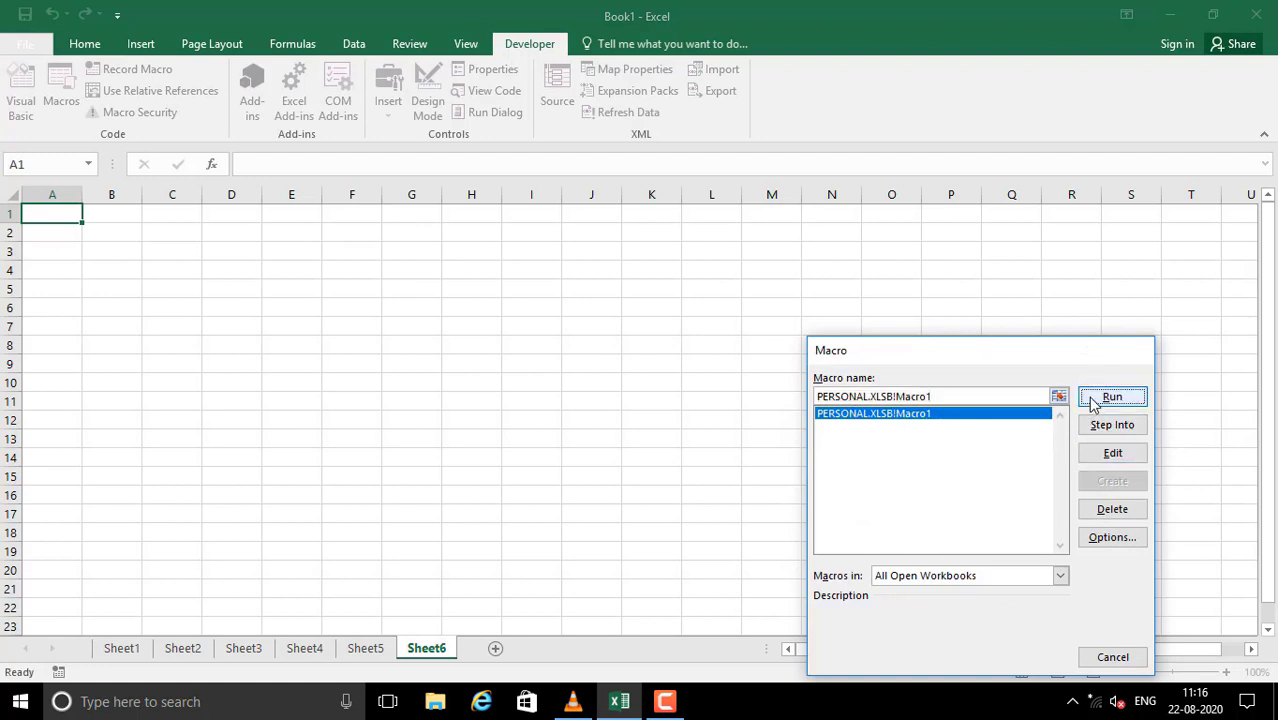
left_click(241, 335)
left_click(52, 237)
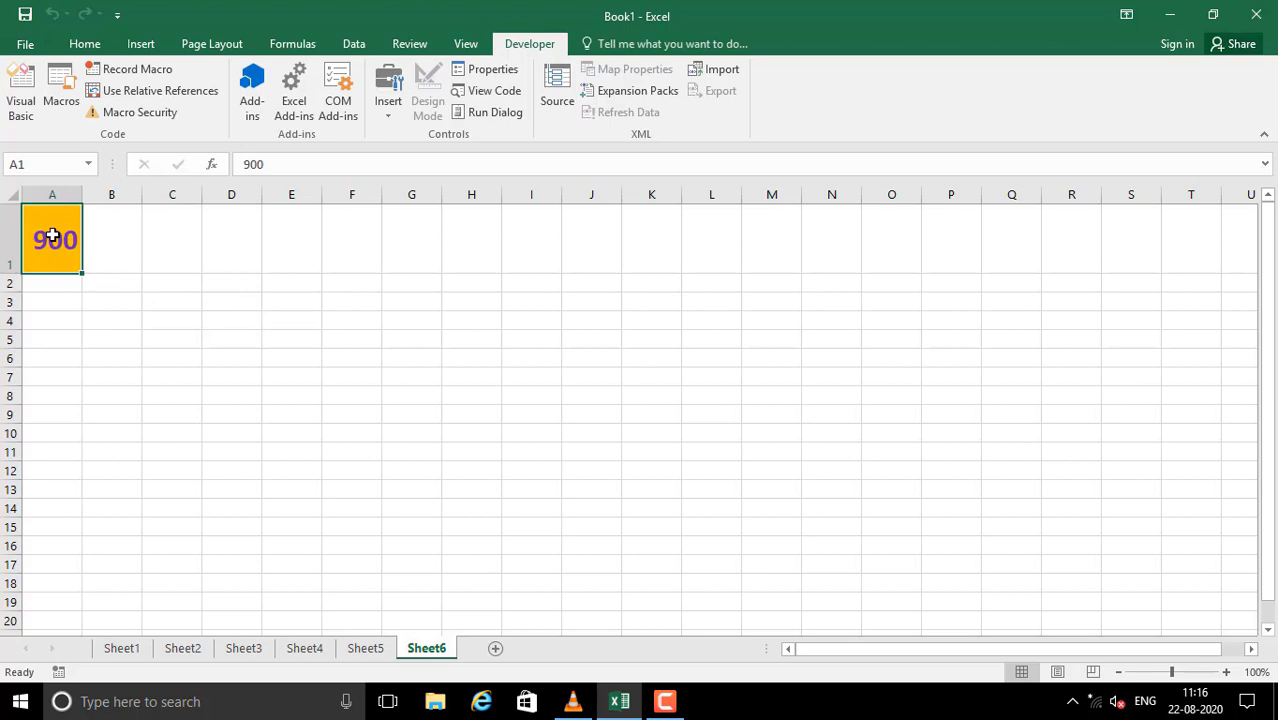
- Close Excel saving all changes, including the personal macro workbook, and relaunch it with a blank workbook
left_click(1256, 14)
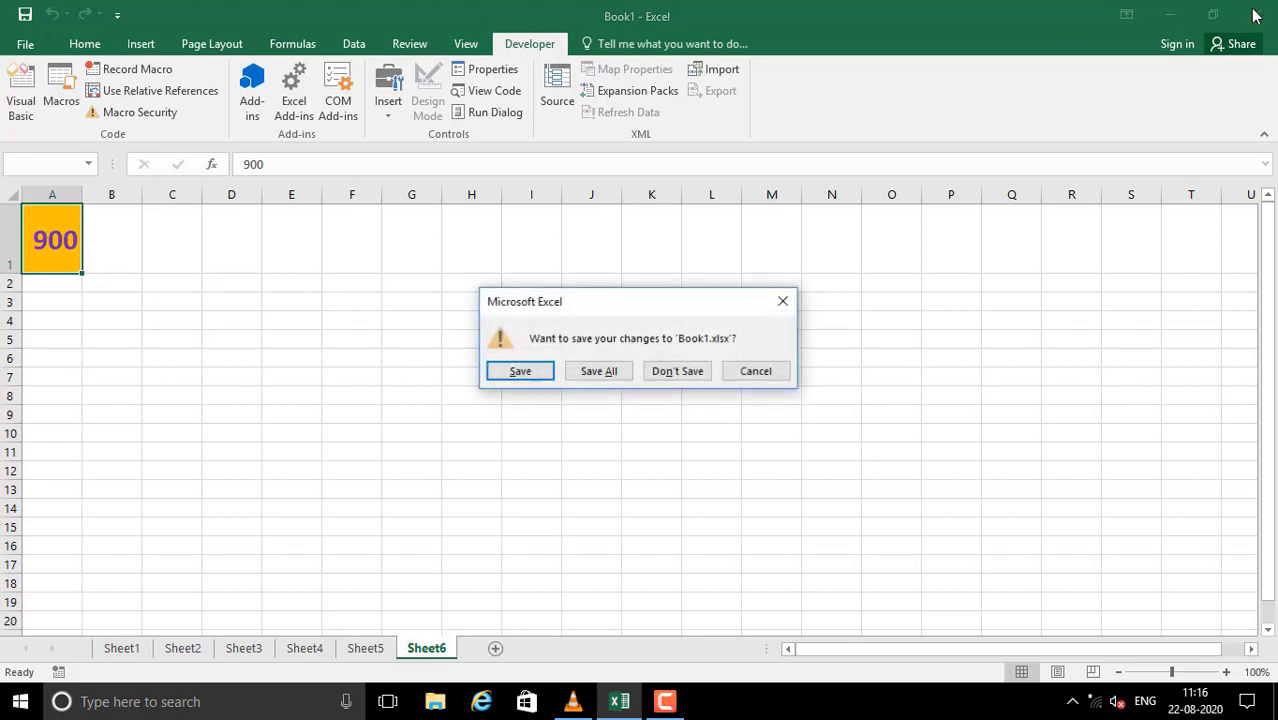
left_click(597, 372)
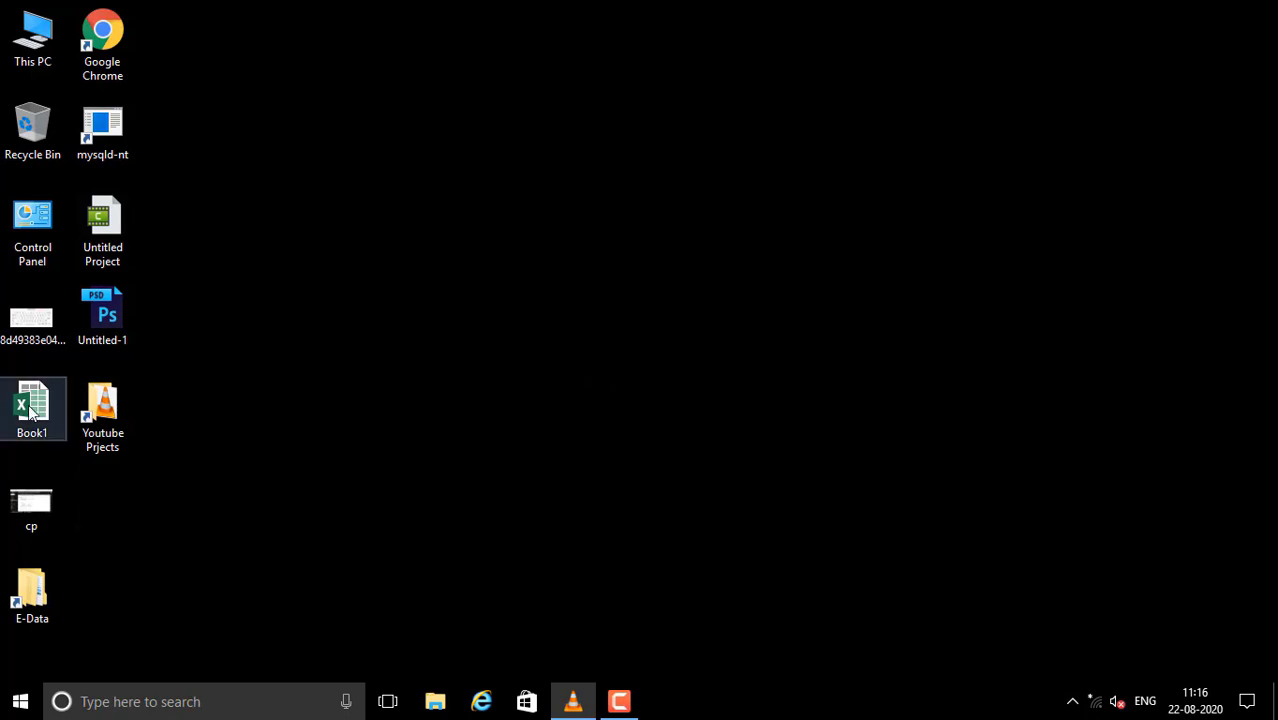
left_click(183, 703)
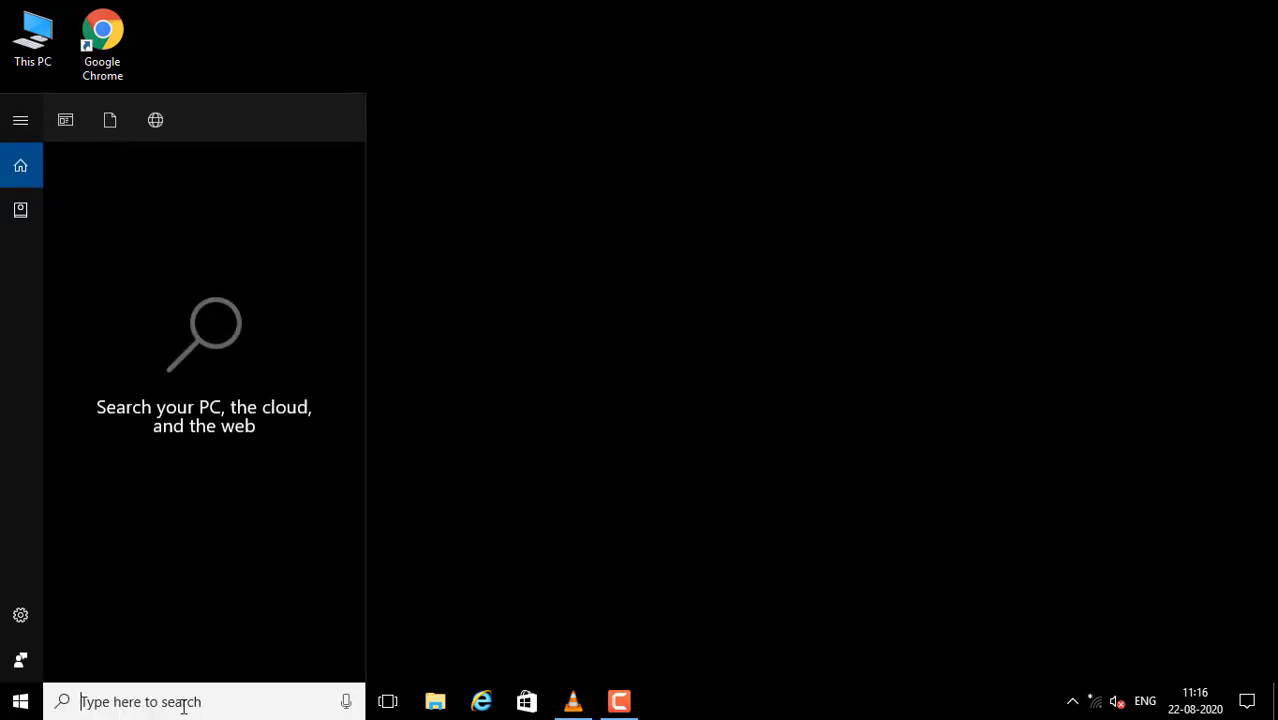
type("ex")
left_click(158, 207)
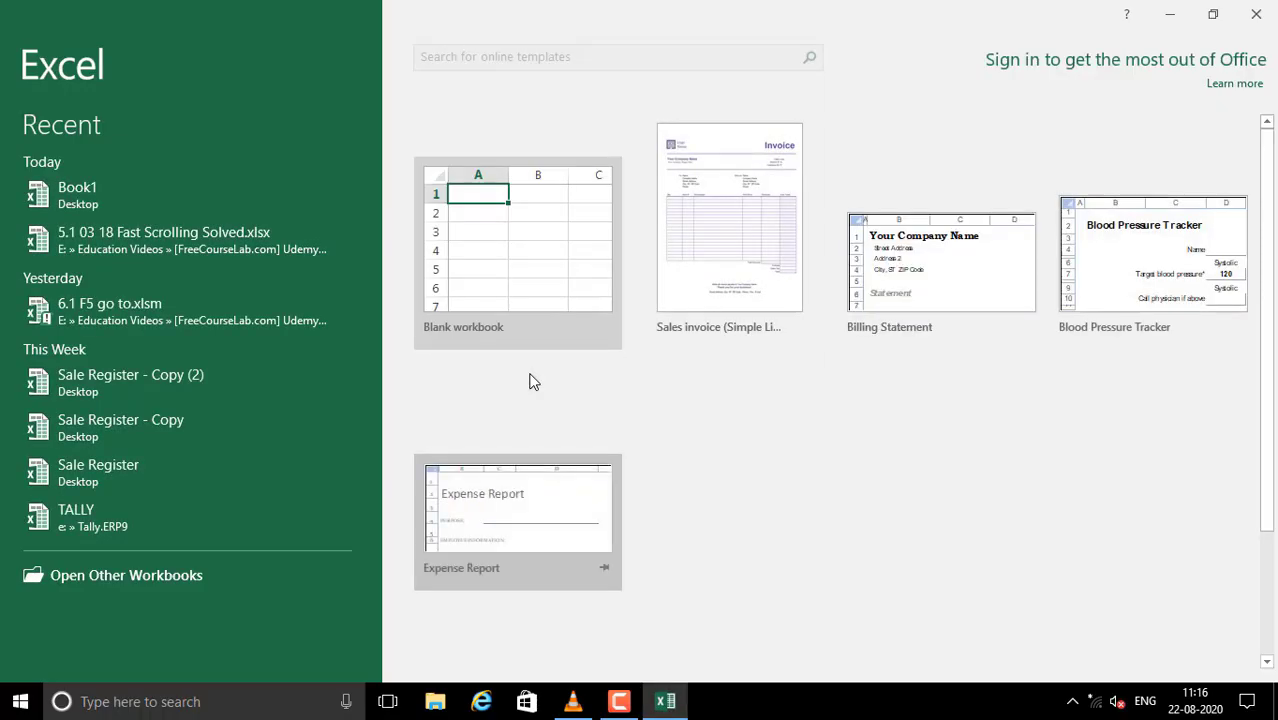
left_click(468, 251)
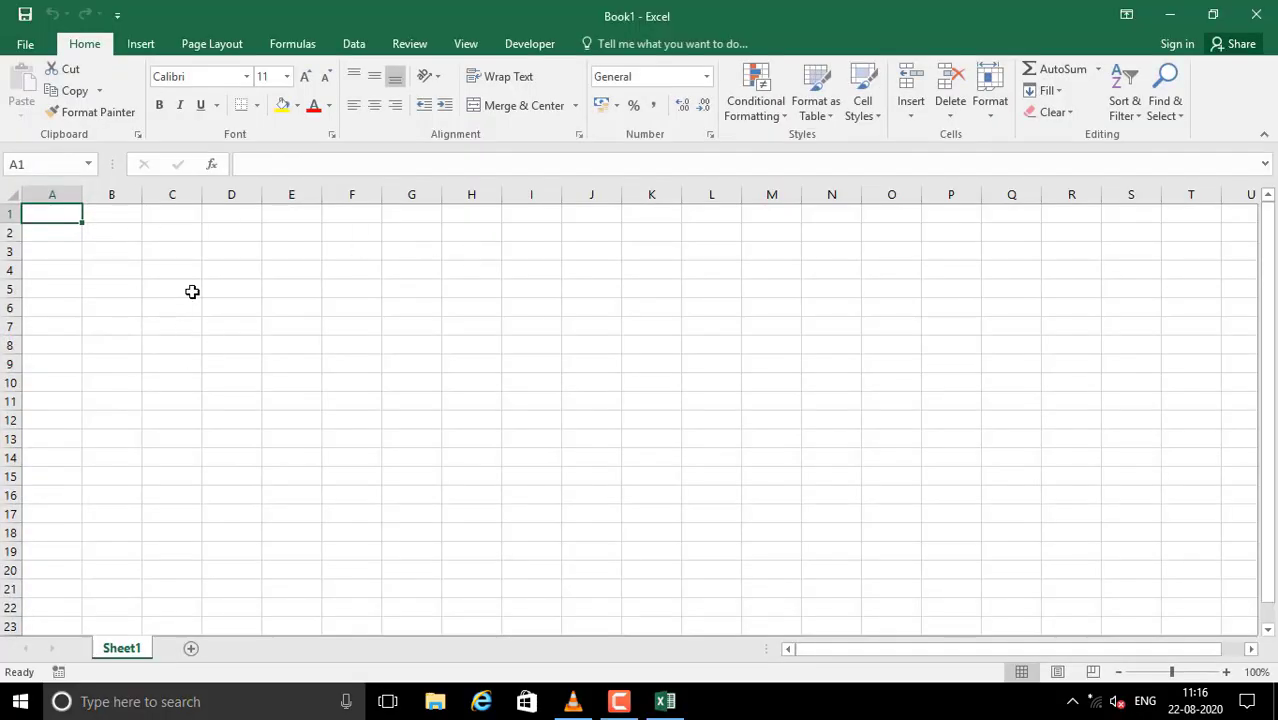
- Run PERSONAL.XLSB!Macro1 in the new blank workbook and check the formatted cell A1 on Sheet1
left_click(529, 44)
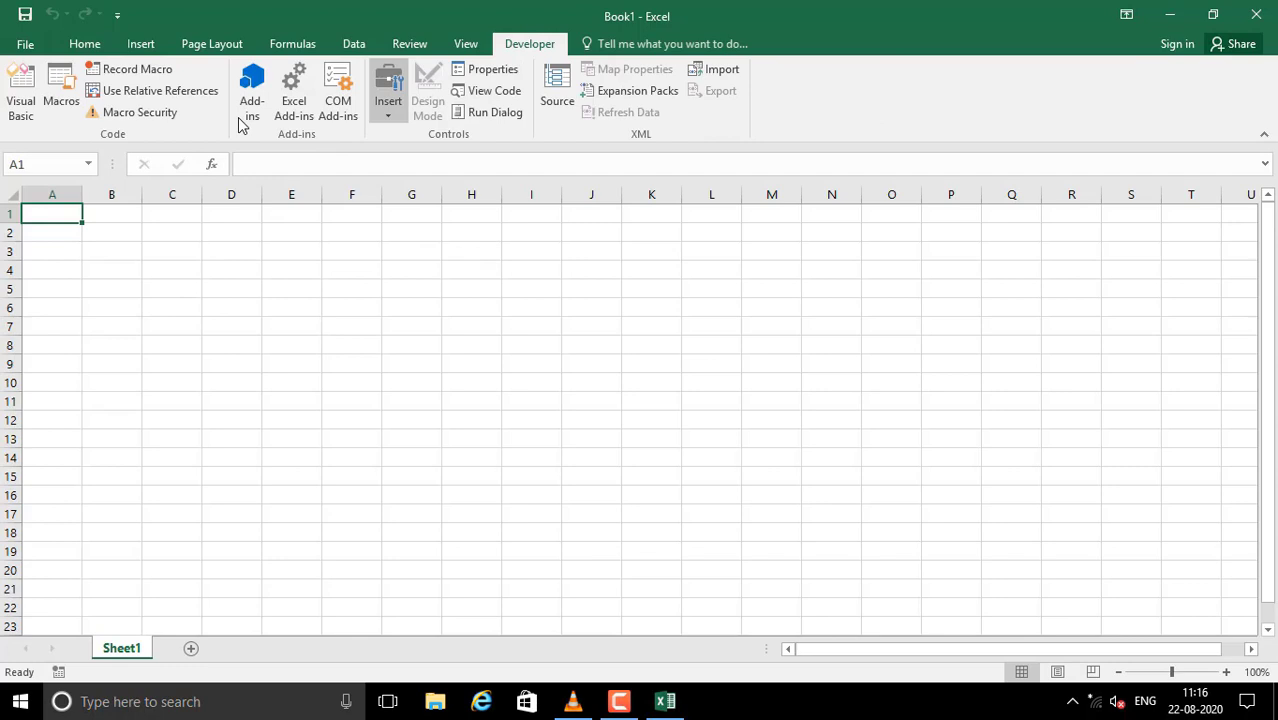
left_click(62, 85)
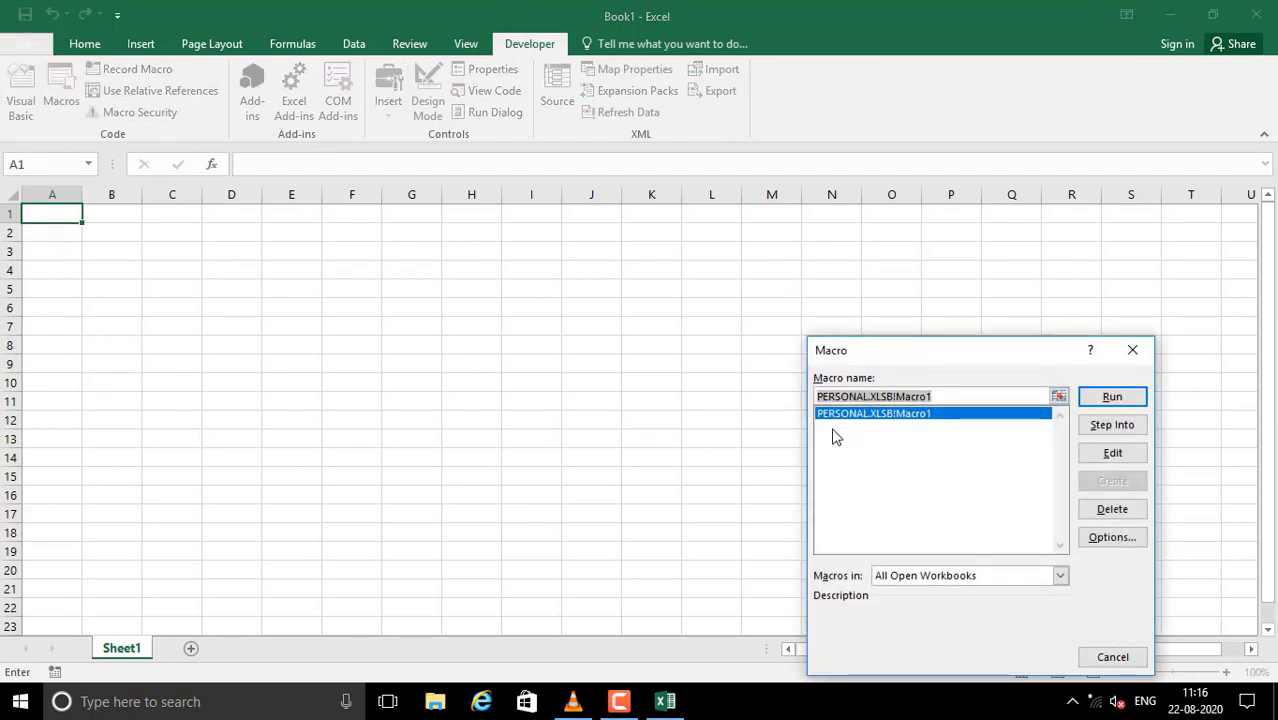
left_click(1120, 399)
left_click(145, 301)
left_click(63, 243)
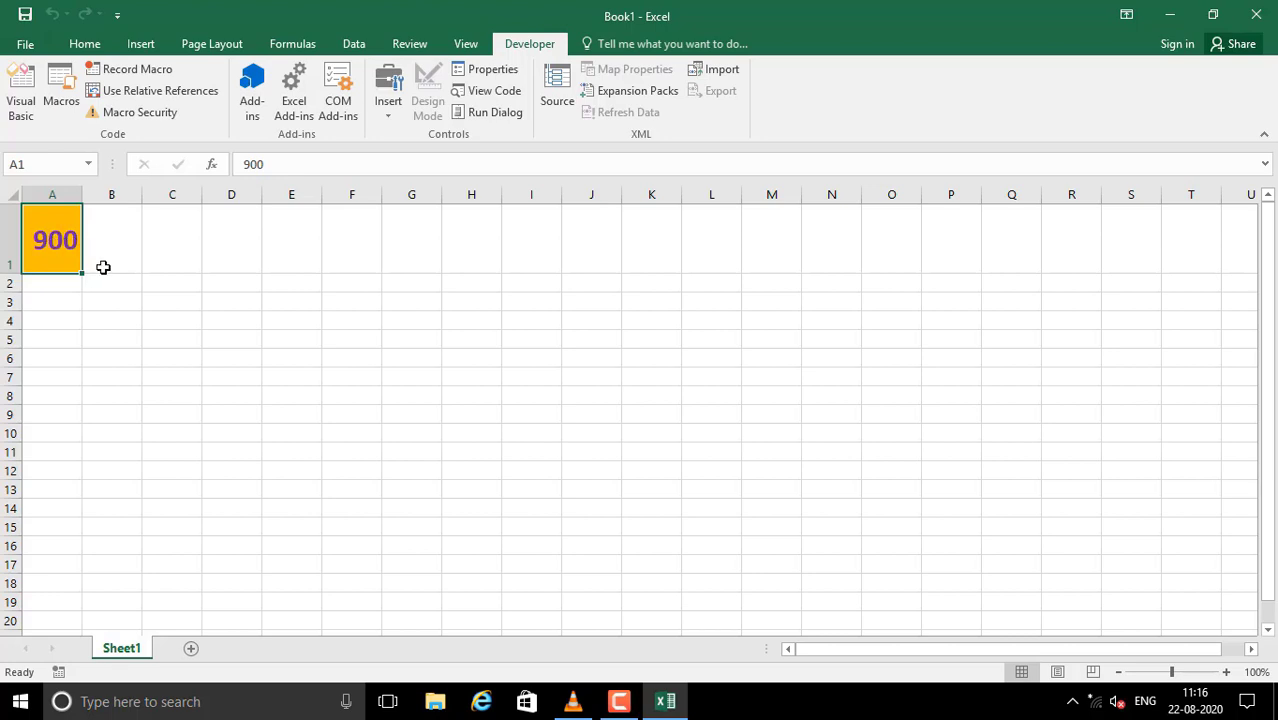
left_click(117, 256)
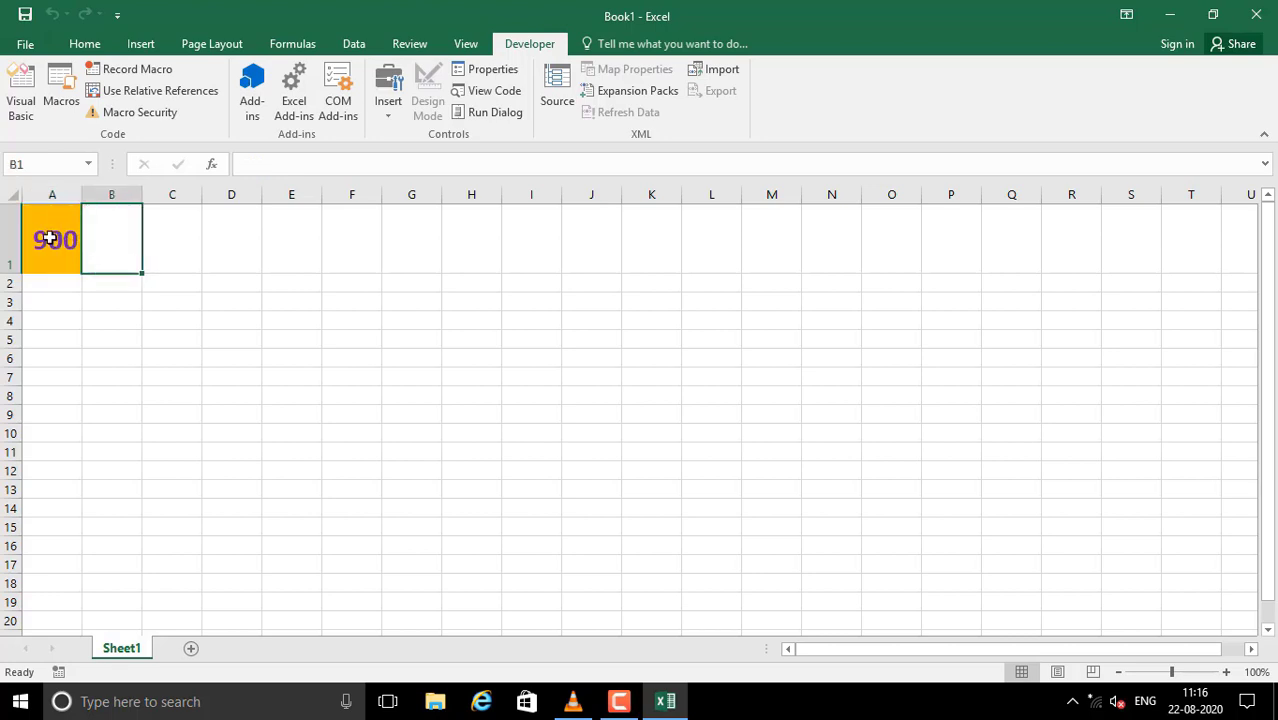
- Close the new blank workbook without saving it and open the Book1 file from the desktop
left_click(64, 239)
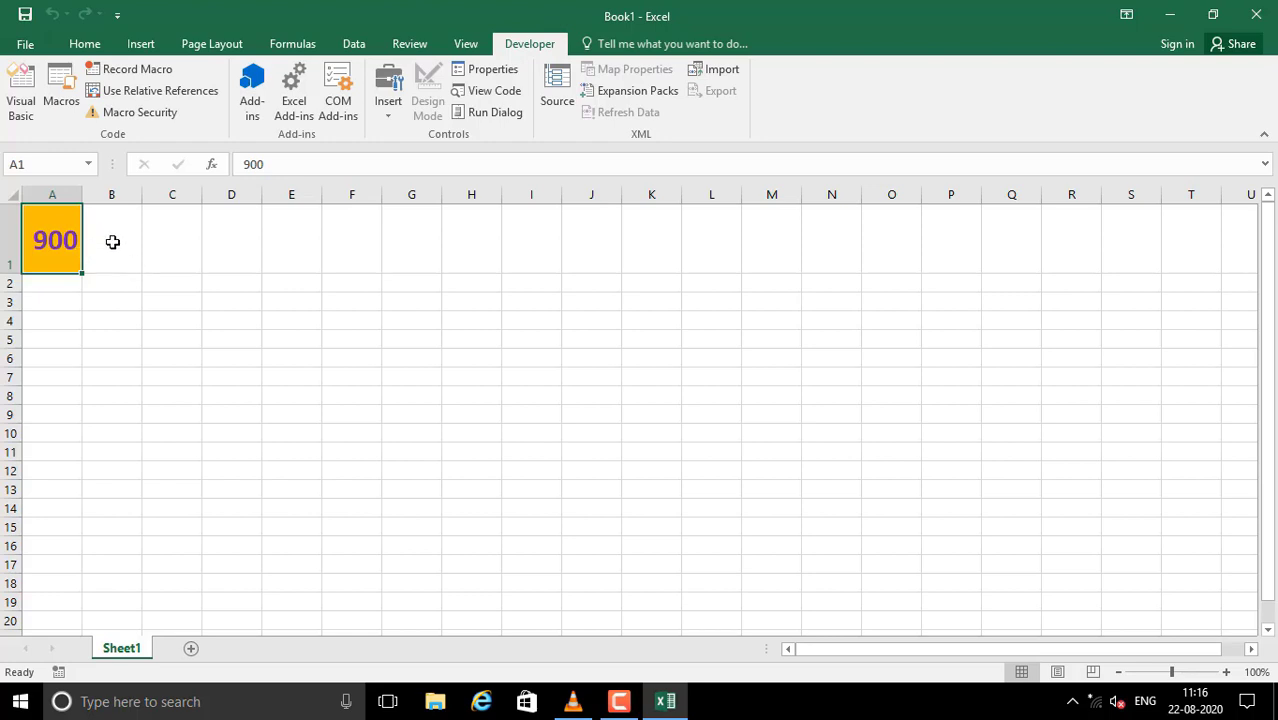
left_click(1262, 10)
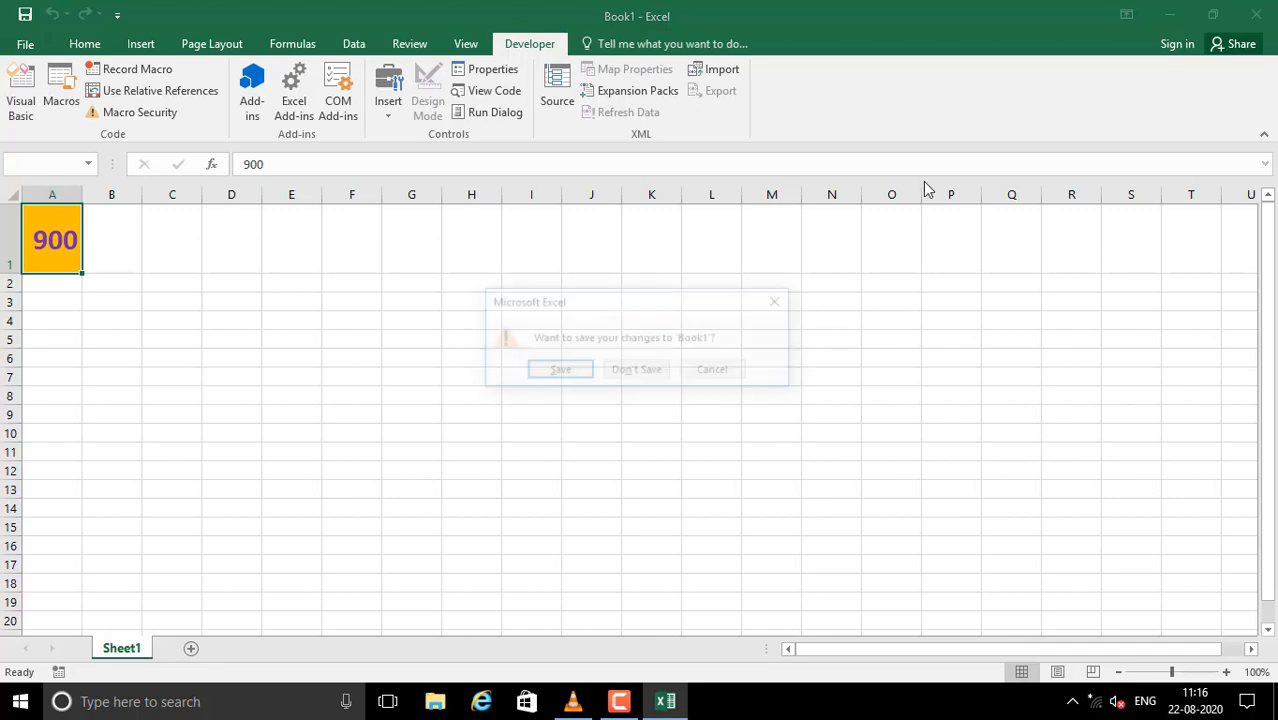
left_click(659, 368)
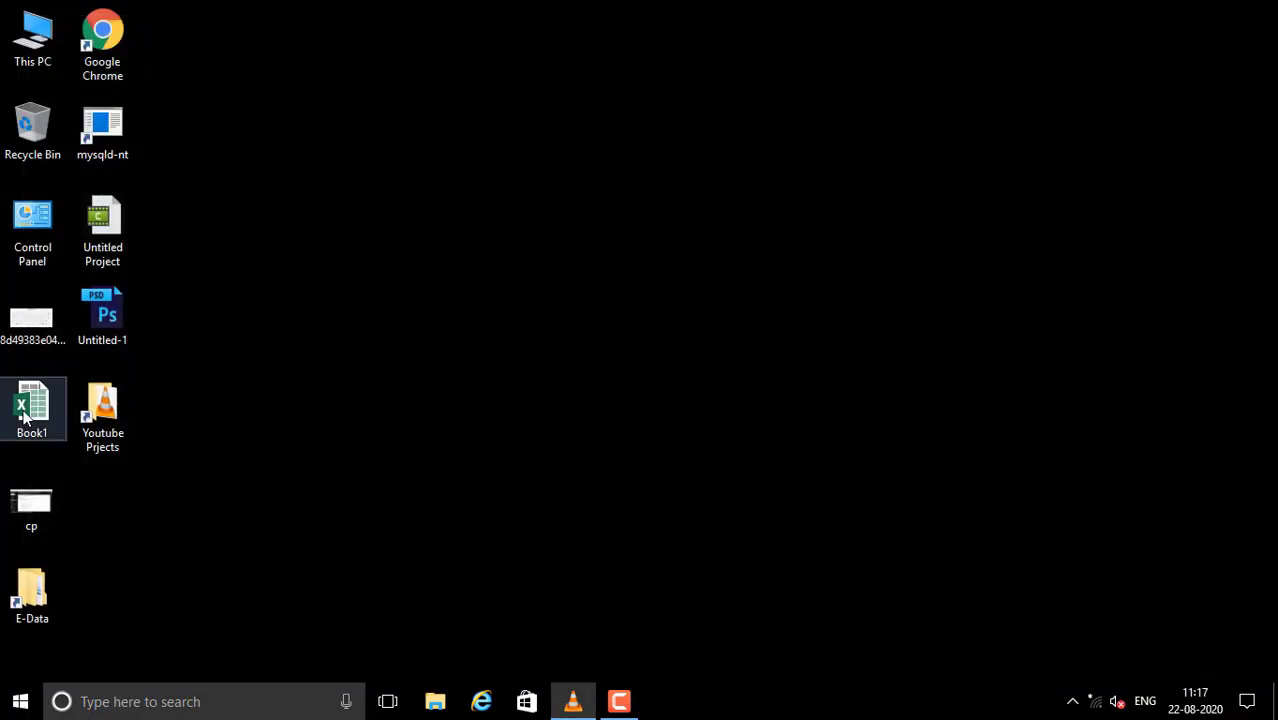
double_click(38, 436)
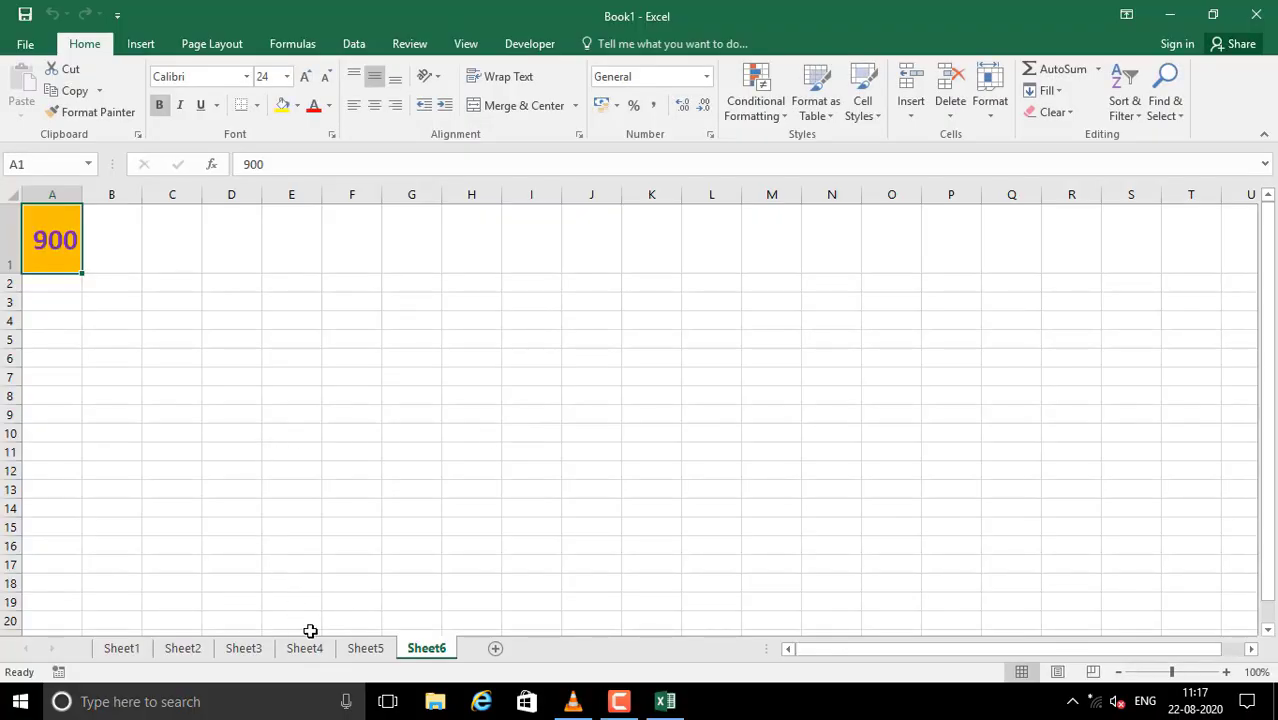
- Look through Sheet4, Sheet5, Sheet3, Sheet2 and Sheet1 of Book1 and minimize the workbook
left_click(310, 648)
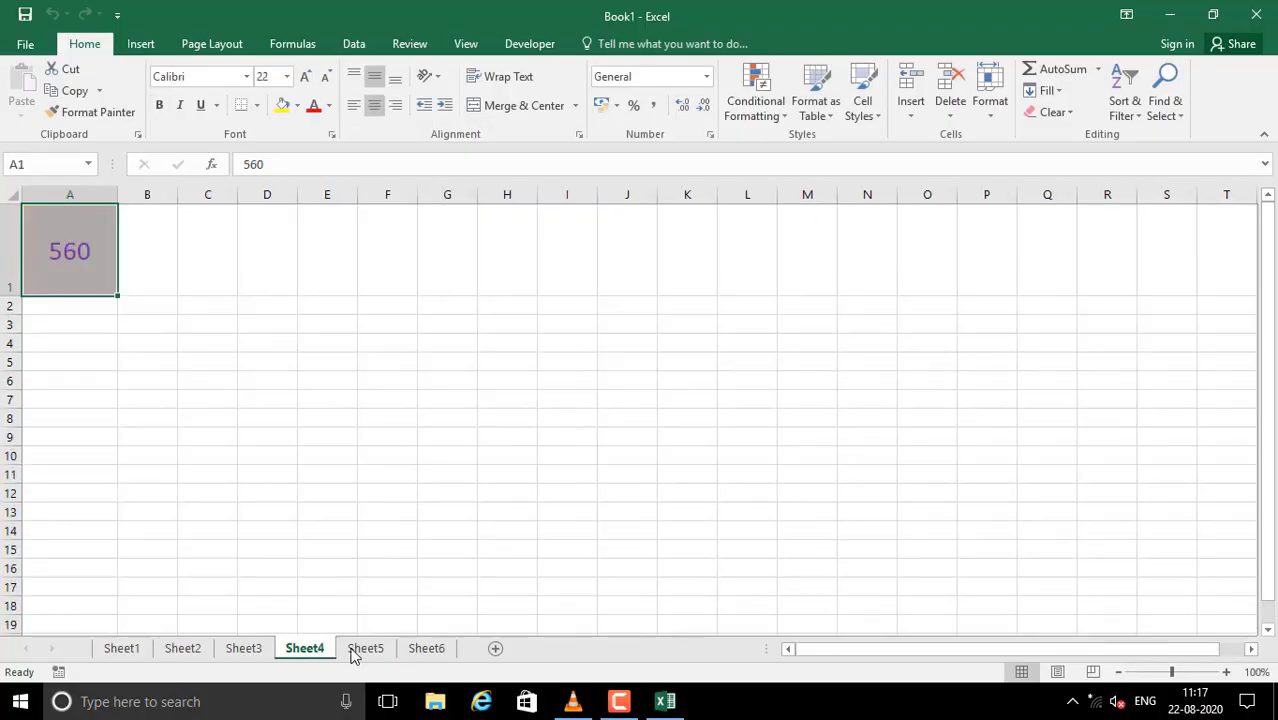
left_click(357, 651)
left_click(261, 653)
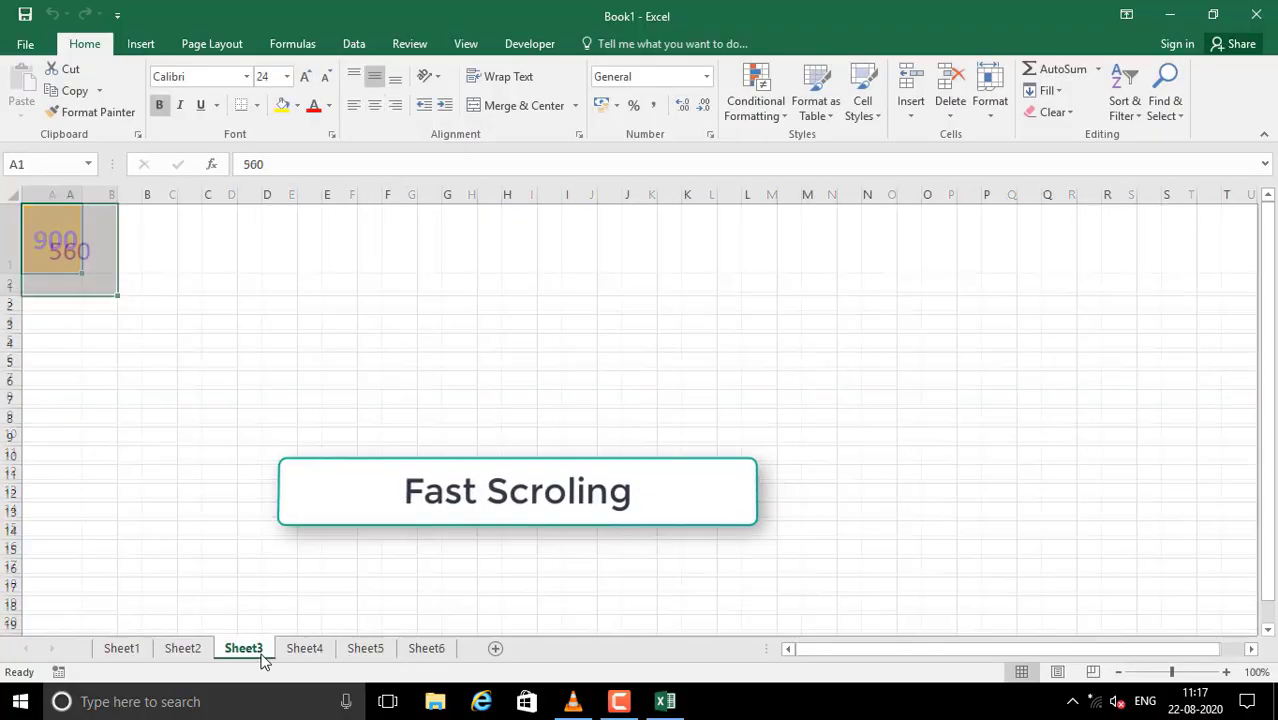
left_click(180, 649)
left_click(121, 649)
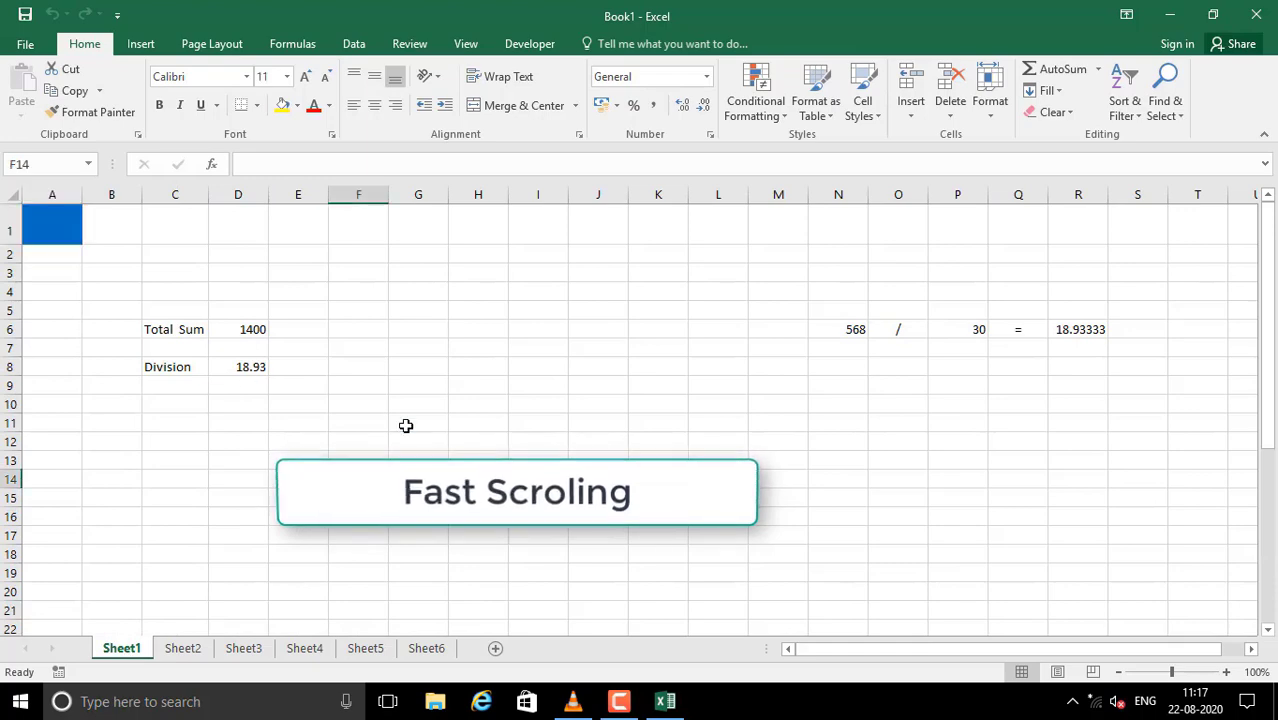
left_click(1172, 12)
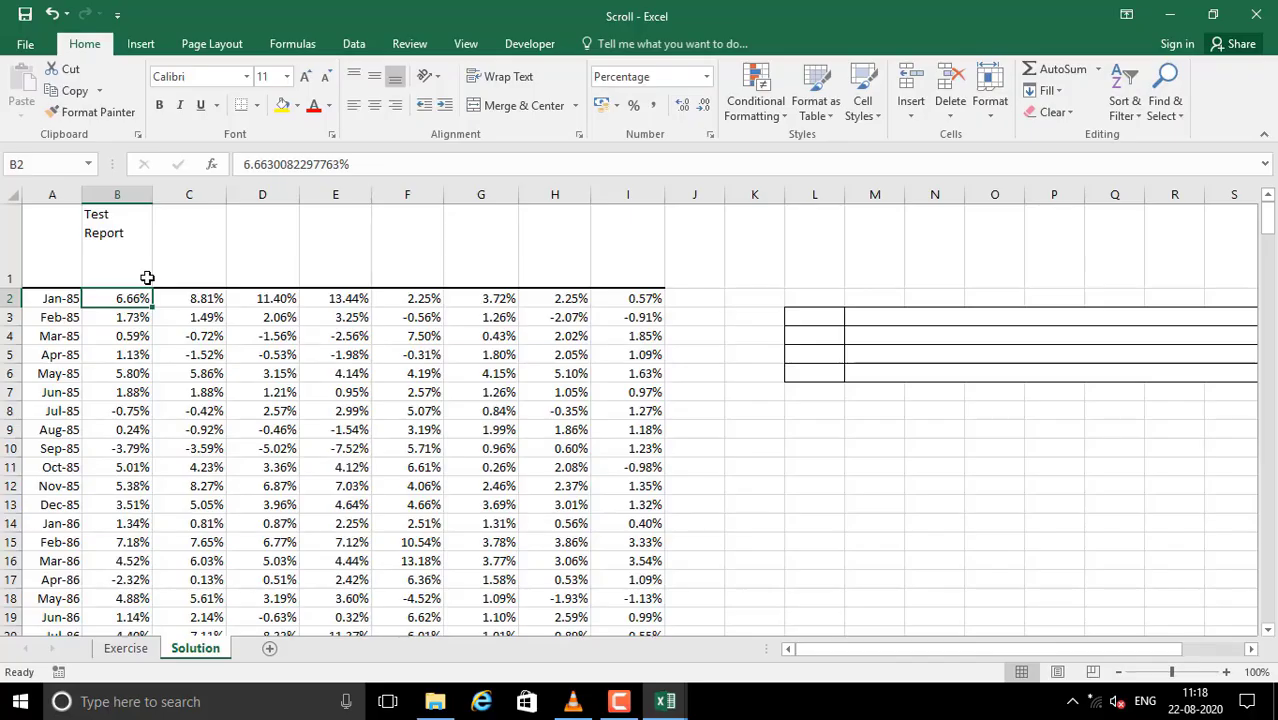
- Merge and center the Test Report title across cells A1 to I1 on the Solution sheet
left_click_drag(55, 250, 627, 226)
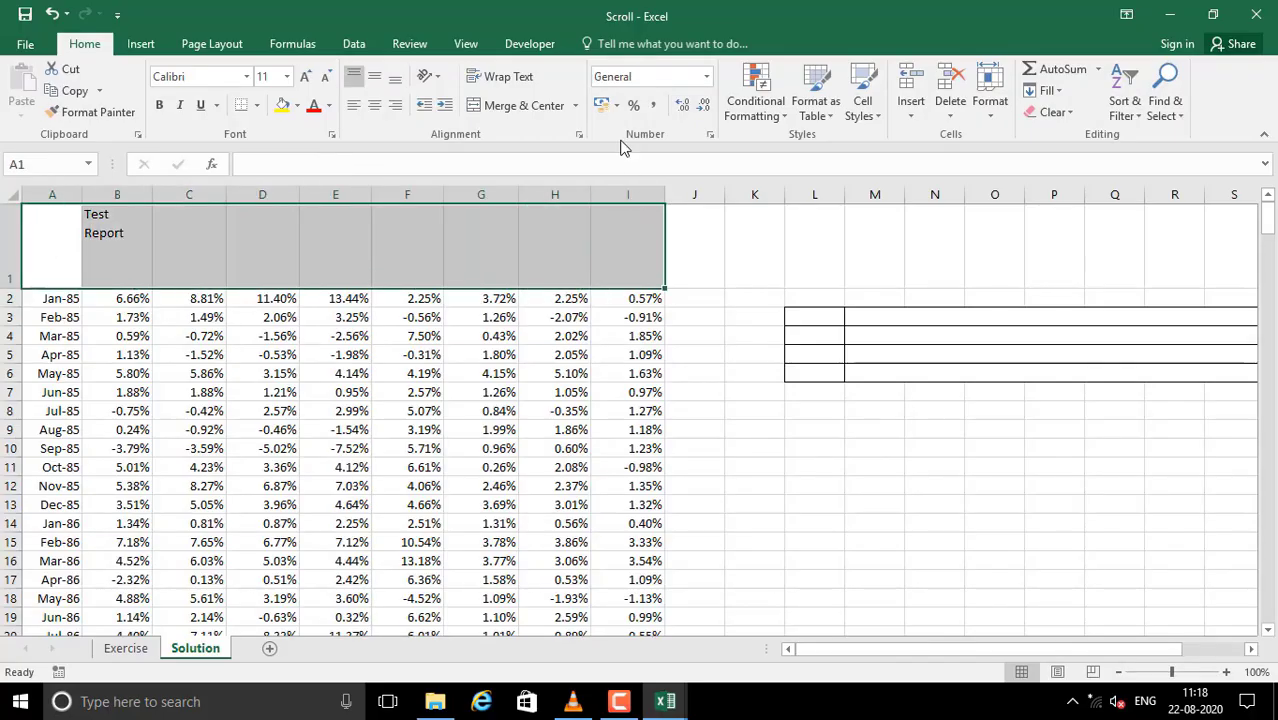
left_click(374, 106)
left_click(385, 240)
left_click_drag(44, 236, 636, 246)
left_click(524, 106)
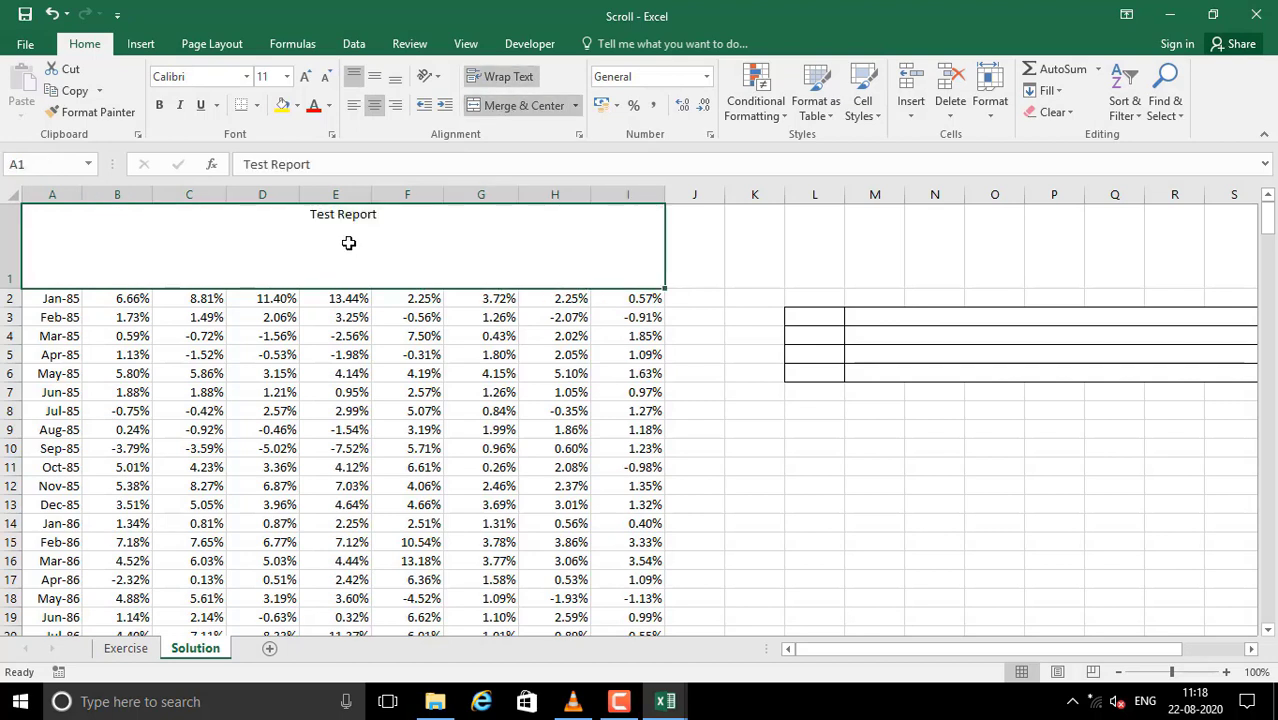
- Format the Test Report title at font size 24, vertically centered and bold
left_click(305, 77)
left_click(305, 77)
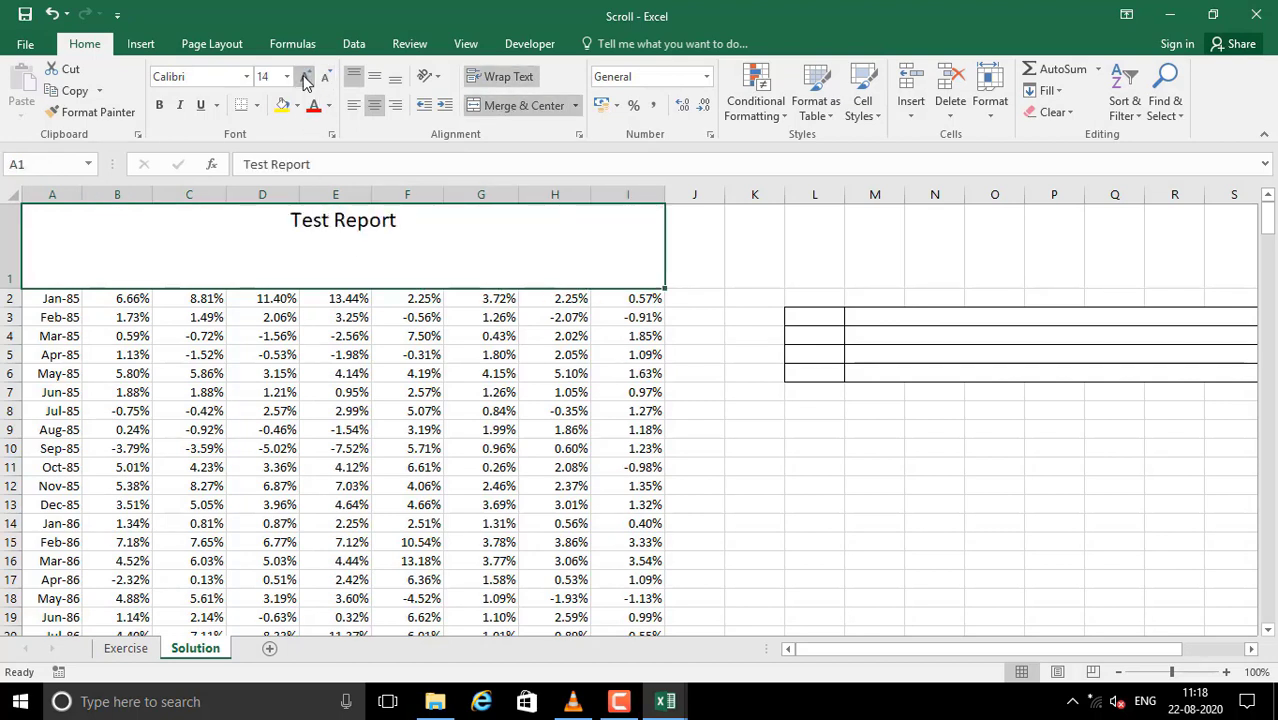
left_click(305, 77)
left_click(305, 77)
left_click(305, 77)
left_click(305, 77)
left_click(305, 77)
left_click(374, 76)
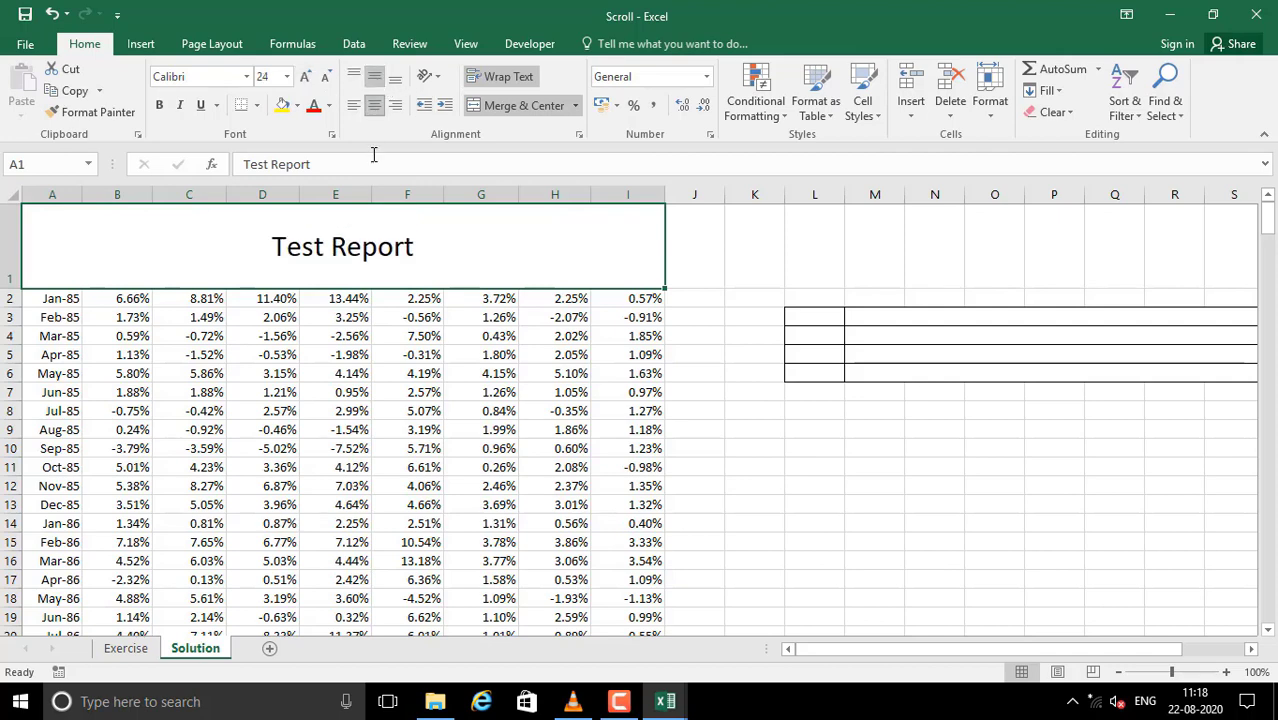
left_click(348, 392)
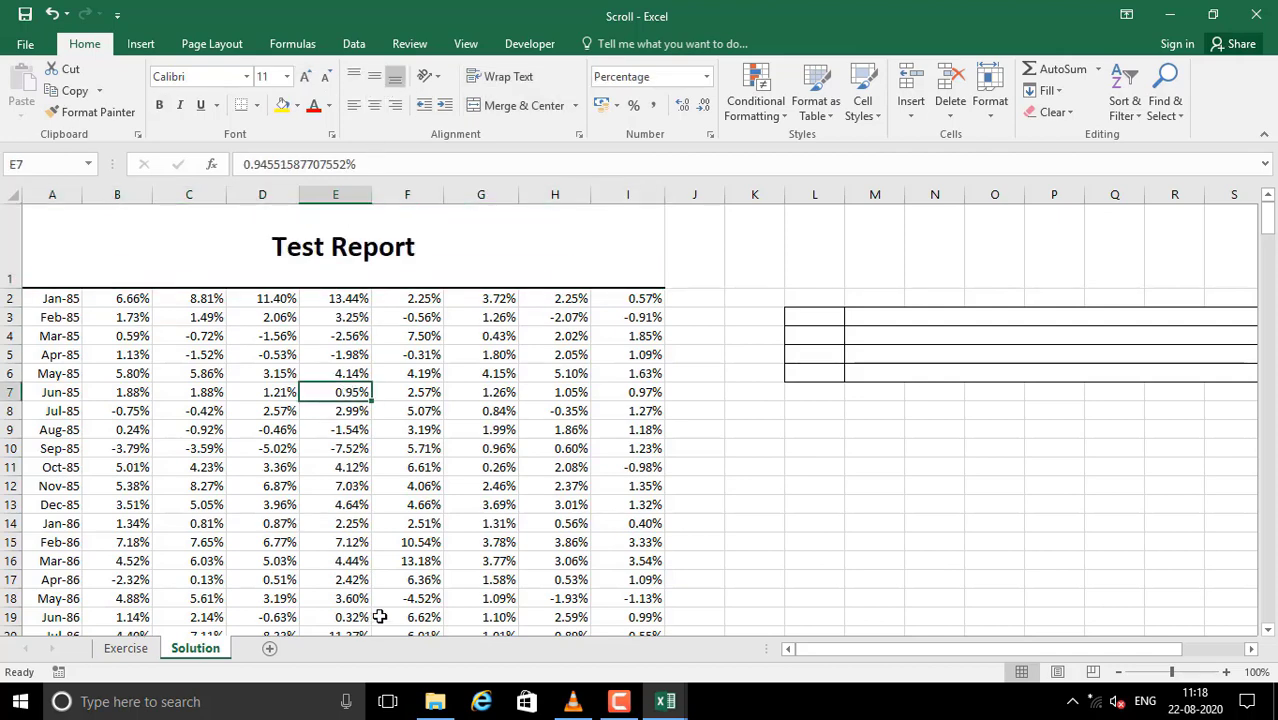
- Examine the whole Test Report table from its title down to the last row and return to the beginning
scroll(528, 480, "down", 1)
scroll(528, 480, "up", 2)
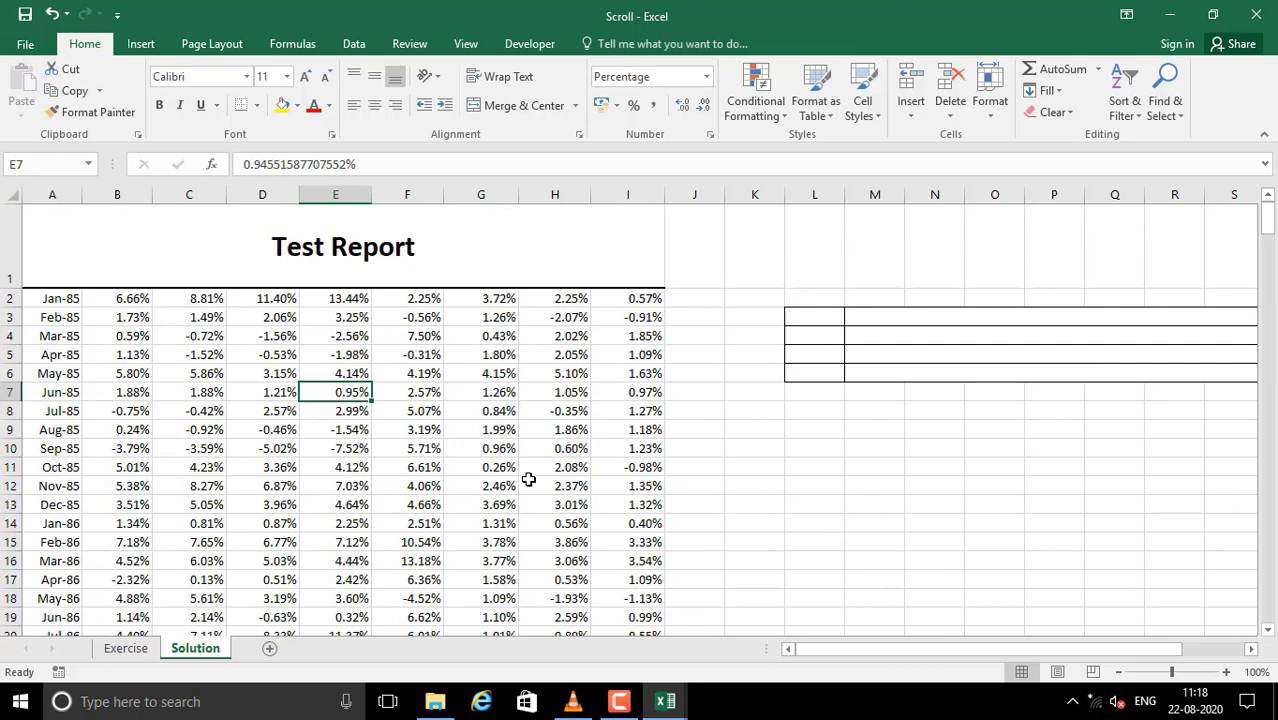
scroll(322, 437, "down", 6)
scroll(280, 435, "up", 6)
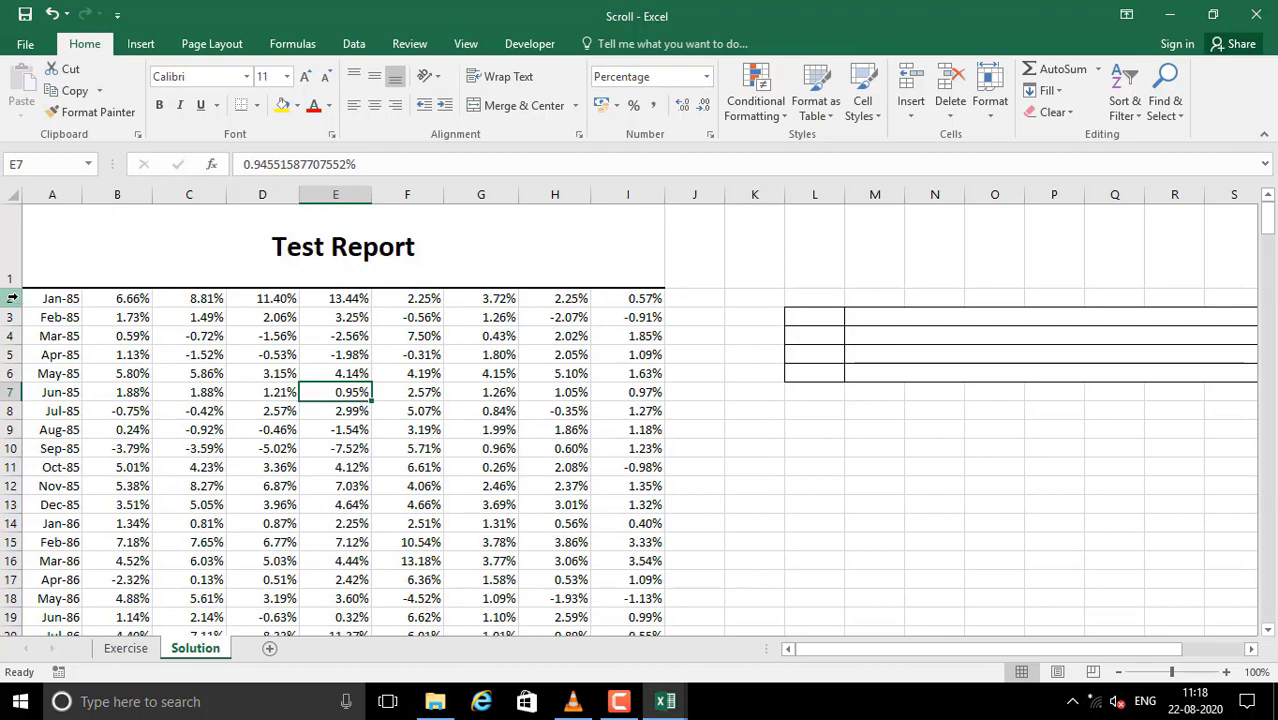
left_click(174, 242)
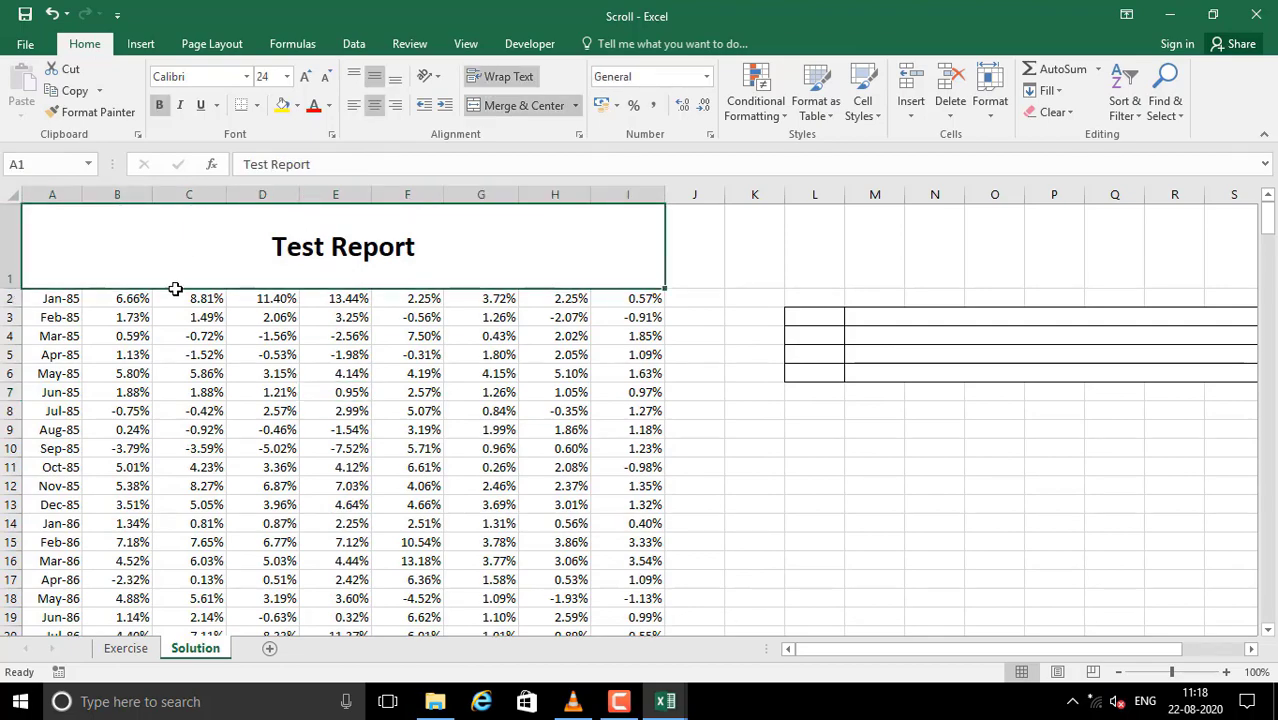
scroll(170, 420, "down", 20)
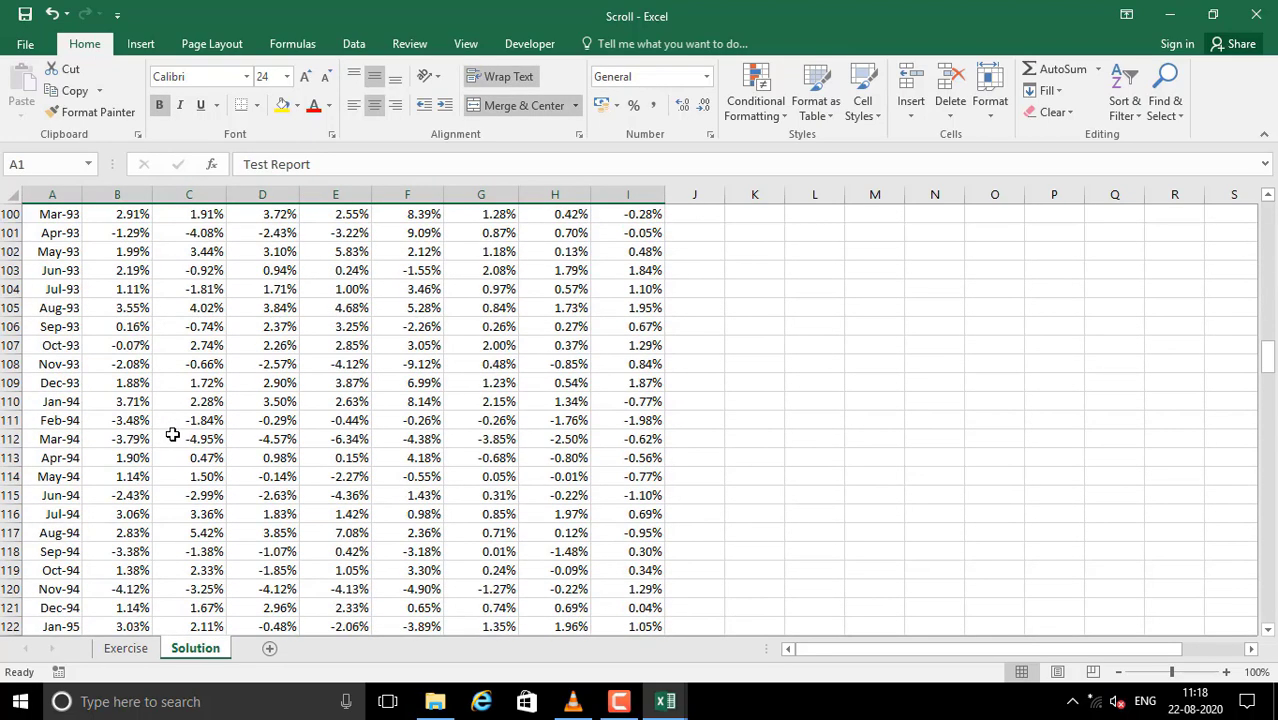
scroll(172, 435, "down", 20)
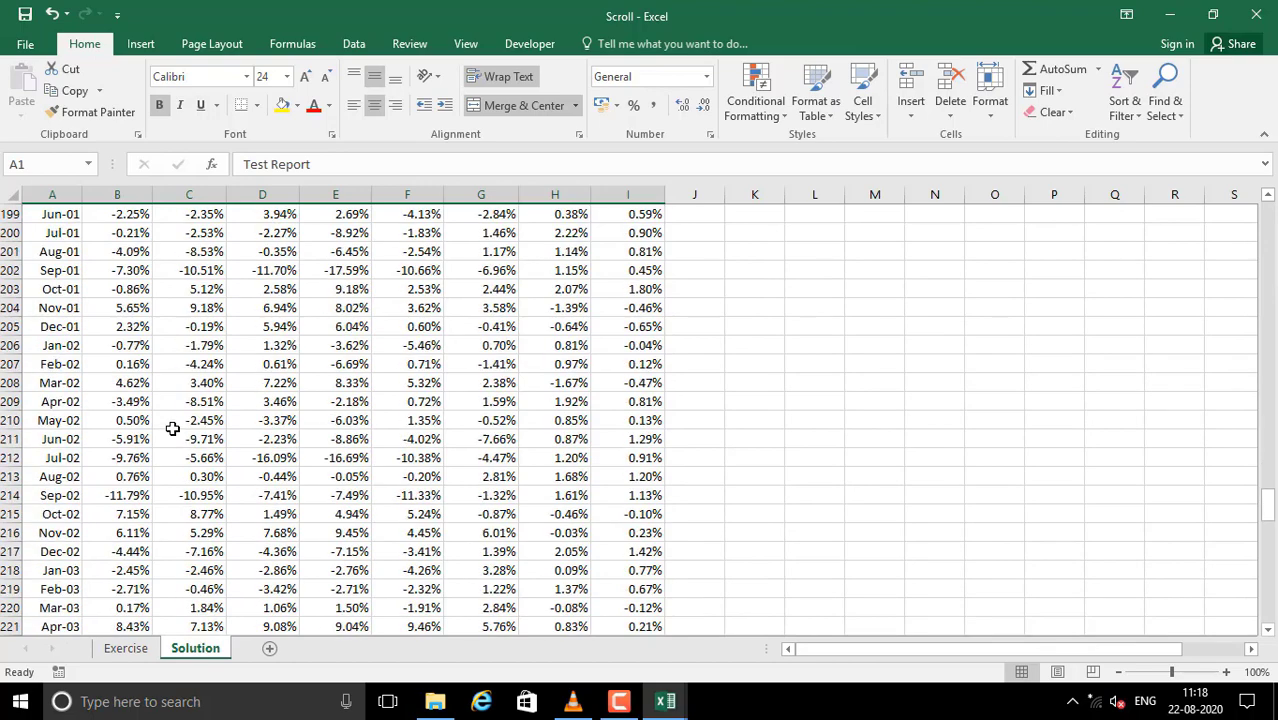
scroll(172, 428, "down", 20)
scroll(176, 423, "up", 3)
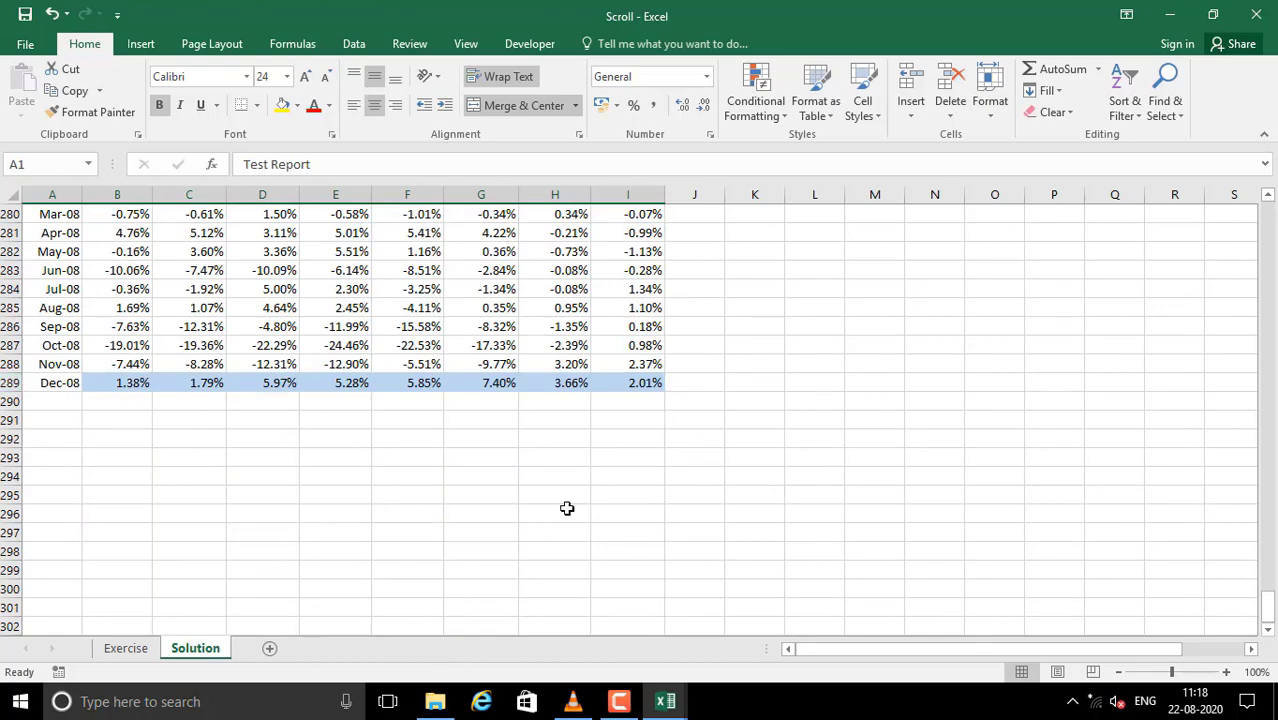
left_click_drag(1267, 605, 1267, 215)
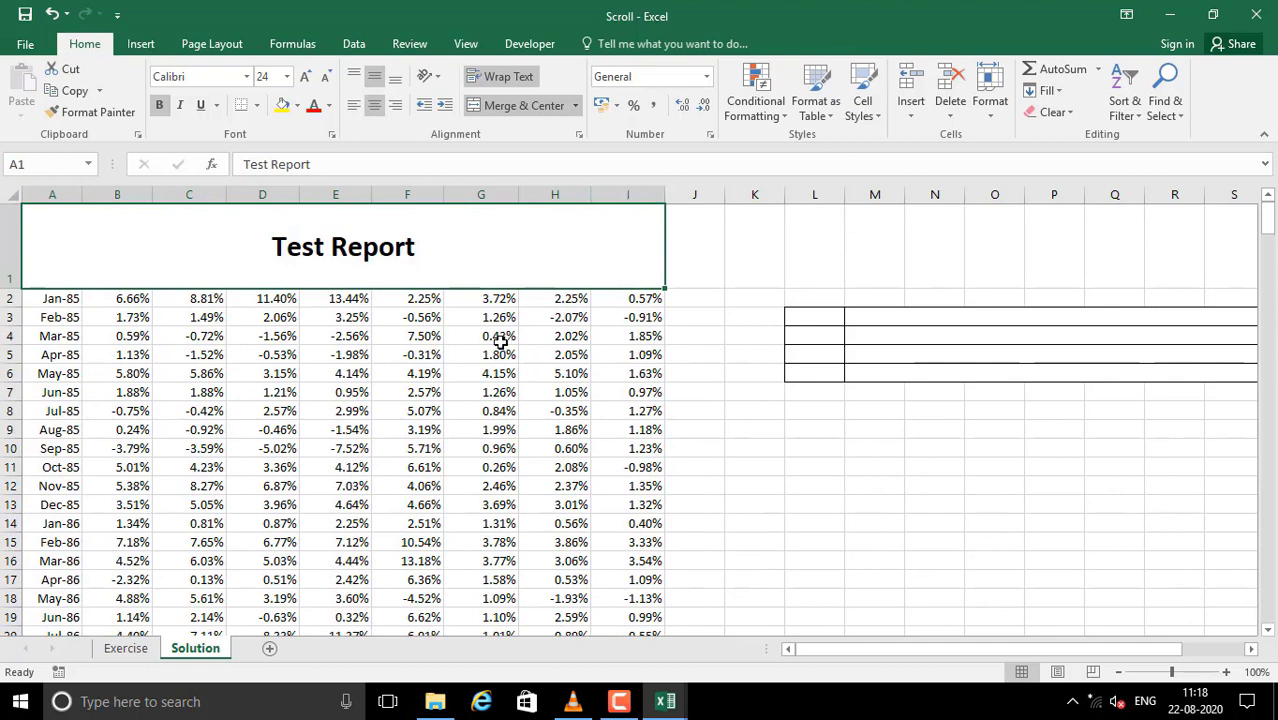
- Jump from cell C9 to the last filled cell of column C
left_click(160, 431)
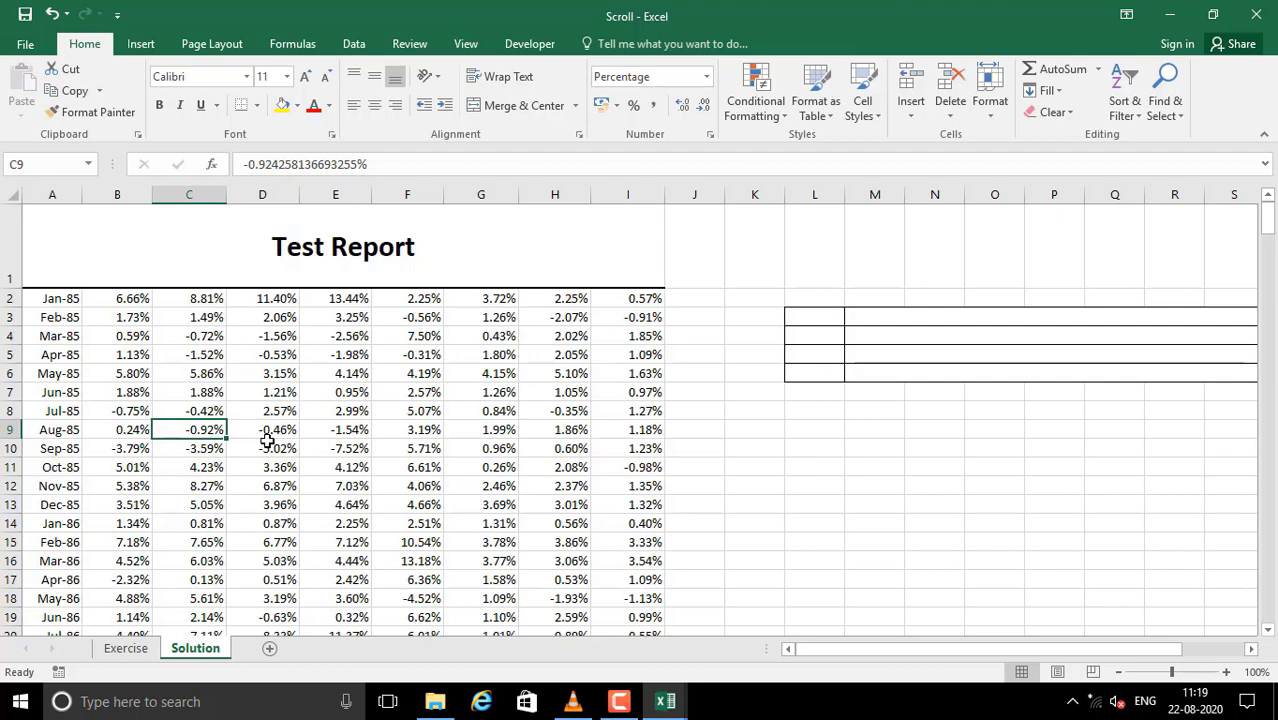
key("ctrl+Down")
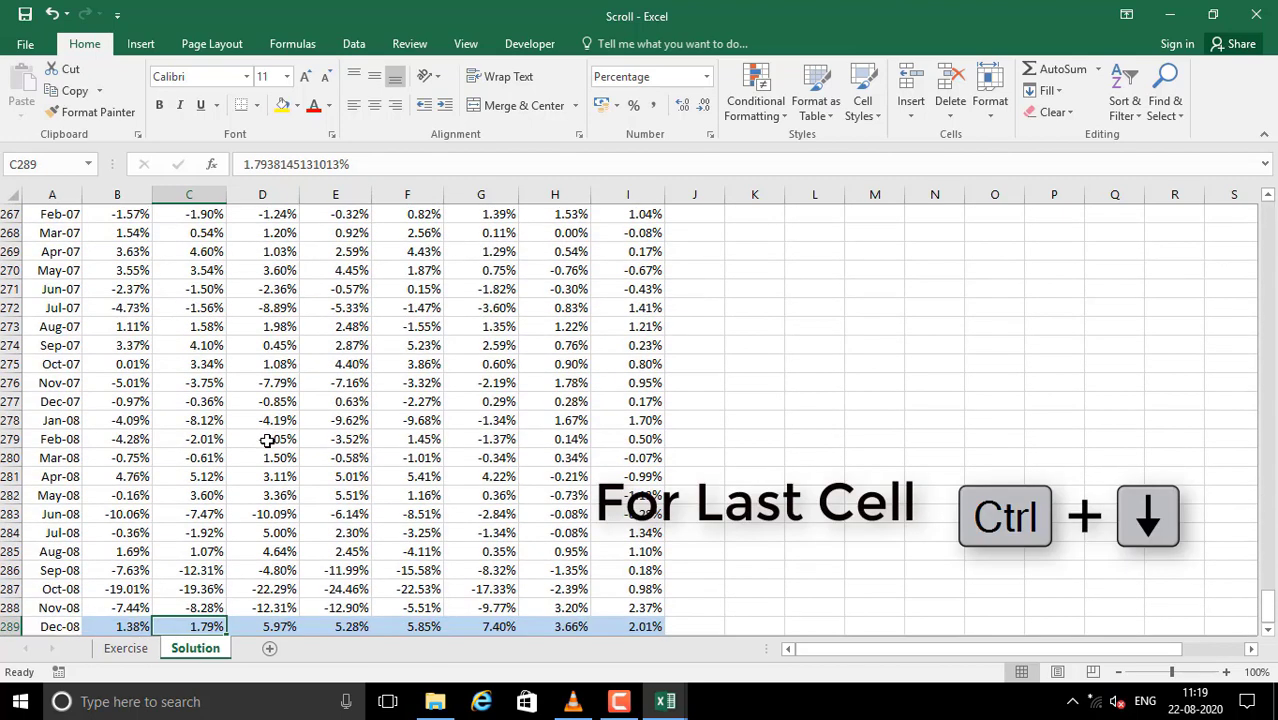
scroll(132, 618, "down", 1)
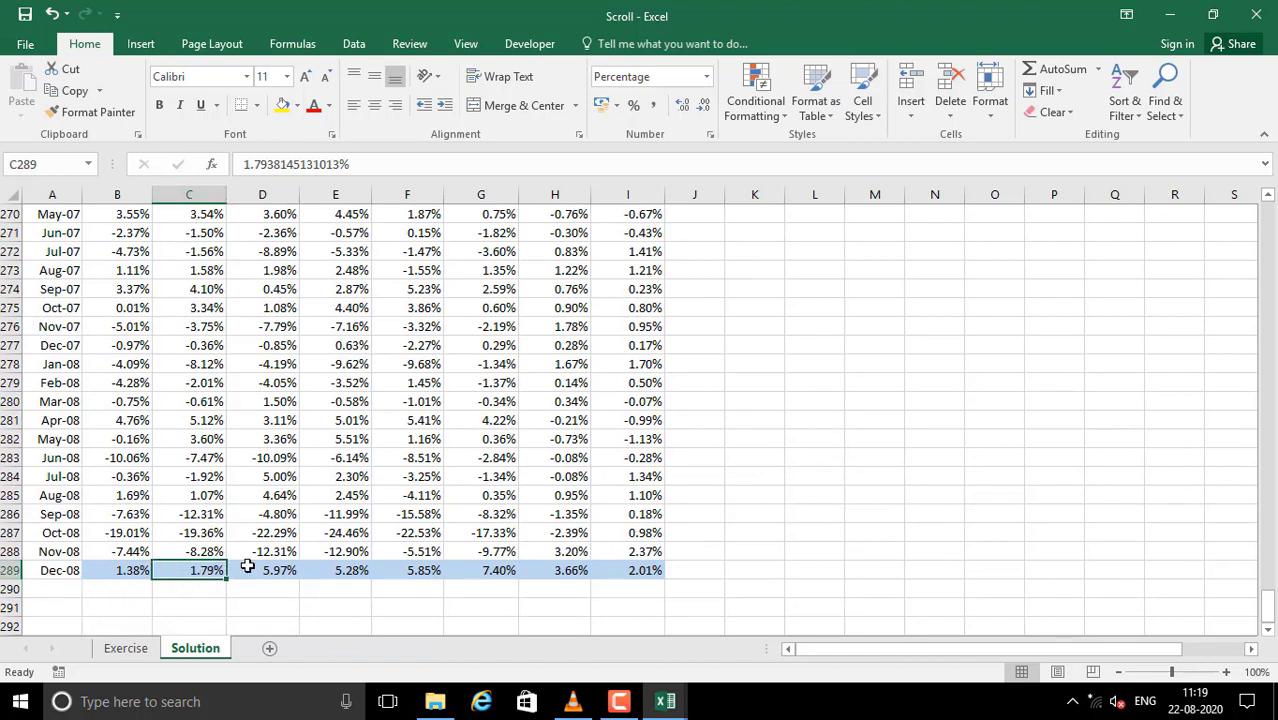
- Jump from F289 to the first filled data cell of column F and on to cell A1
left_click(420, 570)
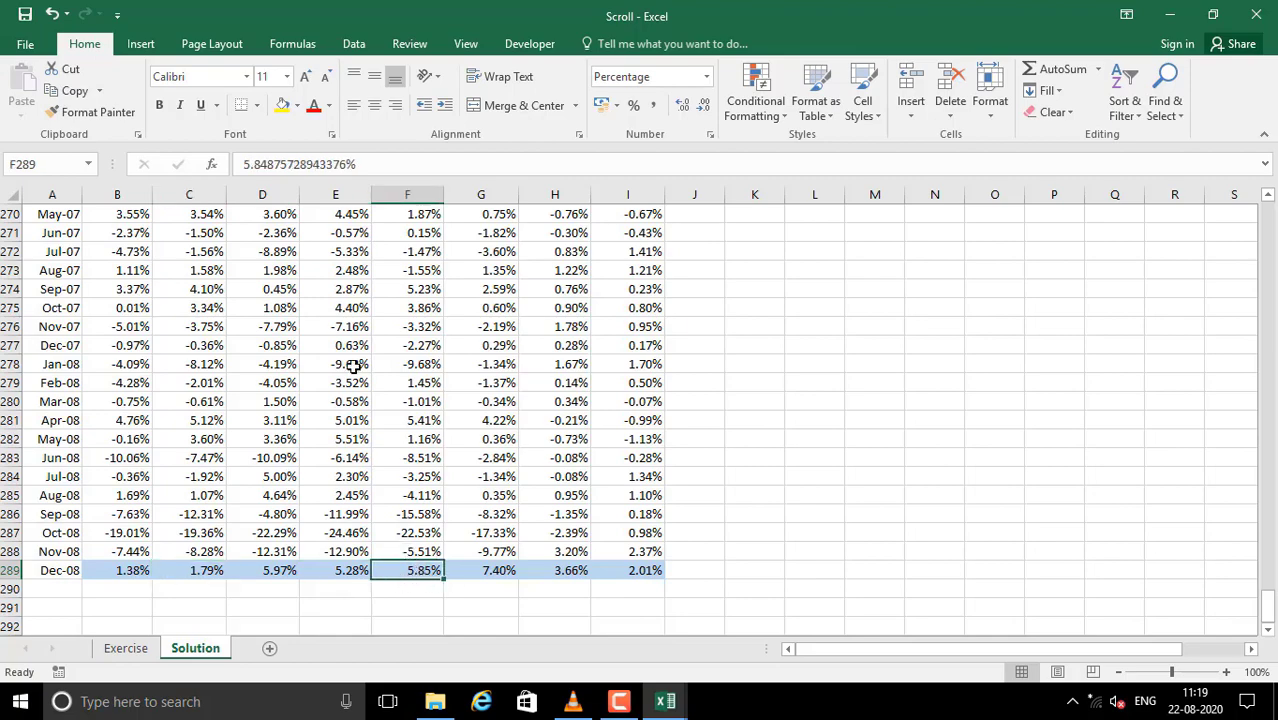
key("ctrl+Up")
scroll(353, 366, "up", 1)
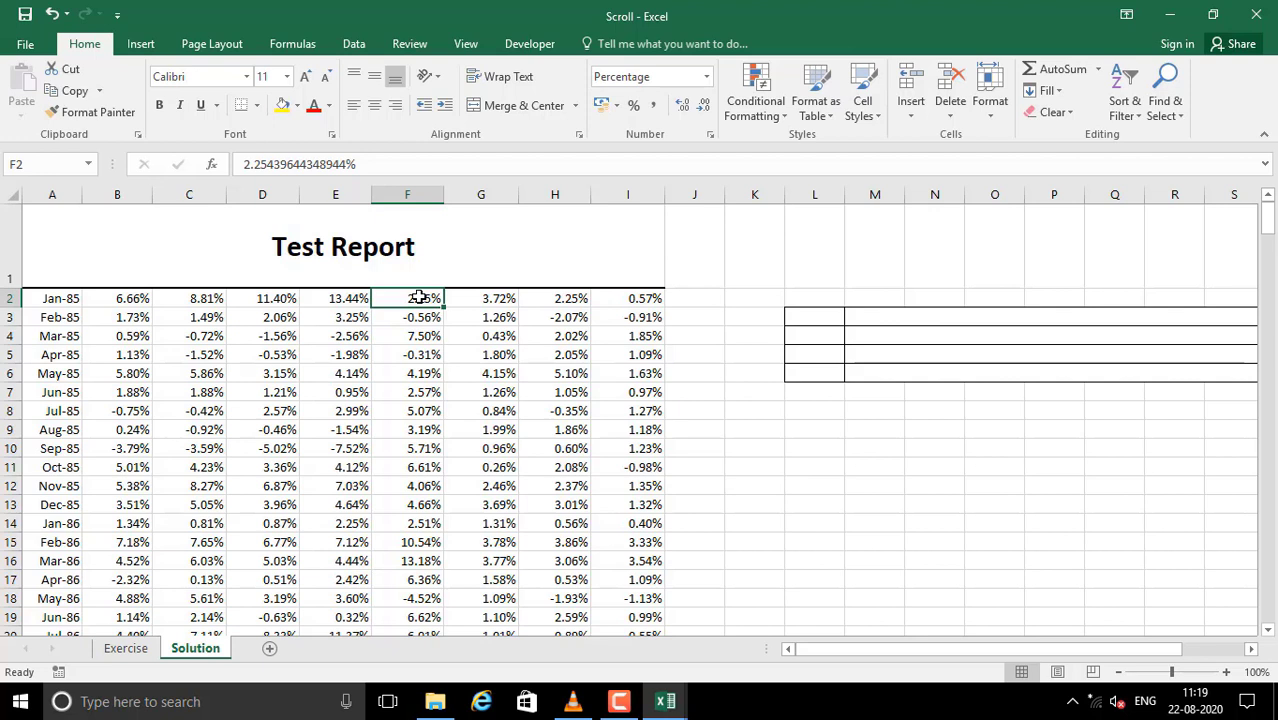
key("ctrl+Home")
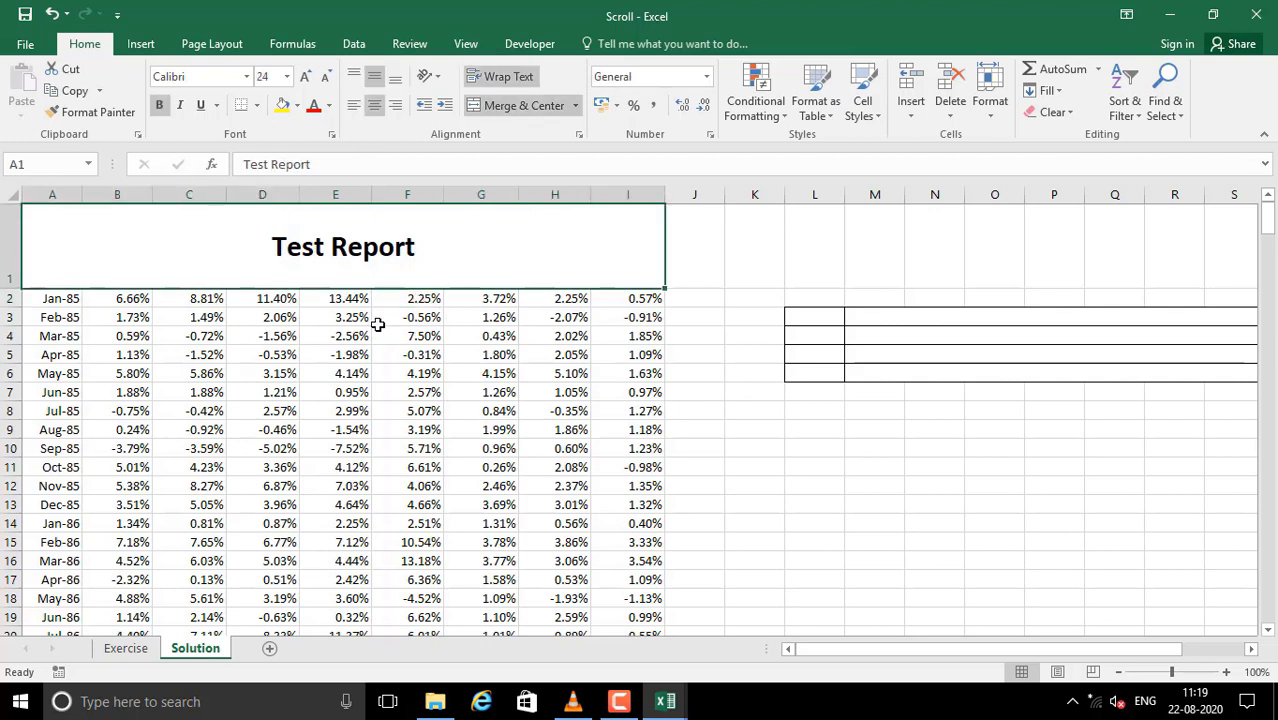
- Jump from A2 to the last filled column, on to the sheet's last column XFD, and back to A2
left_click(60, 299)
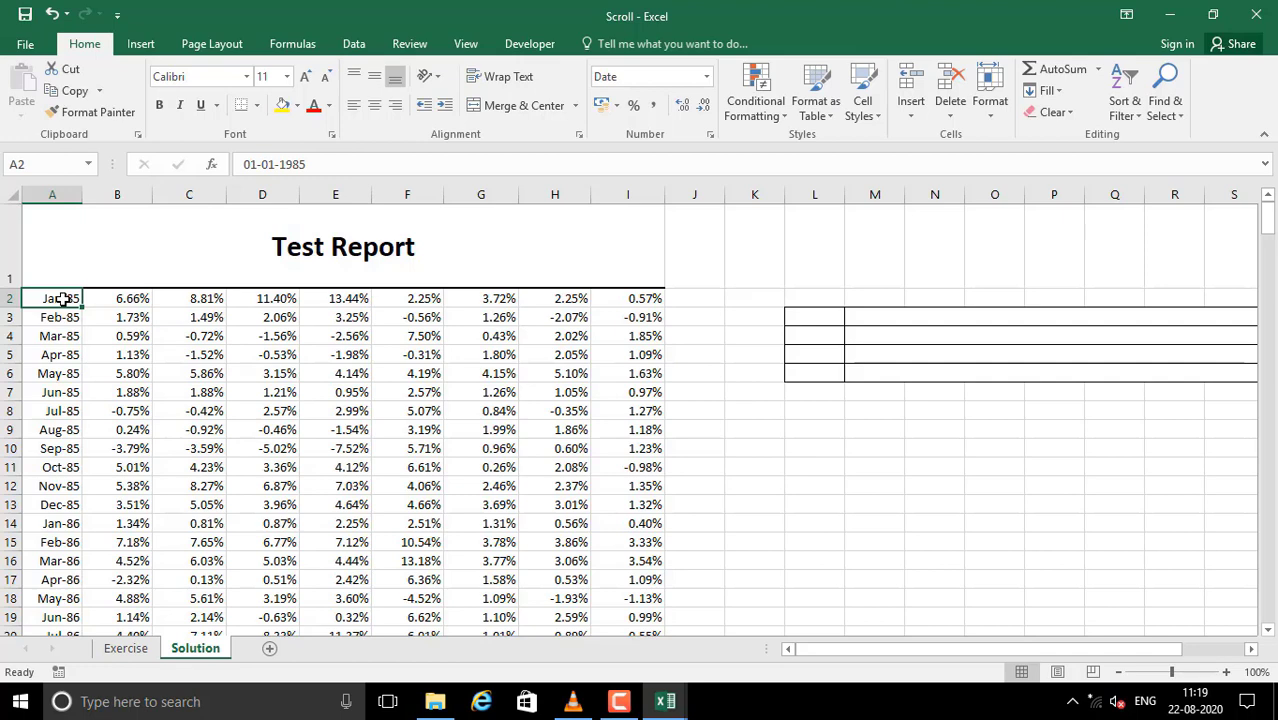
key("ctrl+Right")
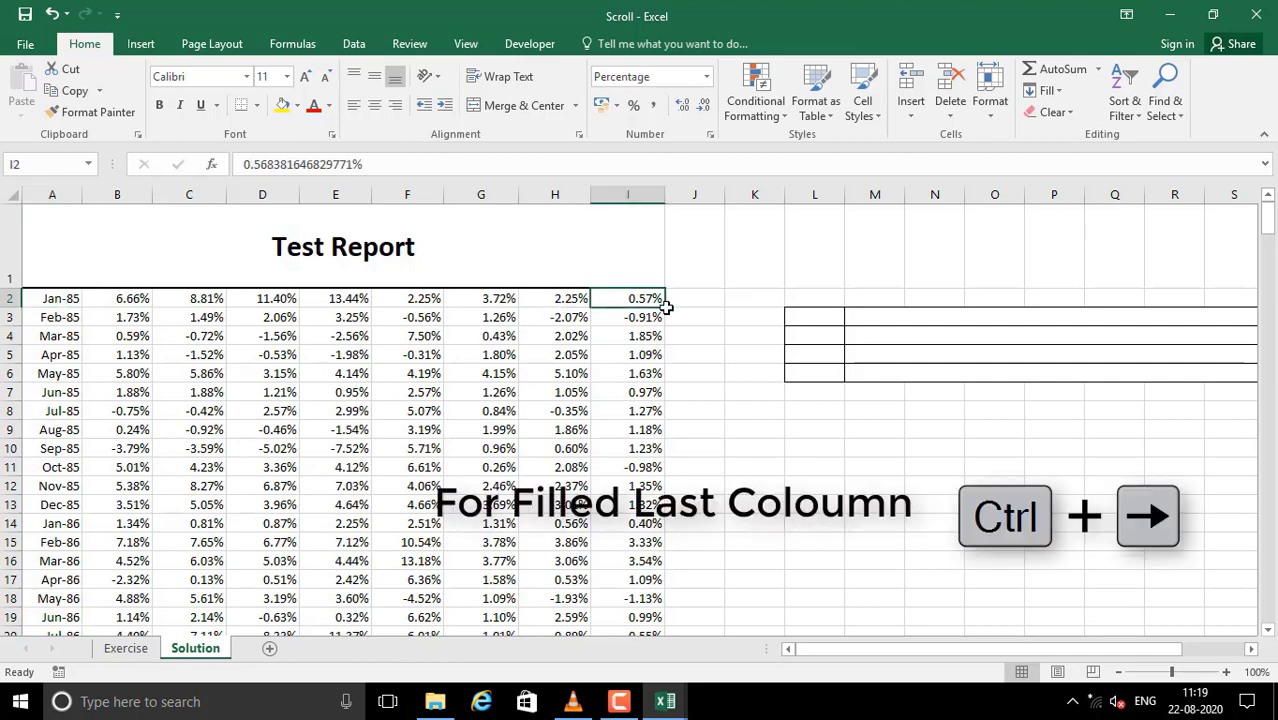
key("ctrl+Right")
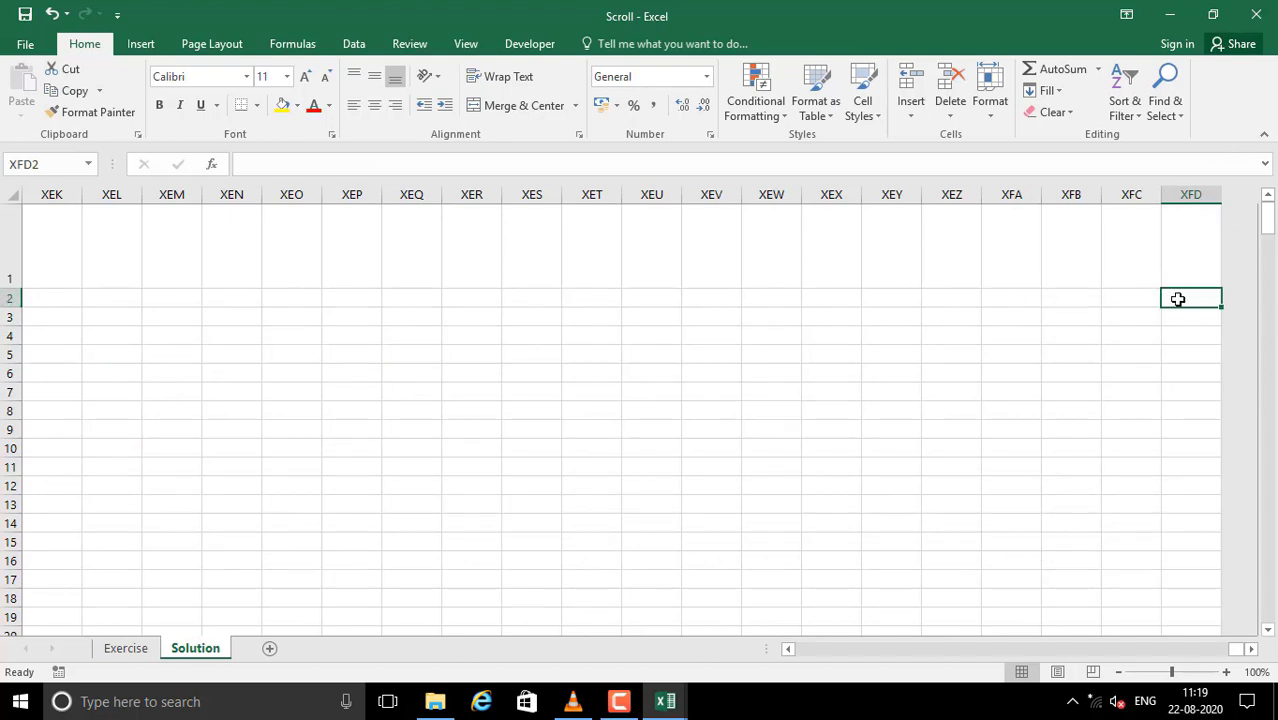
key("ctrl+Left")
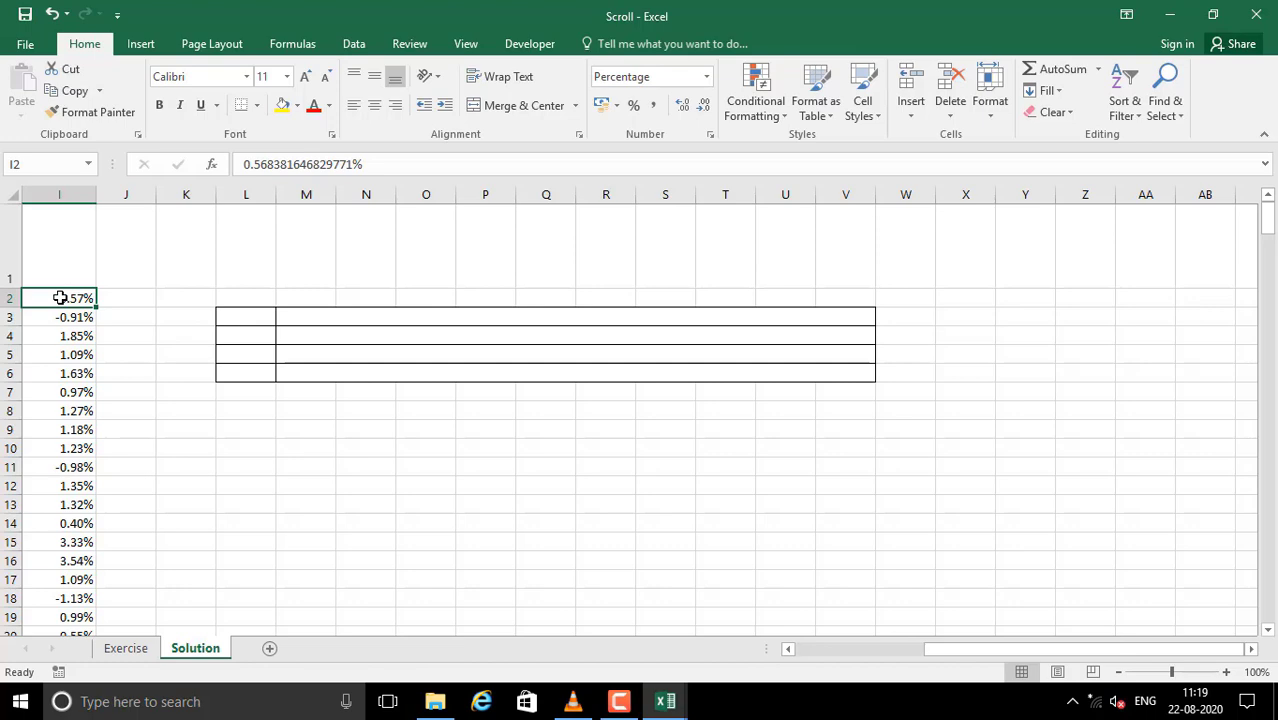
key("ctrl+Left")
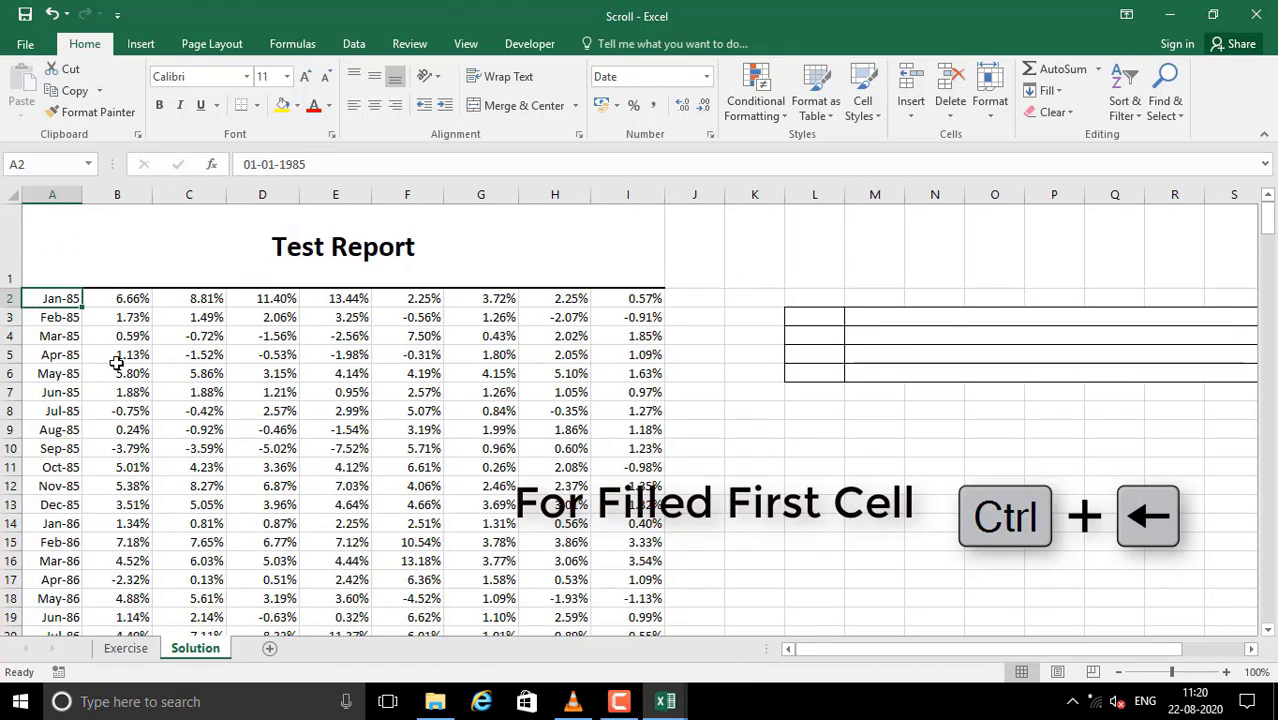
left_click(52, 315)
left_click(52, 299)
scroll(240, 437, "down", 3)
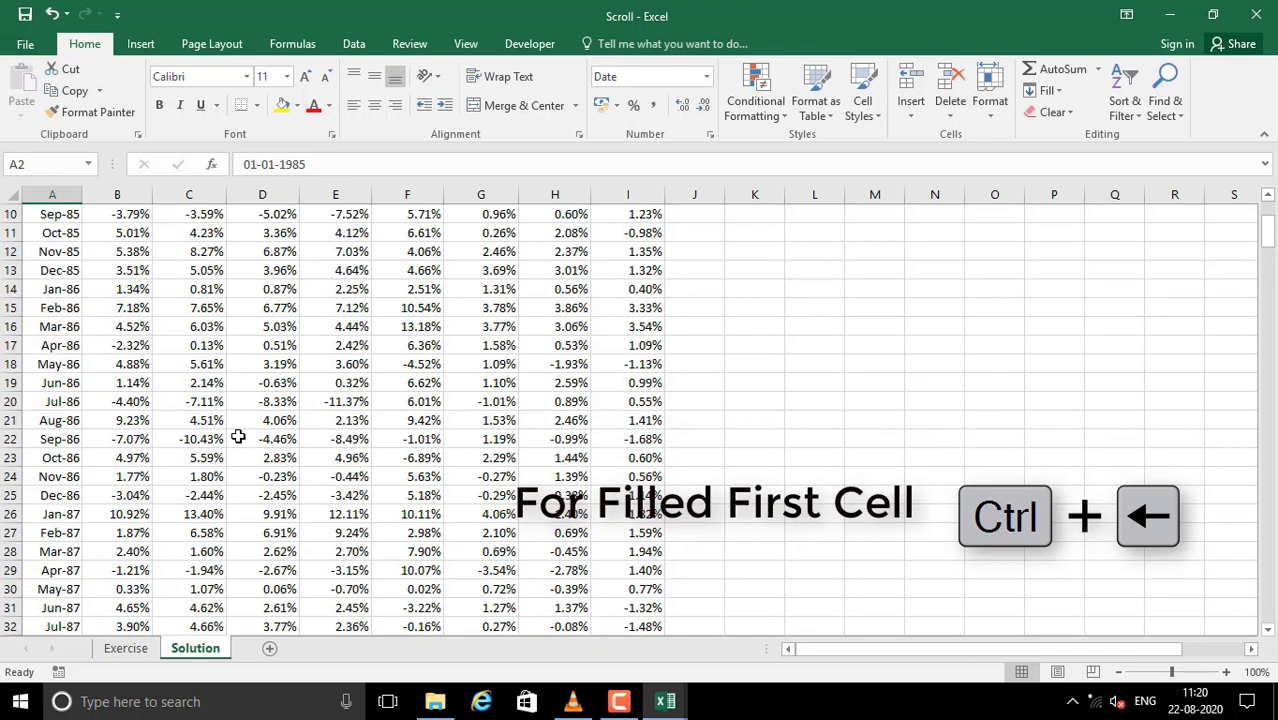
scroll(240, 437, "up", 3)
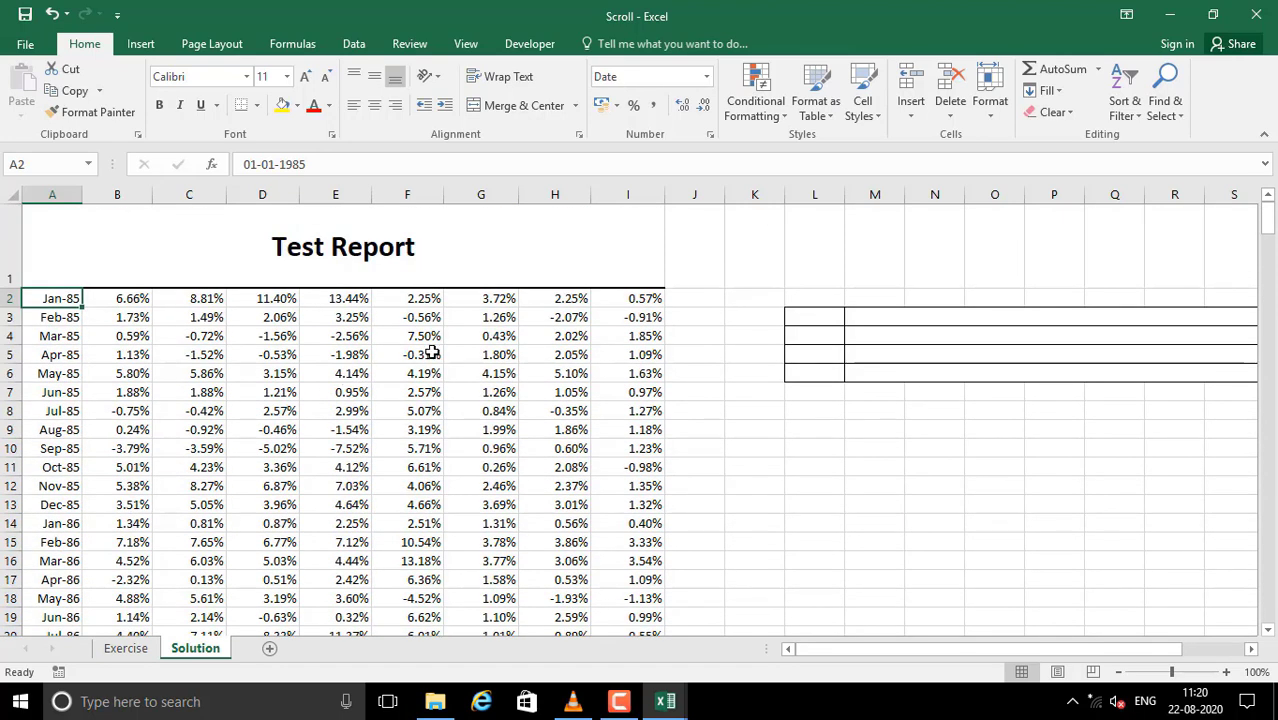
scroll(430, 354, "down", 1)
scroll(420, 351, "up", 1)
scroll(437, 362, "down", 2)
scroll(293, 332, "up", 2)
- Select all column D data from D2 down to the last filled row
left_click(268, 299)
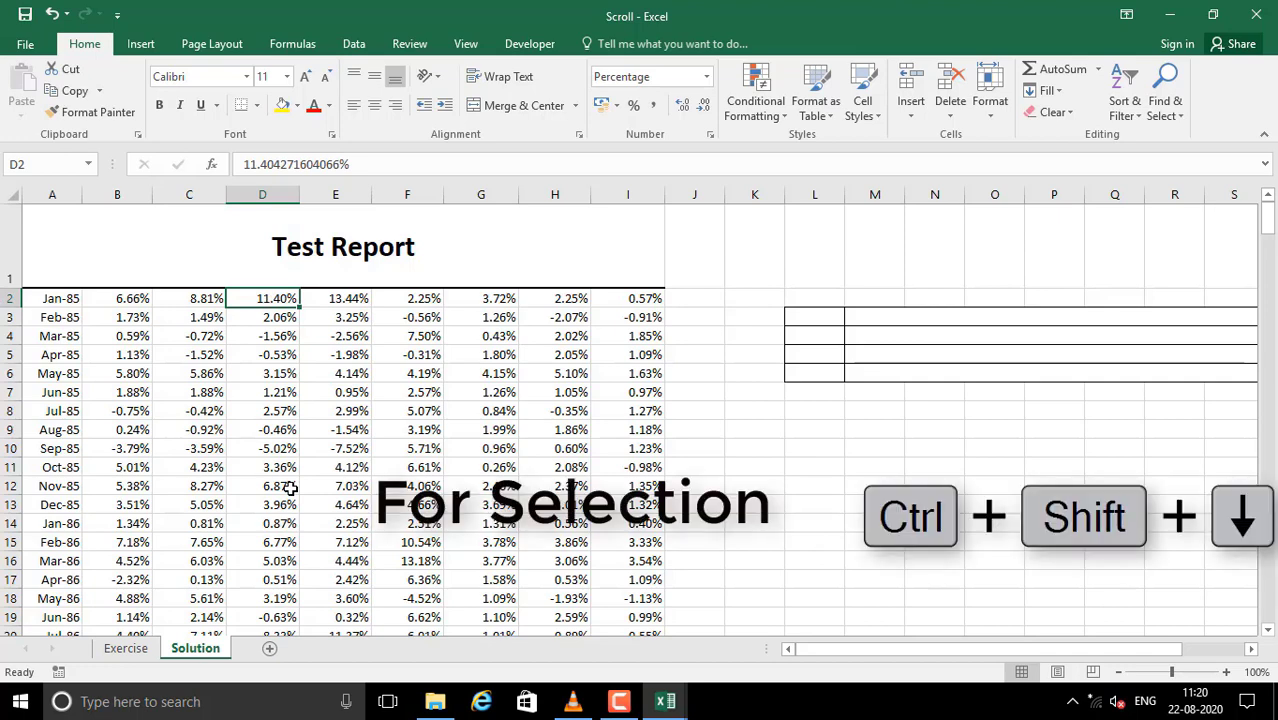
key("ctrl+shift+Down")
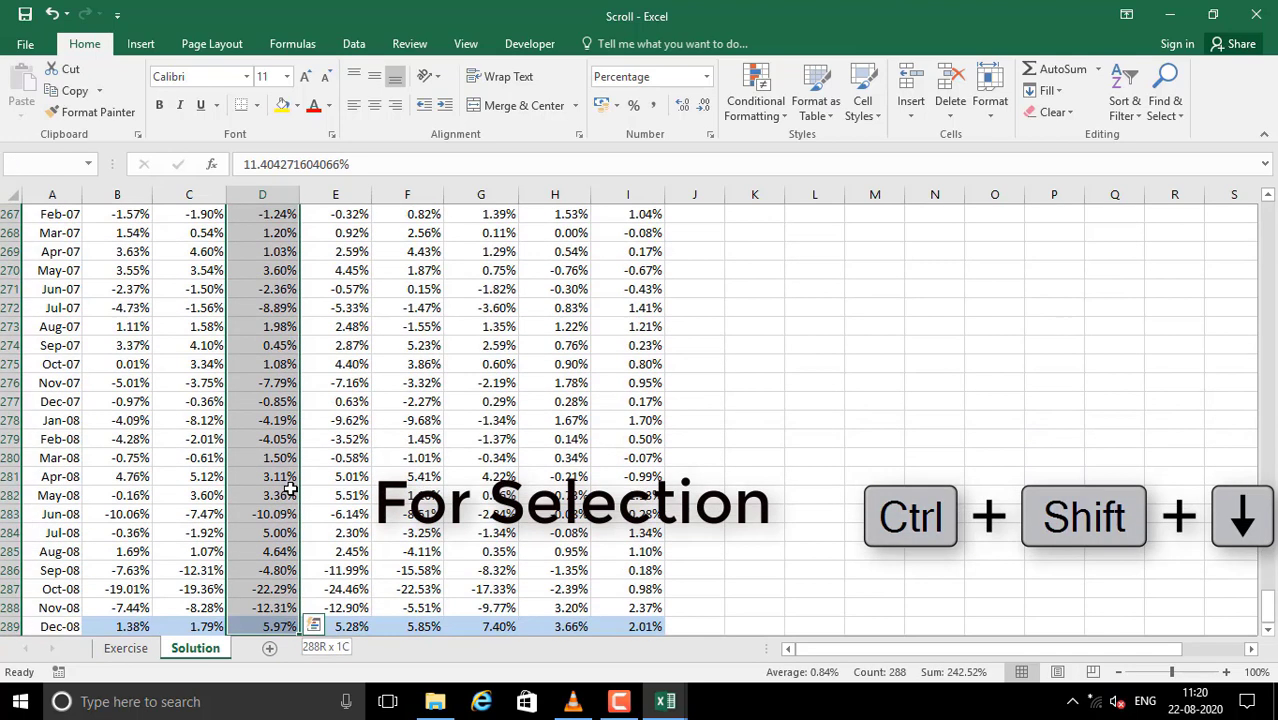
- Select the column F data from F239 up to the first data row, F2
scroll(290, 490, "down", 5)
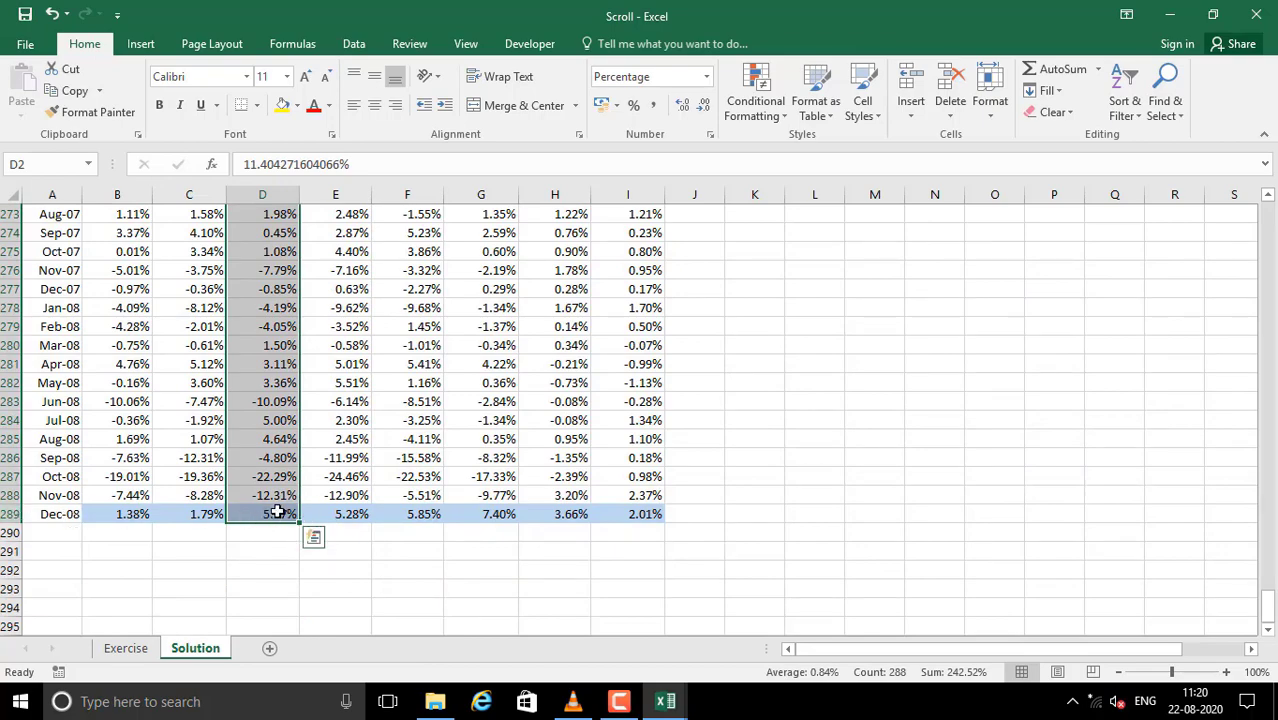
scroll(445, 454, "up", 9)
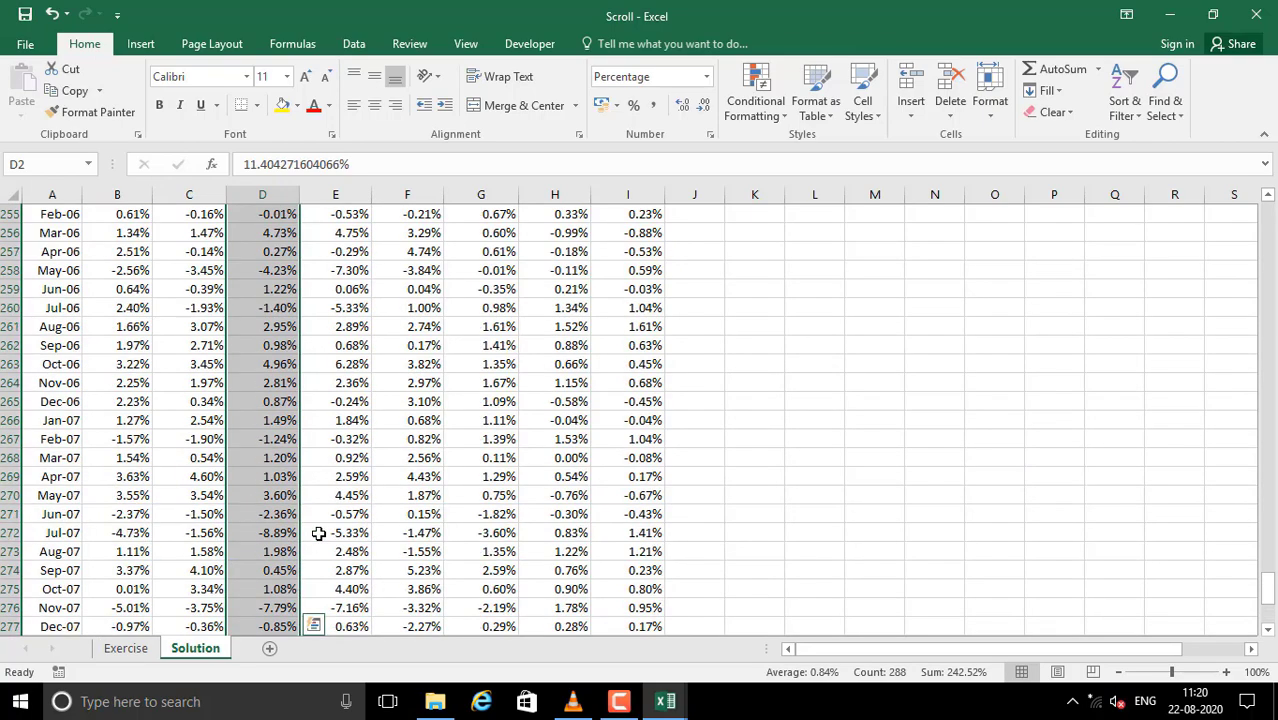
left_click(440, 452)
scroll(445, 454, "up", 7)
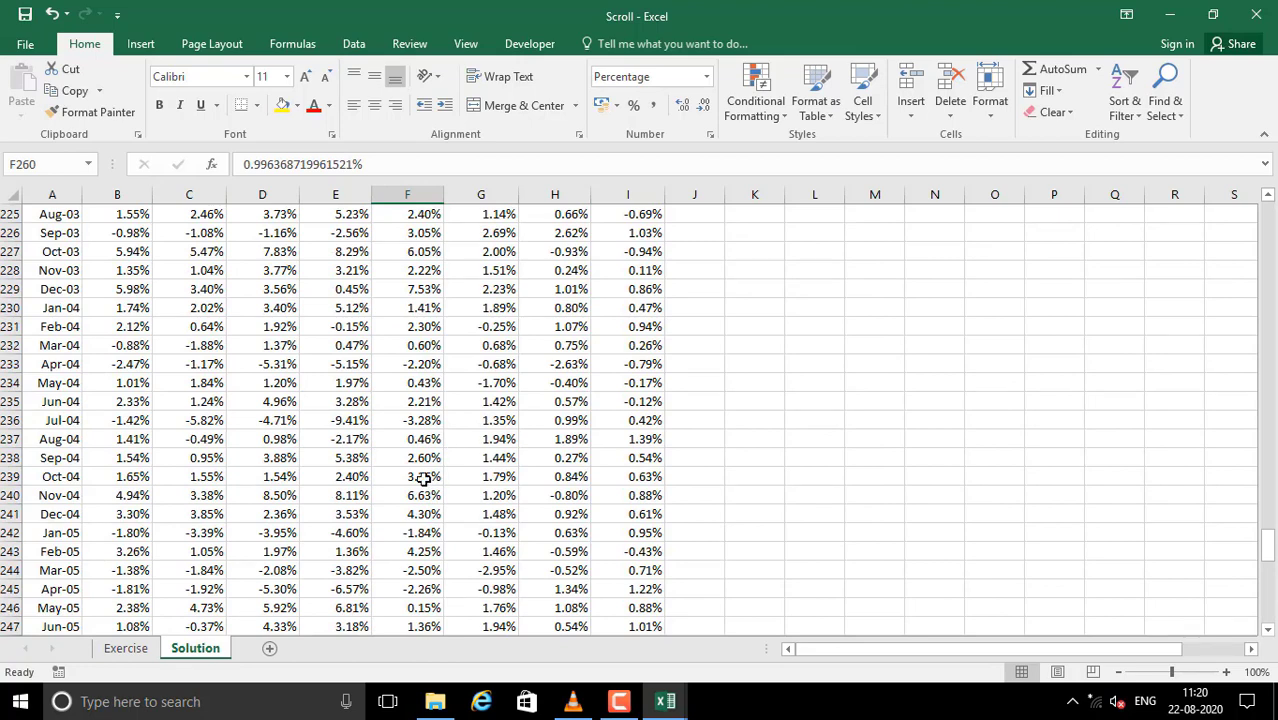
left_click(422, 477)
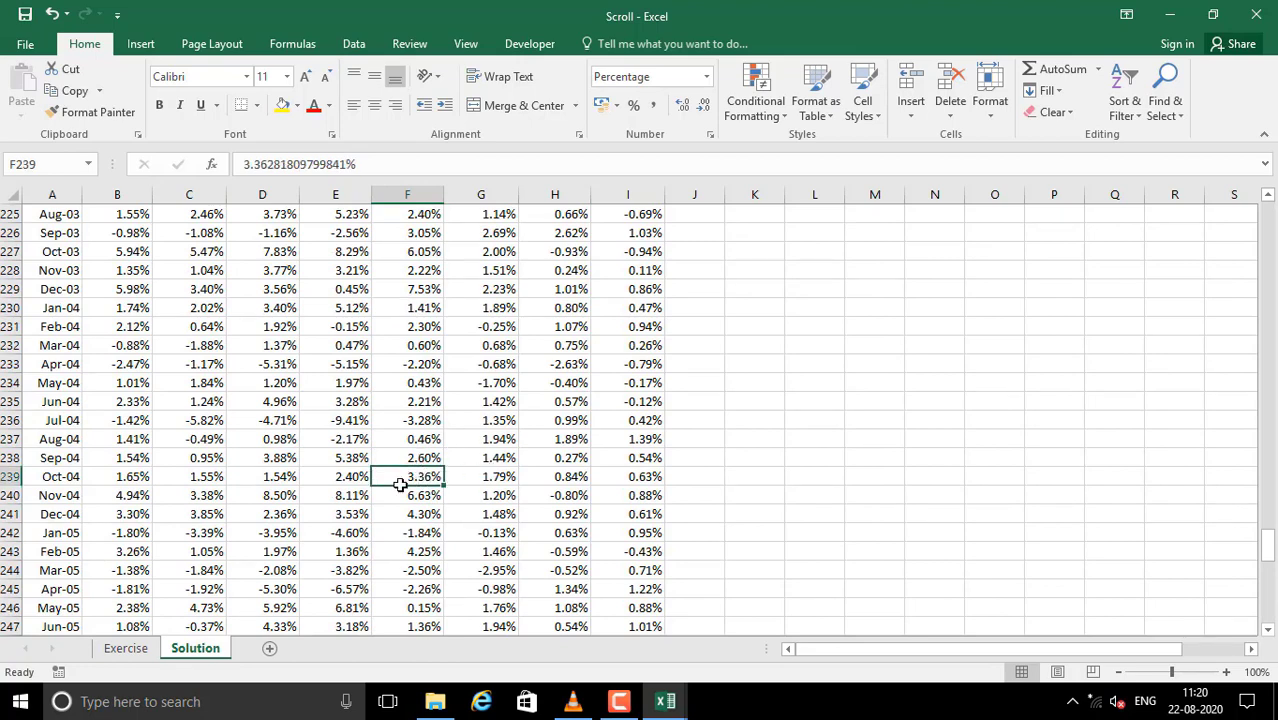
key("ctrl+shift+Up")
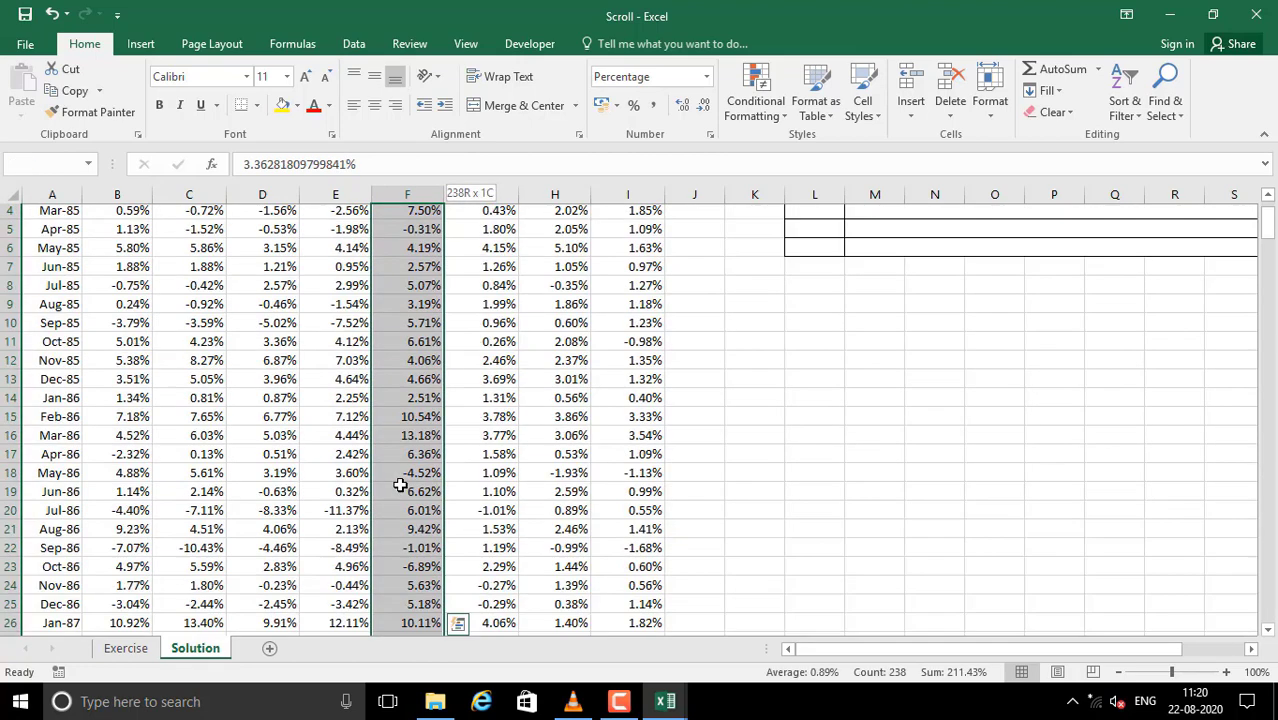
mouse_move(1267, 226)
left_mouse_down()
mouse_move(1272, 600)
mouse_move(1268, 212)
left_mouse_up()
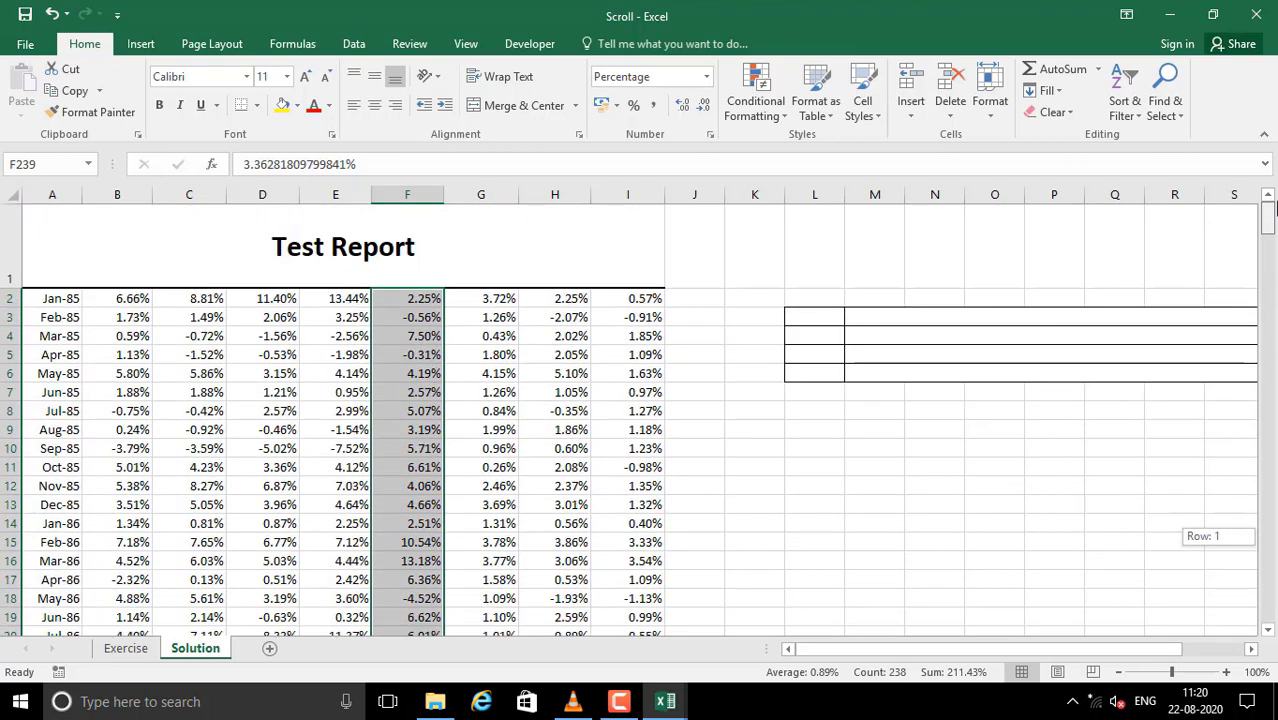
- Select the Jul-85 row values from B8 to I8, and clear the selection by moving to another cell
left_click(108, 414)
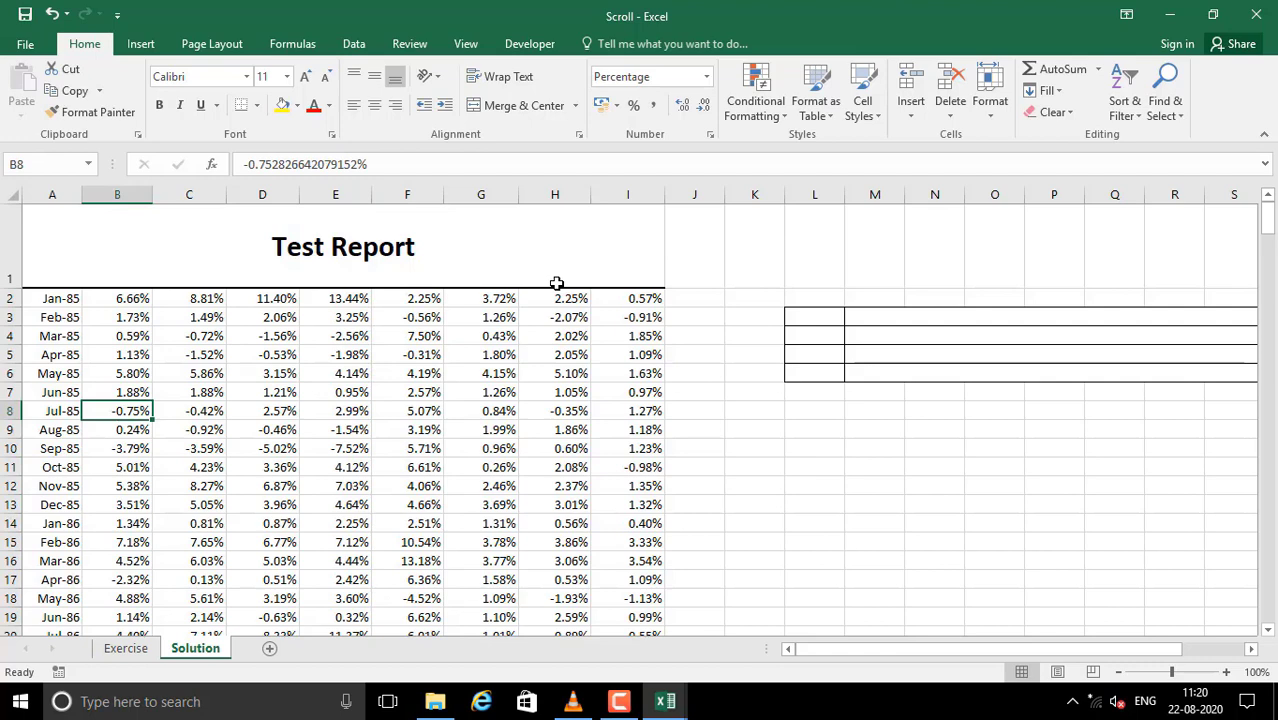
left_click_drag(108, 411, 640, 412)
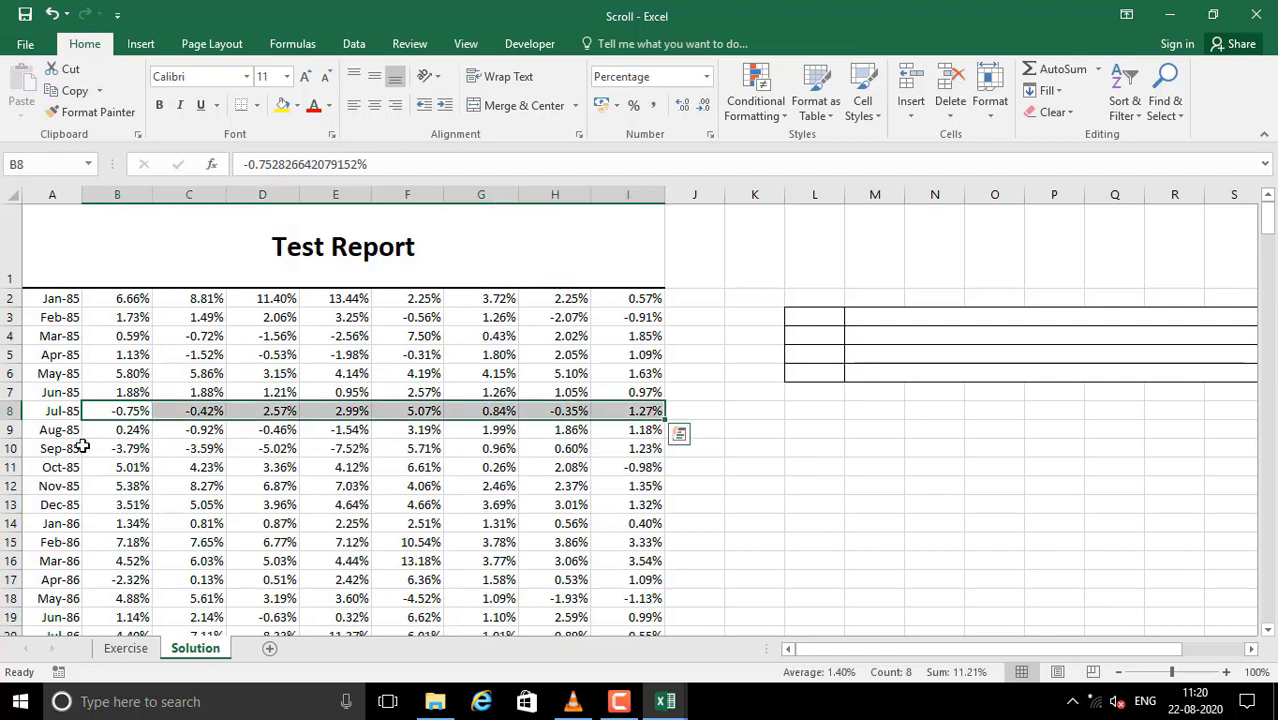
left_click(380, 455)
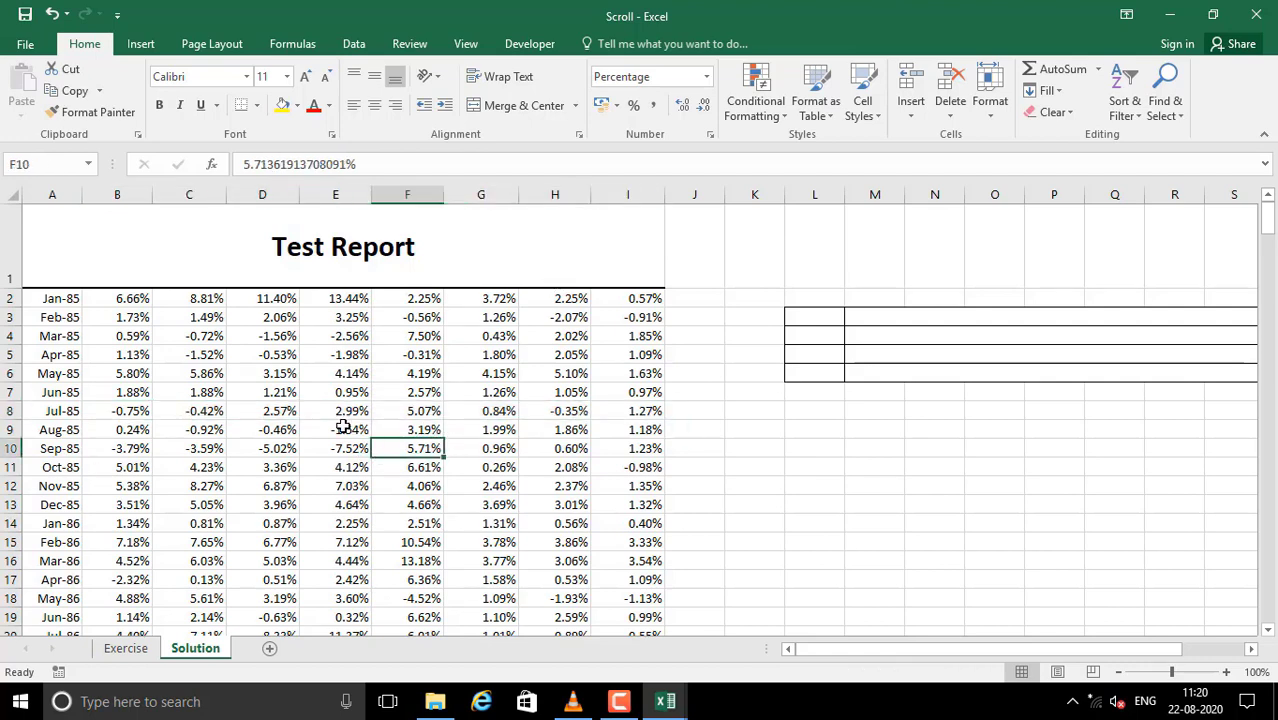
scroll(343, 427, "down", 2)
scroll(343, 427, "up", 2)
scroll(397, 453, "down", 2)
scroll(390, 457, "up", 2)
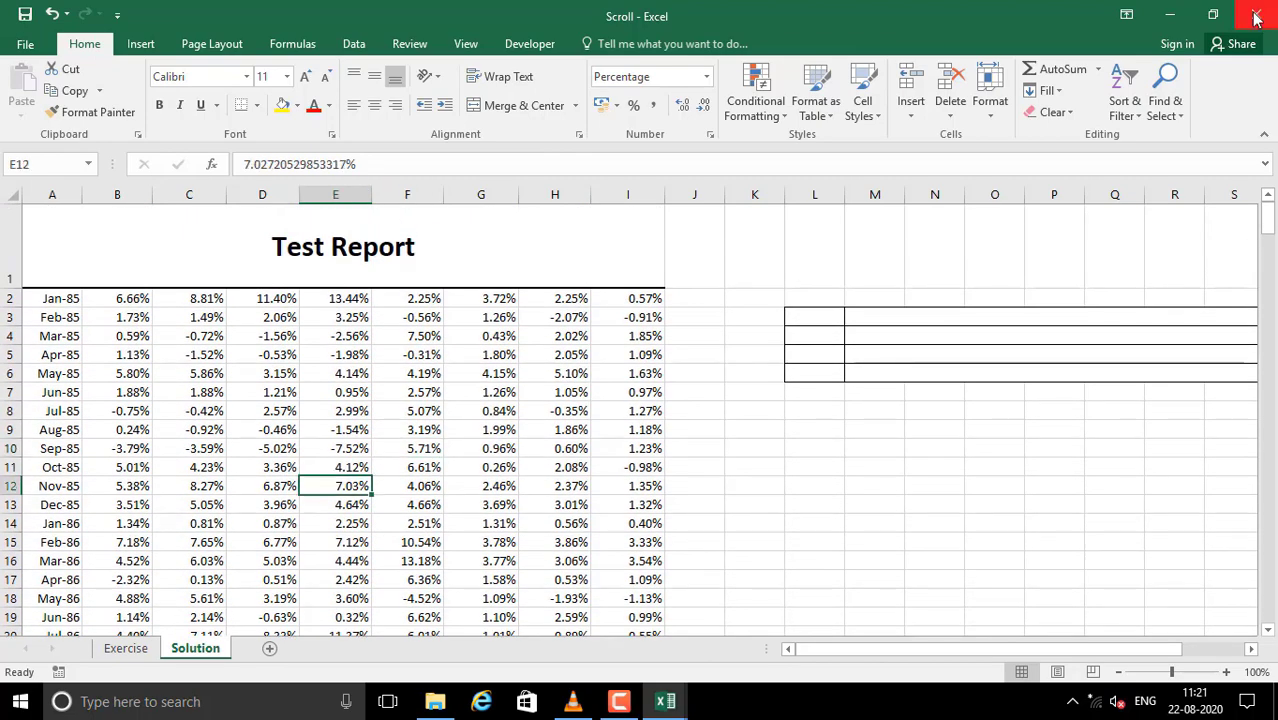
- Close the Scroll workbook without saving its changes and switch to cell H12 on Sheet1 of Book1
left_click(1256, 15)
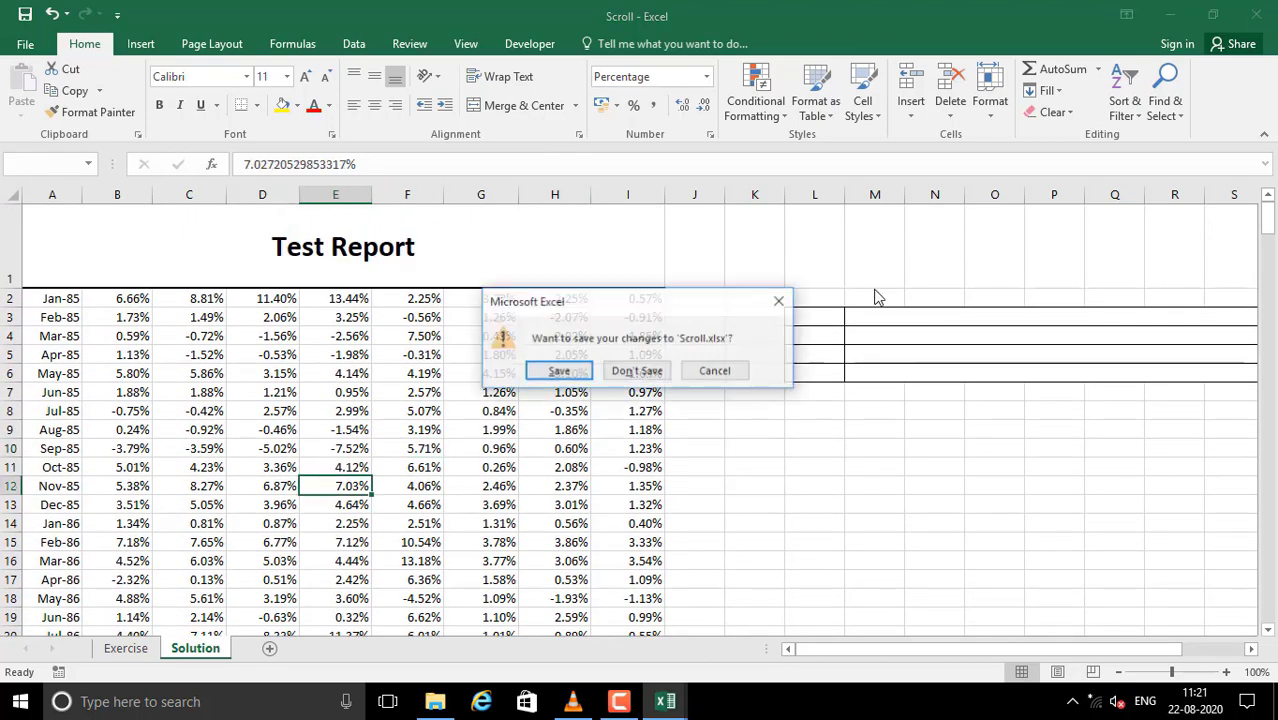
left_click(637, 371)
left_click(482, 438)
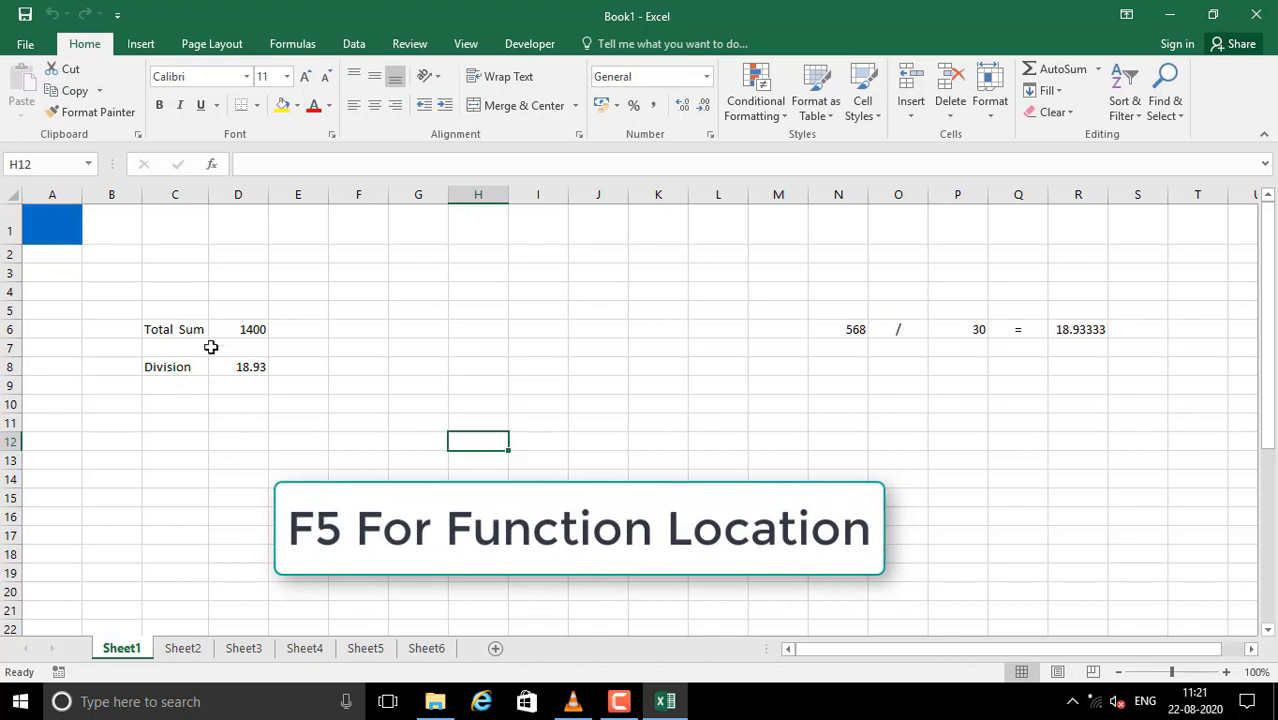
- Review the Total Sum formula in D6 and jump to the cells it refers to, D37:D39
left_click(243, 331)
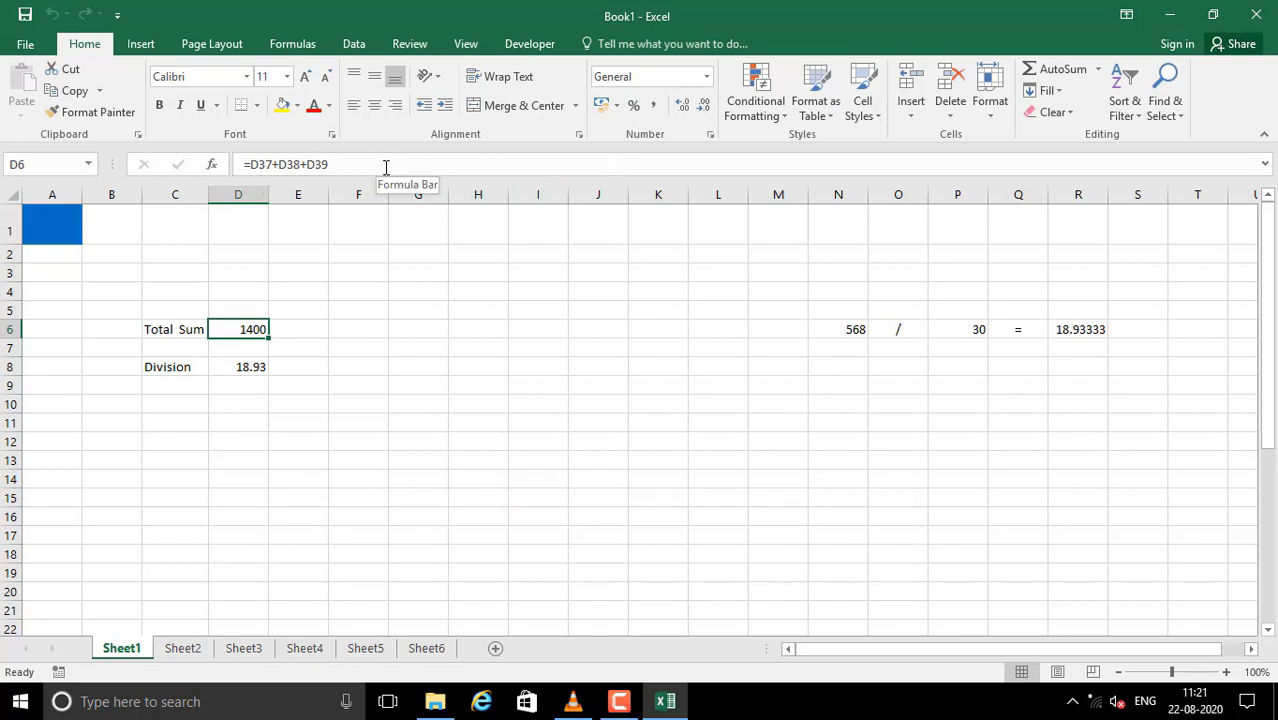
left_click(258, 341)
left_click(246, 331)
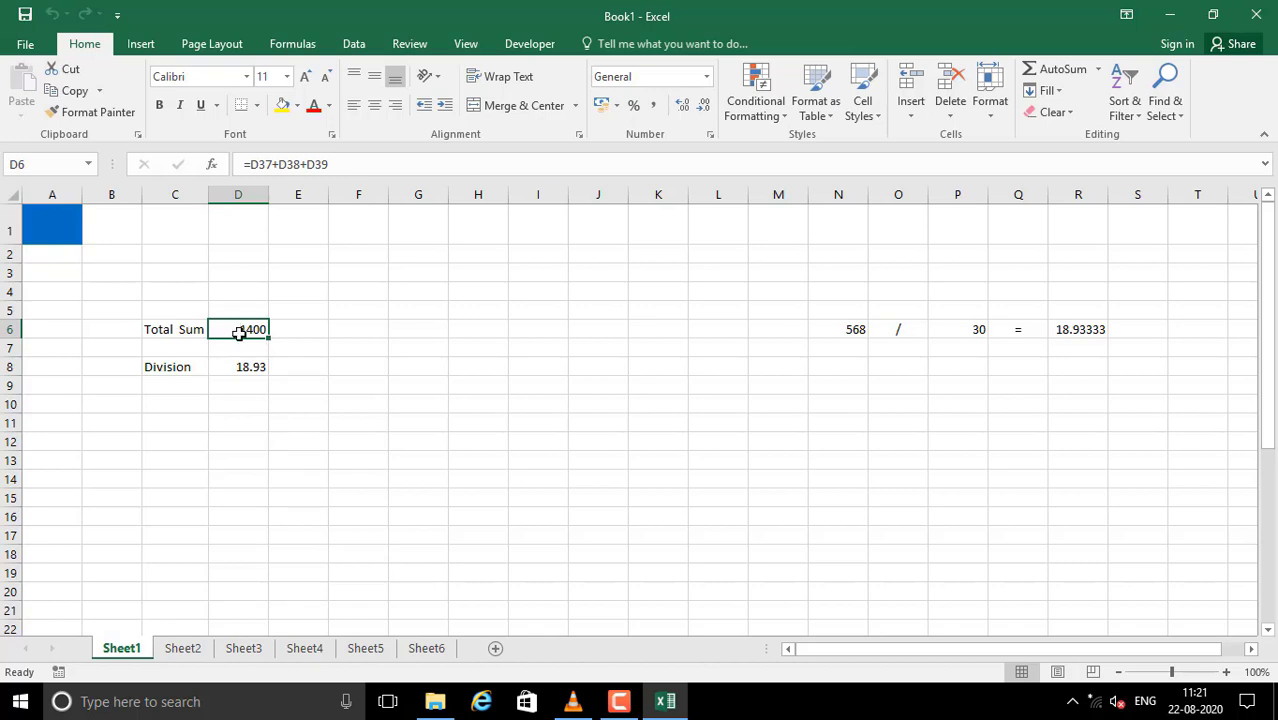
left_click(305, 366)
left_click(244, 331)
key("ctrl+bracketleft")
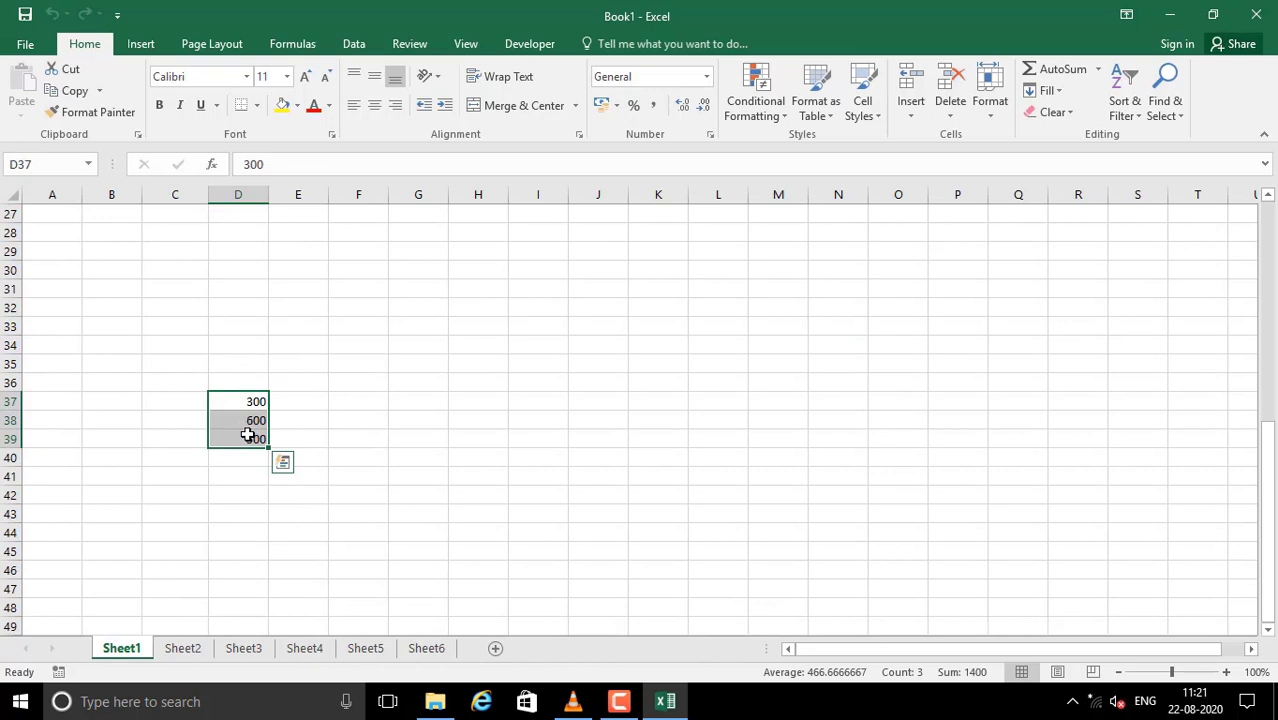
scroll(245, 425, "up", 9)
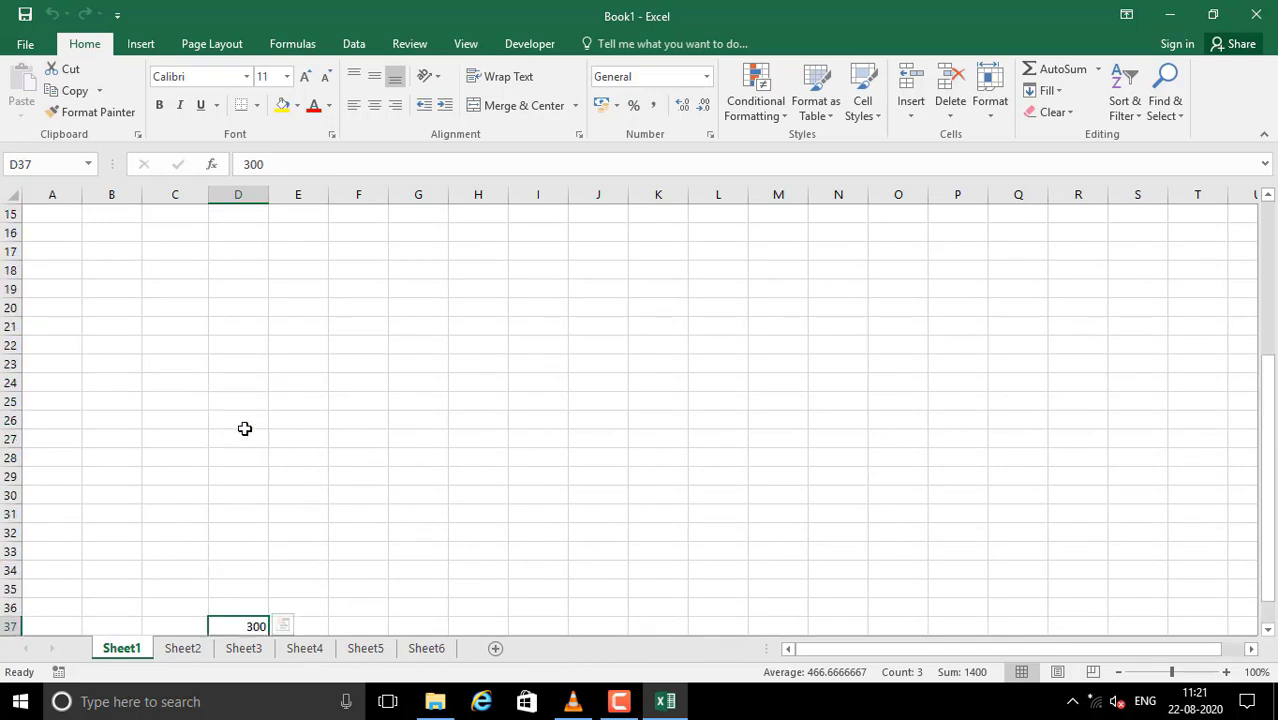
- Open the source cells D37:D39 directly from the Total Sum cell D6 and return to the top of the sheet
left_click(245, 332)
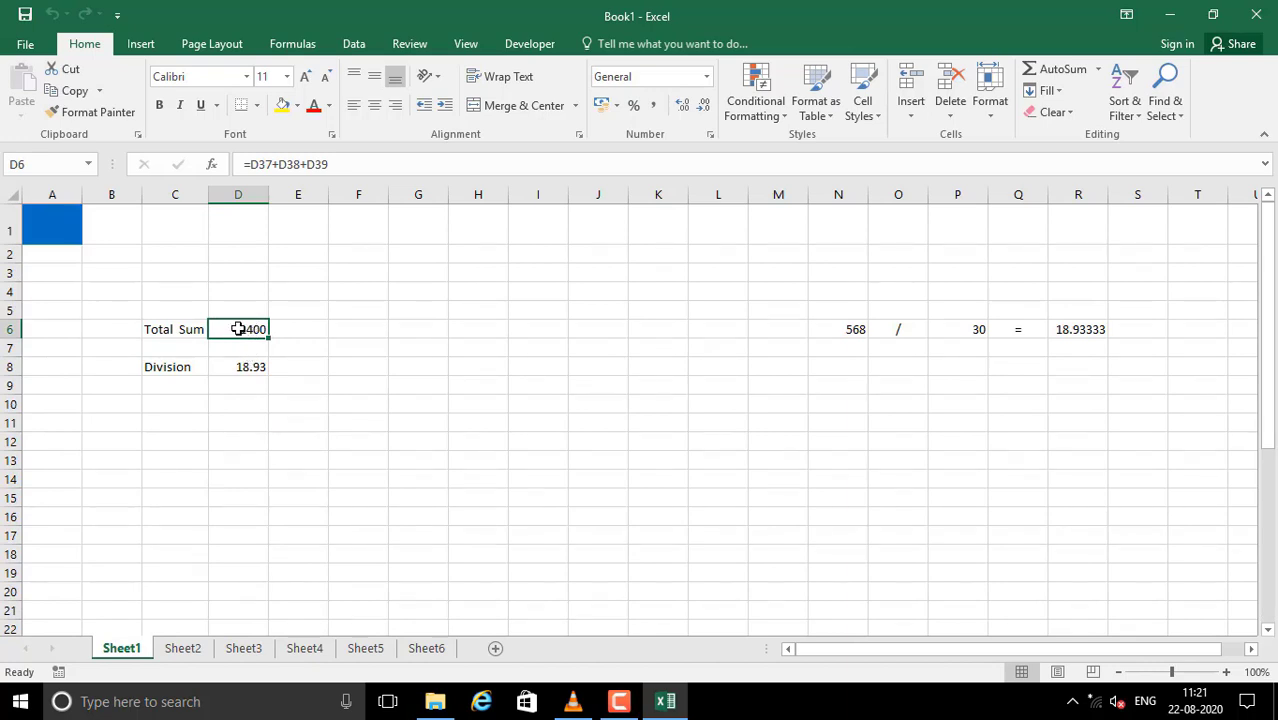
double_click(238, 329)
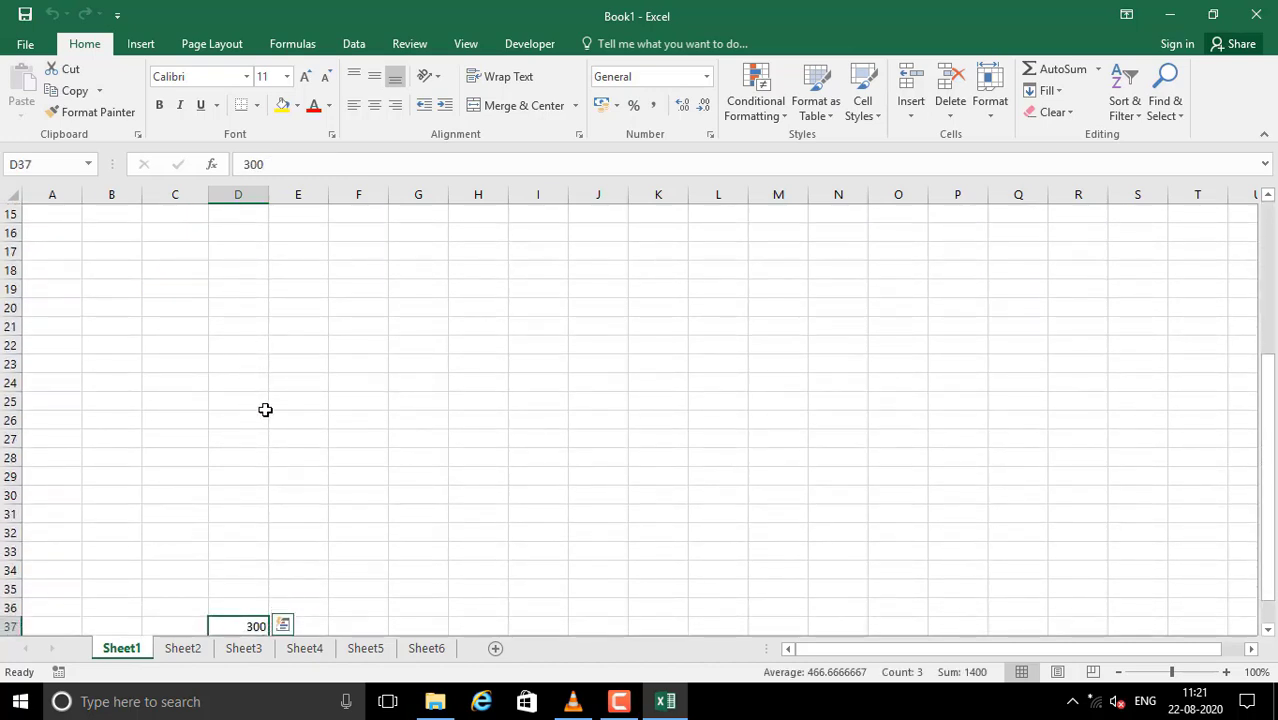
scroll(245, 488, "up", 8)
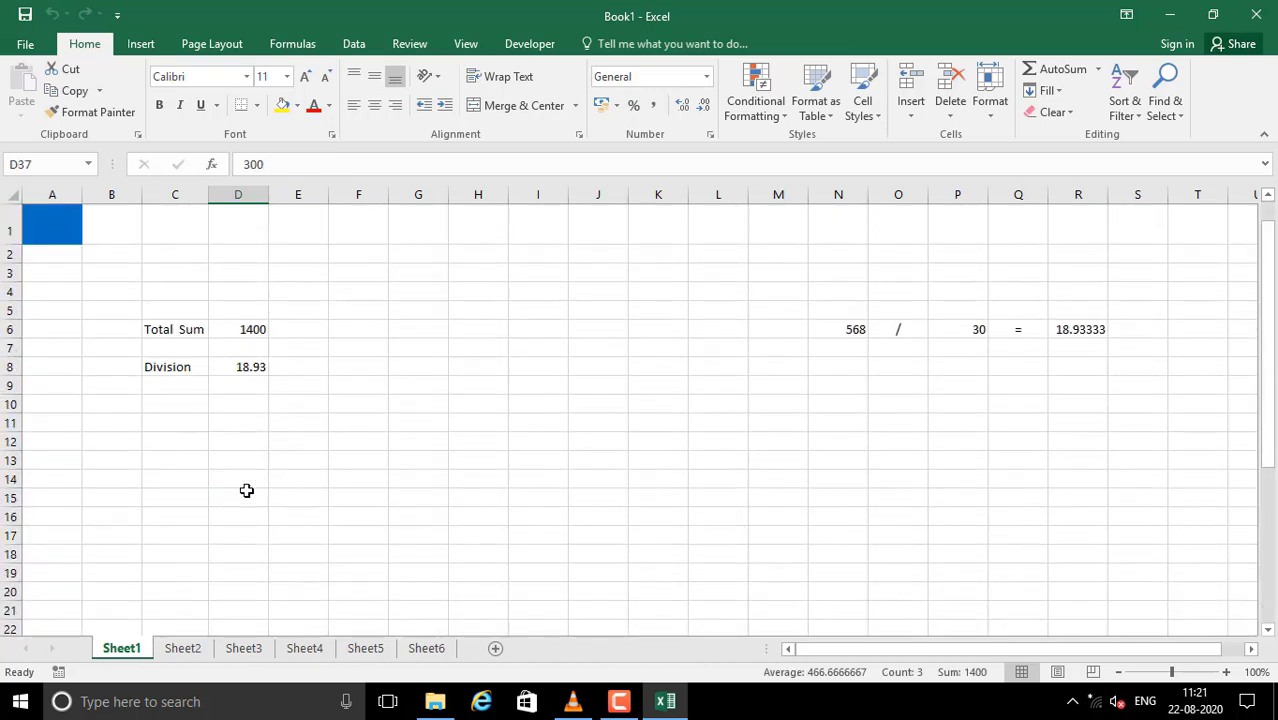
- Follow the Division formula in D8 to its source R6, and inspect that division's operands in N6 and P6
left_click(260, 367)
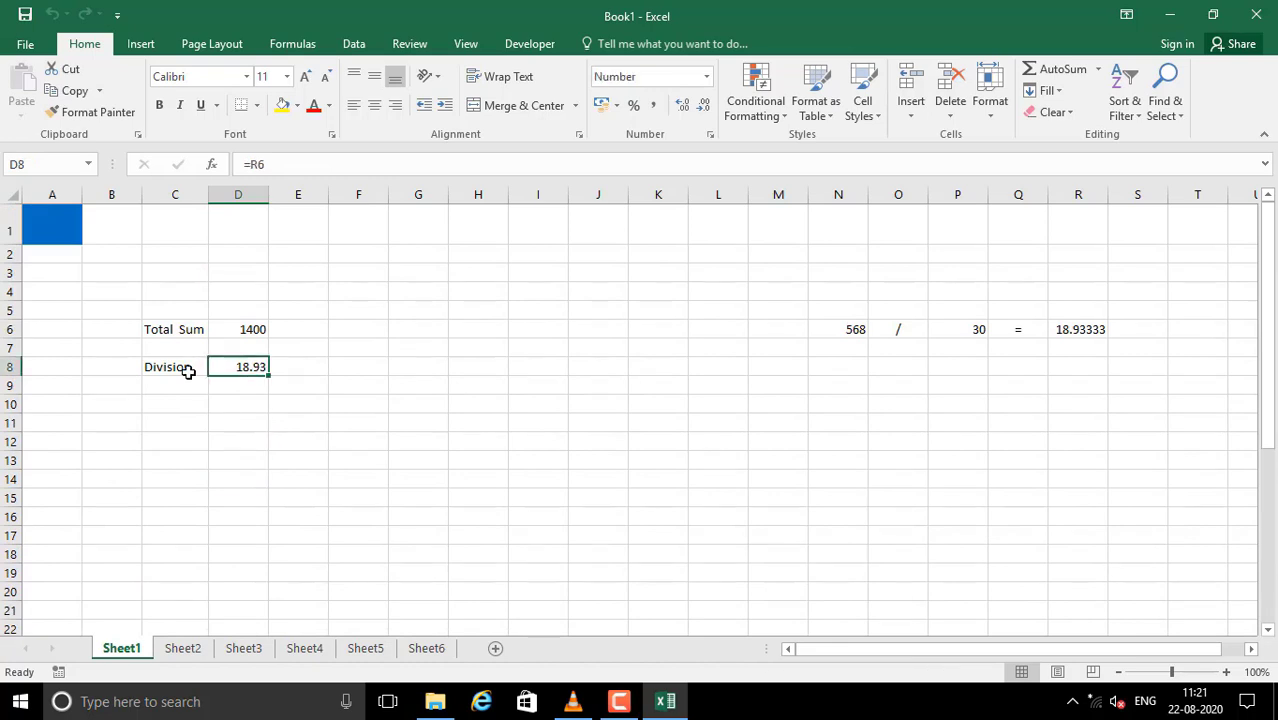
double_click(249, 367)
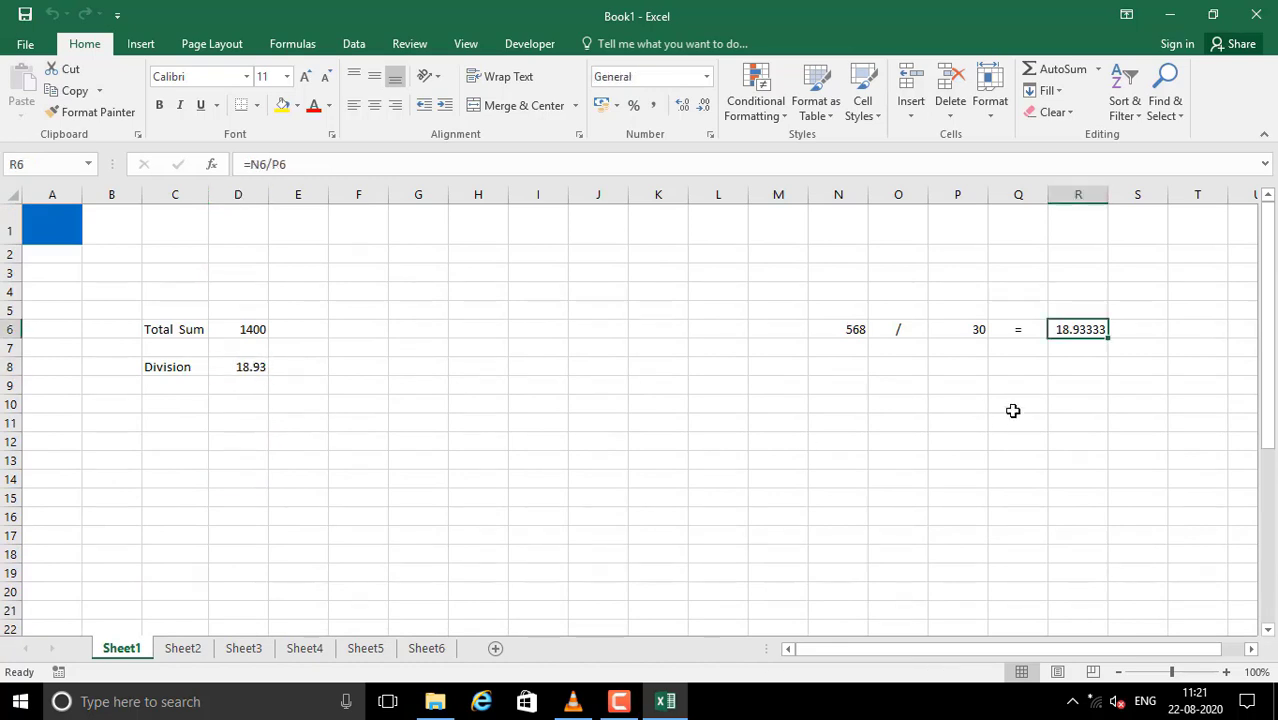
left_click(855, 329)
left_click(972, 329)
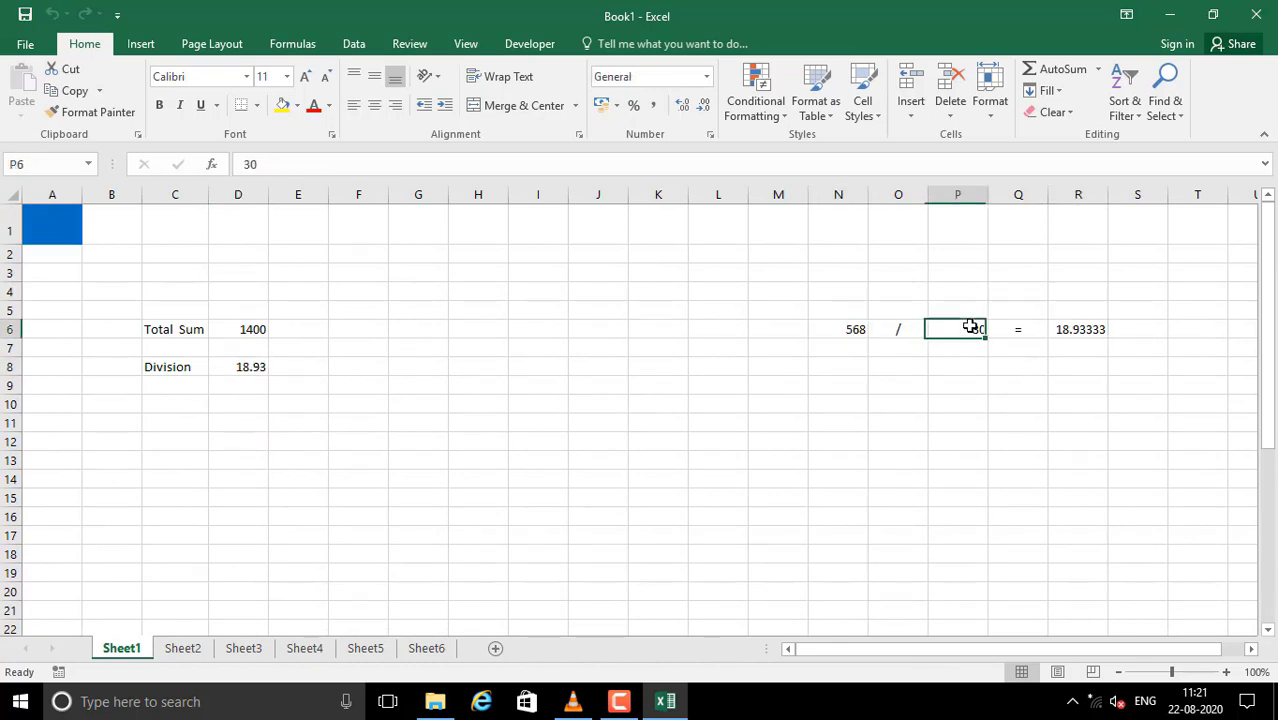
left_click(1080, 329)
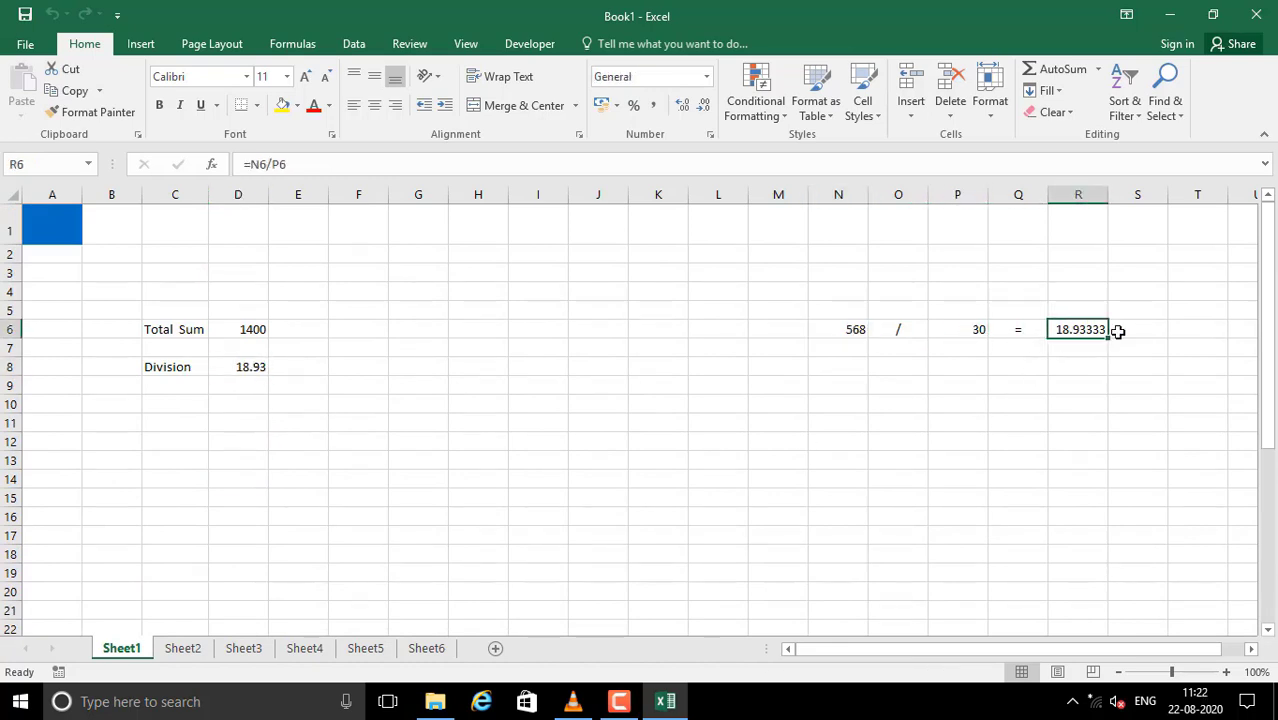
- Trace the Total Sum in D6 to its source cells D37:D39 again and return to the sheet's first rows
left_click(249, 367)
left_click(251, 329)
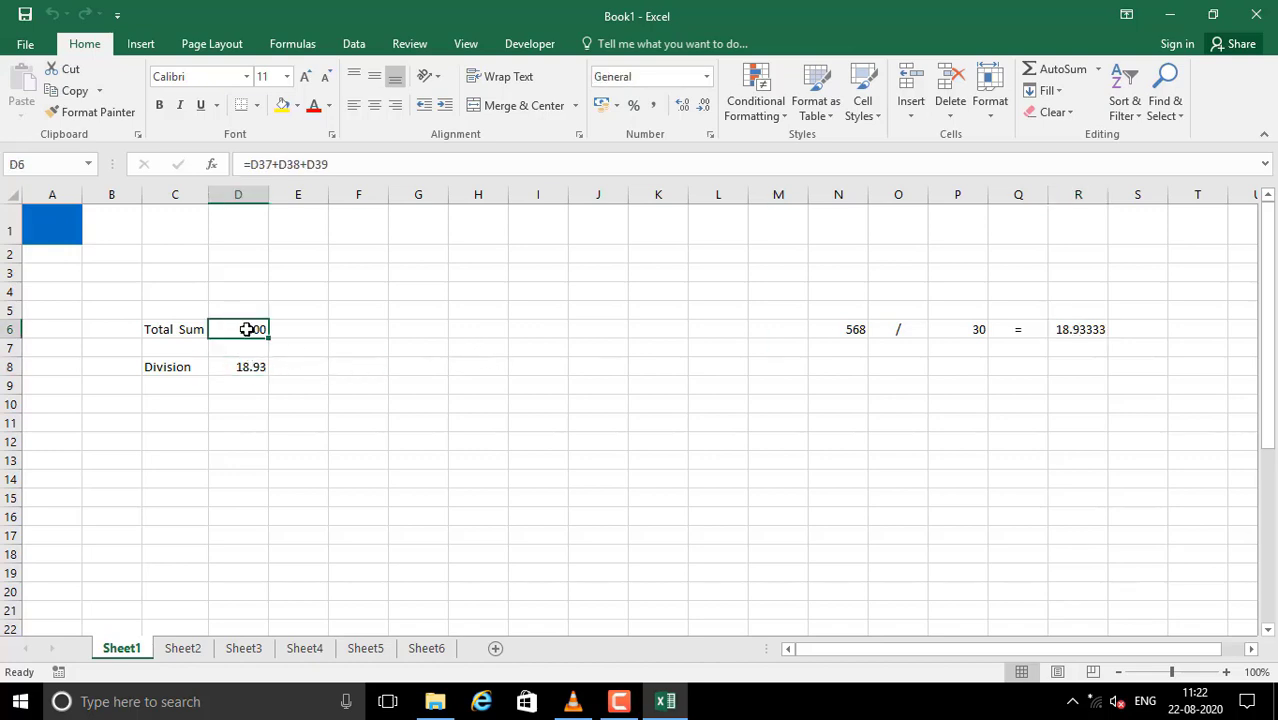
double_click(249, 329)
scroll(334, 630, "down", 4)
scroll(334, 614, "up", 5)
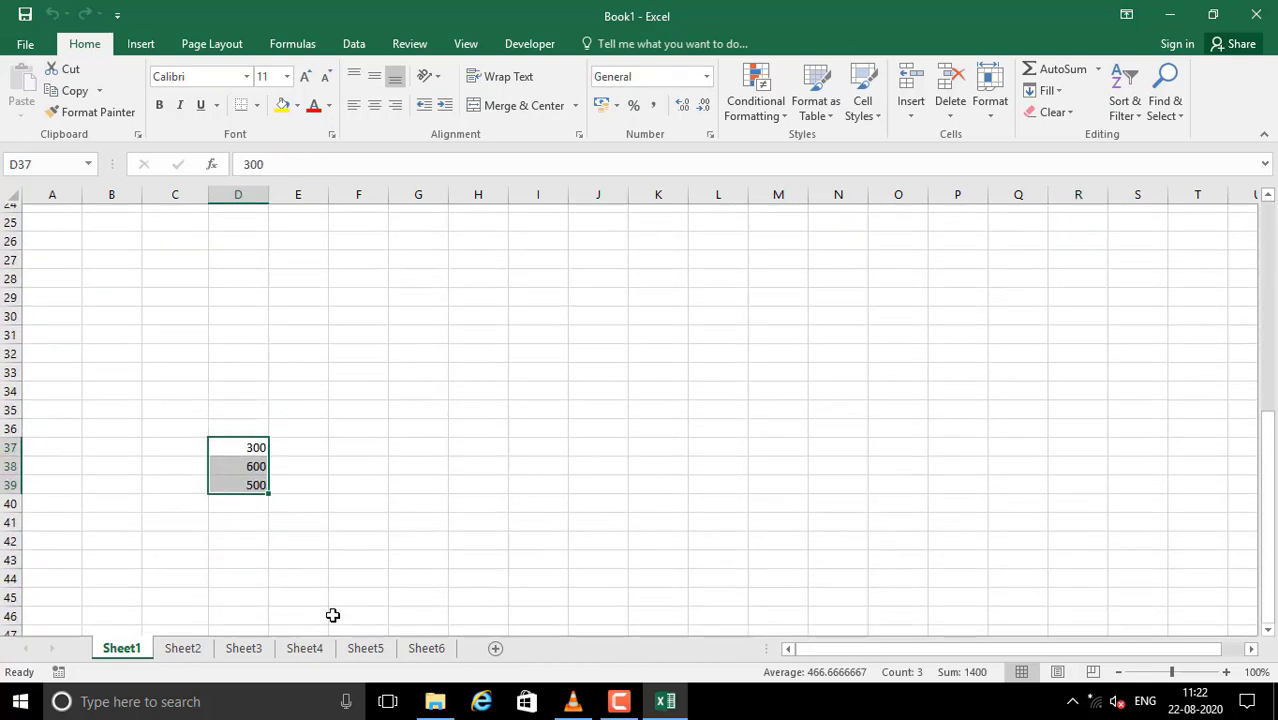
left_click_drag(1268, 444, 1266, 432)
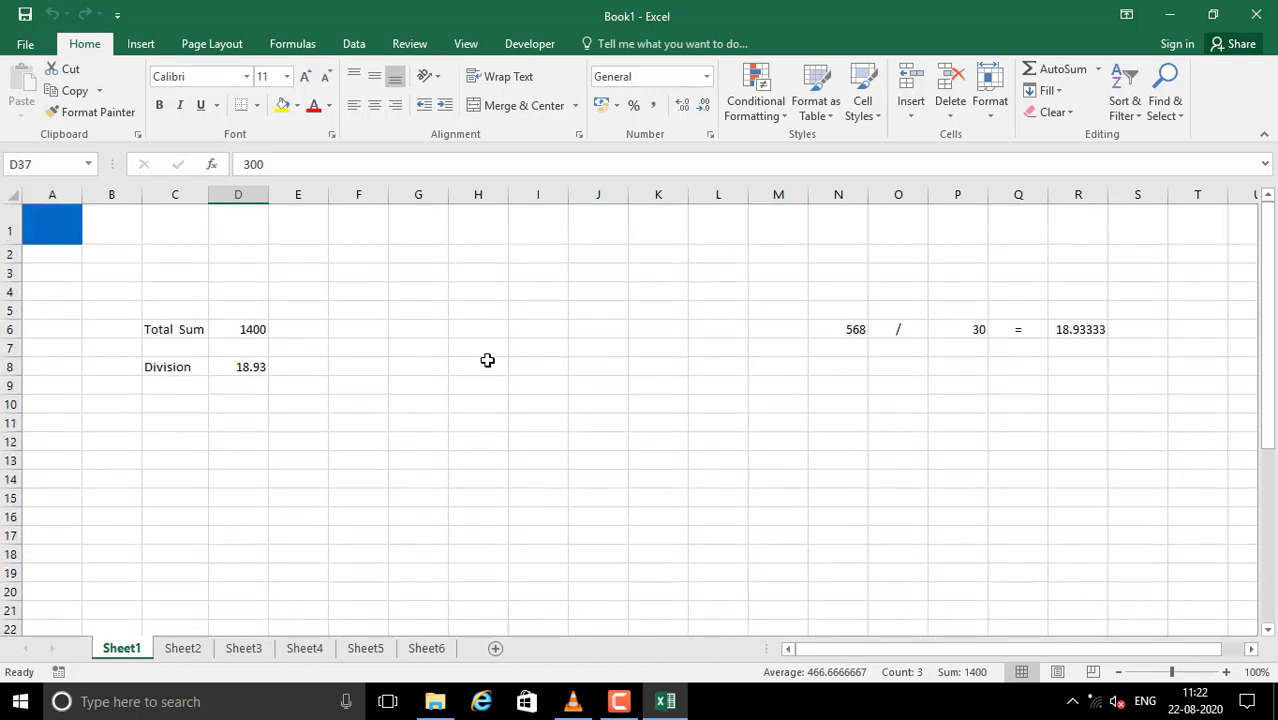
- Turn off "Allow editing directly in cells" in the advanced Excel options and apply the settings
left_click(251, 329)
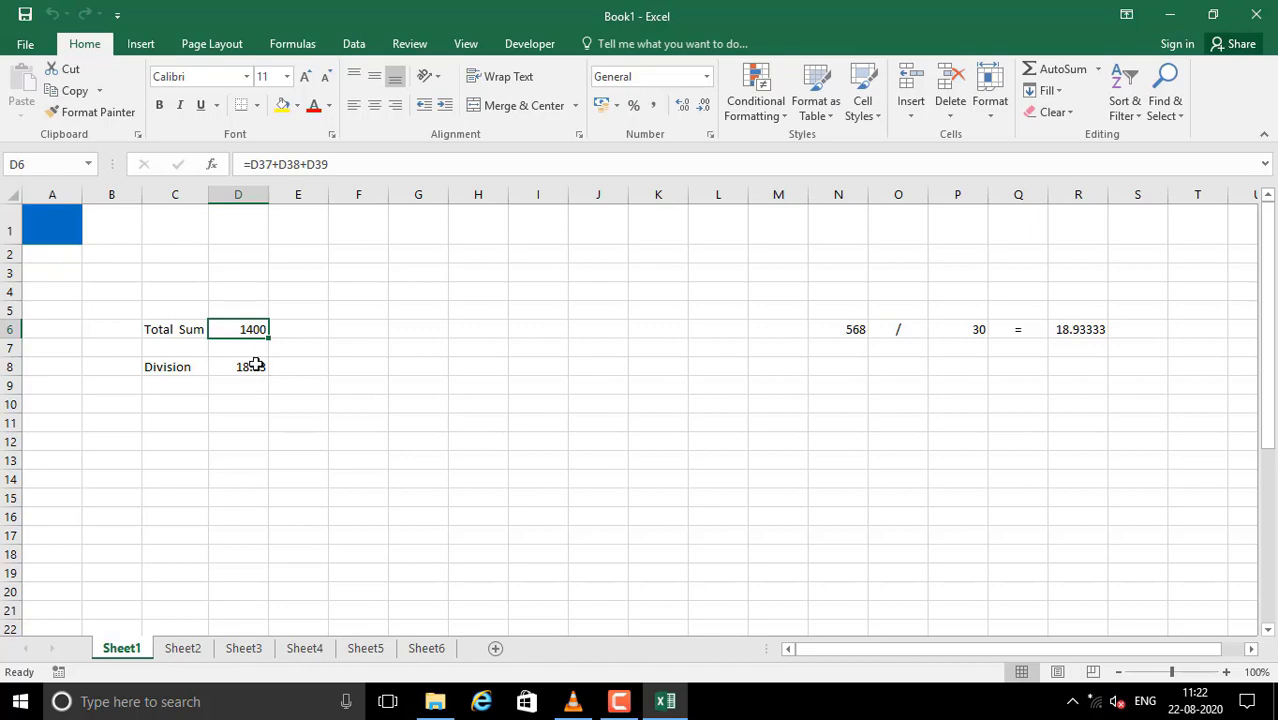
left_click(25, 44)
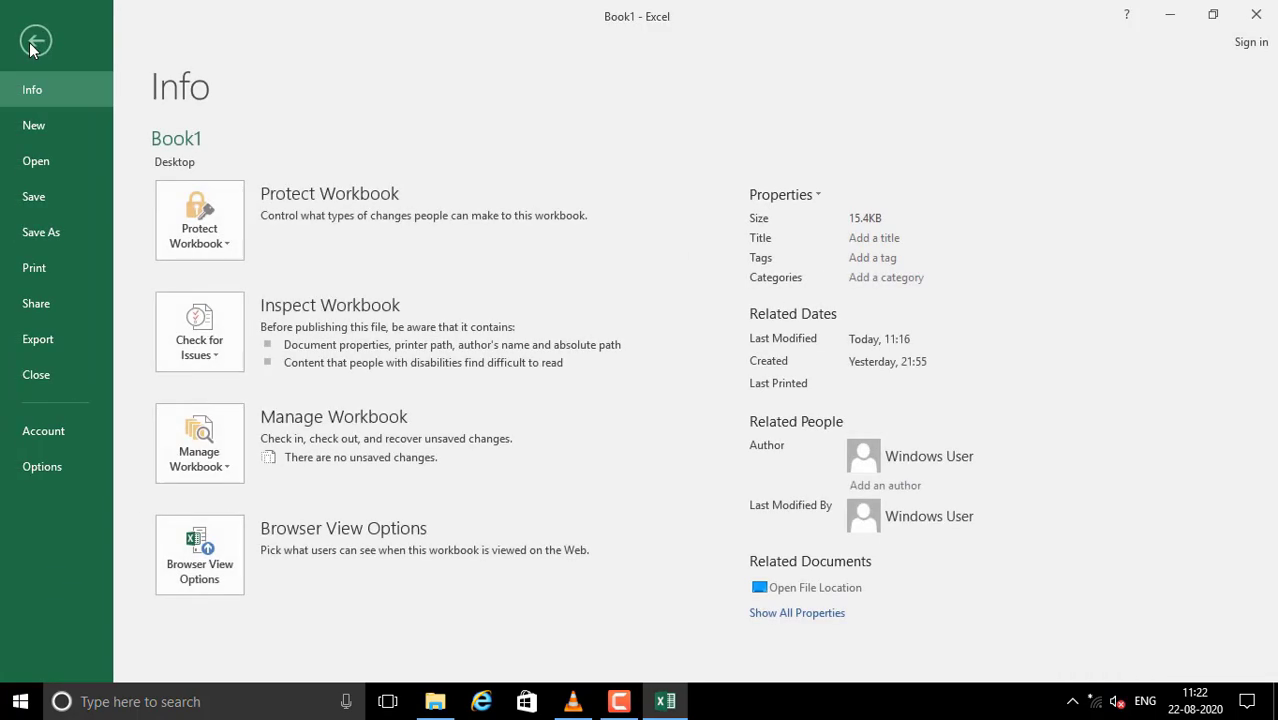
left_click(42, 467)
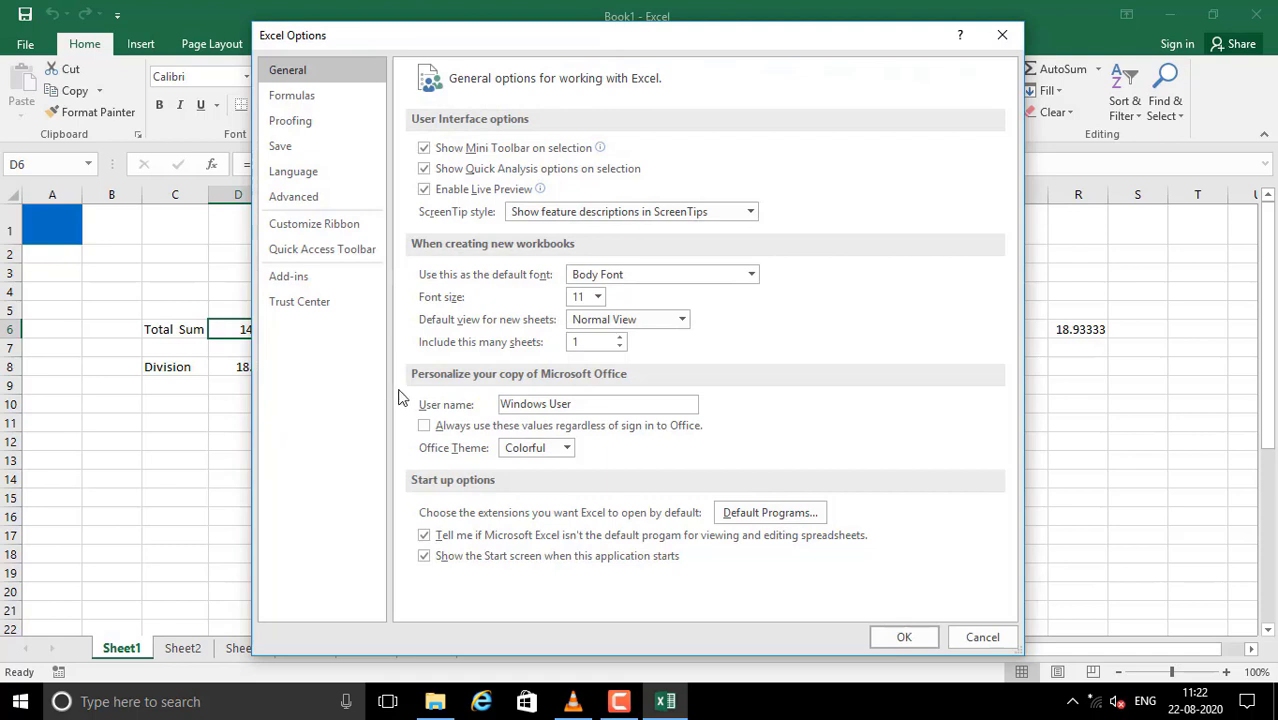
left_click(312, 200)
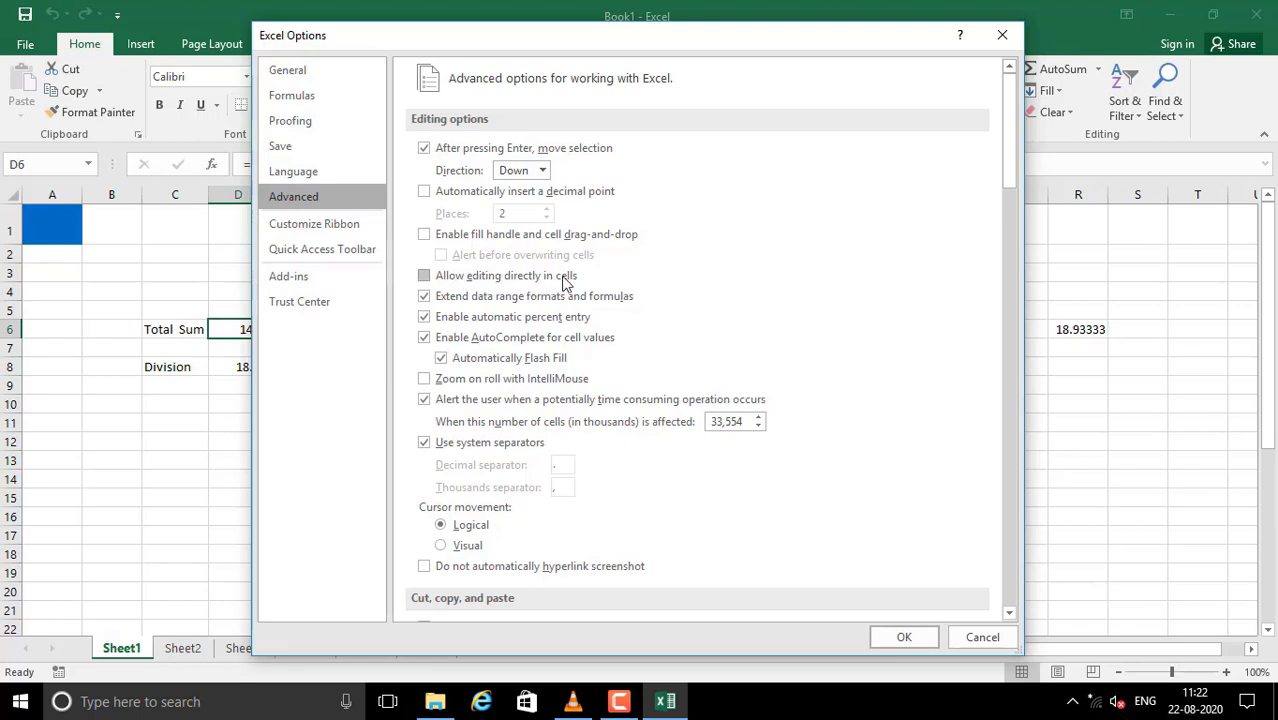
left_click(424, 277)
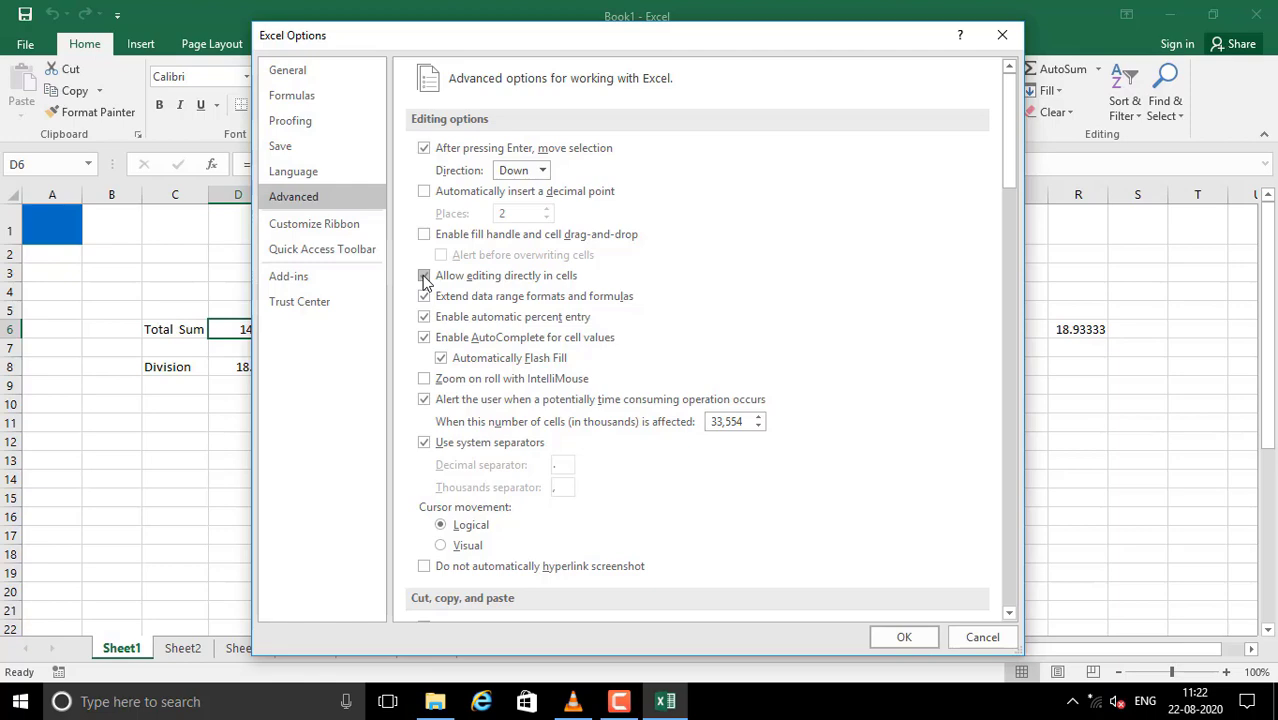
left_click(904, 636)
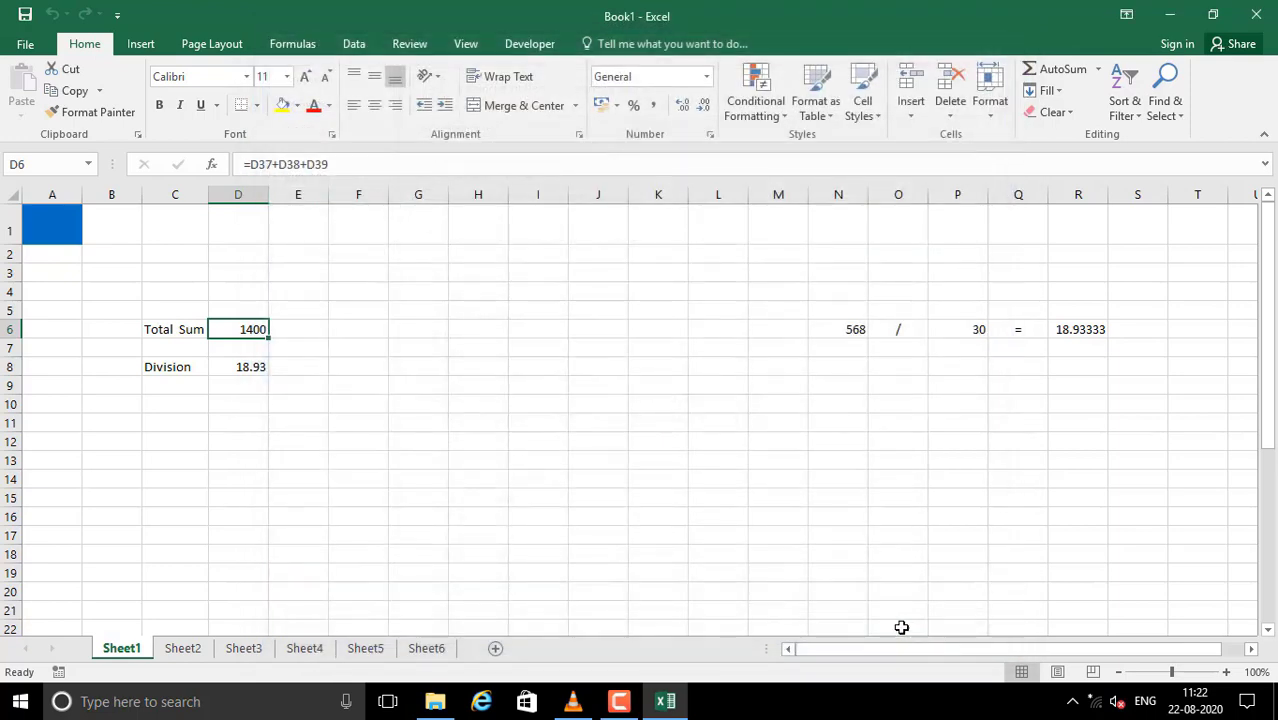
- Test the editing setting by jumping from the Total Sum cell D6 to its source cells D37:D39
left_click(384, 438)
left_click_drag(208, 332, 234, 359)
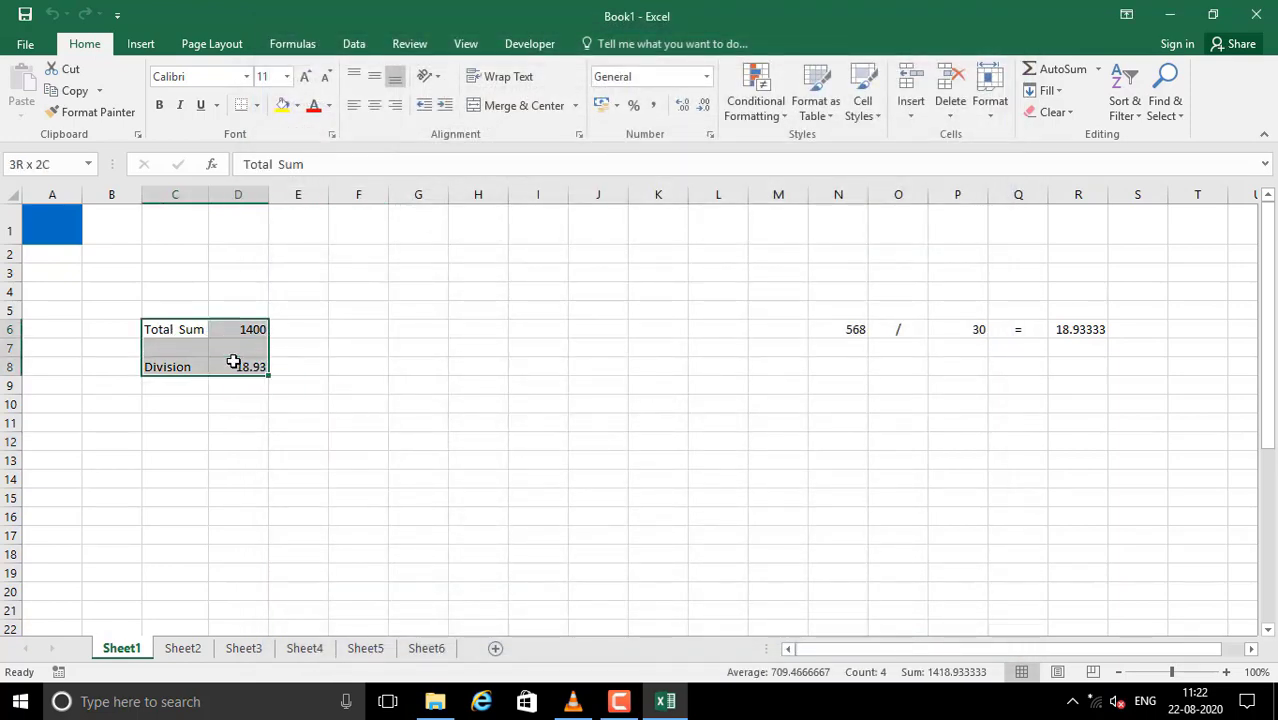
left_click(233, 364)
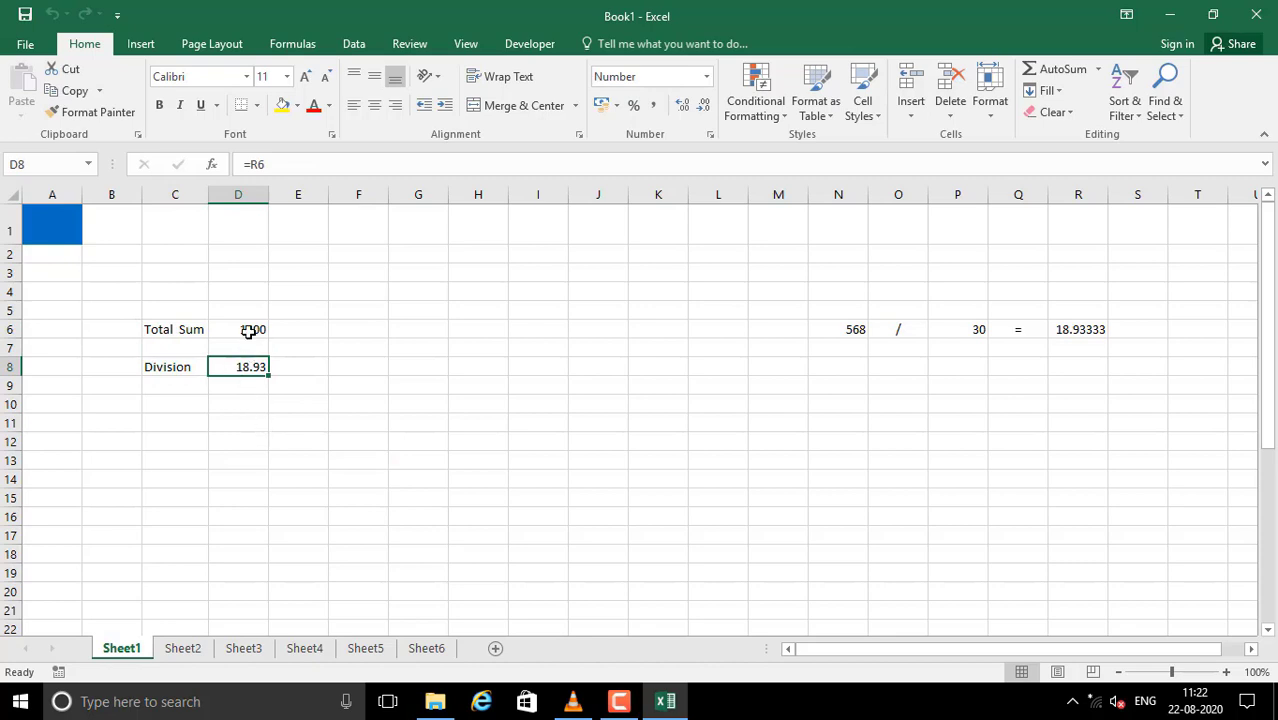
double_click(249, 331)
scroll(361, 518, "down", 5)
scroll(370, 510, "up", 1)
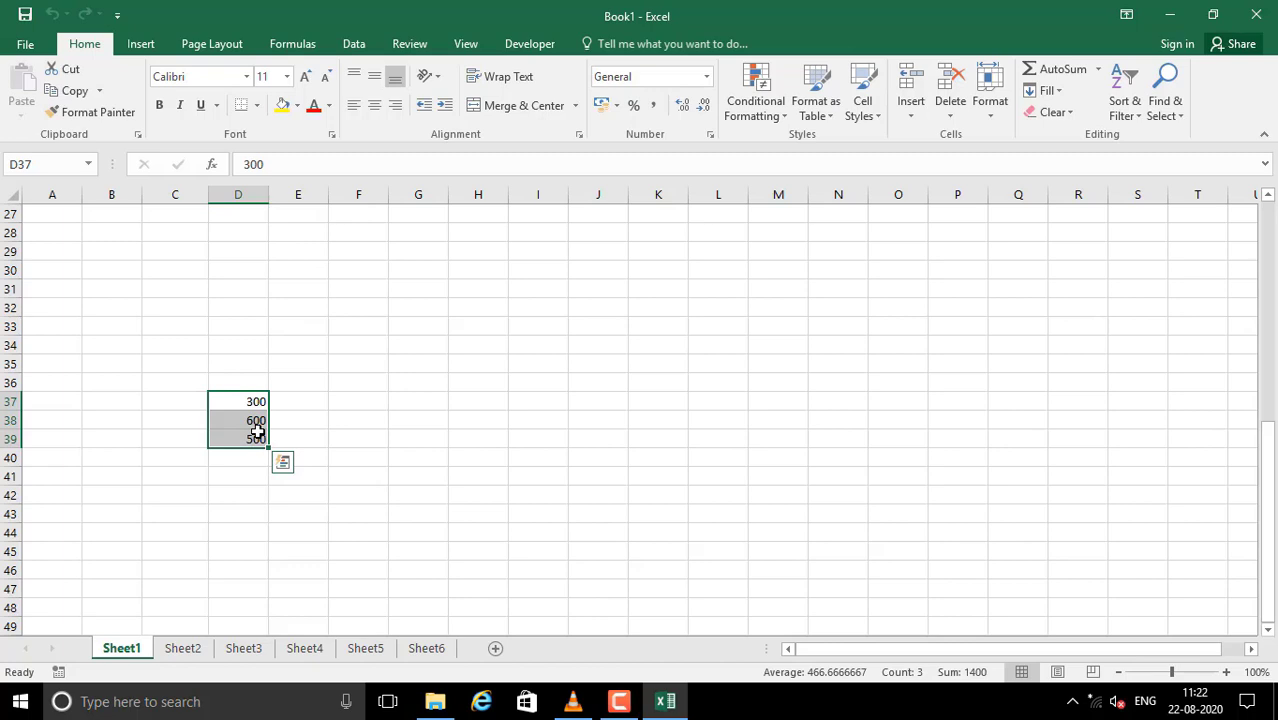
- Return to the Total Sum cell D6 with Go To, and trace the Division cell D8 to its source R6 and back
key("F5")
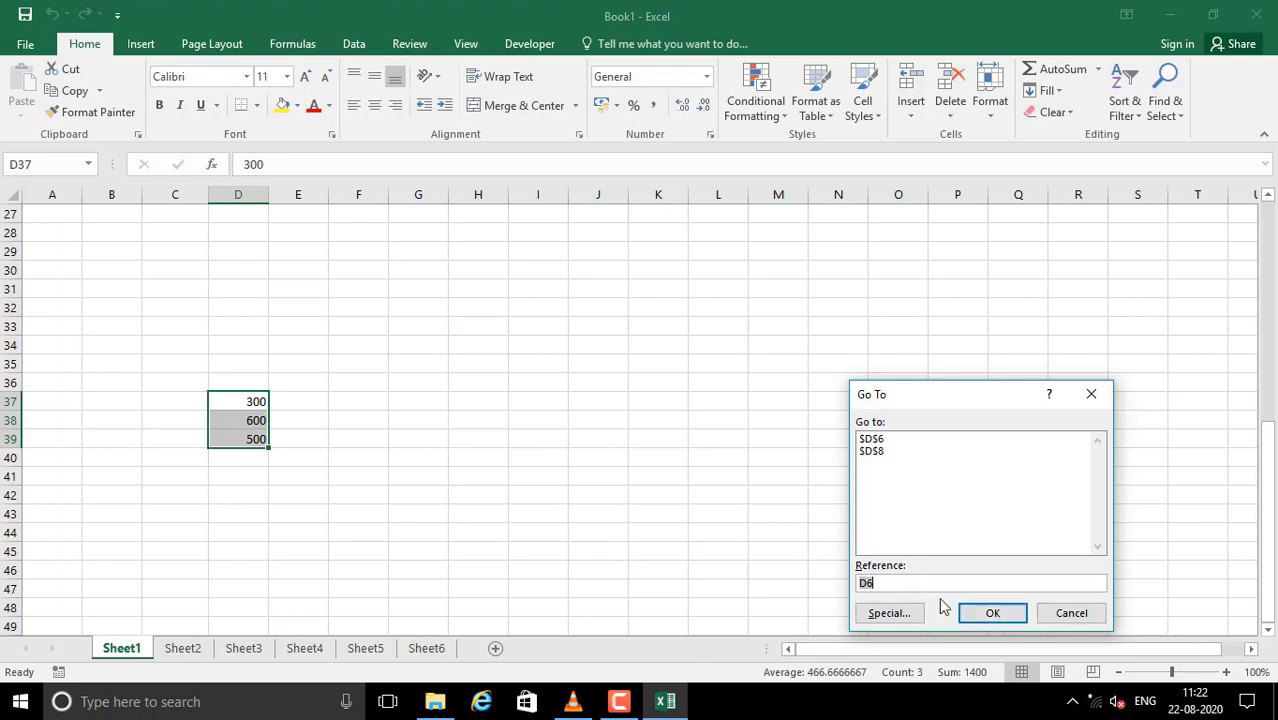
left_click(985, 613)
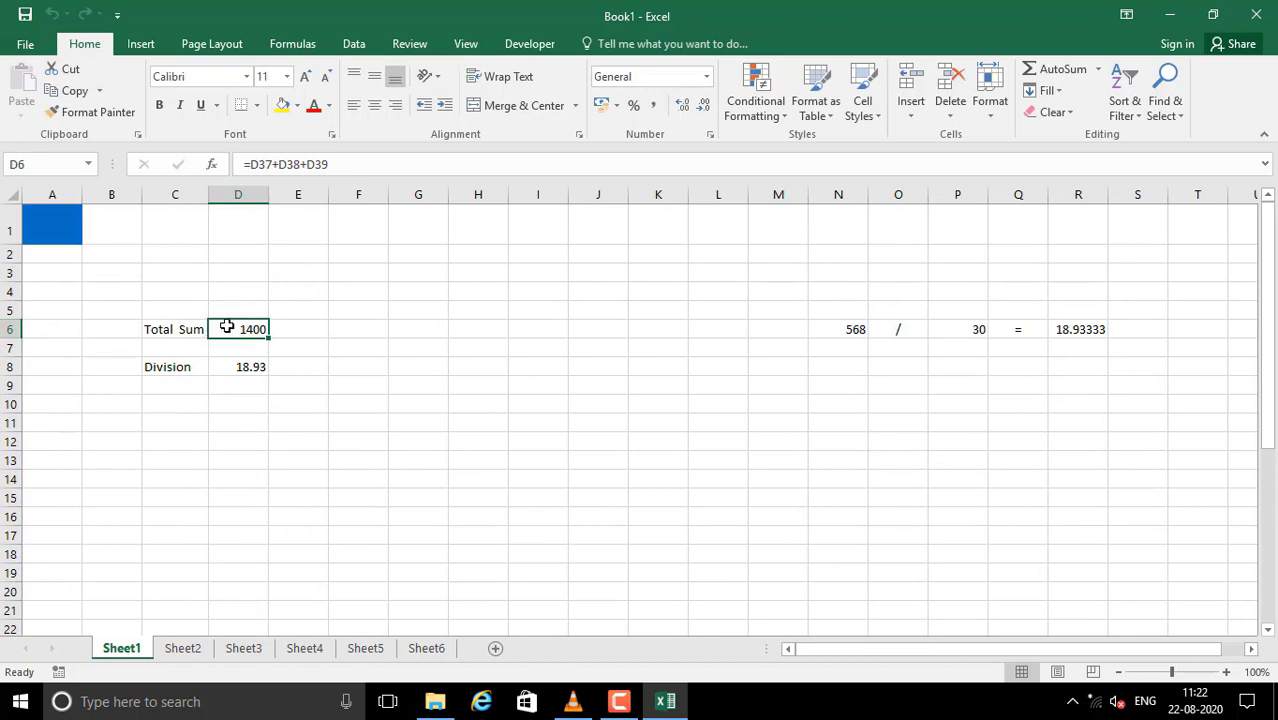
left_click(234, 364)
key("ctrl+bracketleft")
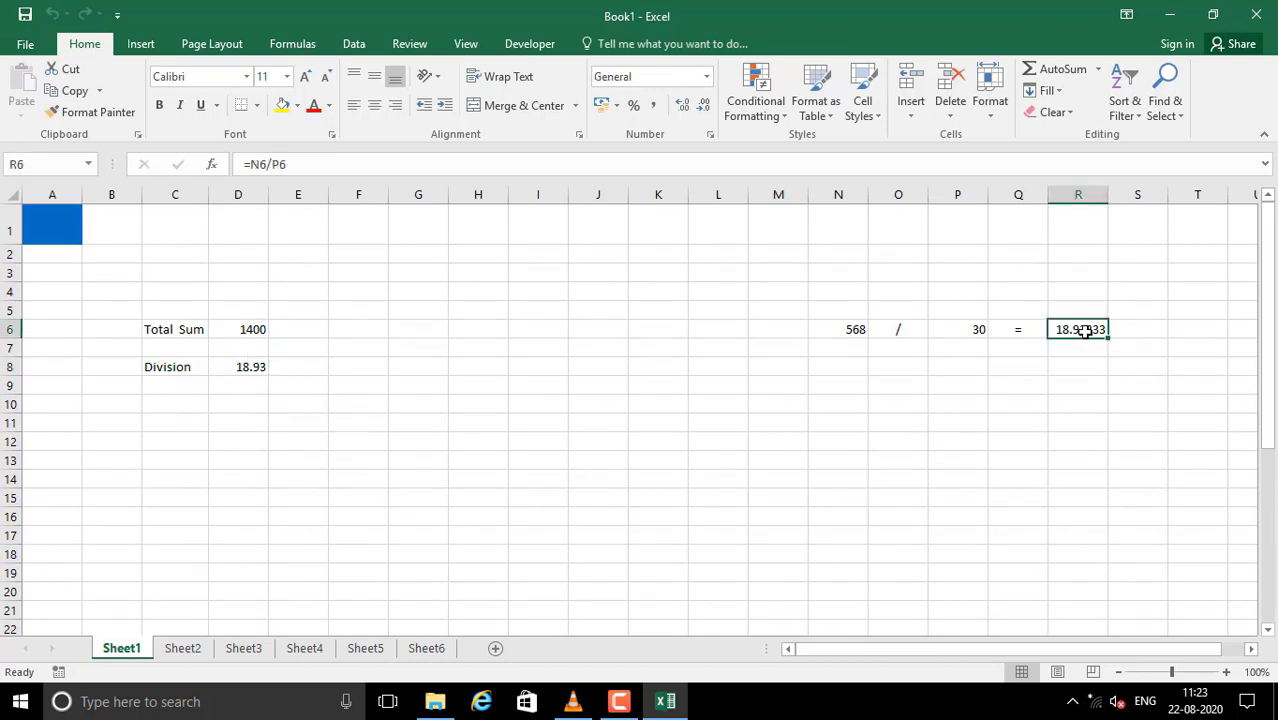
key("F5")
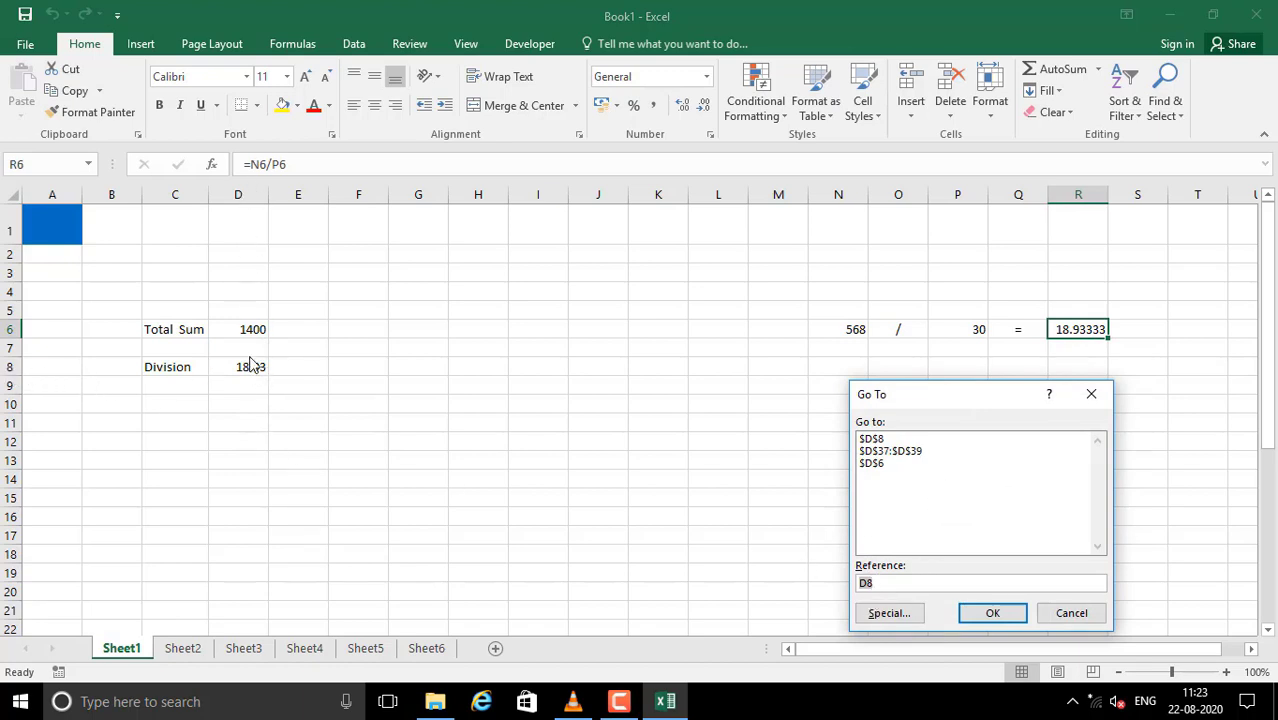
left_click(985, 612)
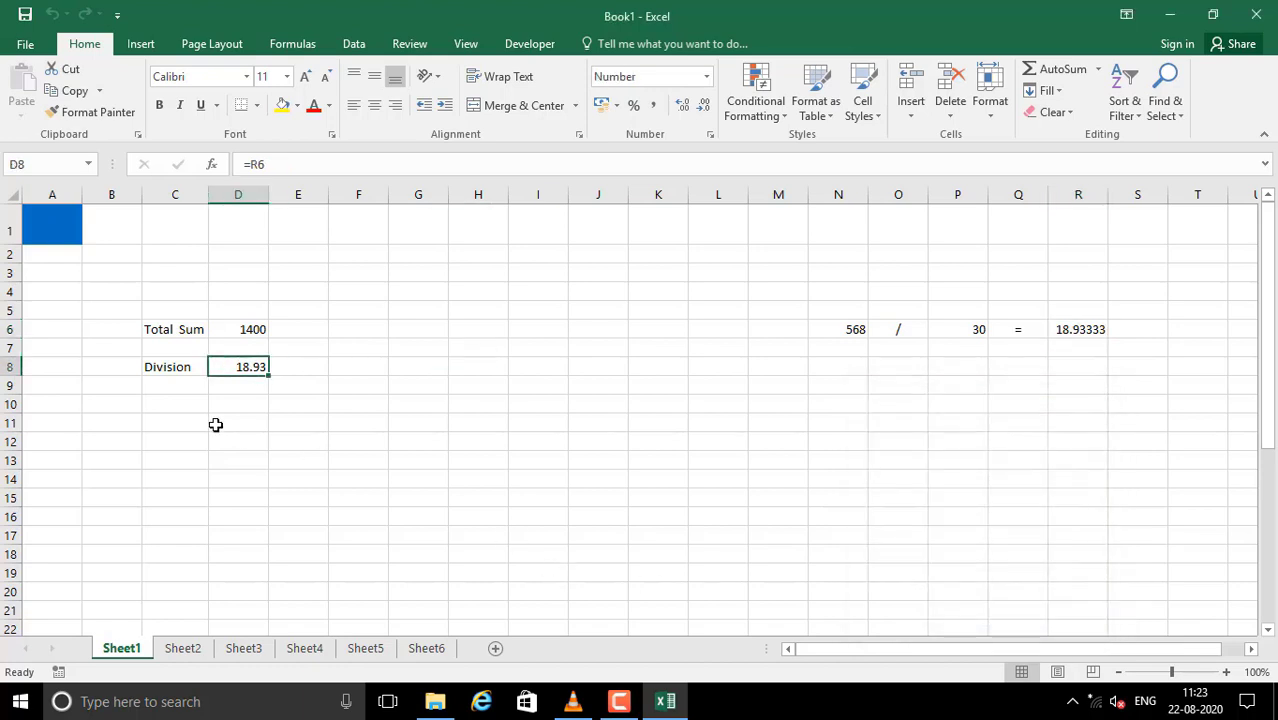
left_click(163, 387)
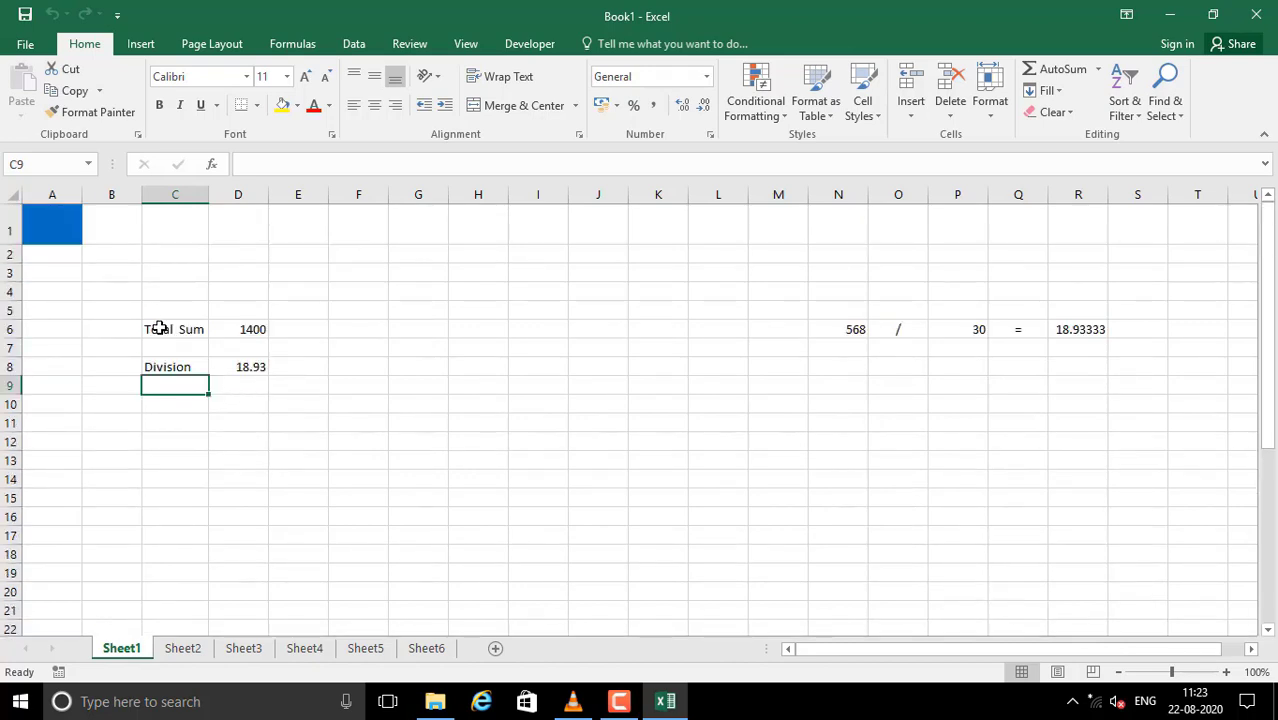
left_click_drag(157, 330, 222, 359)
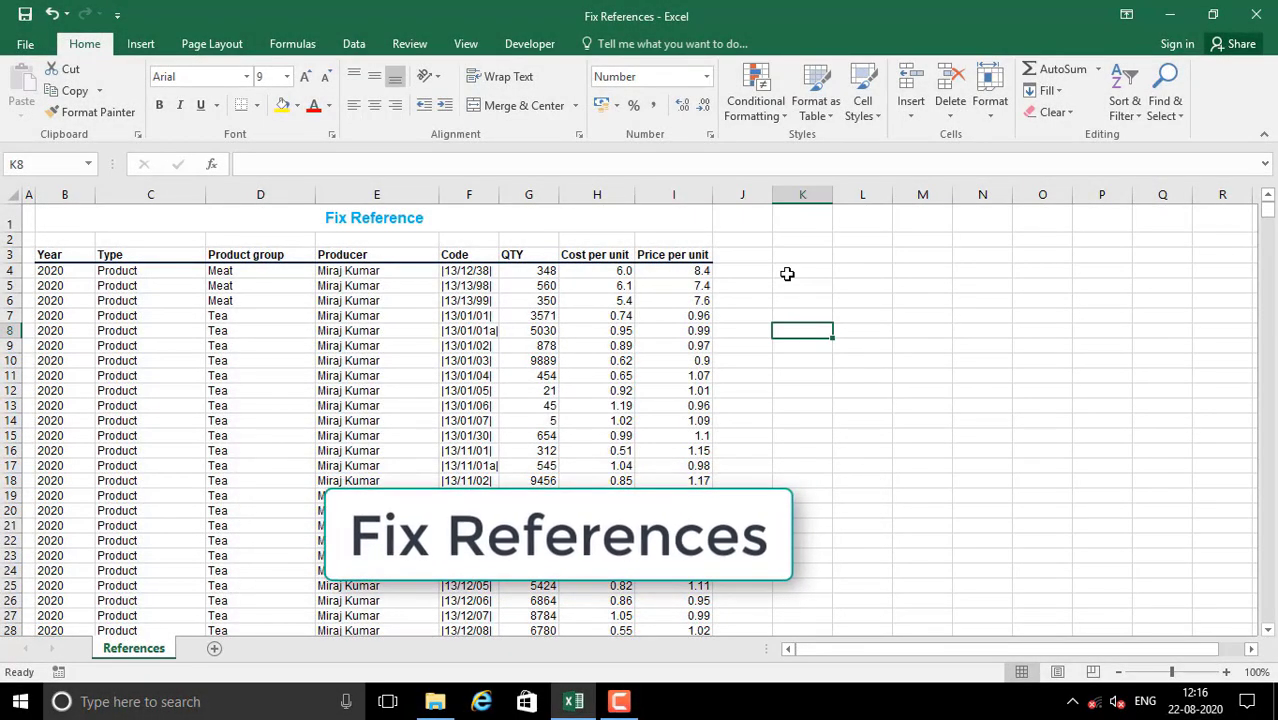
- Replace the three Meat entries in the Product group cells D4:D6 with "Lunch" in a single entry
left_click(787, 273)
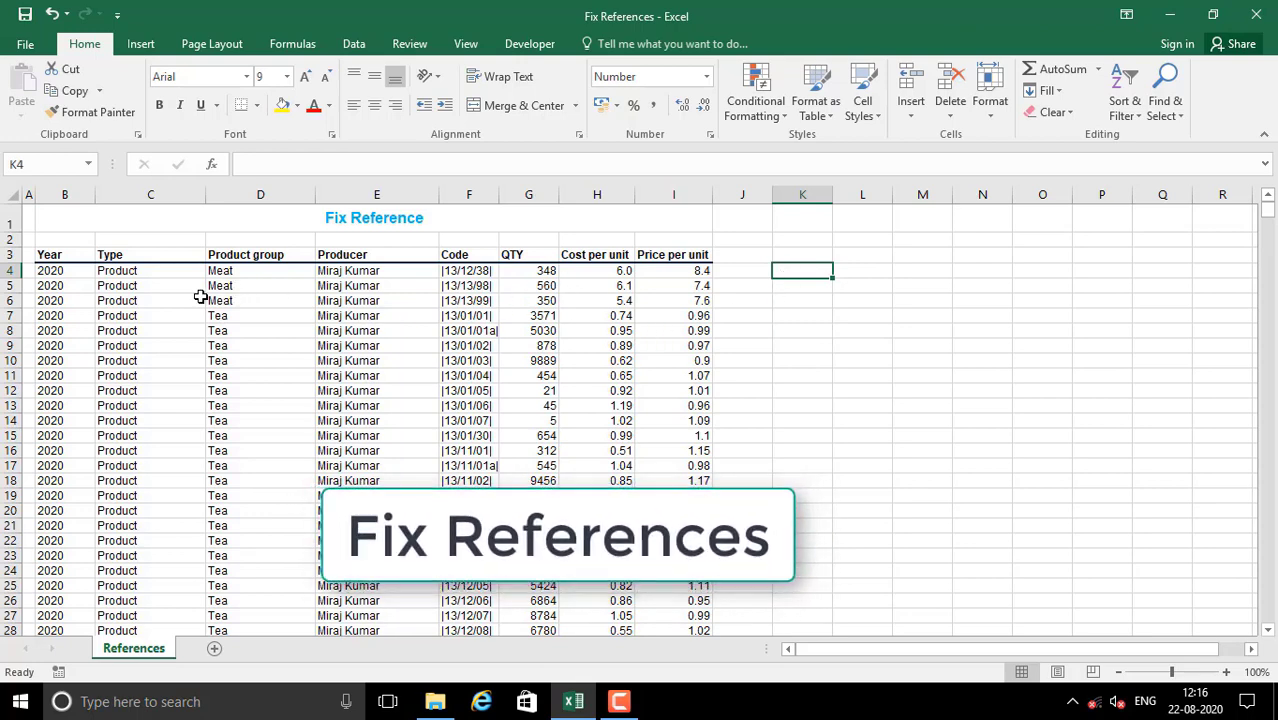
left_click_drag(218, 272, 229, 300)
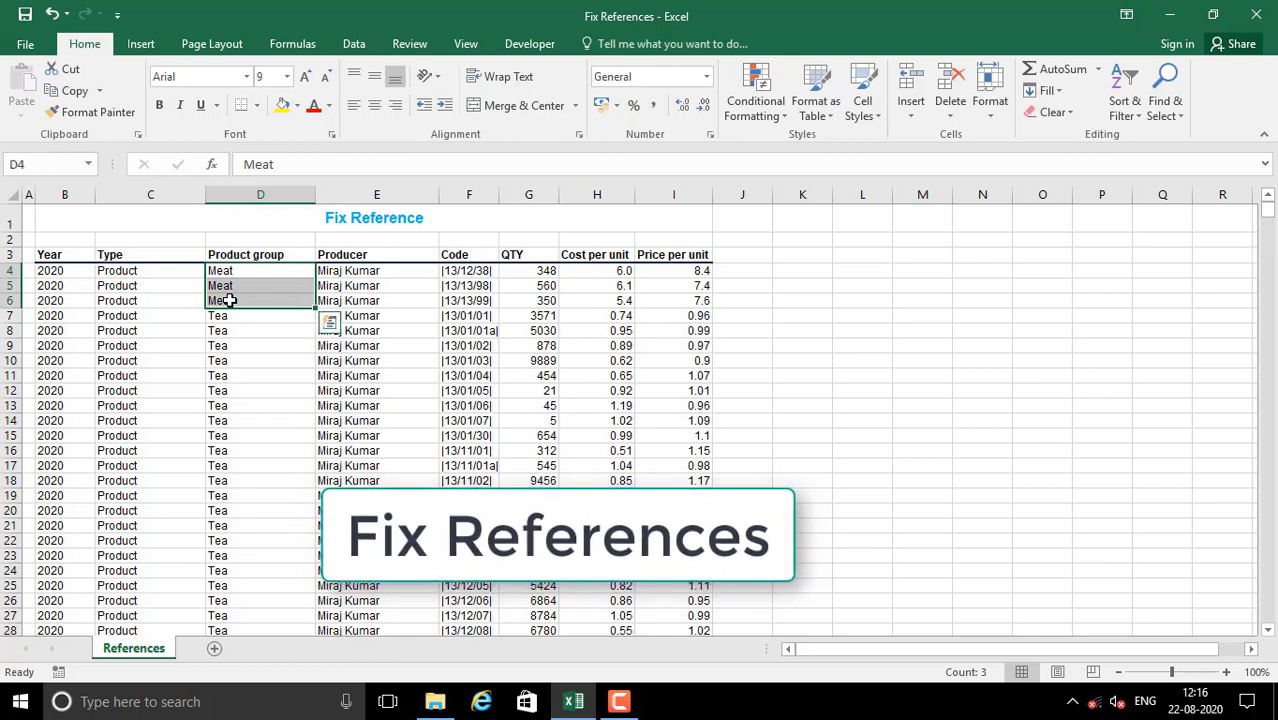
type("aff")
key("BackSpace")
key("BackSpace")
key("BackSpace")
type("TOO")
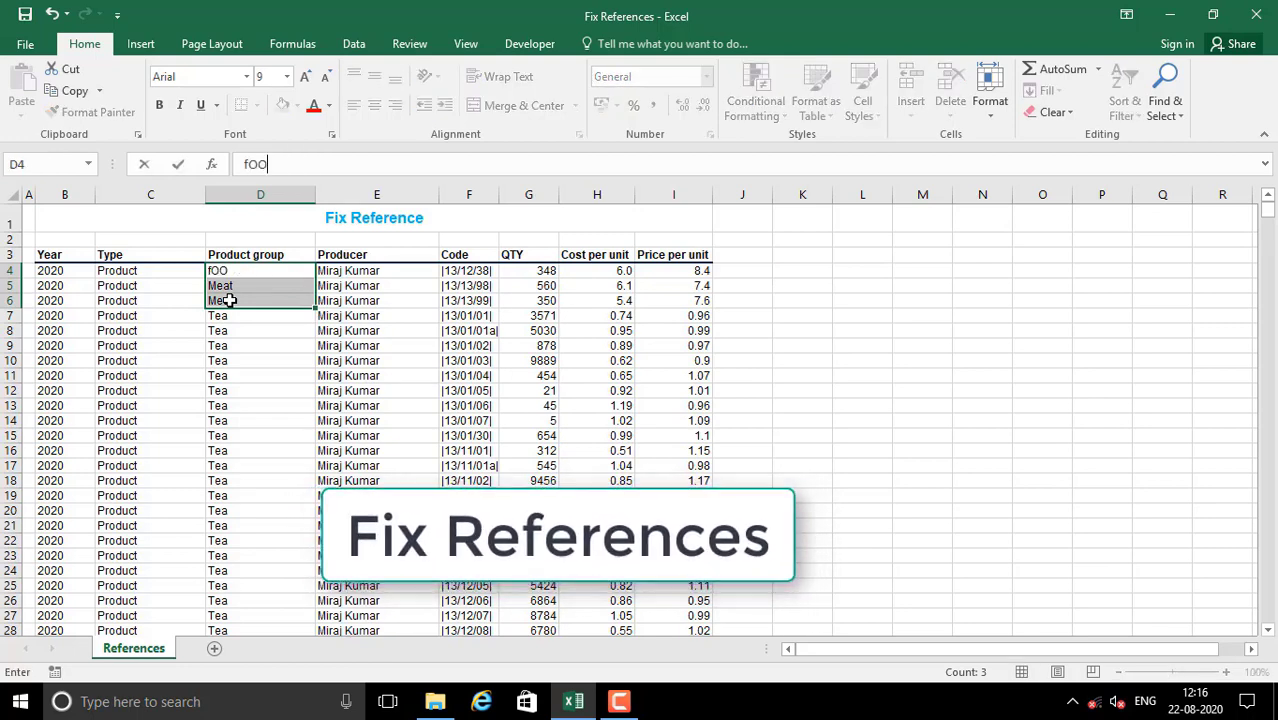
key("BackSpace")
key("BackSpace")
key("BackSpace")
type("IU")
key("BackSpace")
key("BackSpace")
type("Lunch")
key("ctrl+Return")
left_click(790, 358)
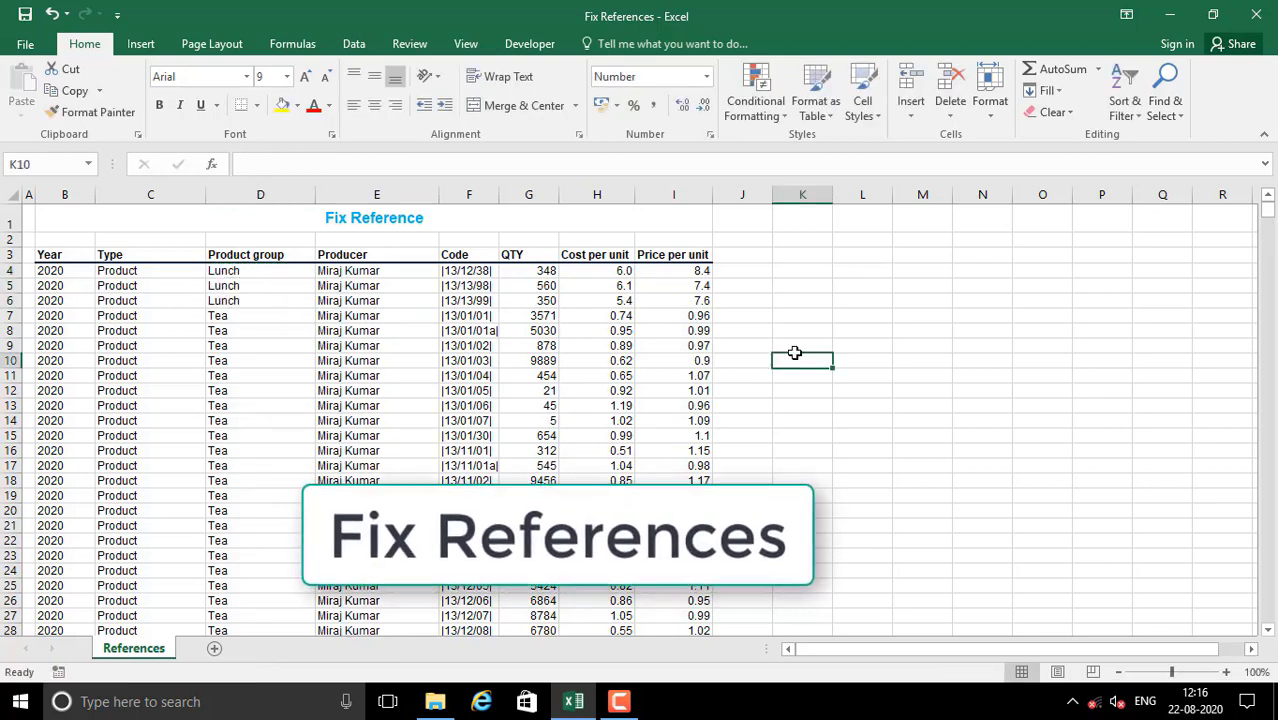
- Examine the product group, quantity, cost per unit and price per unit in row 4
left_click(788, 273)
left_click(550, 273)
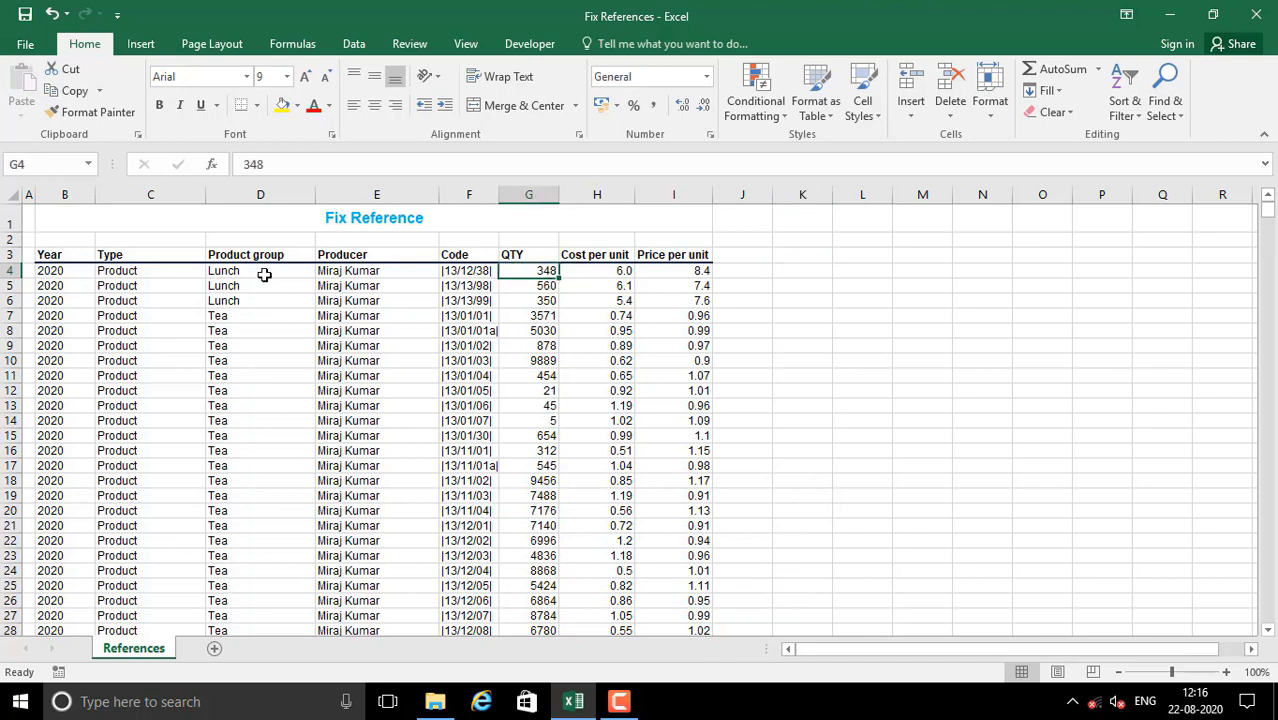
left_click(244, 271)
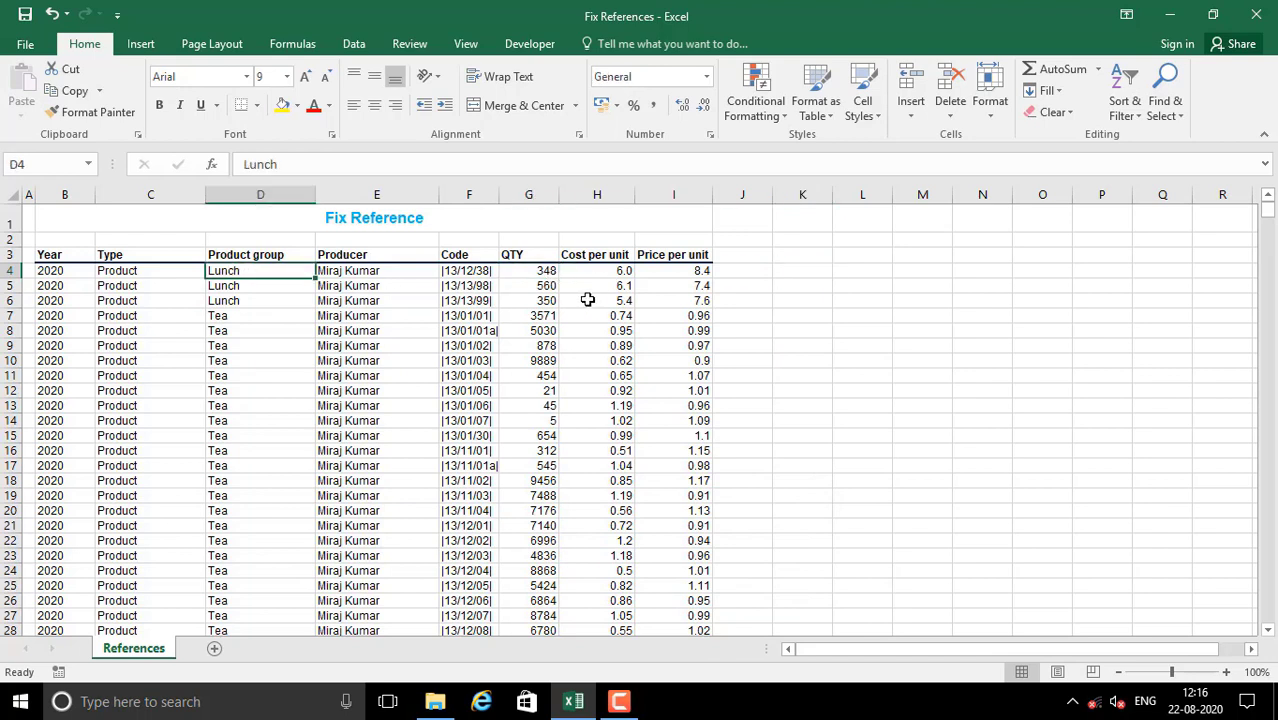
left_click(548, 273)
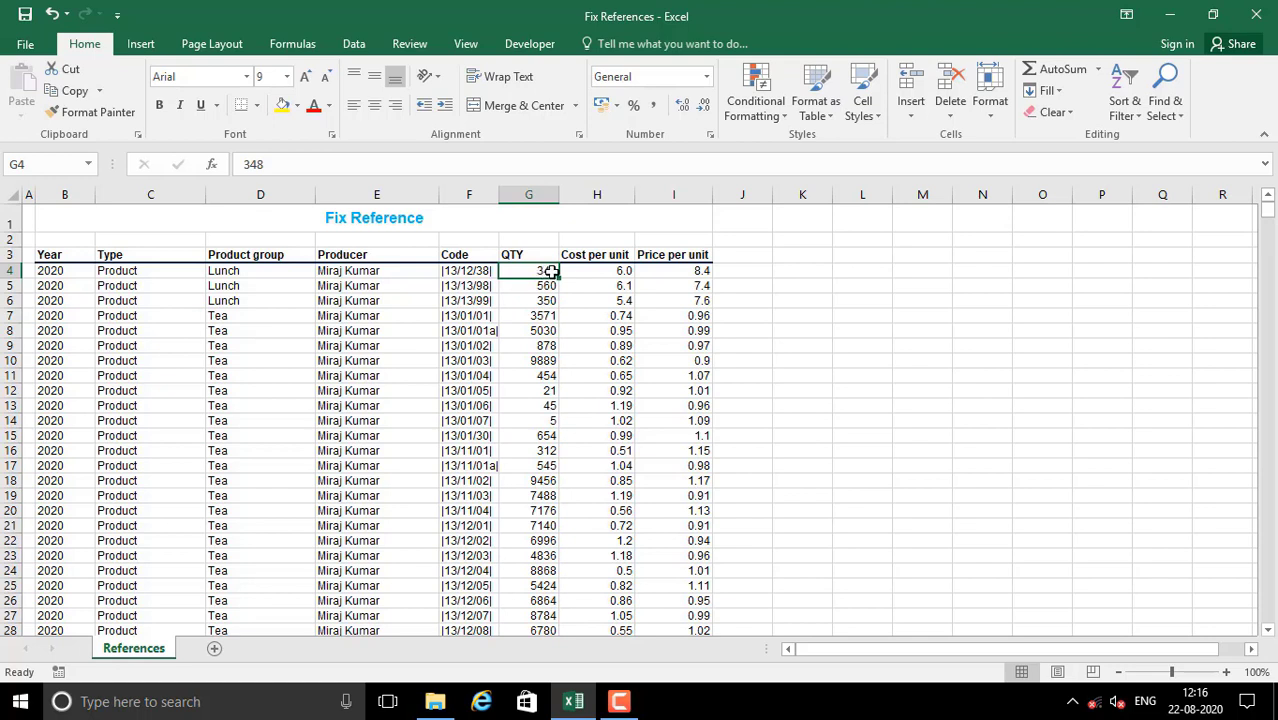
left_click(592, 271)
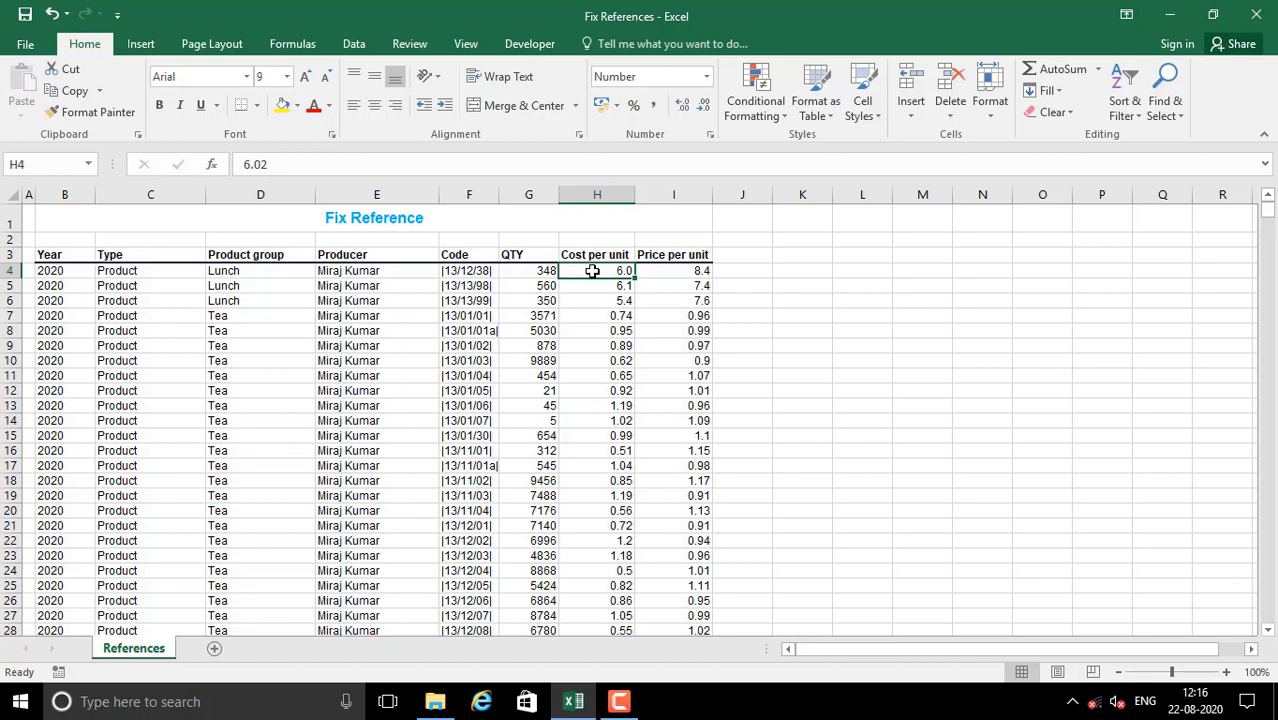
left_click(673, 254)
left_click(680, 270)
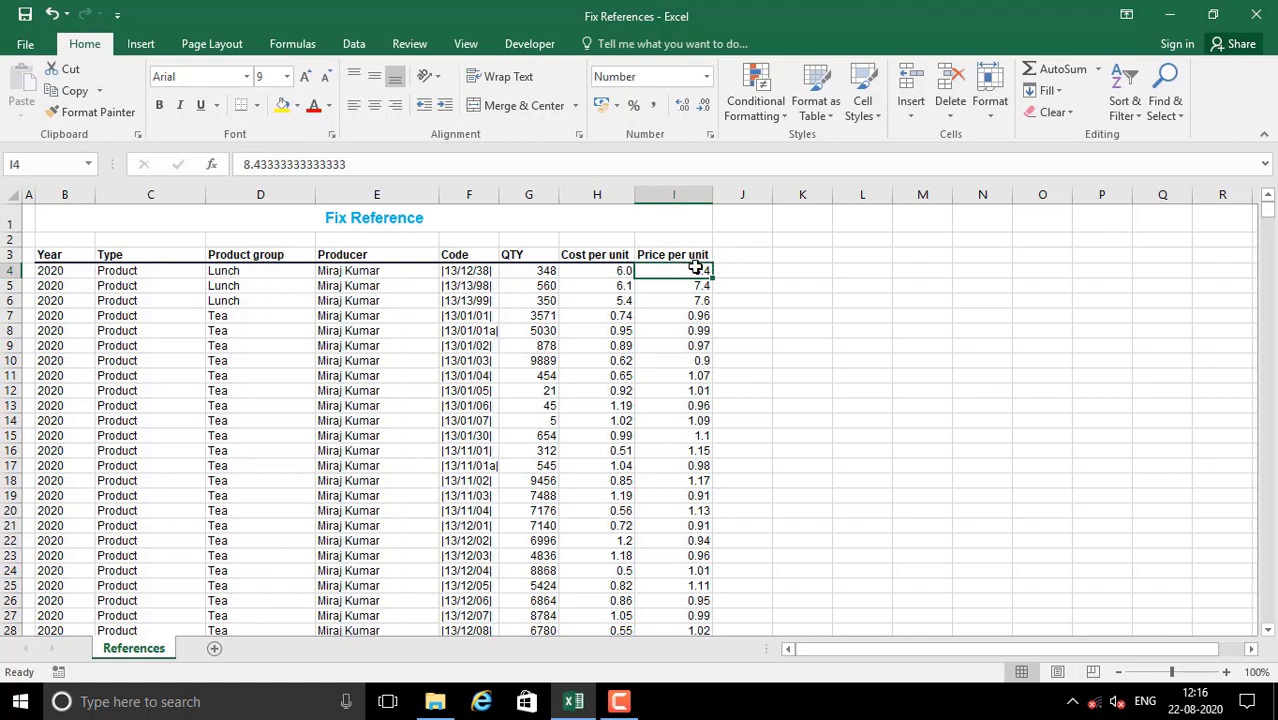
- Multiply the quantity by the cost per unit in K4 with the formula =G4*H4
left_click(810, 271)
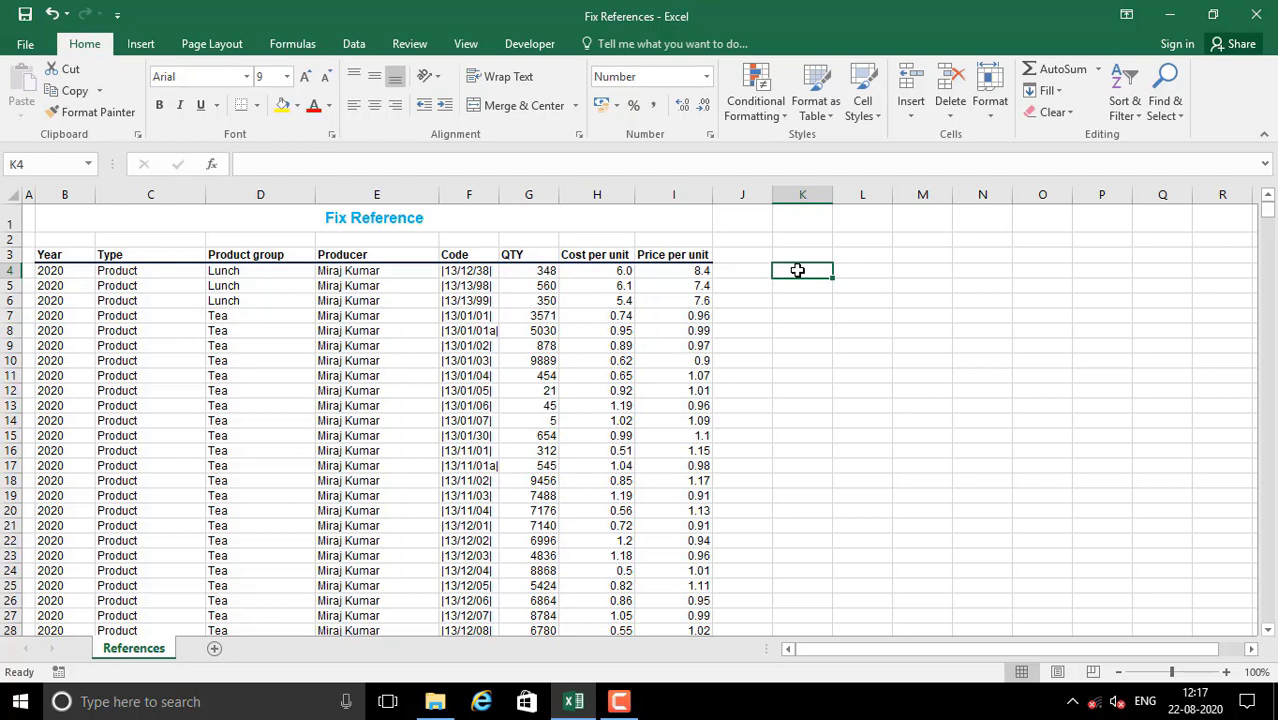
type("=")
left_click(551, 271)
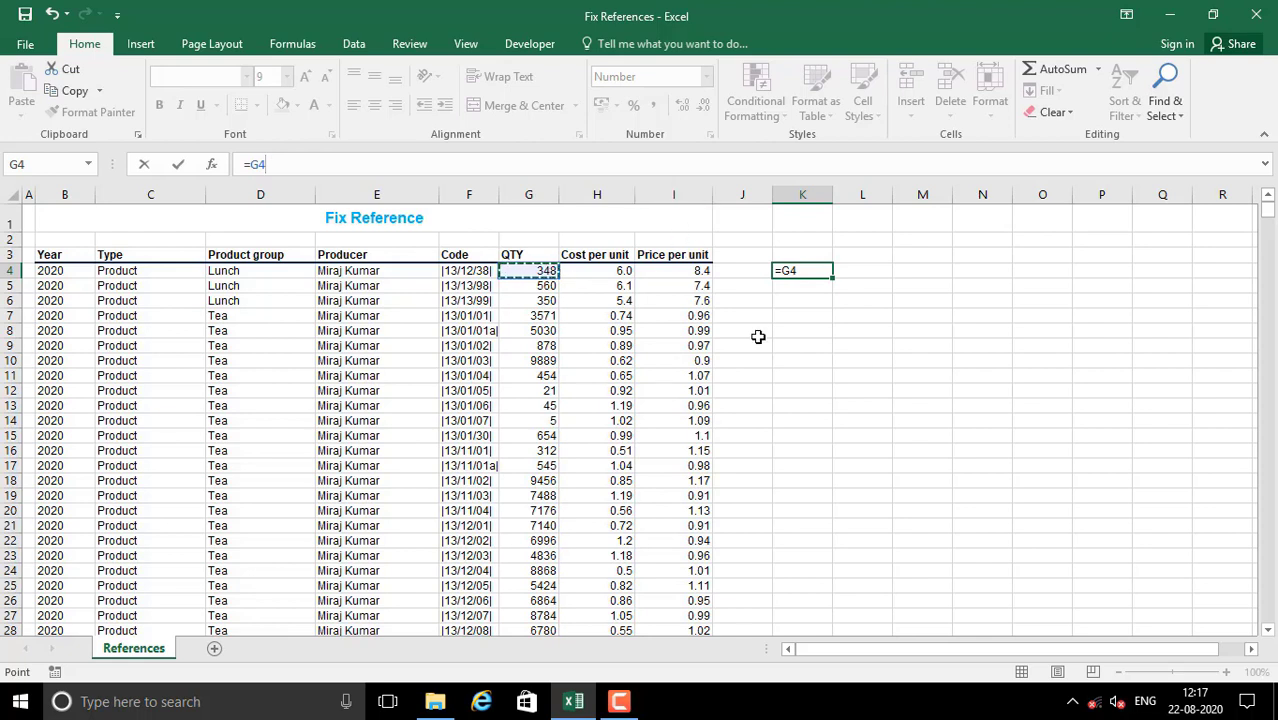
type("*")
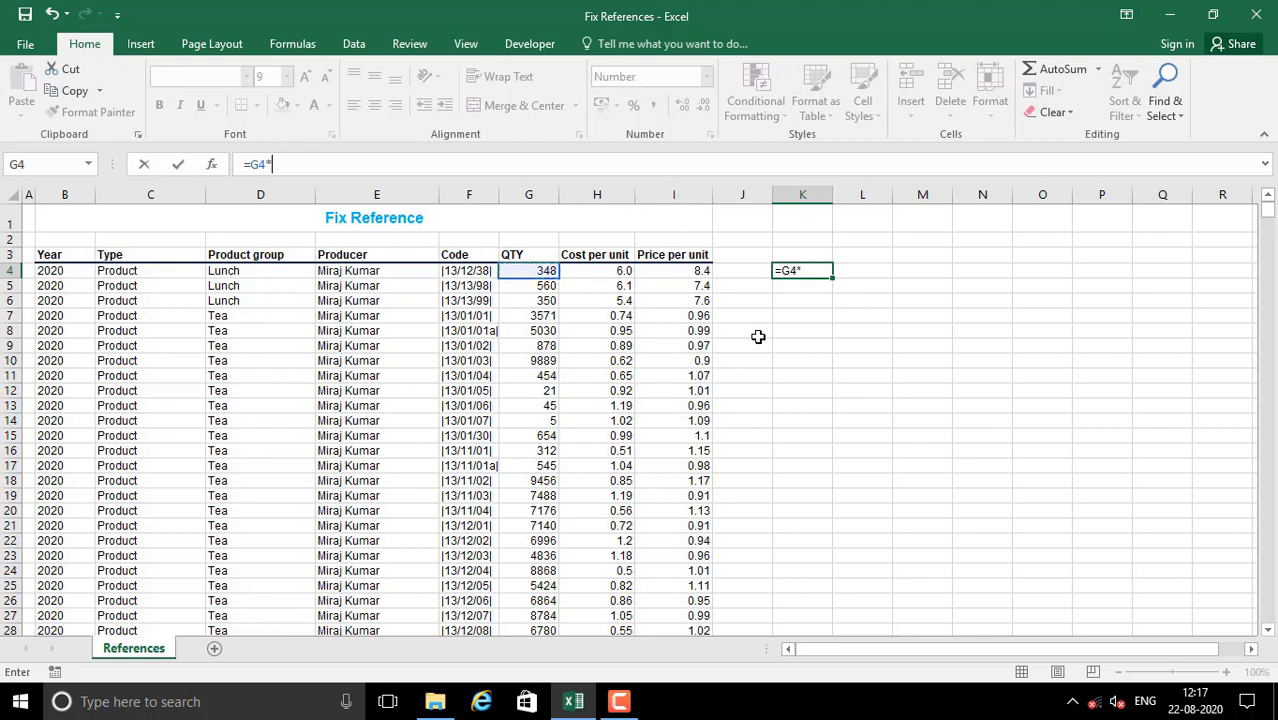
left_click(621, 271)
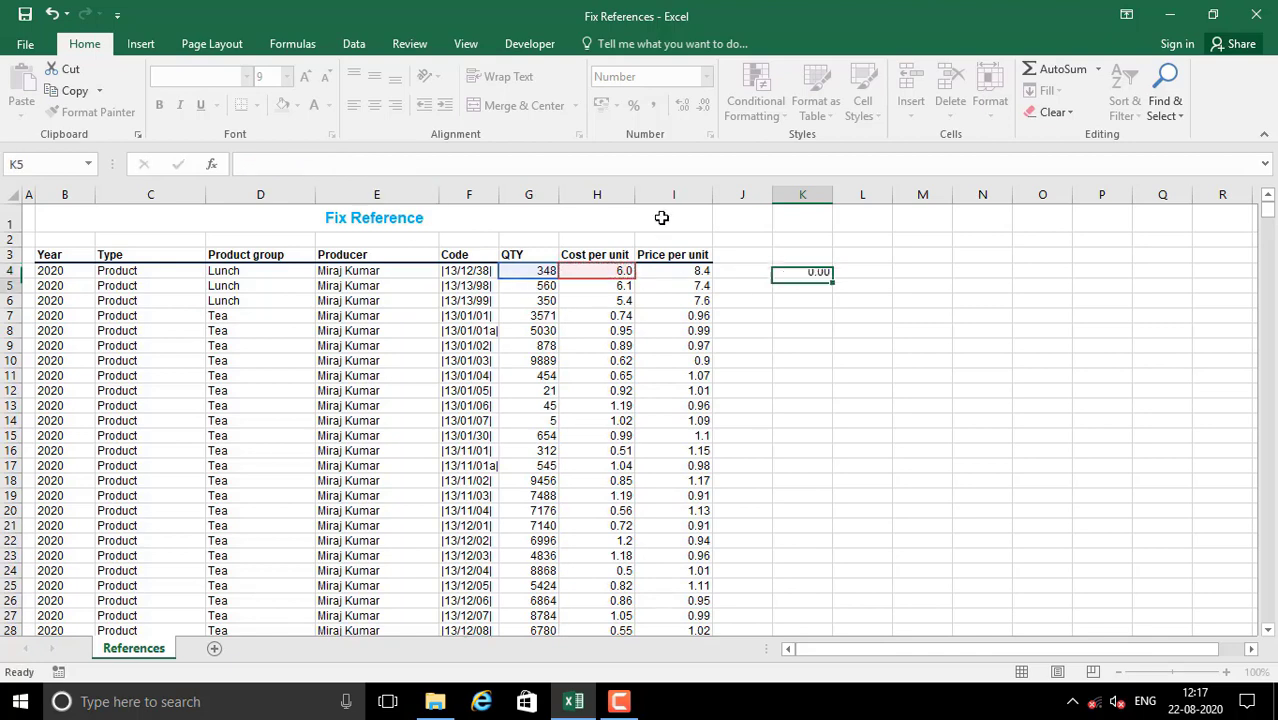
key("Return")
left_click(800, 272)
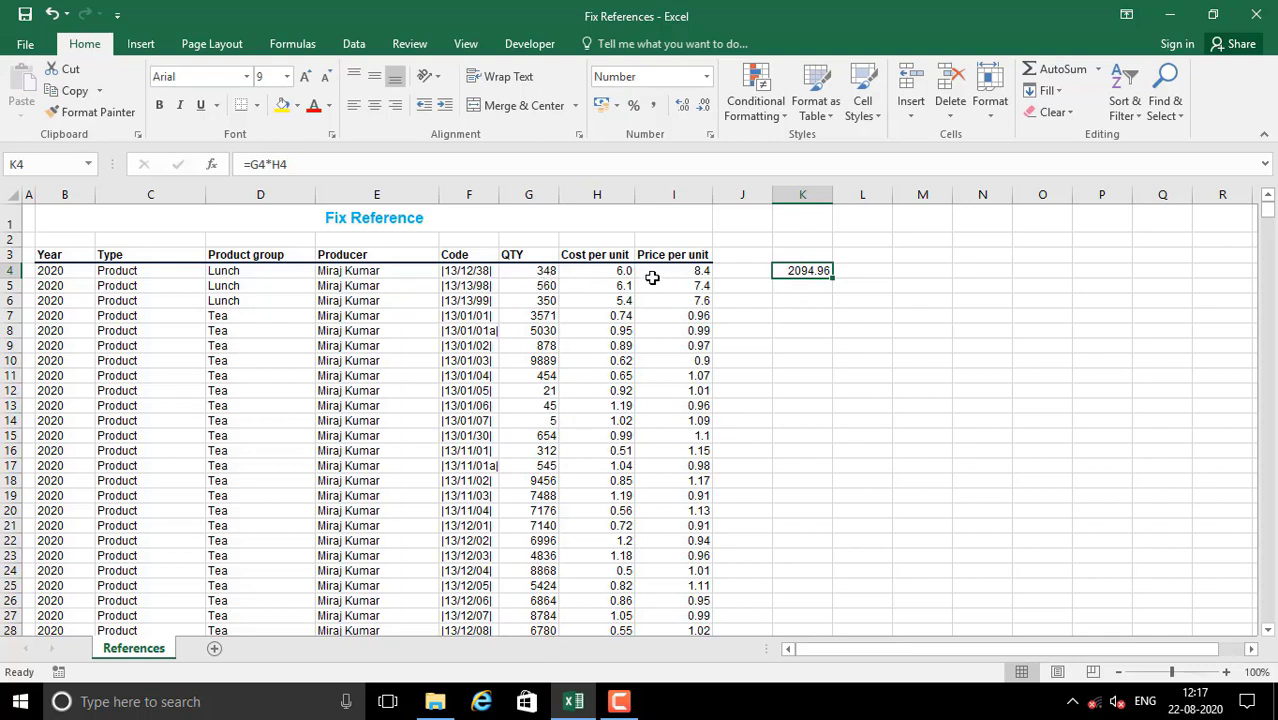
- Copy the formula from K4 into the neighbouring cell L4
left_click(863, 271)
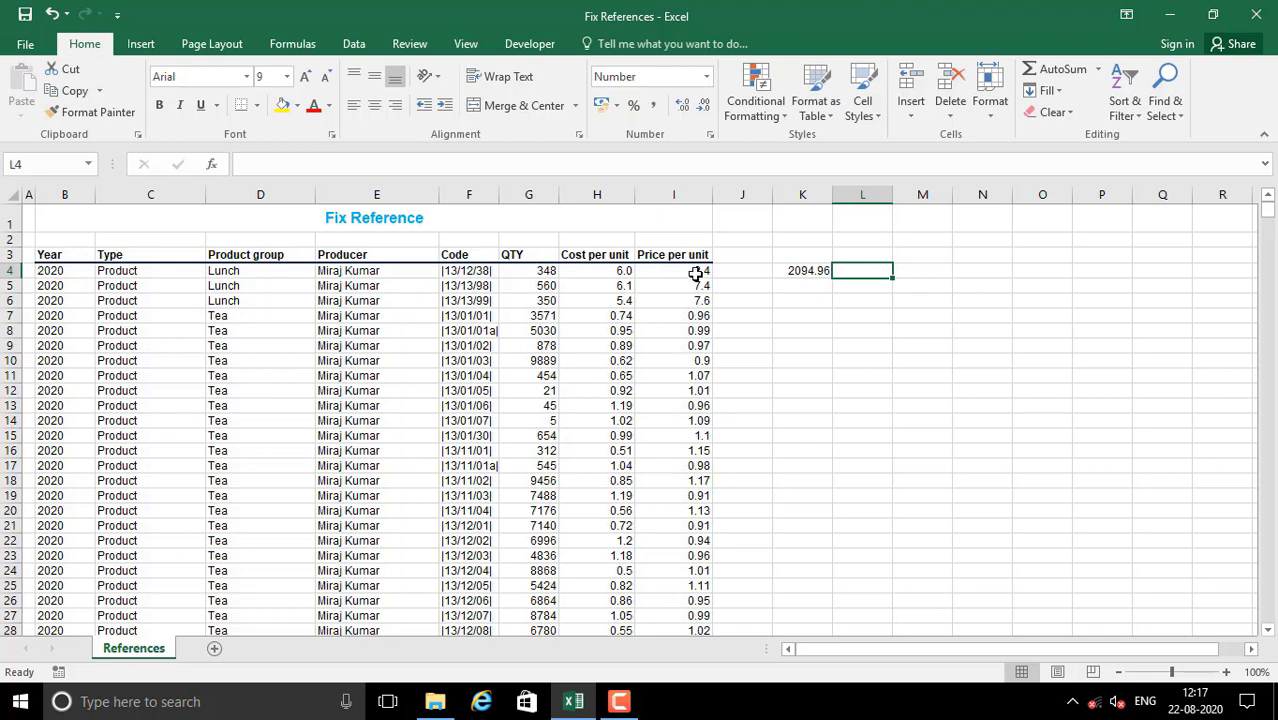
left_click(792, 273)
key("ctrl+c")
left_click(868, 271)
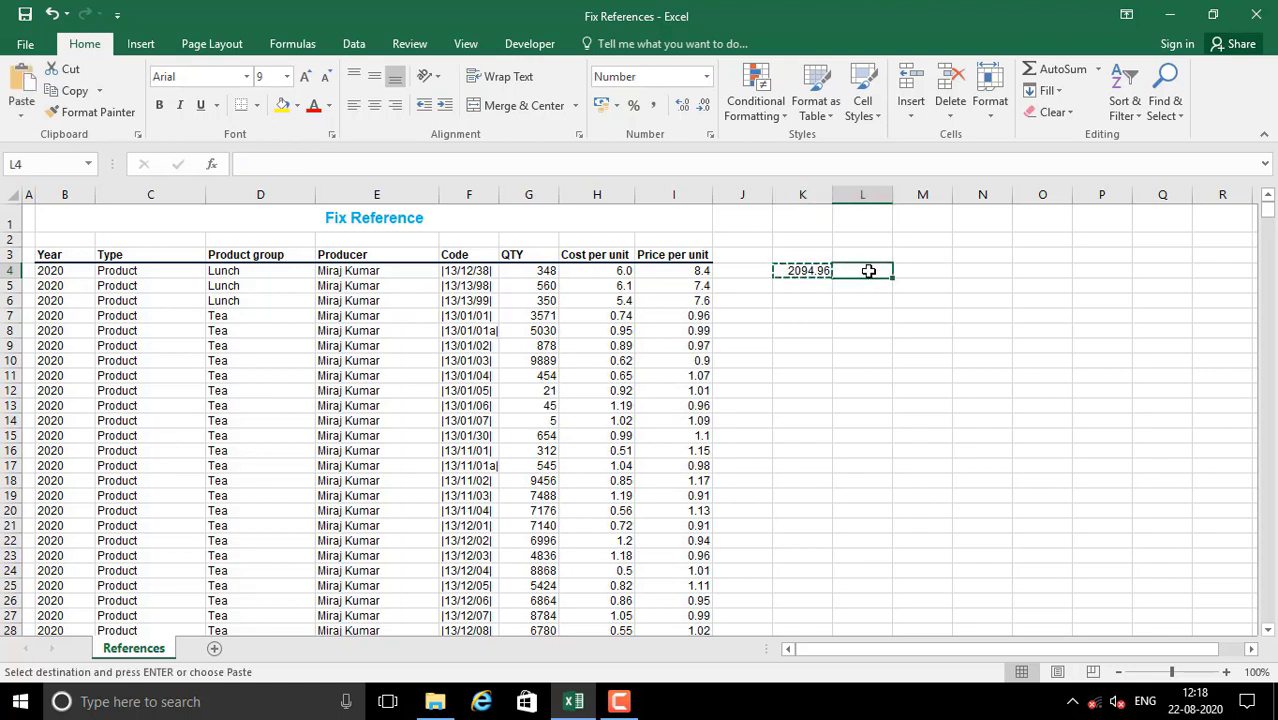
key("ctrl+v")
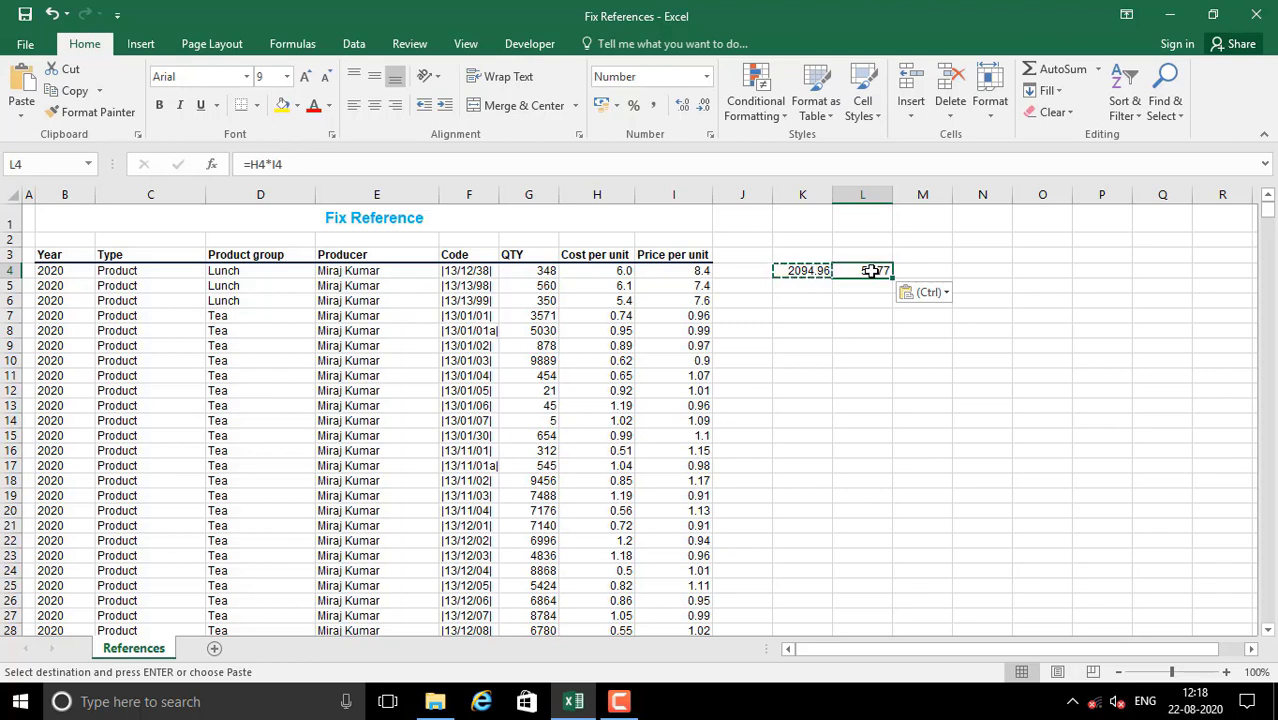
- Inspect the H4 and I4 references in L4's formula, and start removing the stray B1 reference from it
left_click(256, 165)
left_click_drag(252, 165, 285, 165)
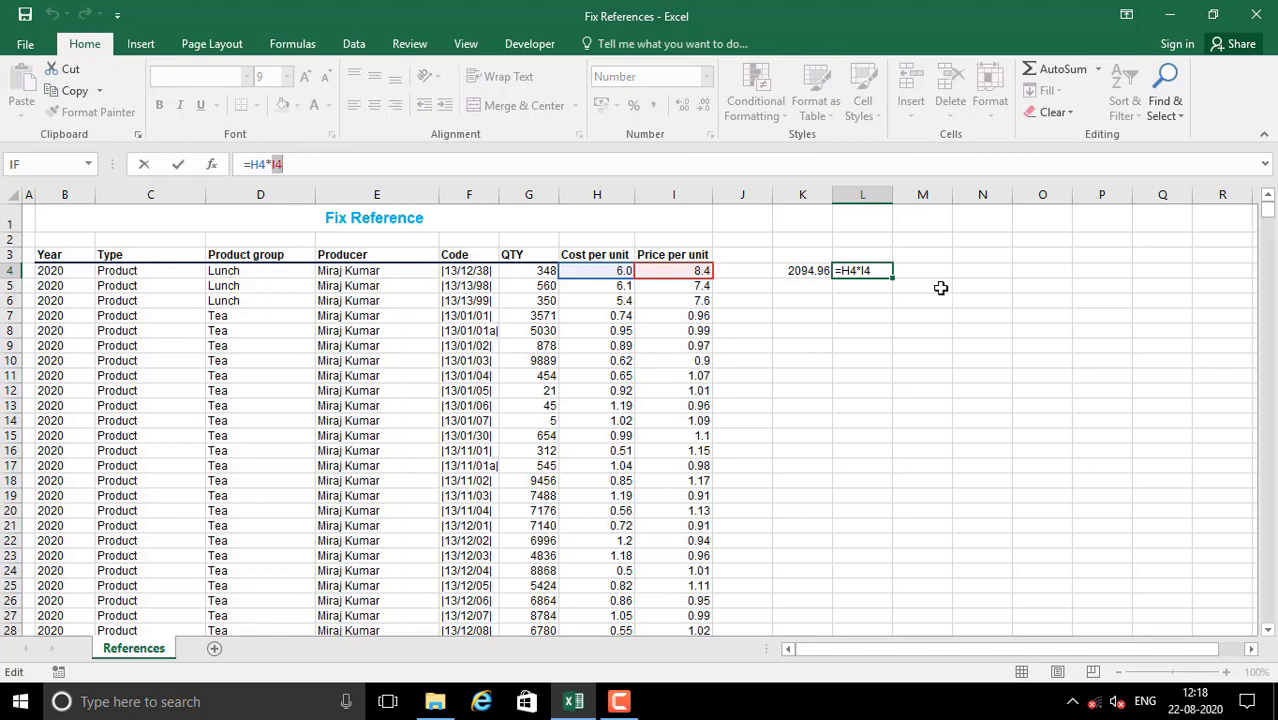
left_click(436, 218)
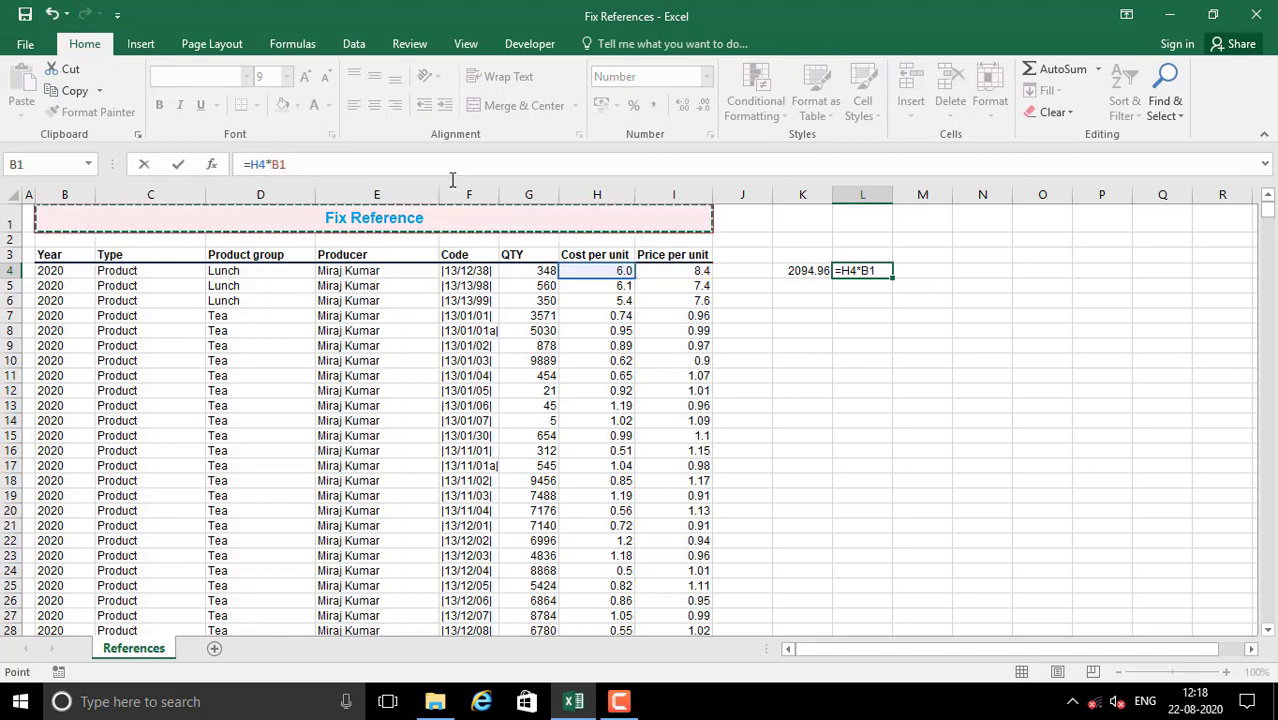
key("BackSpace")
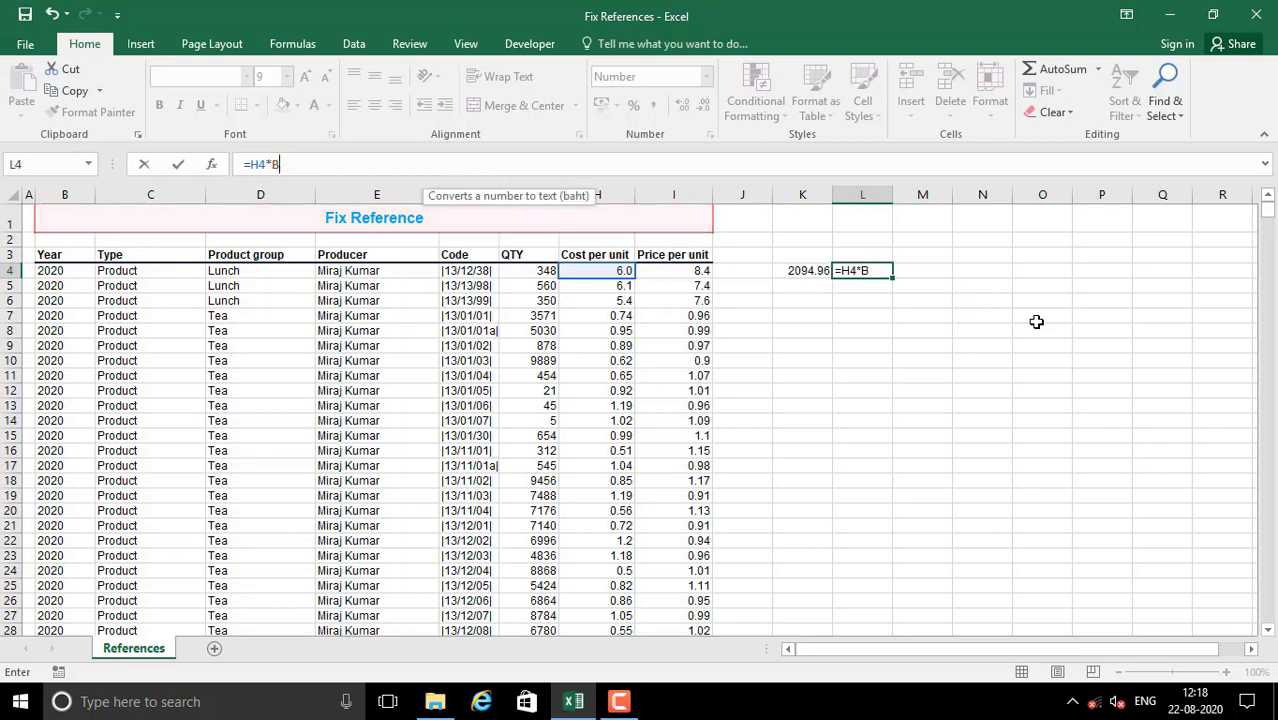
key("BackSpace")
key("BackSpace")
key("BackSpace")
key("Escape")
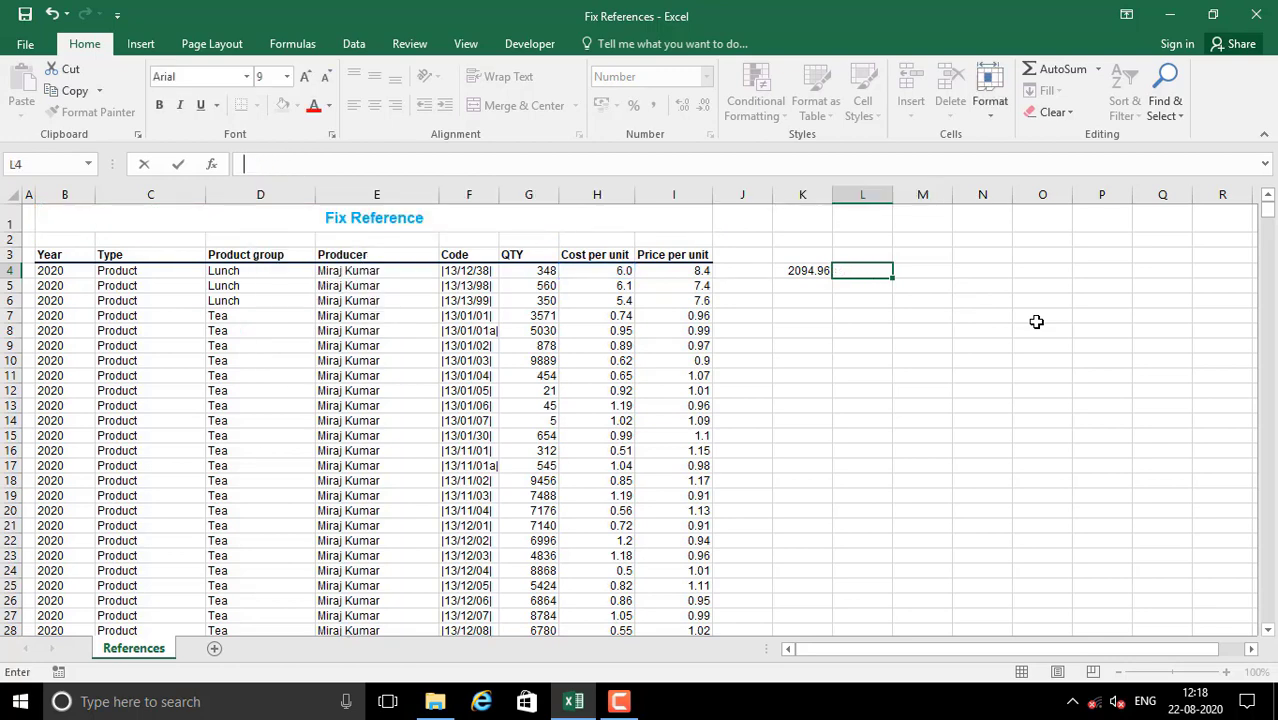
left_click(953, 327)
- Copy the relative formula =G4*H4 from cell K4 into cell L4 and compare the two formulas
left_click(860, 273)
left_click(795, 271)
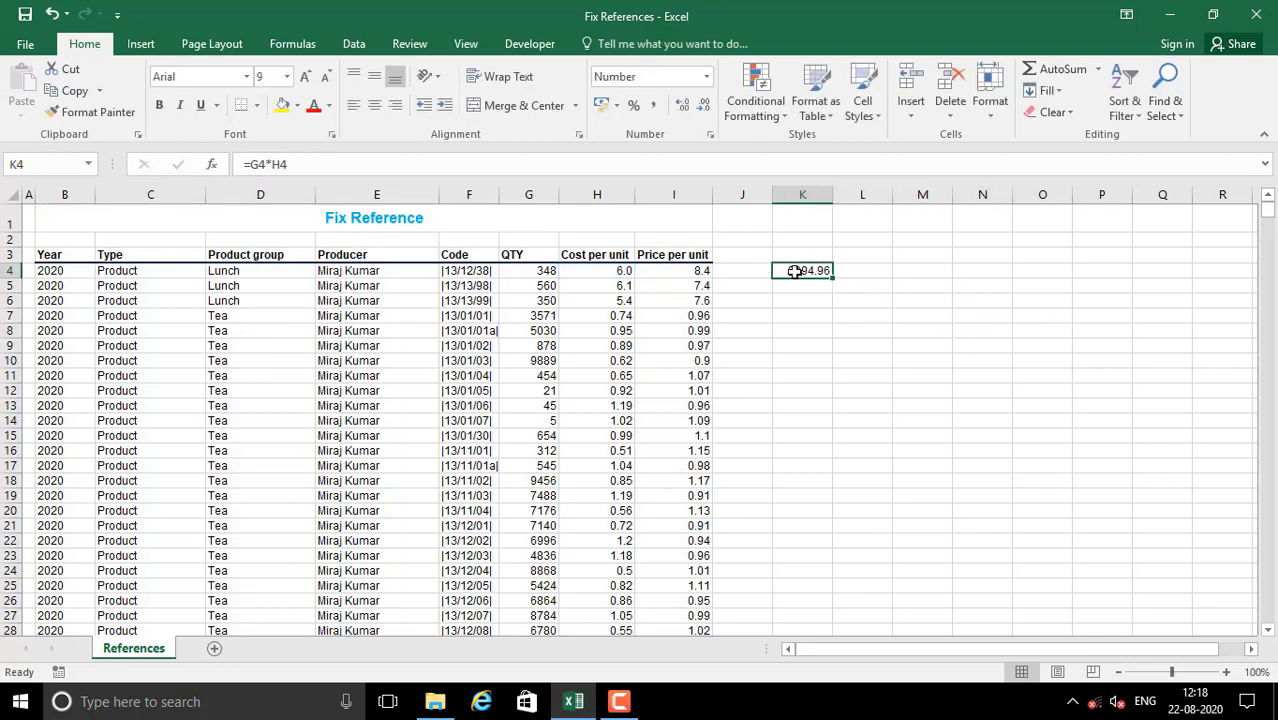
key("ctrl+c")
left_click(866, 272)
key("ctrl+v")
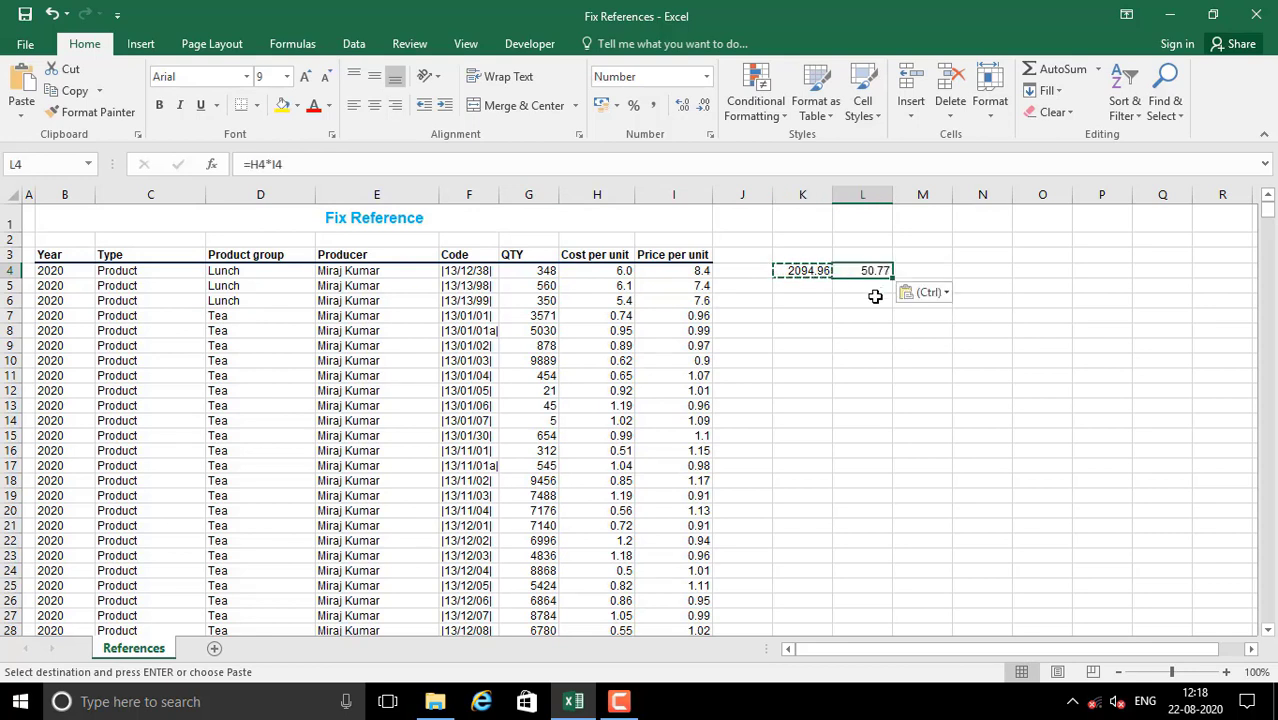
left_click(875, 296)
left_click(864, 270)
left_click(805, 271)
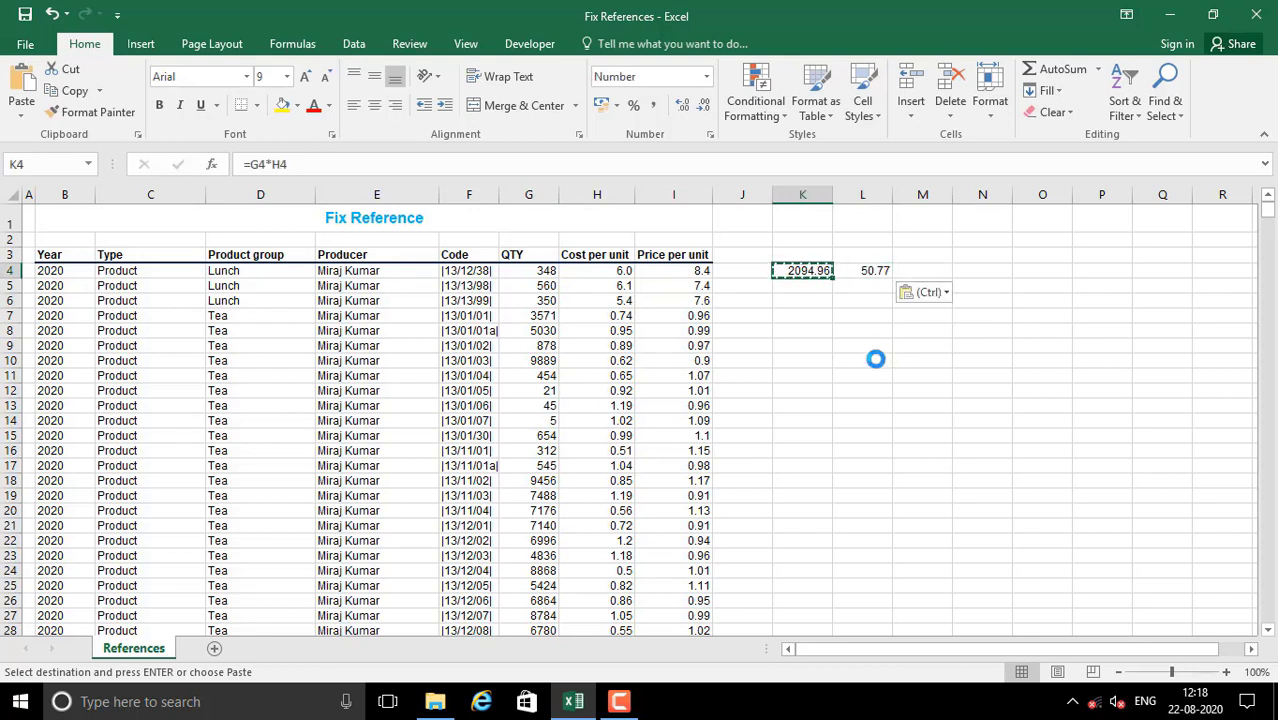
key("Escape")
- Lock the column of the quantity reference in cell K4 so its formula reads =$G4*H4
left_click(805, 330)
left_click(798, 272)
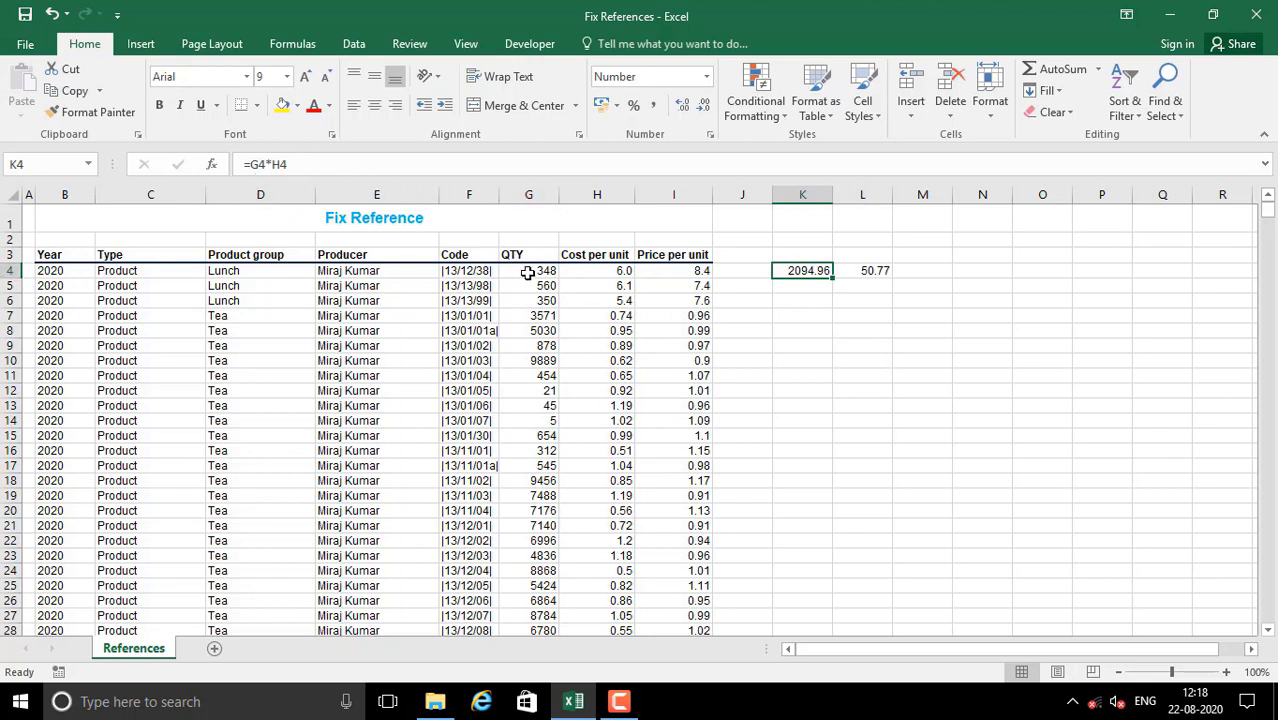
left_click(251, 166)
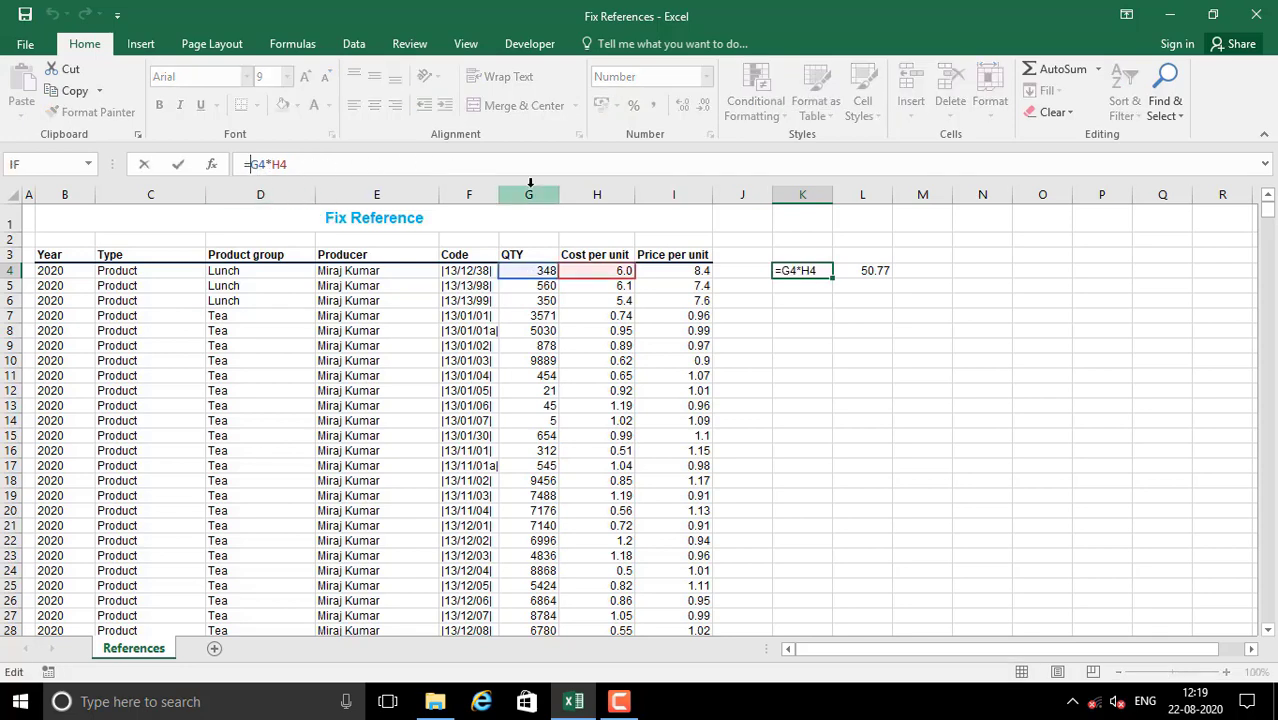
type("$")
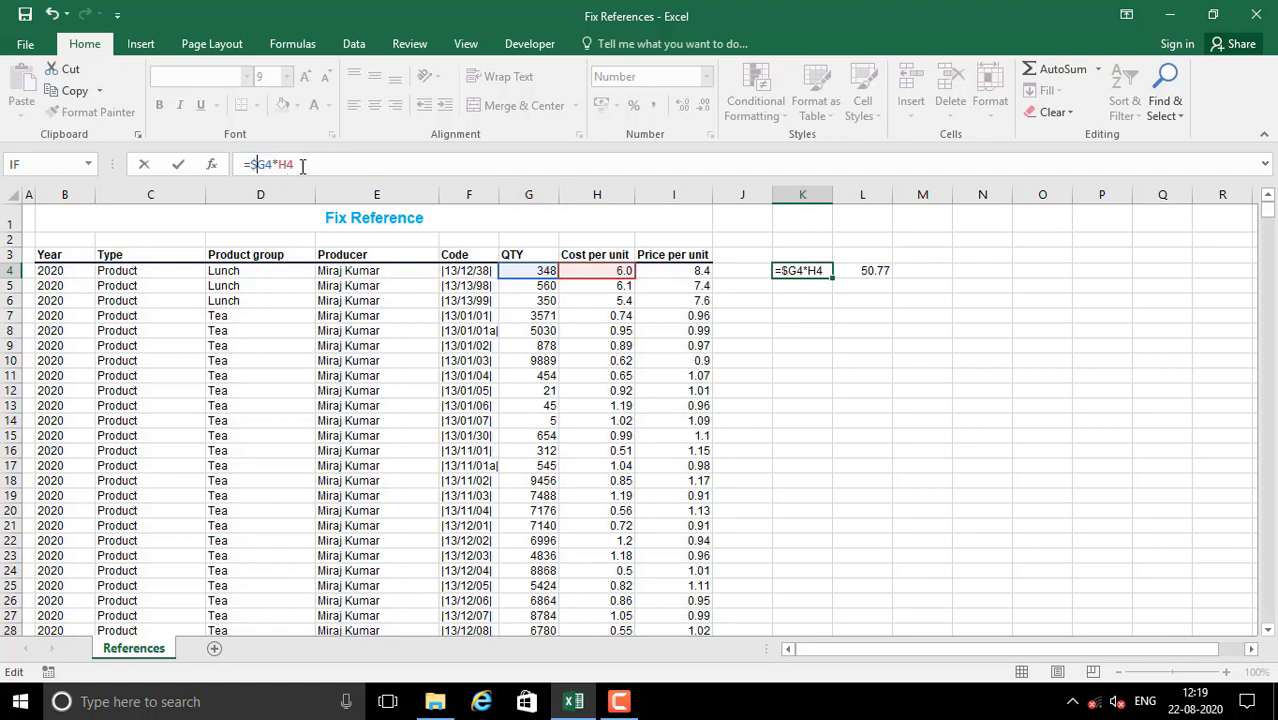
key("Return")
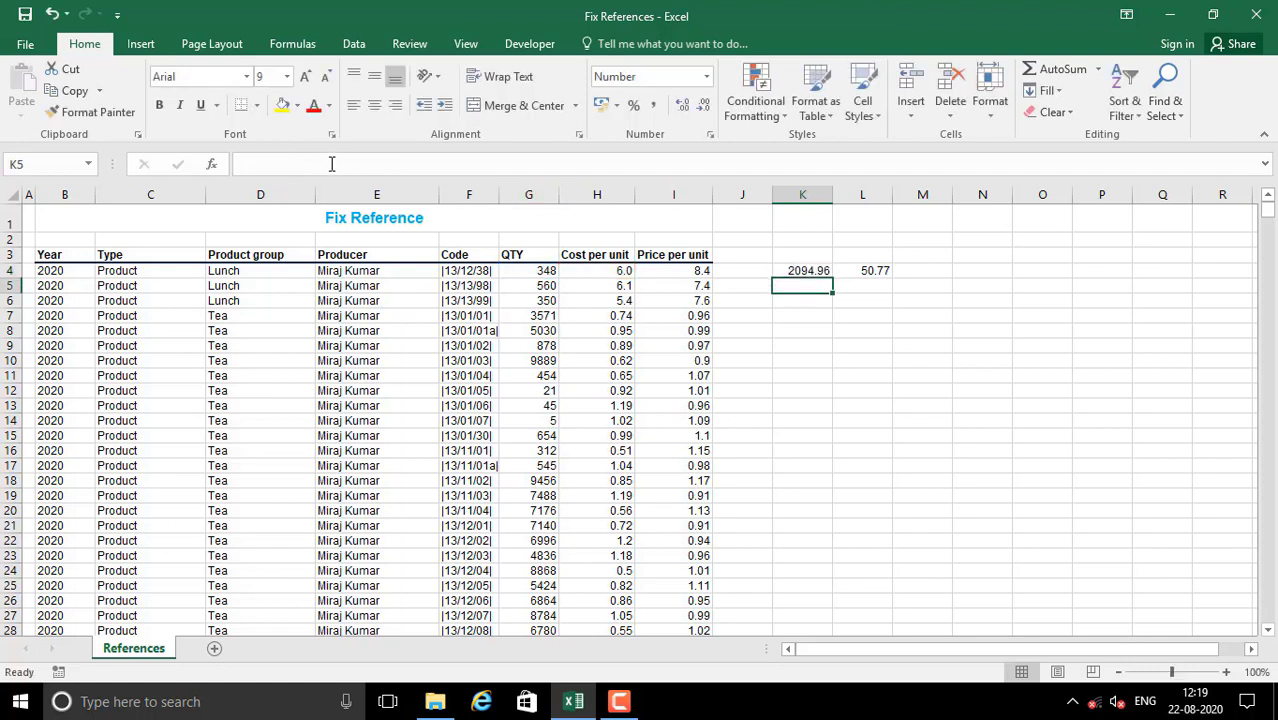
- Copy the column-locked formula from cell K4 into cell L4, replacing its contents, and check the copied formula
left_click(815, 270)
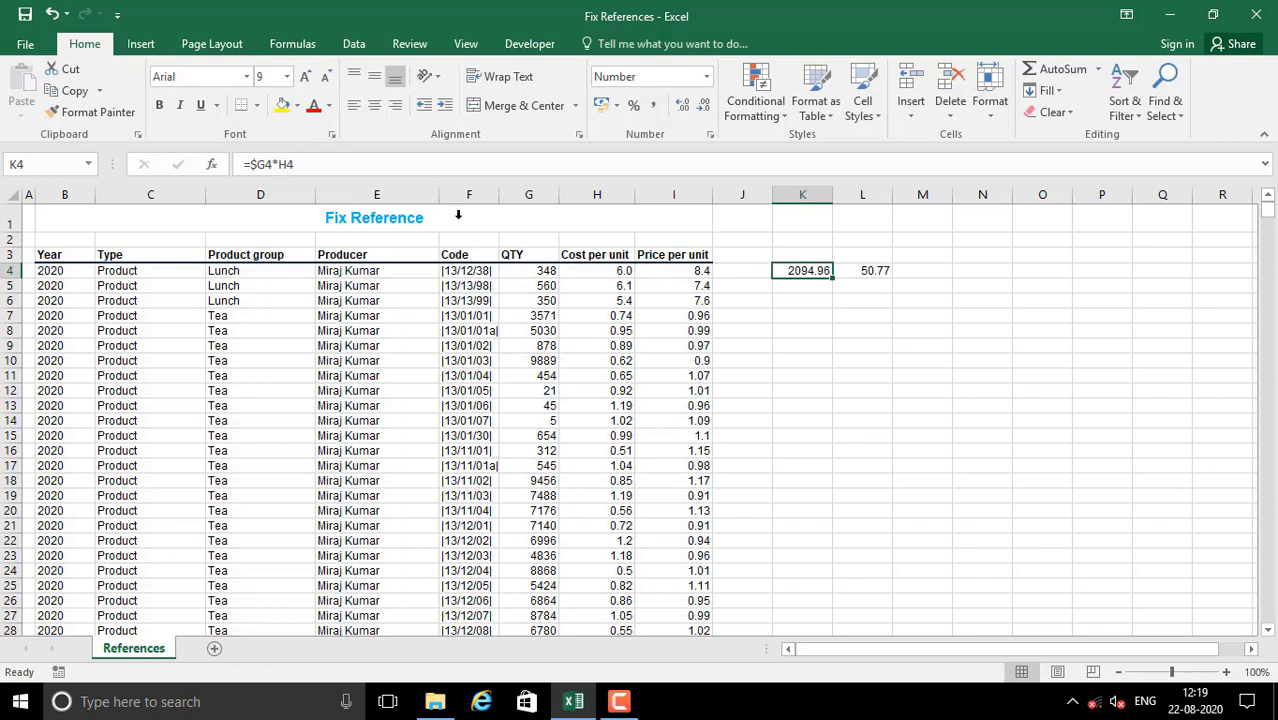
key("ctrl+c")
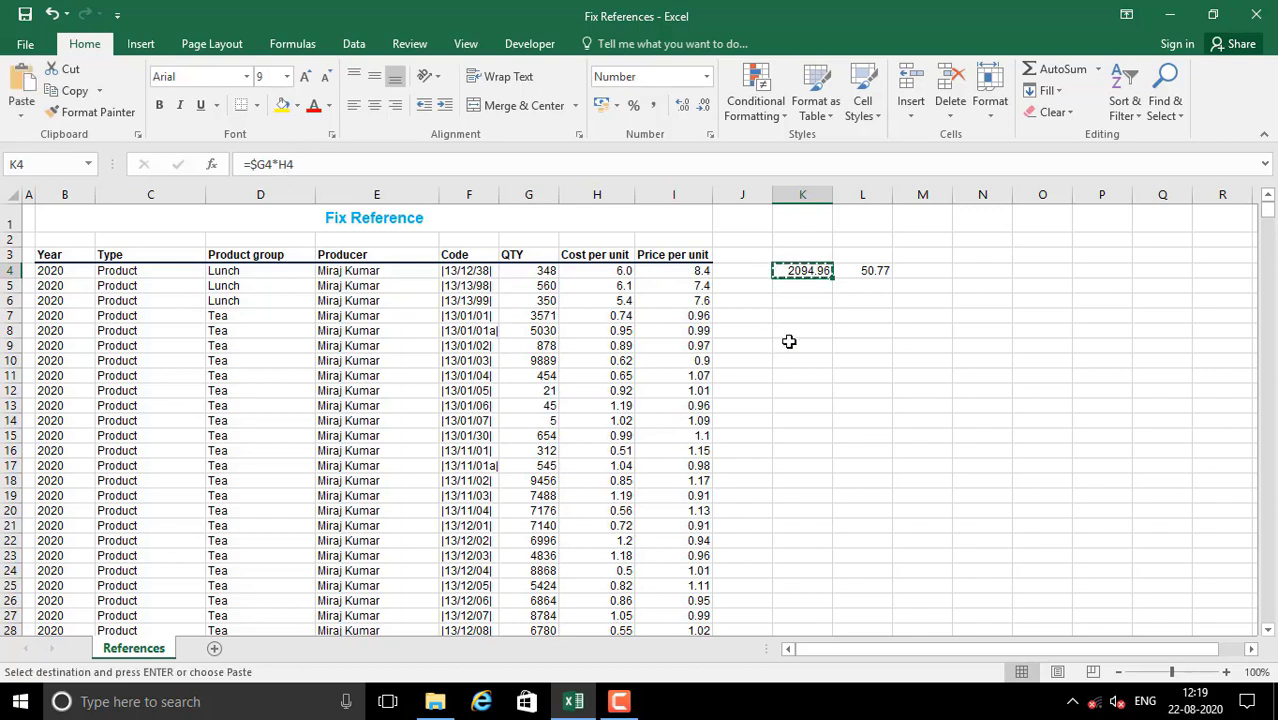
left_click(876, 276)
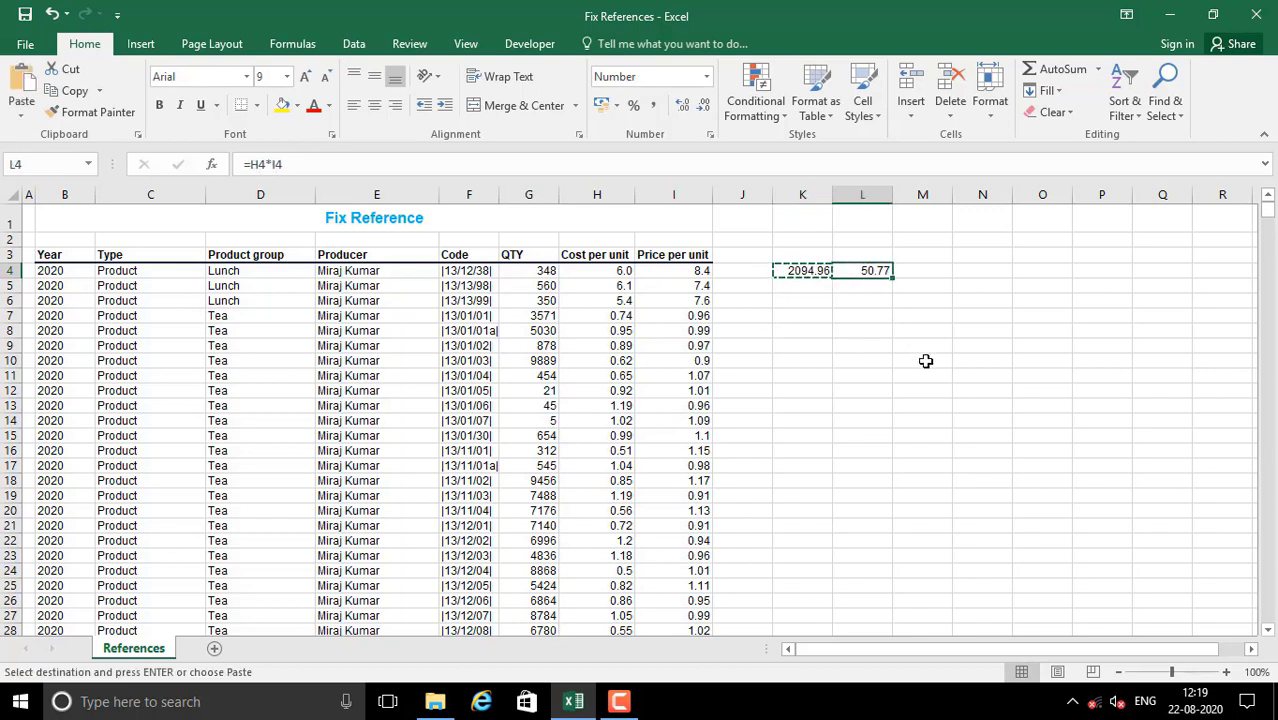
key("ctrl+v")
left_click(861, 318)
left_click(862, 270)
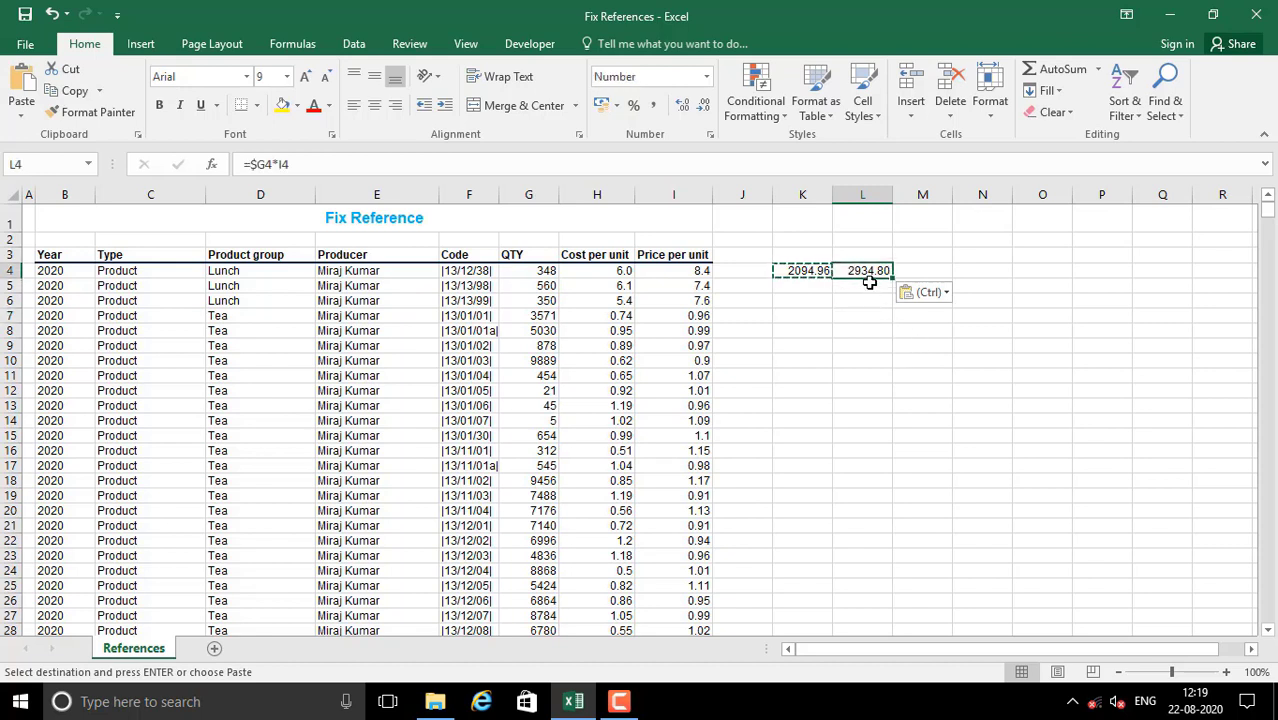
key("Escape")
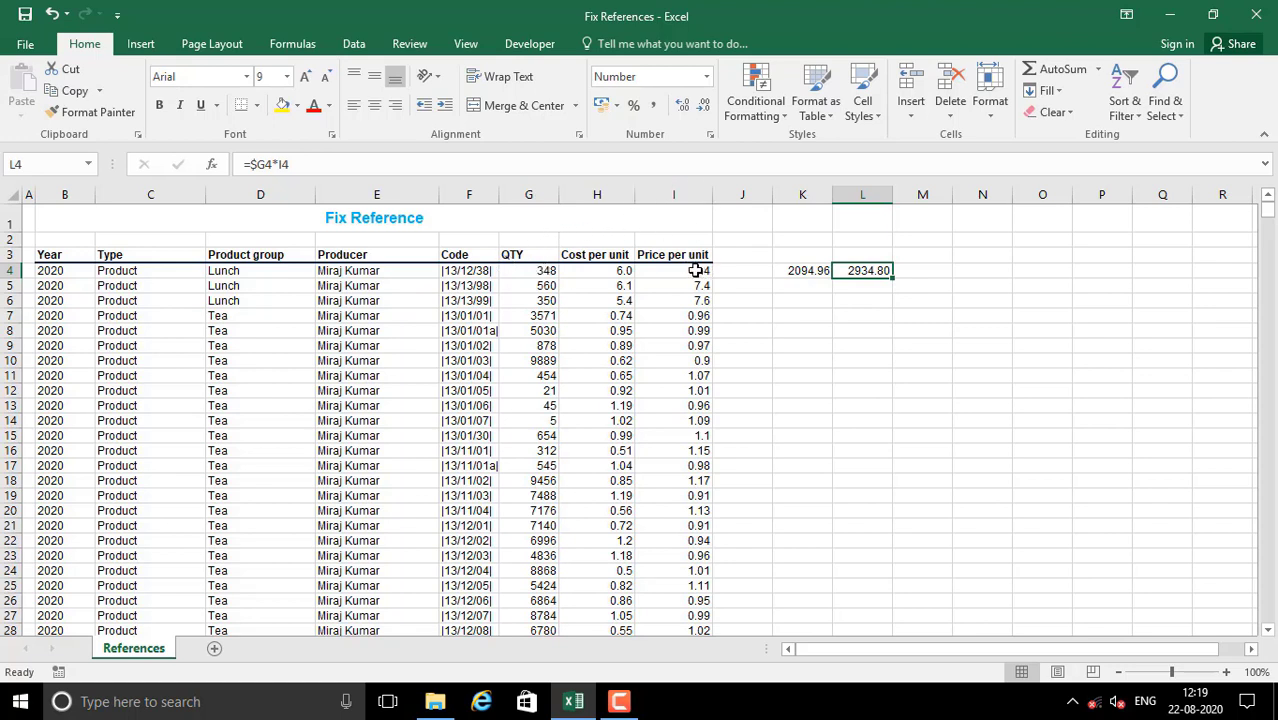
left_click(870, 283)
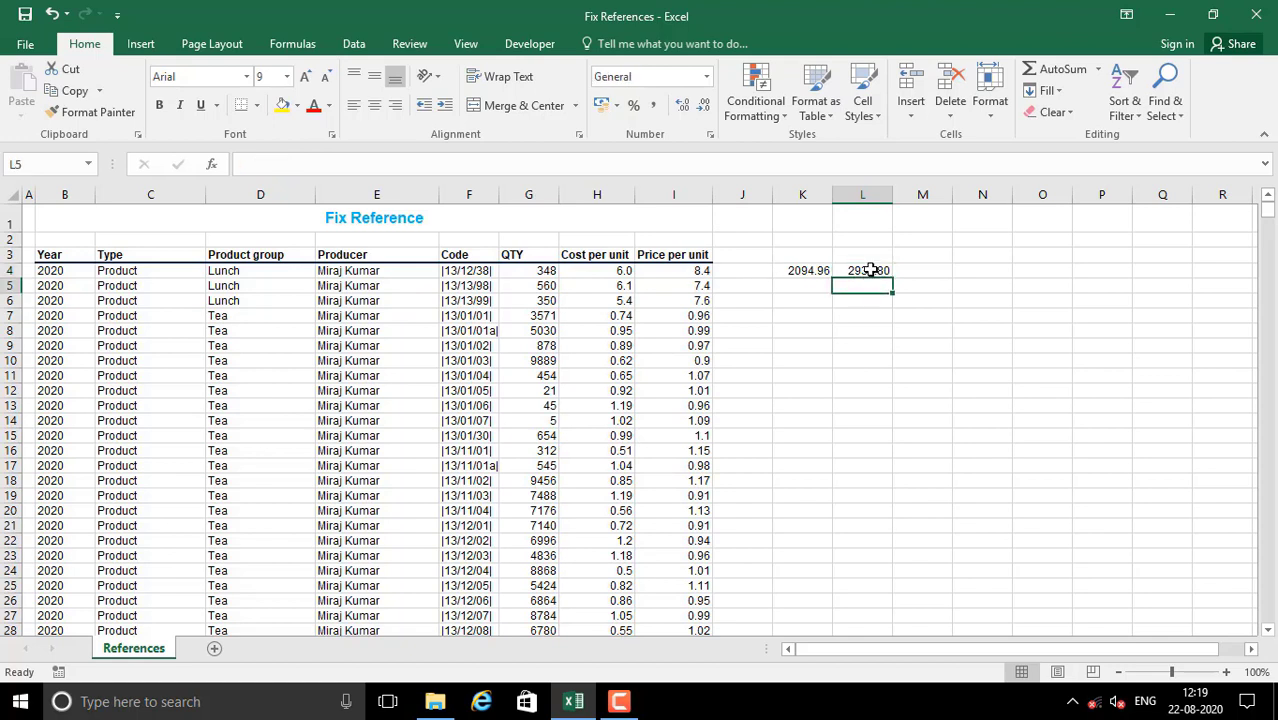
left_click(870, 270)
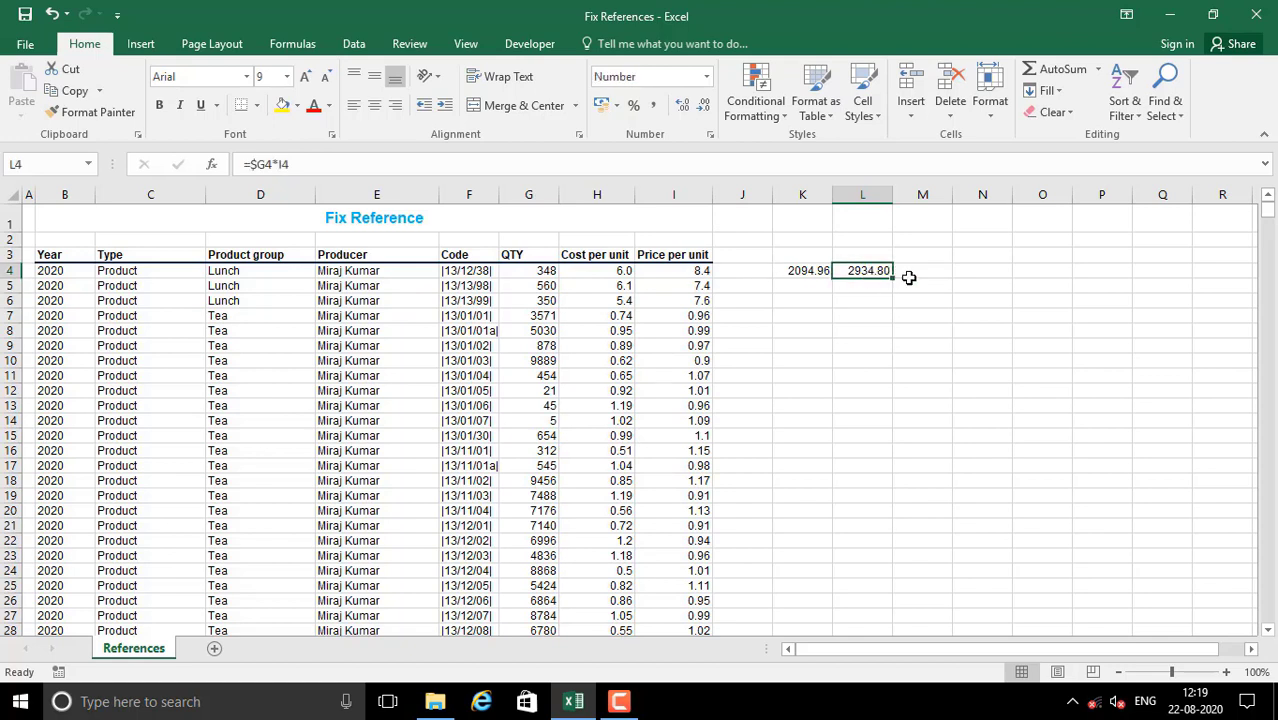
- Enter the formula =L4-K4 in cell N4 to calculate the difference between the two totals
left_click(975, 279)
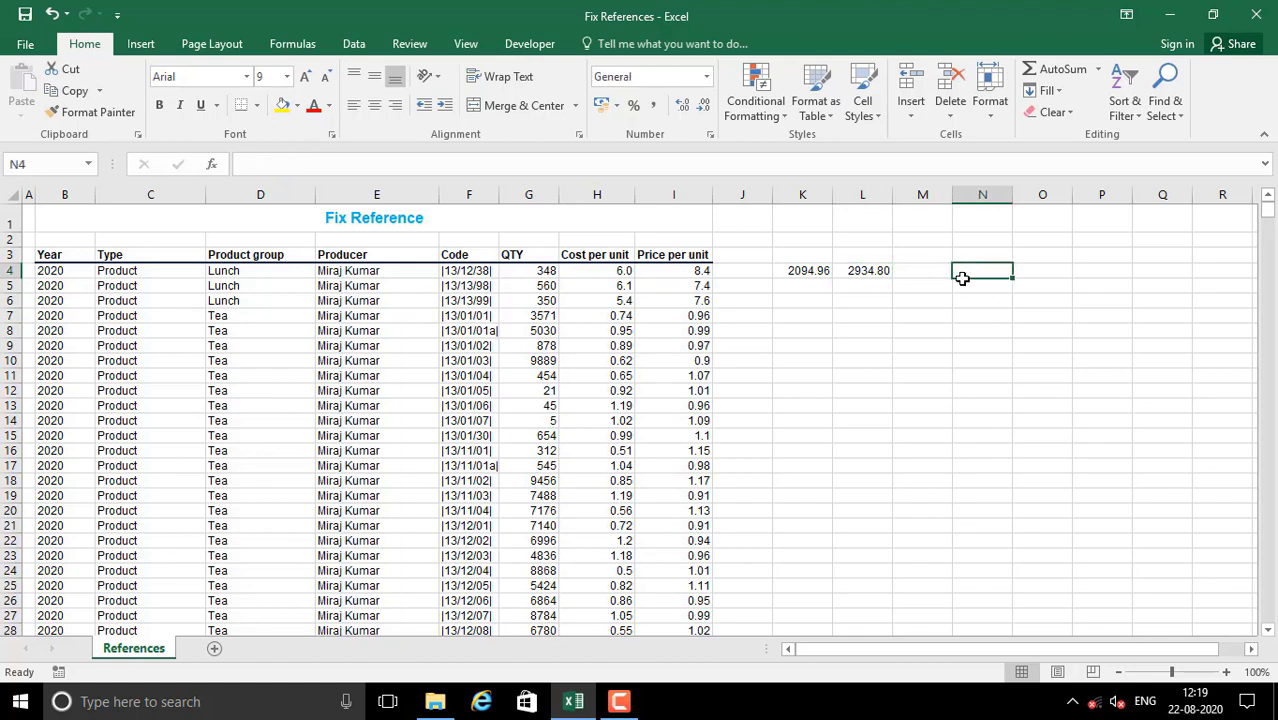
type("=")
key("Left")
key("Left")
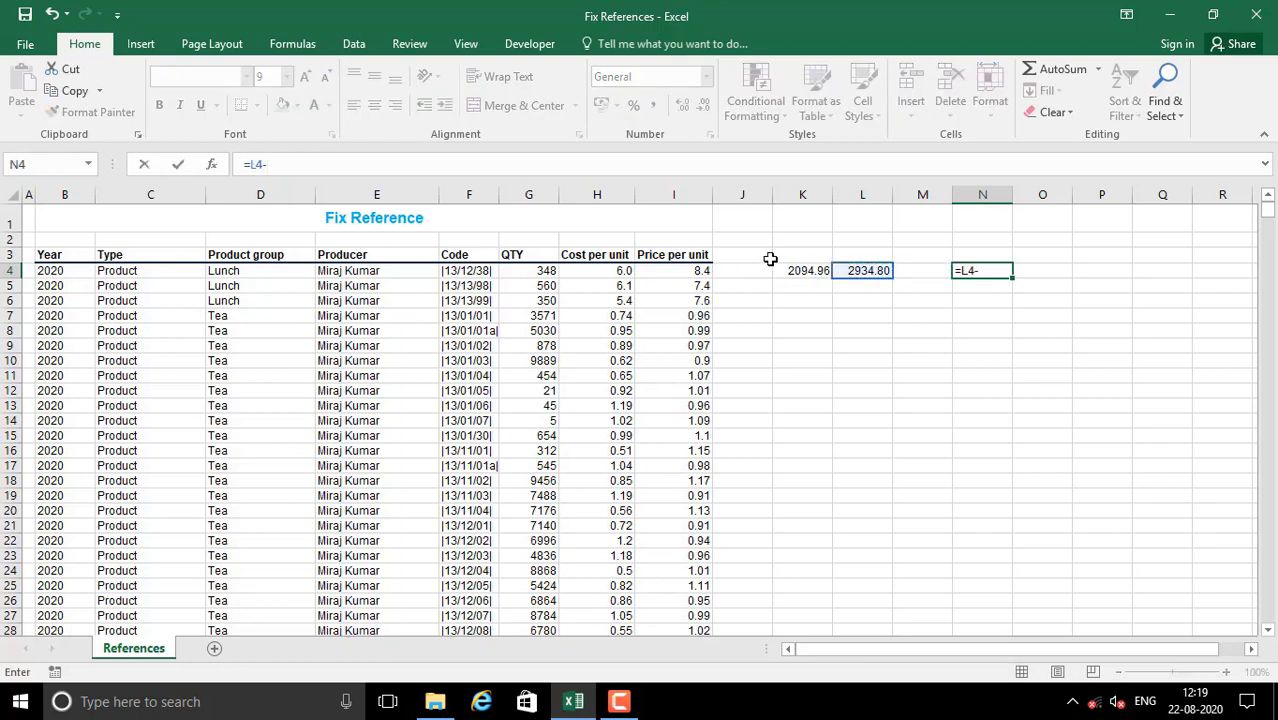
type("-")
left_click(790, 268)
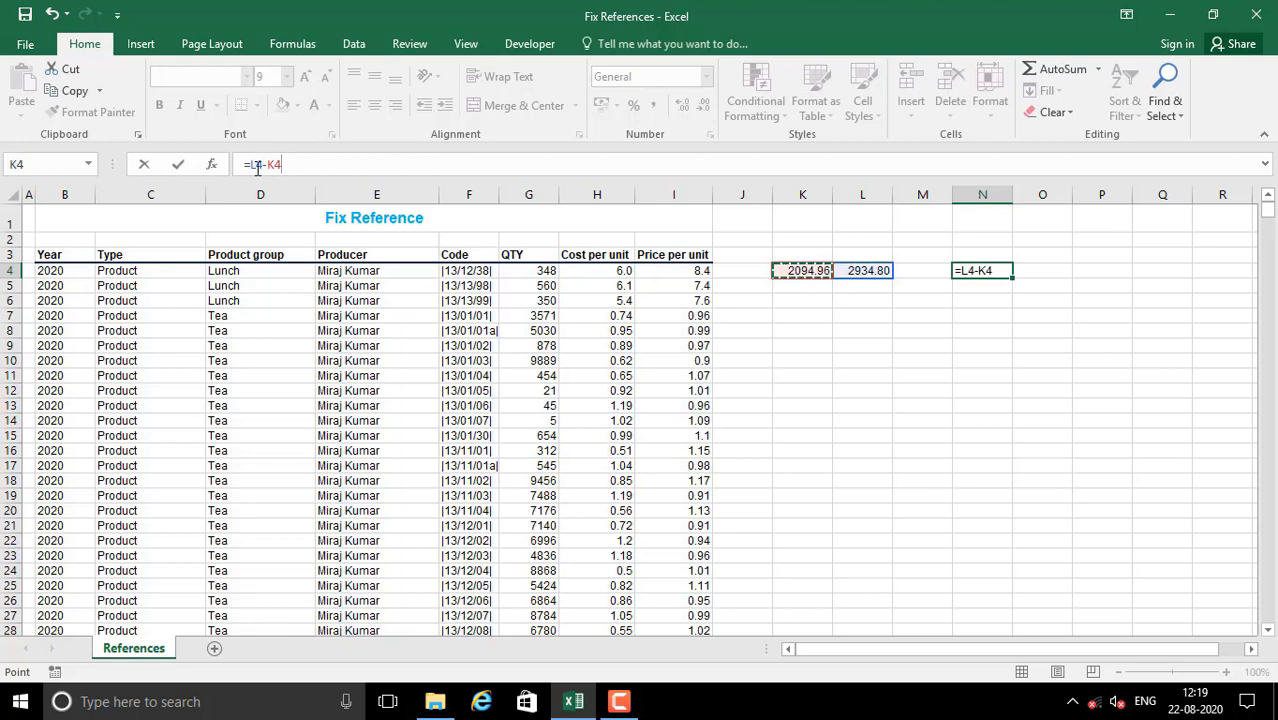
key("Return")
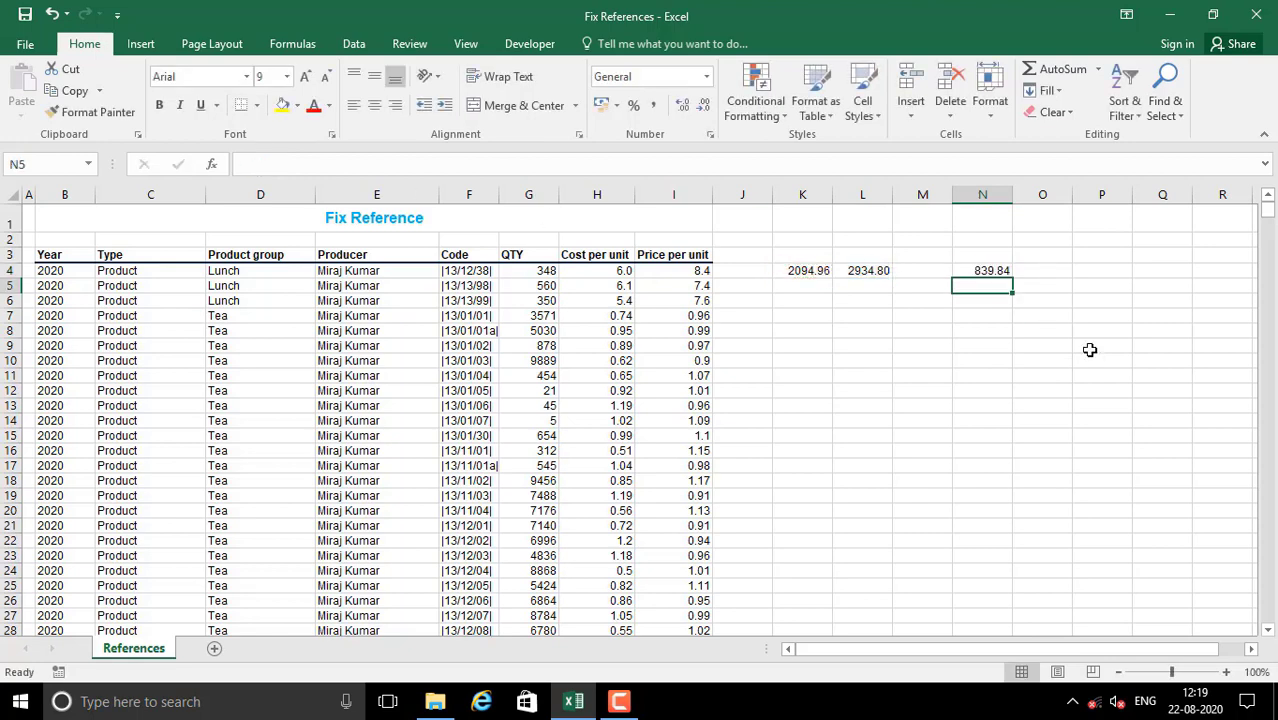
left_click(989, 270)
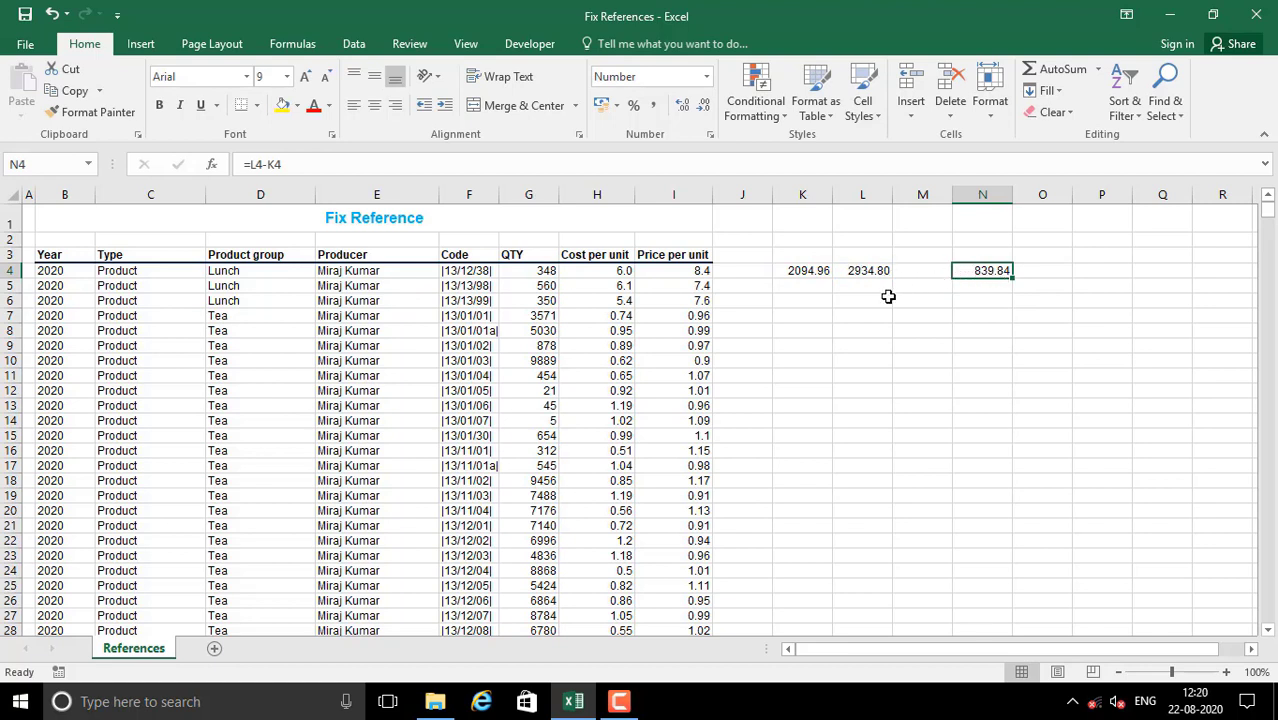
- Copy the column-locked formula from cell K4 down to cell K6 and inspect which cells it references
left_click(800, 272)
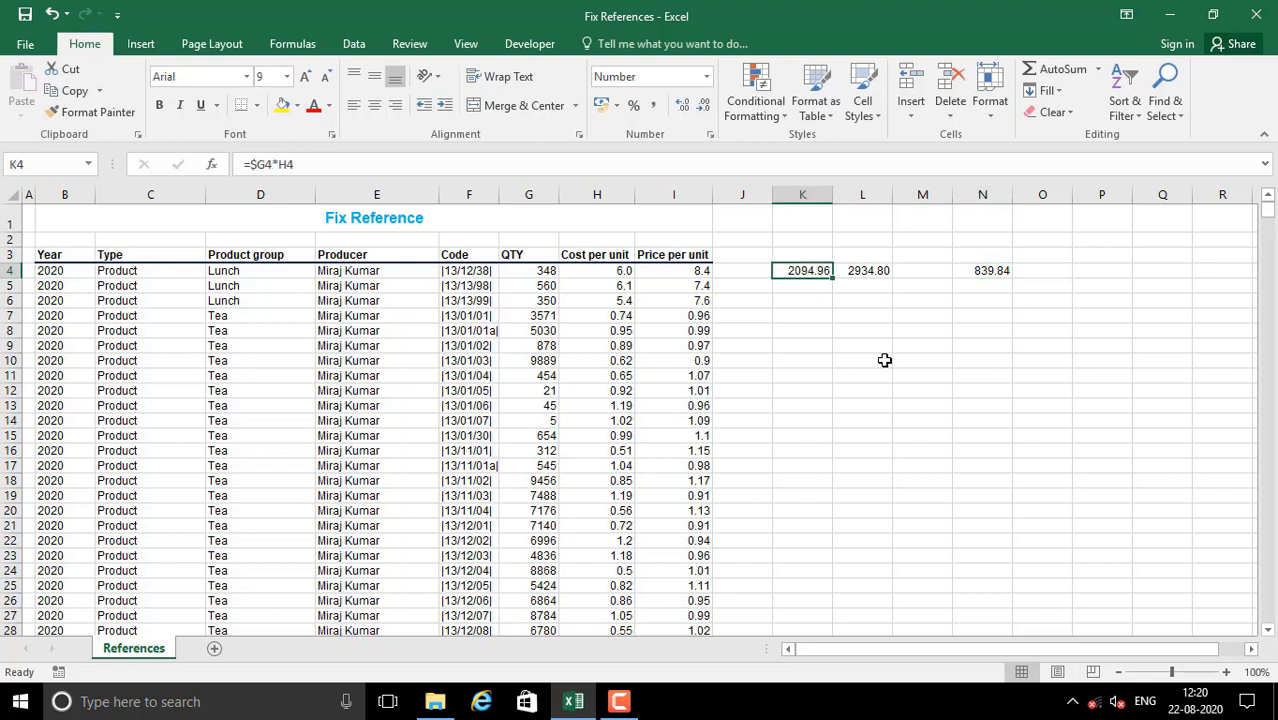
key("ctrl+c")
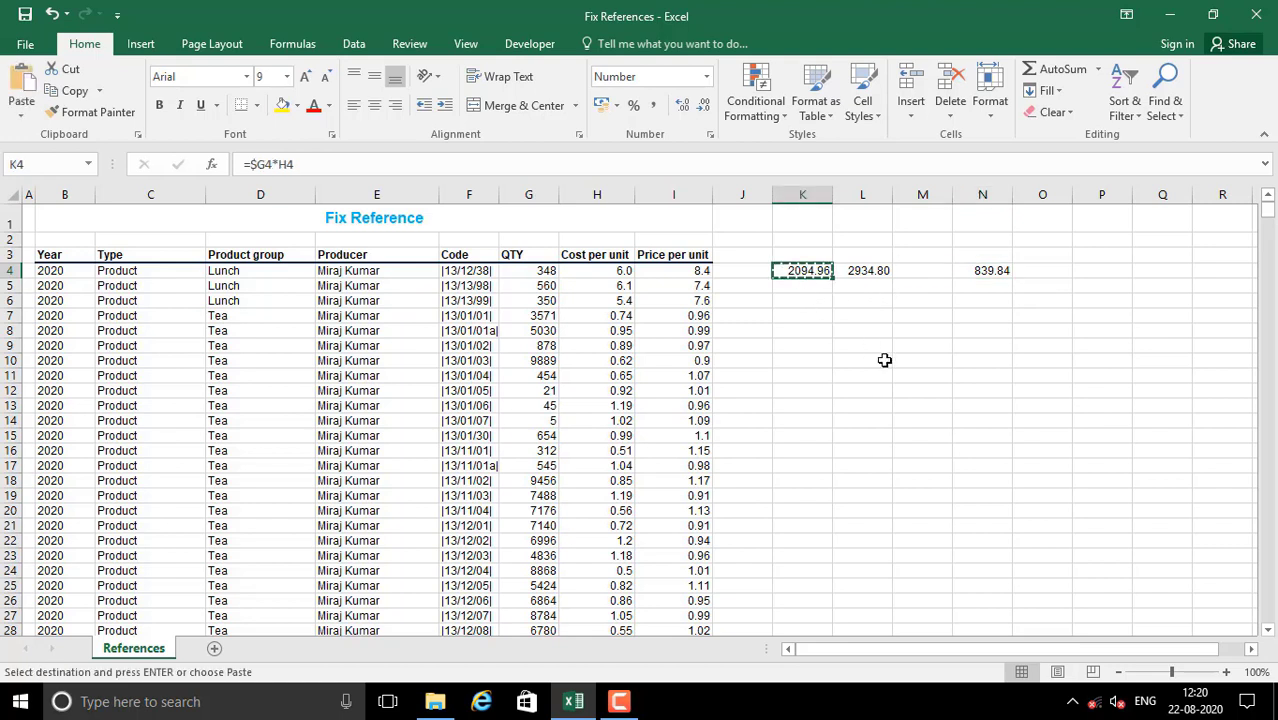
left_click(804, 300)
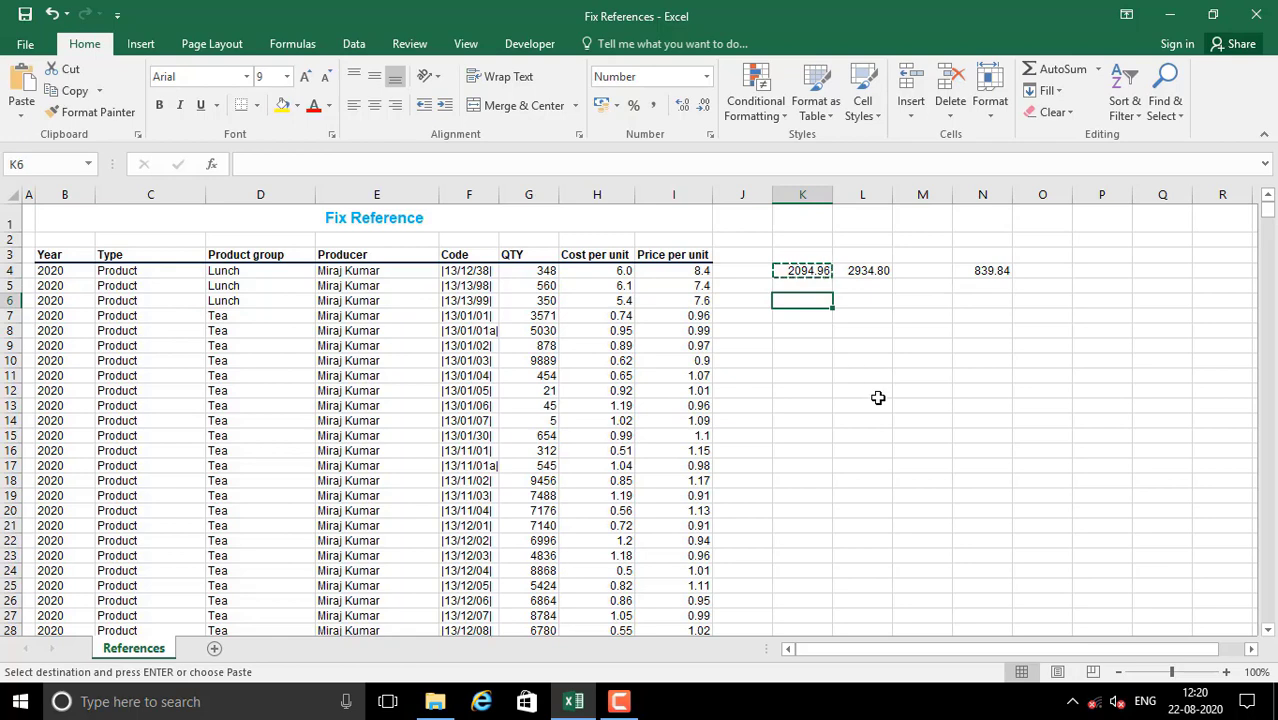
key("ctrl+v")
left_click(832, 380)
left_click(800, 300)
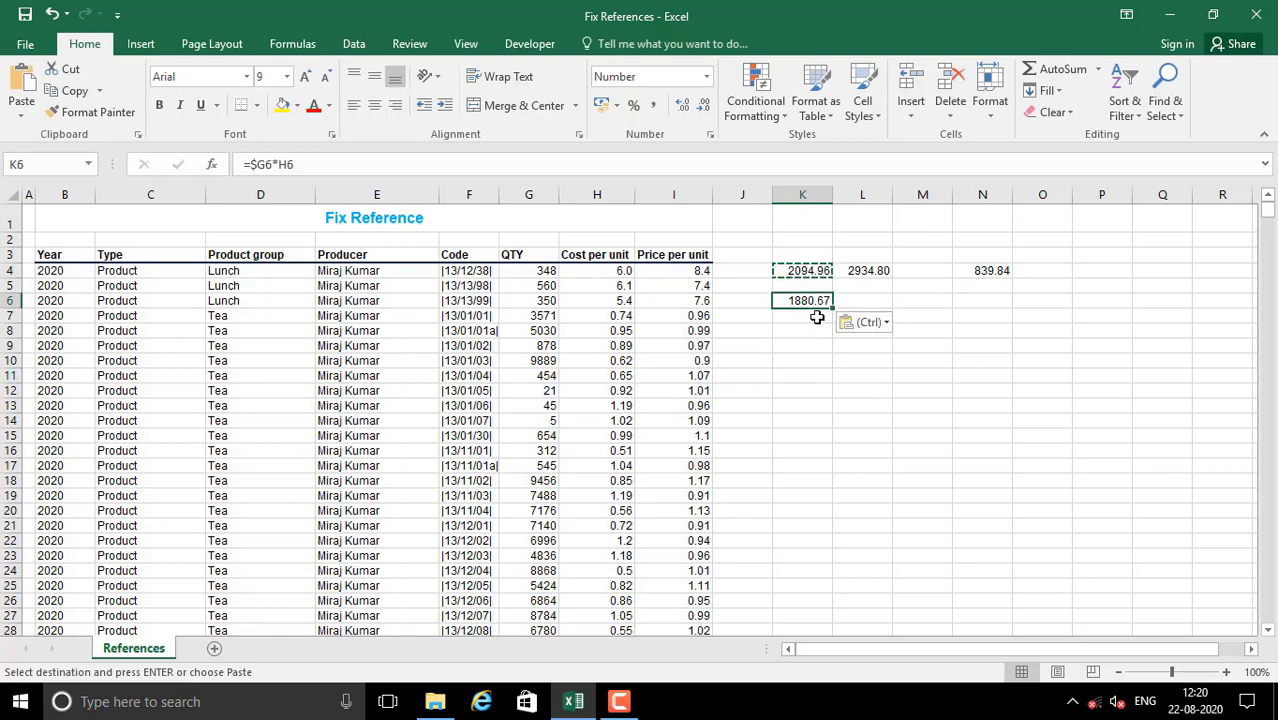
key("F2")
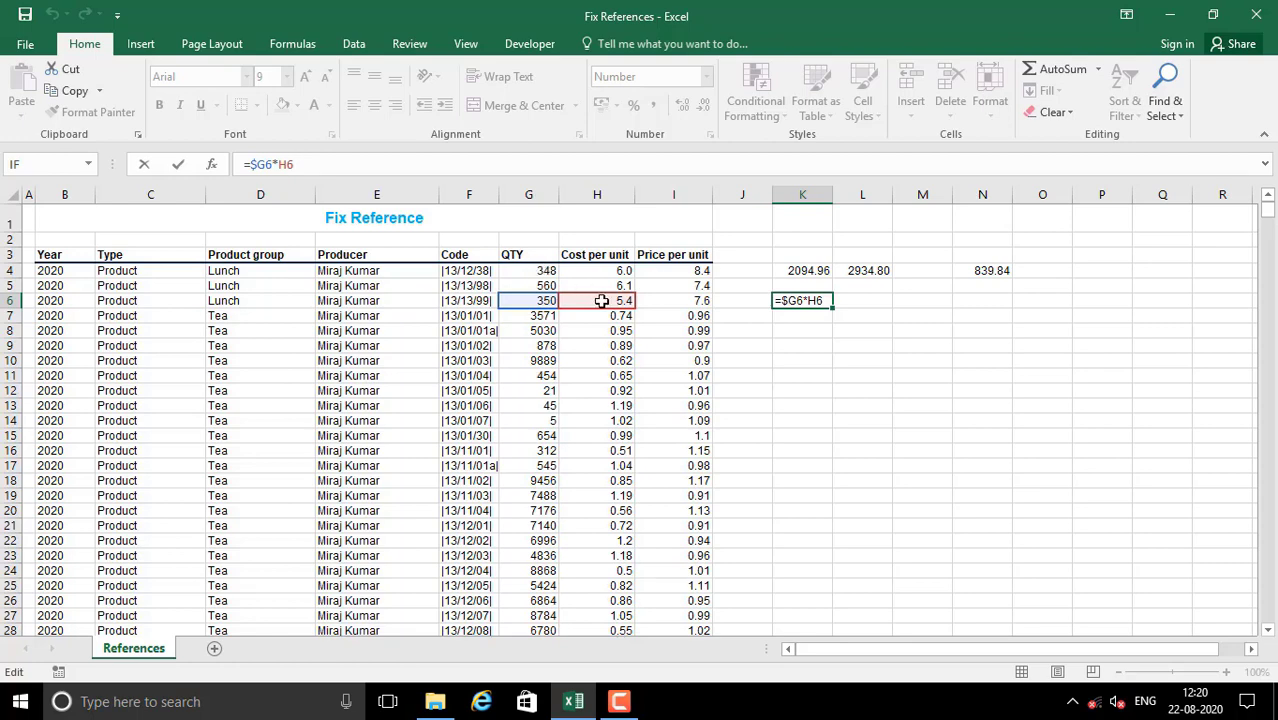
left_click(795, 344)
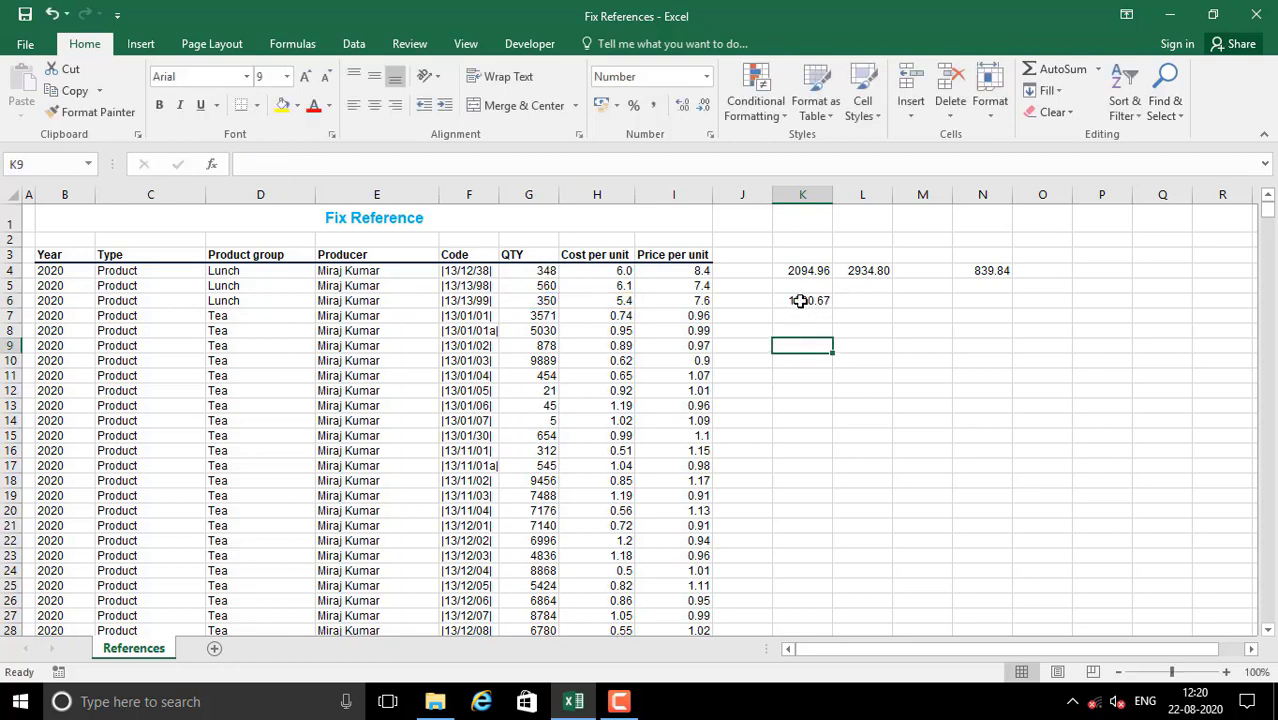
- Lock the row of the quantity reference in cell K4 as well, making the formula =$G$4*H4
left_click(800, 301)
left_click(806, 270)
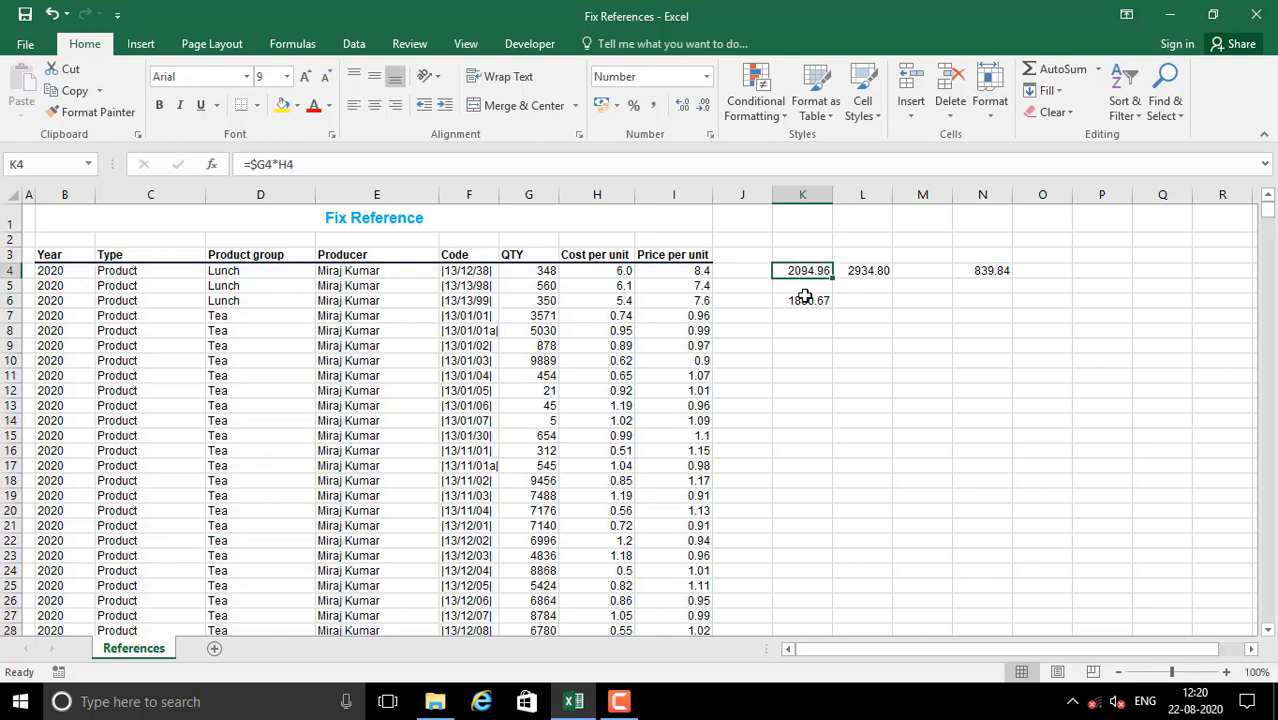
left_click(265, 165)
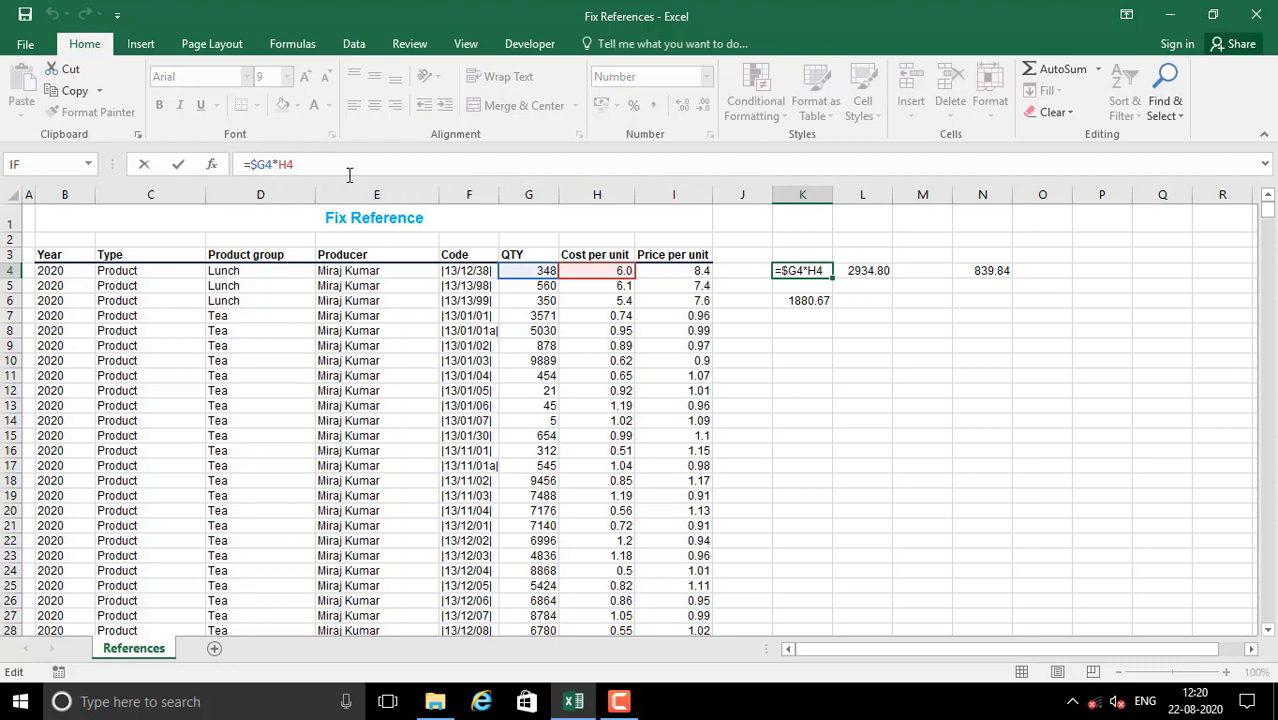
type("$")
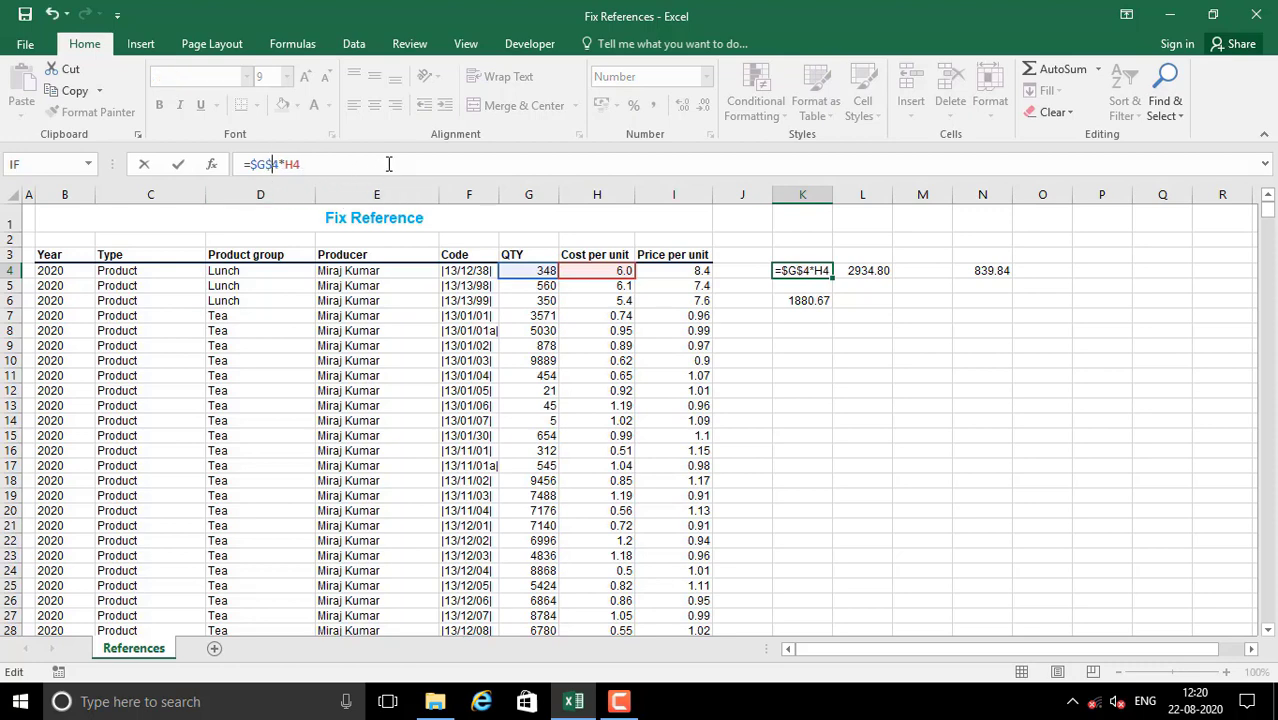
key("Return")
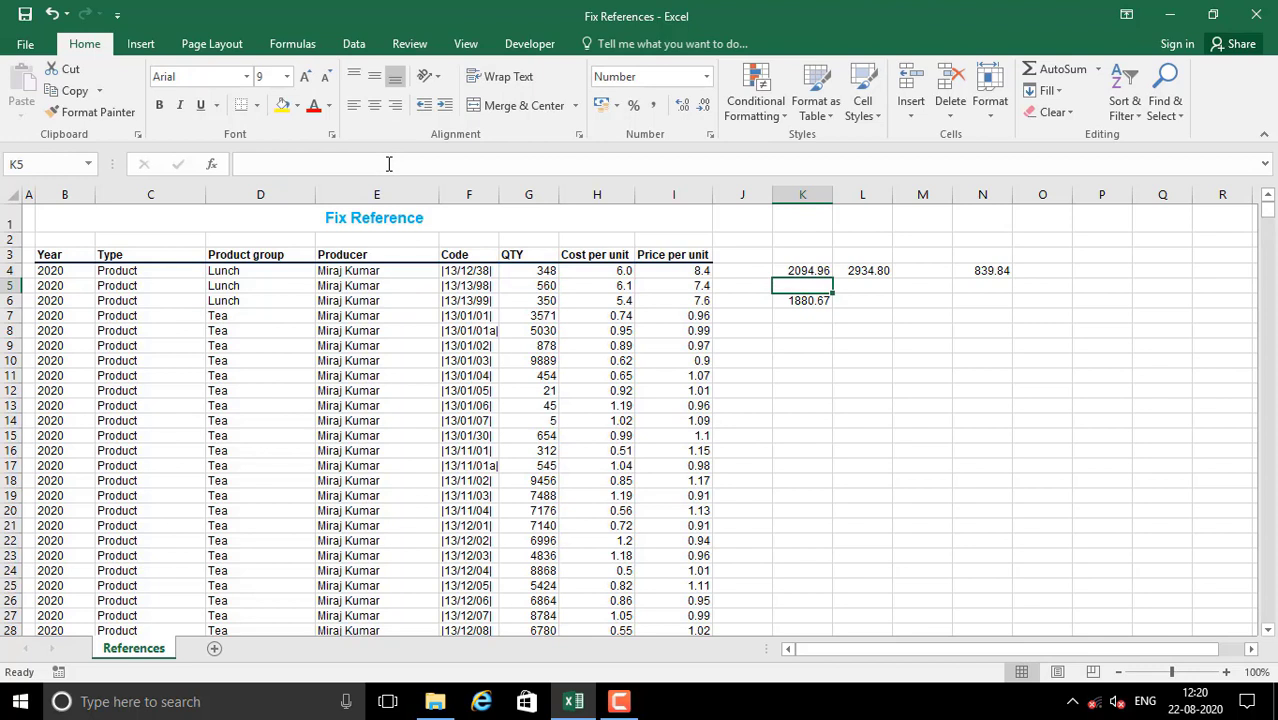
- Copy the formula with the fully fixed quantity reference from K4 into K6 and inspect which cells it references
left_click(790, 273)
key("ctrl+c")
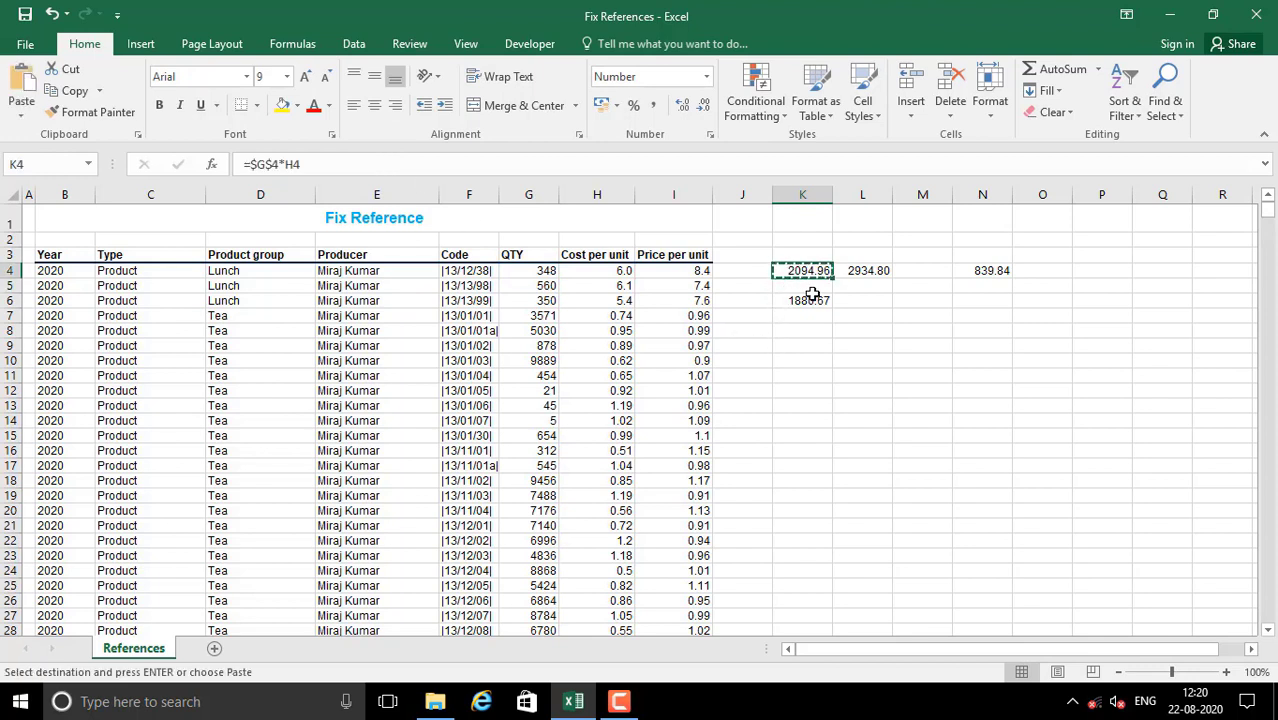
left_click(814, 302)
key("ctrl+v")
left_click(819, 350)
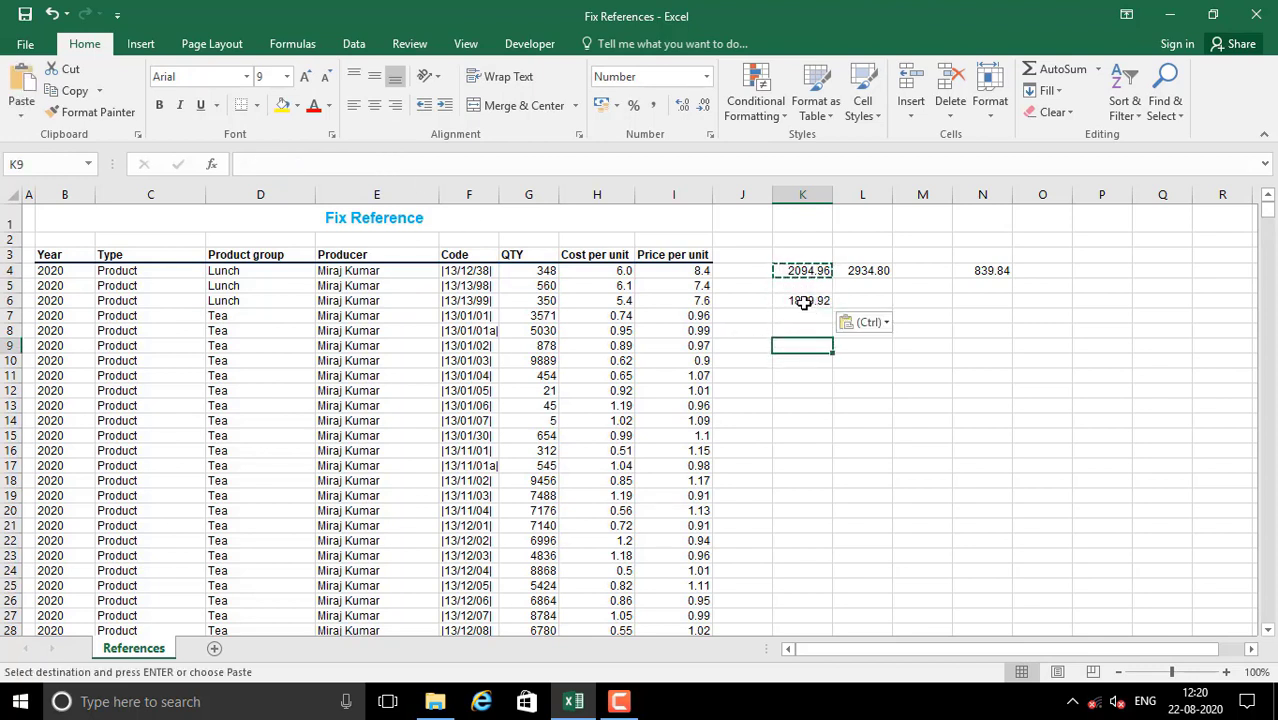
left_click(808, 302)
key("F2")
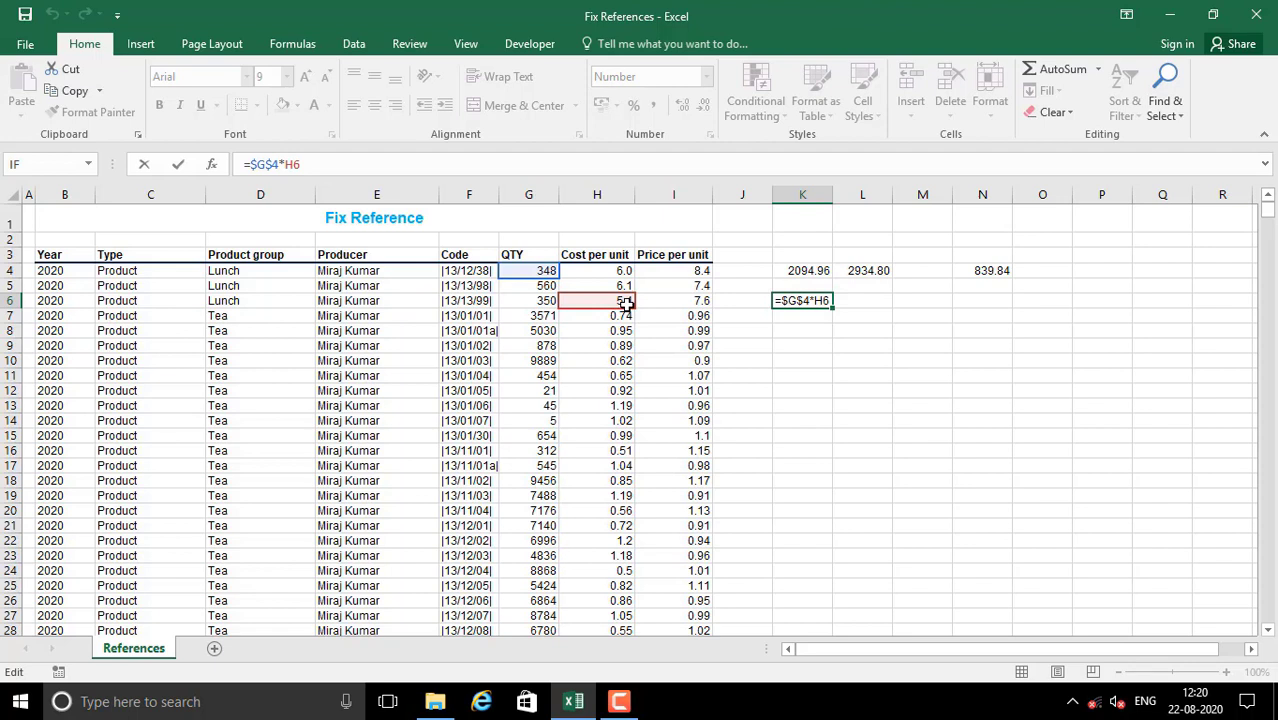
left_click(812, 360)
- Copy the formula from cell K6 into cell K13
left_click(802, 300)
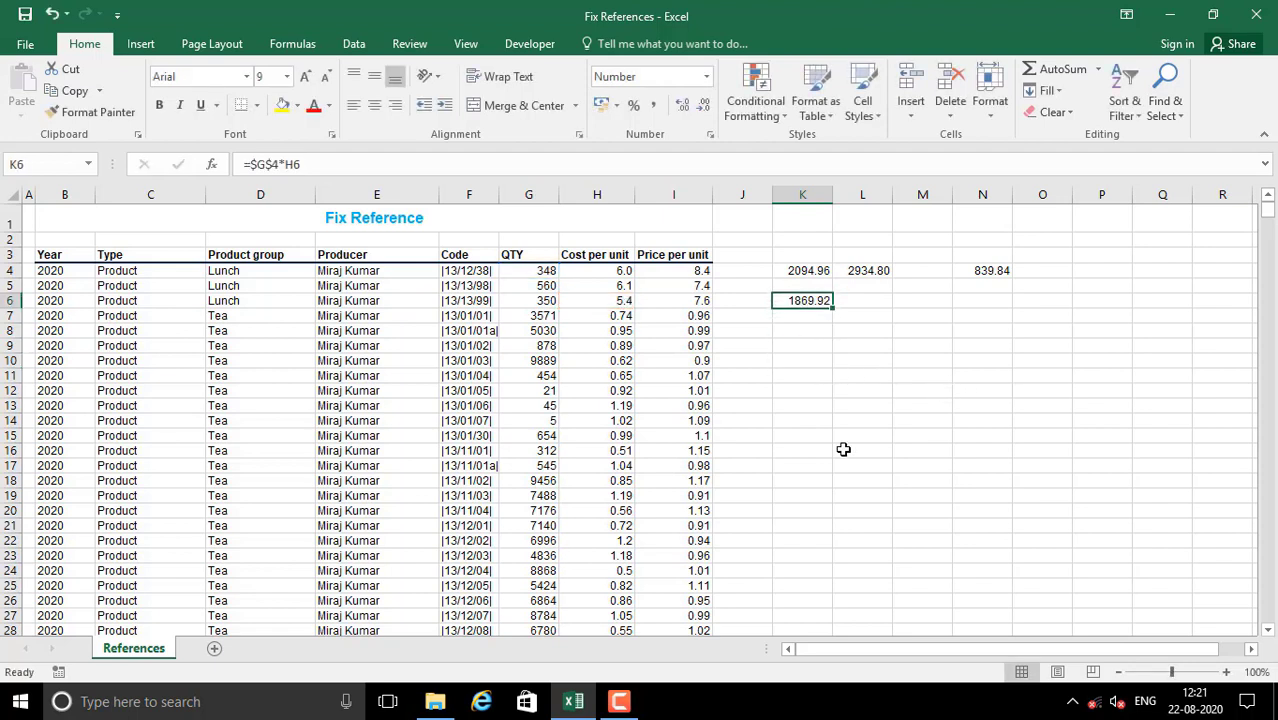
key("ctrl+c")
left_click(813, 404)
key("ctrl+v")
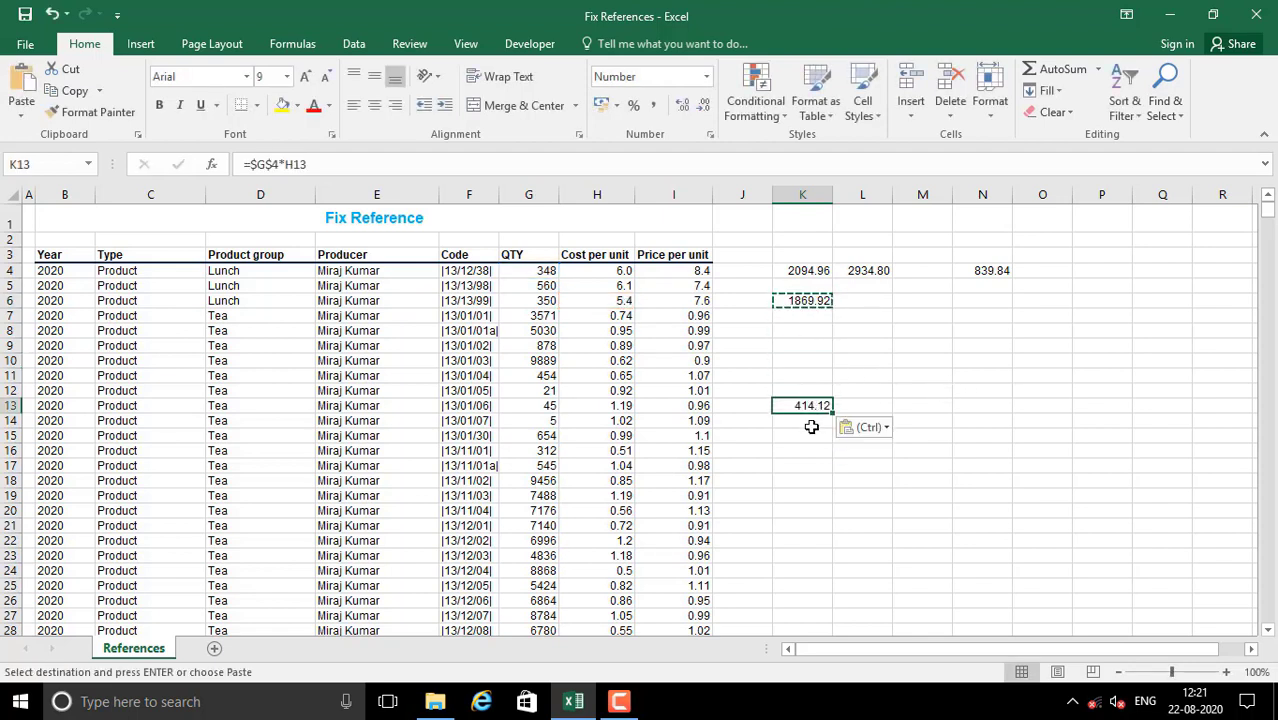
- Inspect which cells the copied formula in K13 references
key("F2")
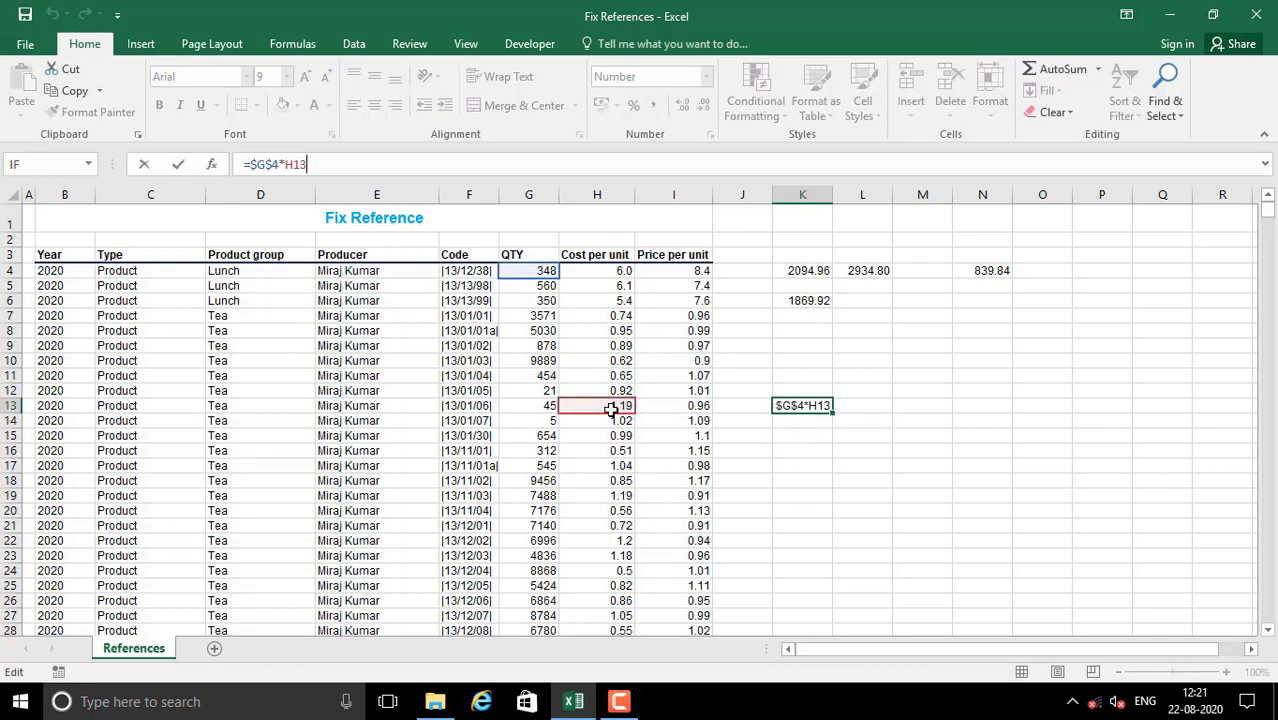
key("Return")
left_click(790, 407)
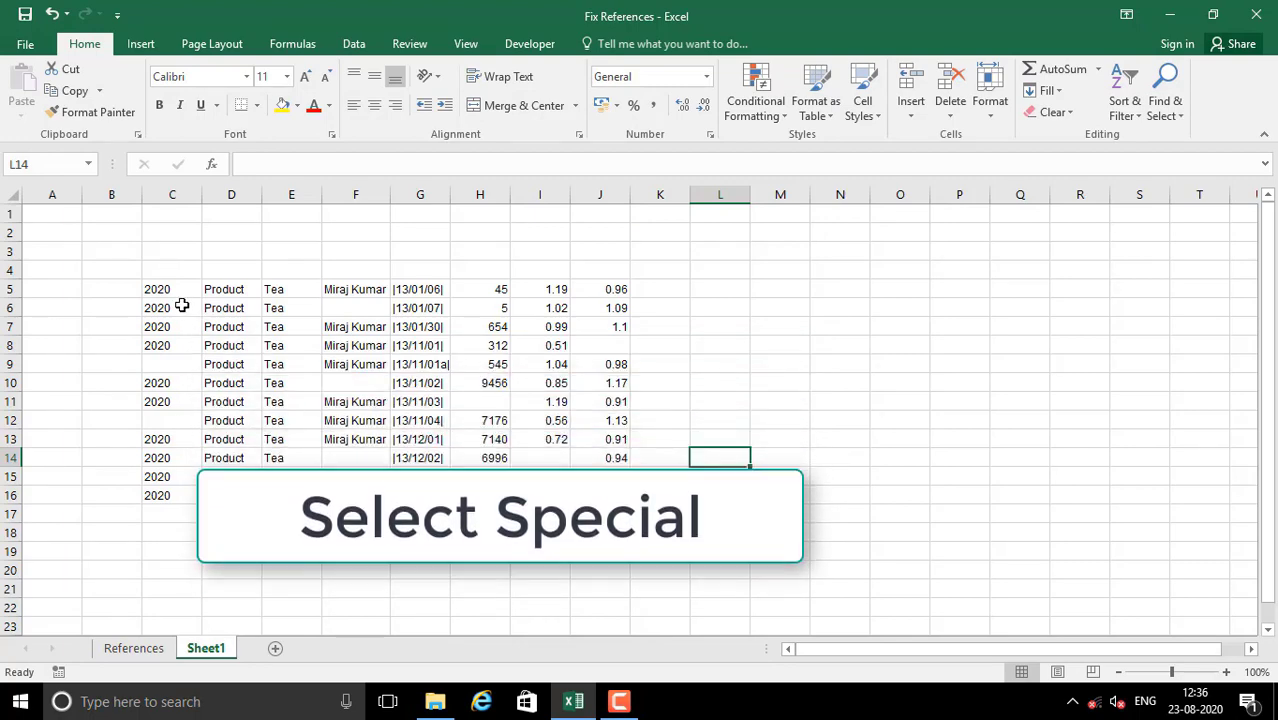
- Select only the blank cells within C5:J16 on Sheet1 using Go To Special with the Blanks option
left_click_drag(177, 289, 610, 496)
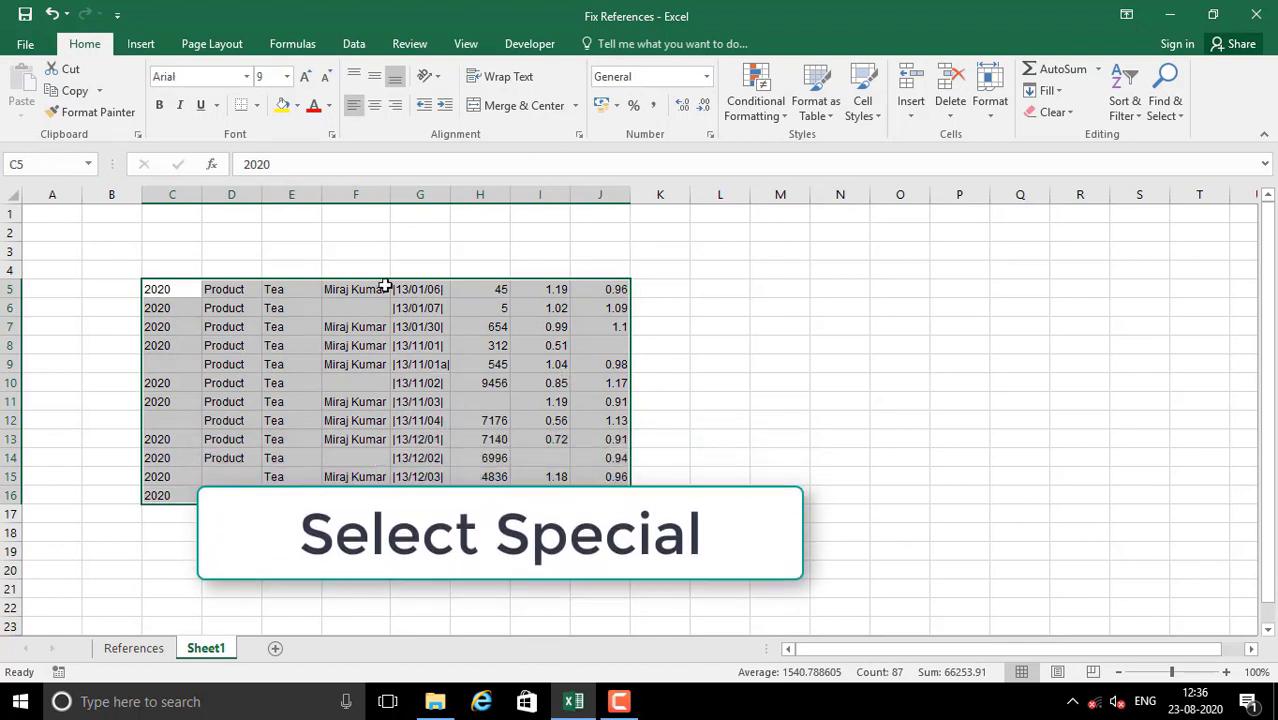
left_click(353, 239)
left_click_drag(147, 290, 613, 497)
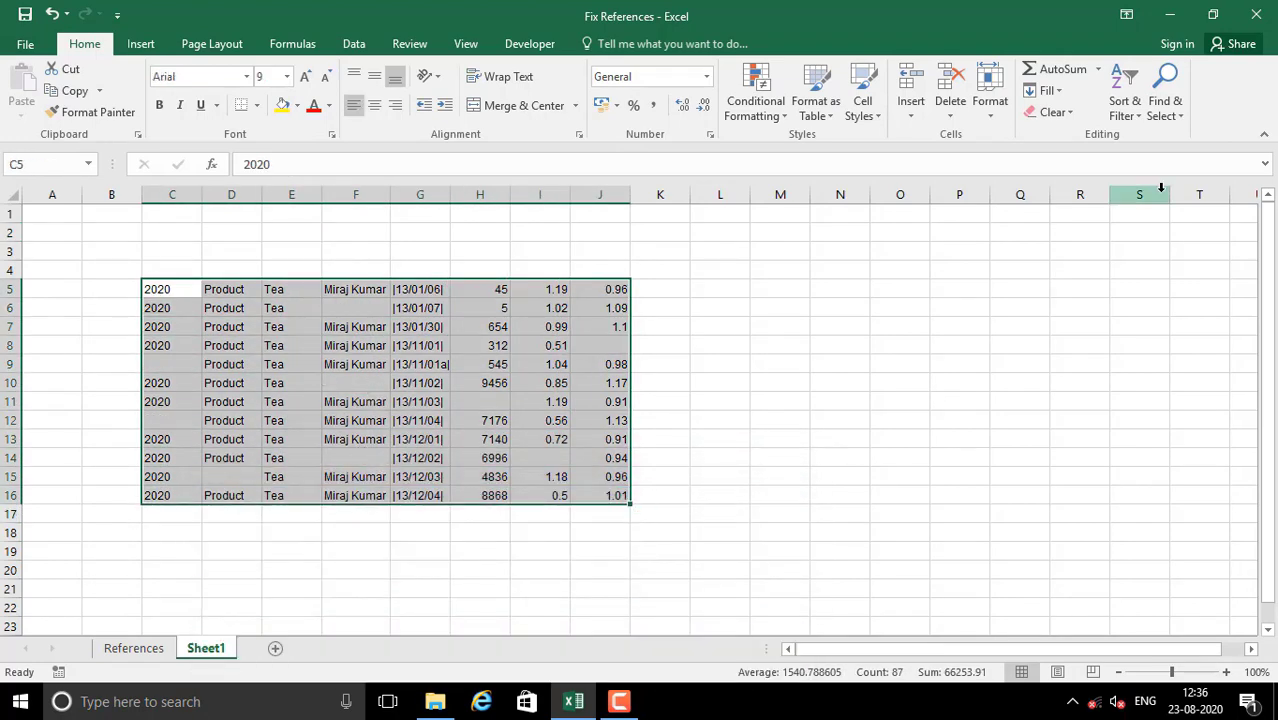
key("F5")
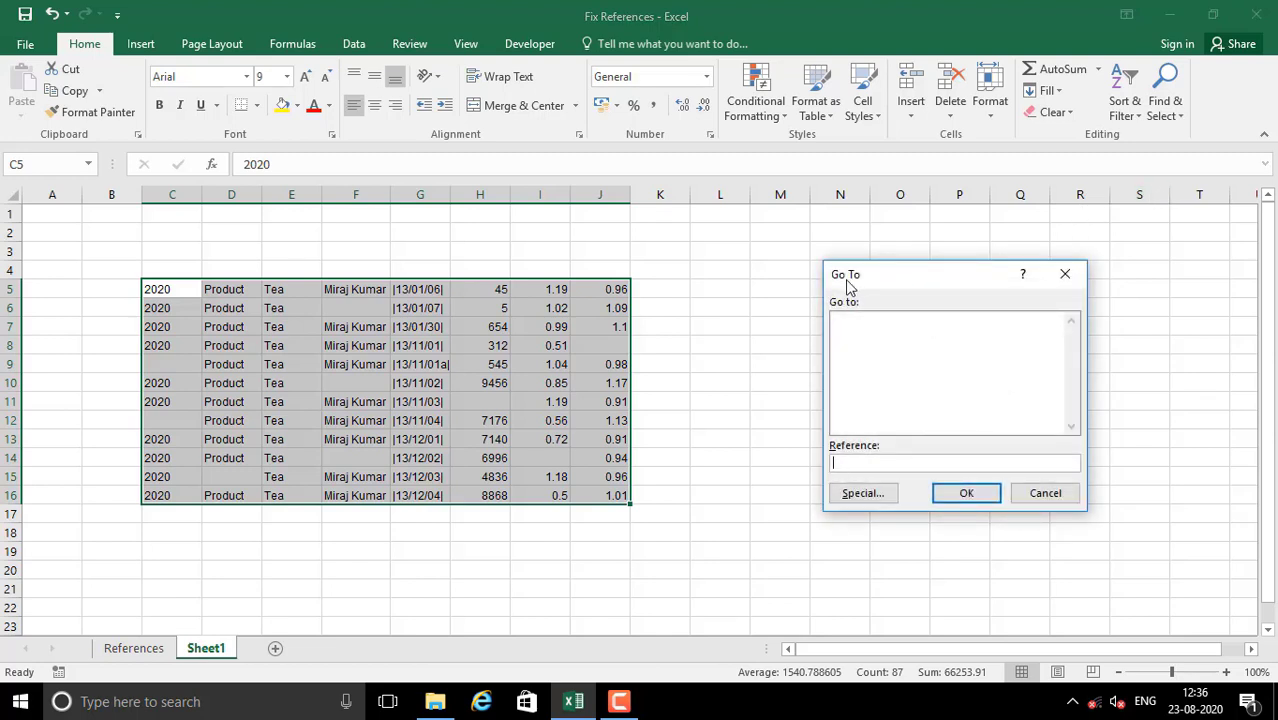
left_click(864, 496)
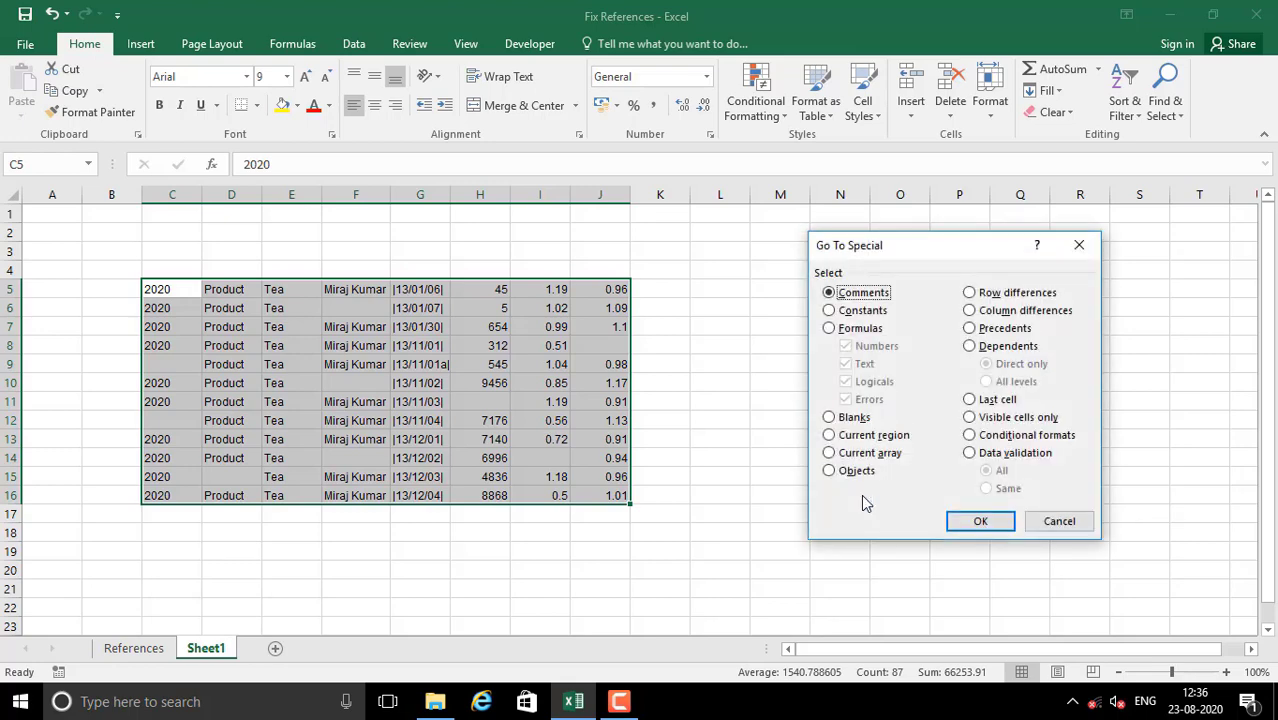
left_click(830, 419)
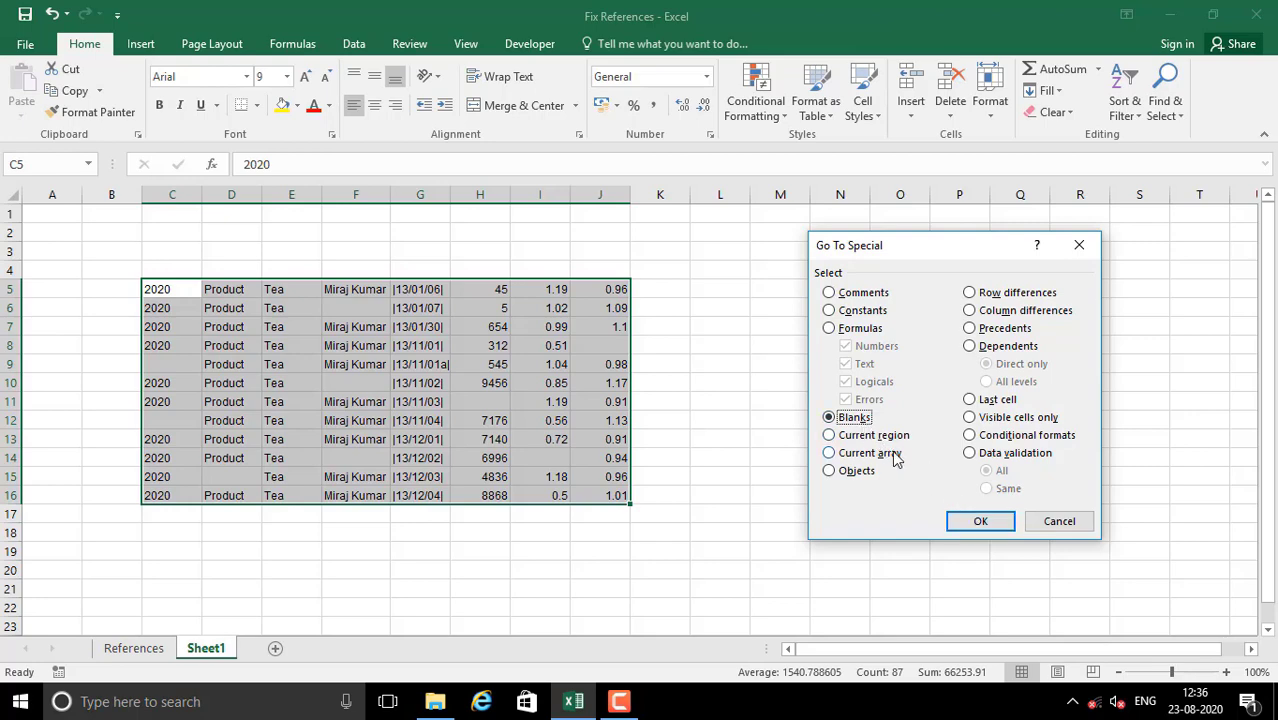
left_click(976, 522)
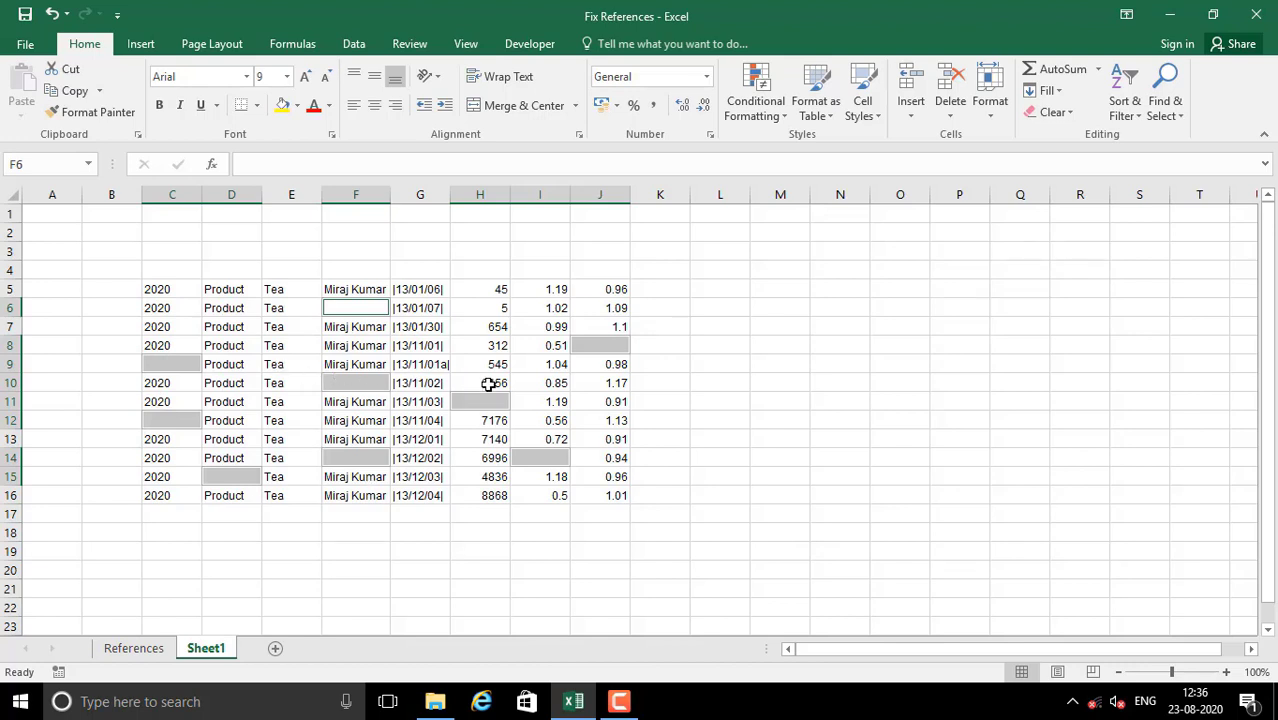
- Fill the selected blank cells with light grey
left_click(329, 105)
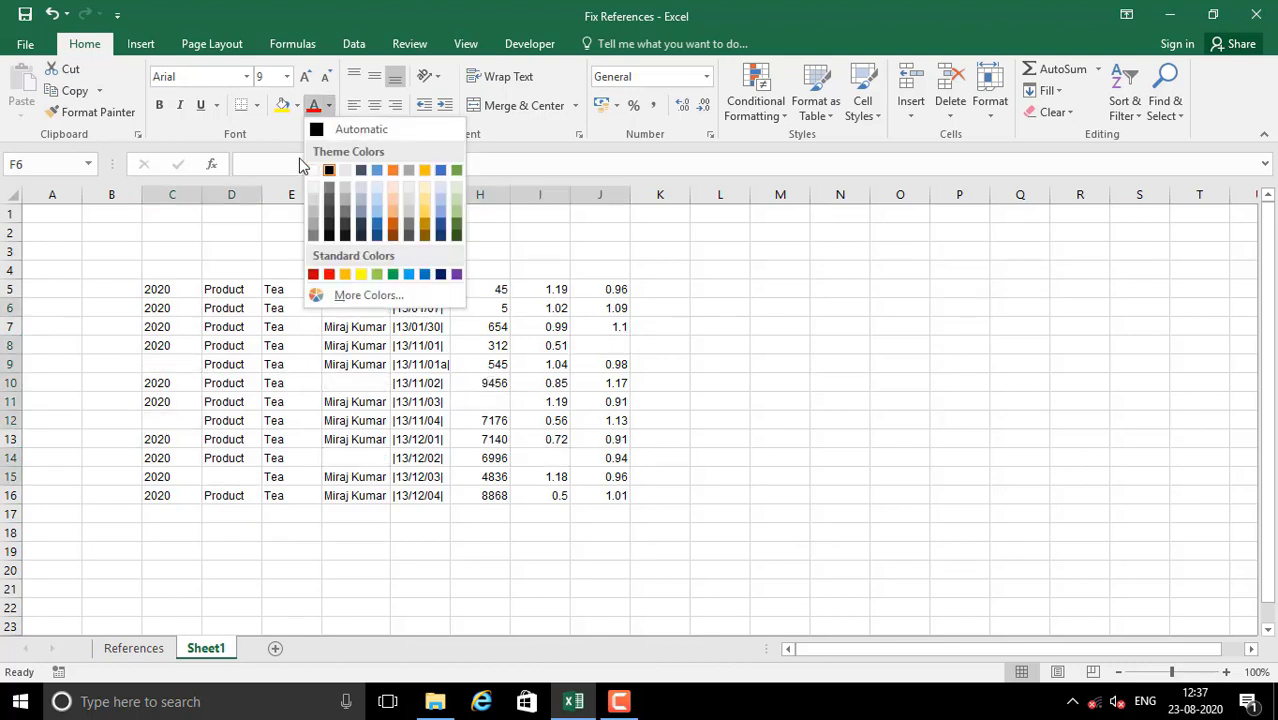
left_click(297, 106)
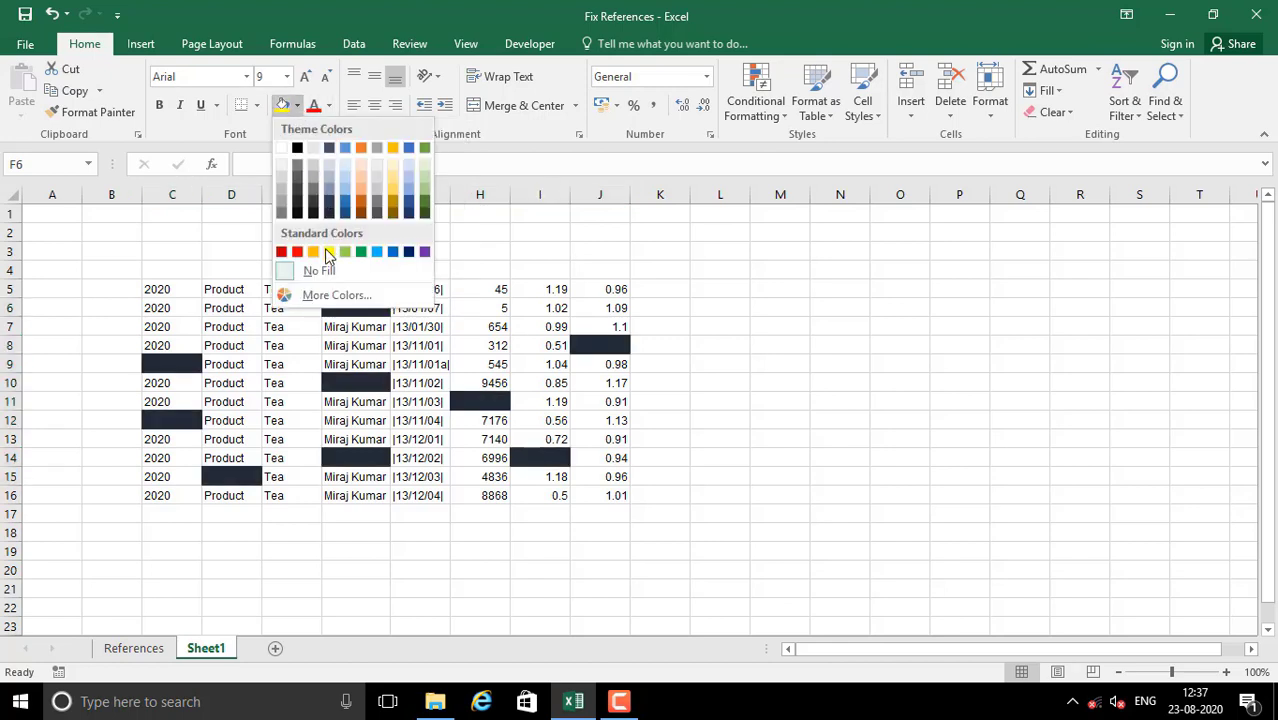
left_click(282, 186)
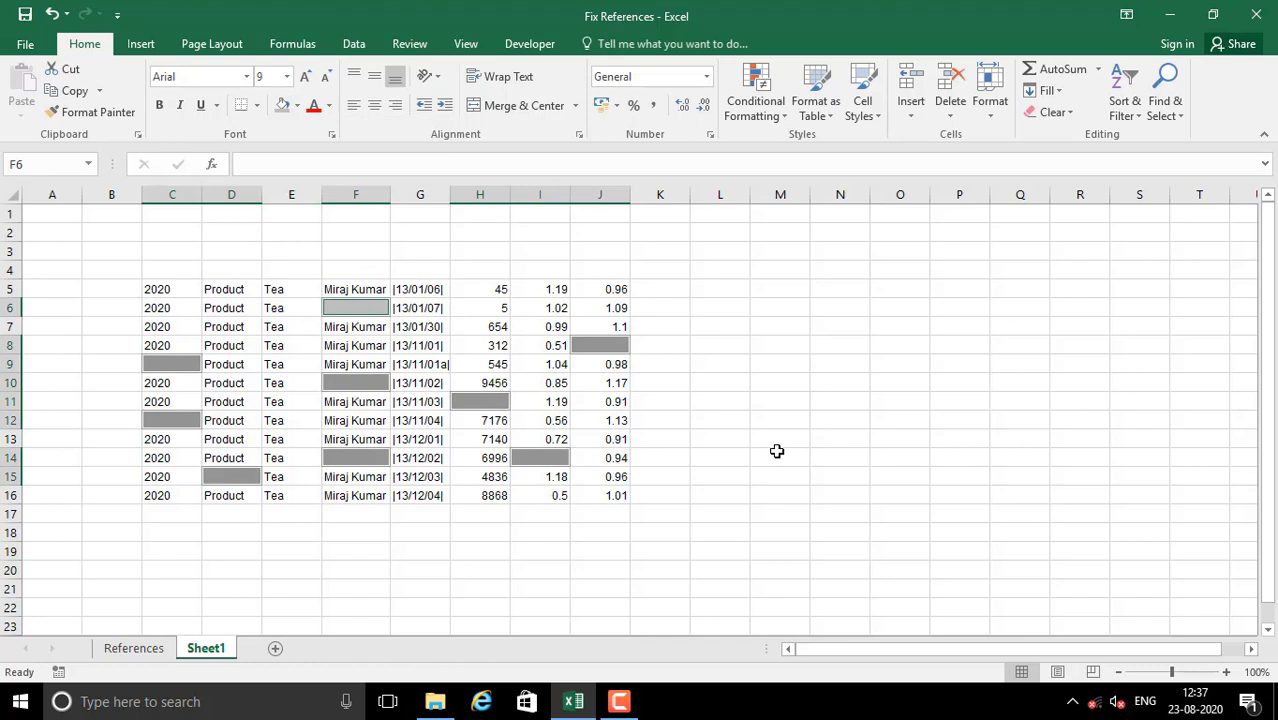
left_click(686, 384)
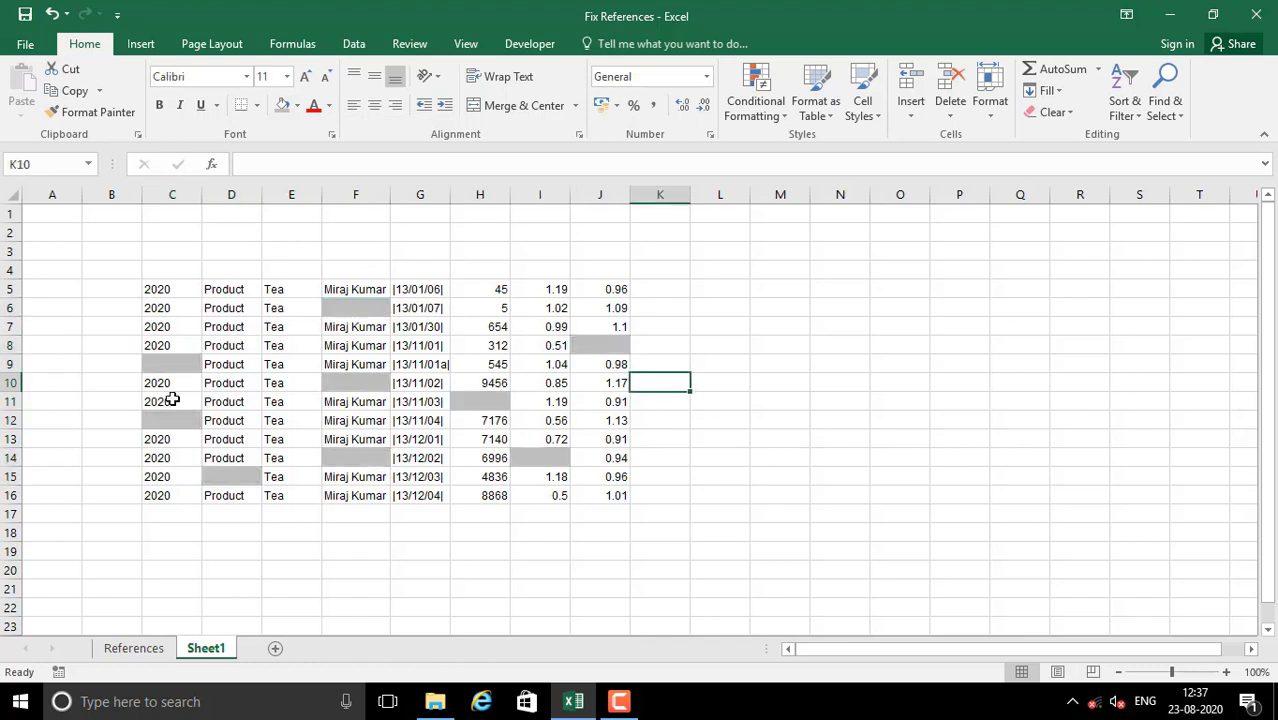
- Enter N.A. in cell L10, beside the data table
left_click(720, 380)
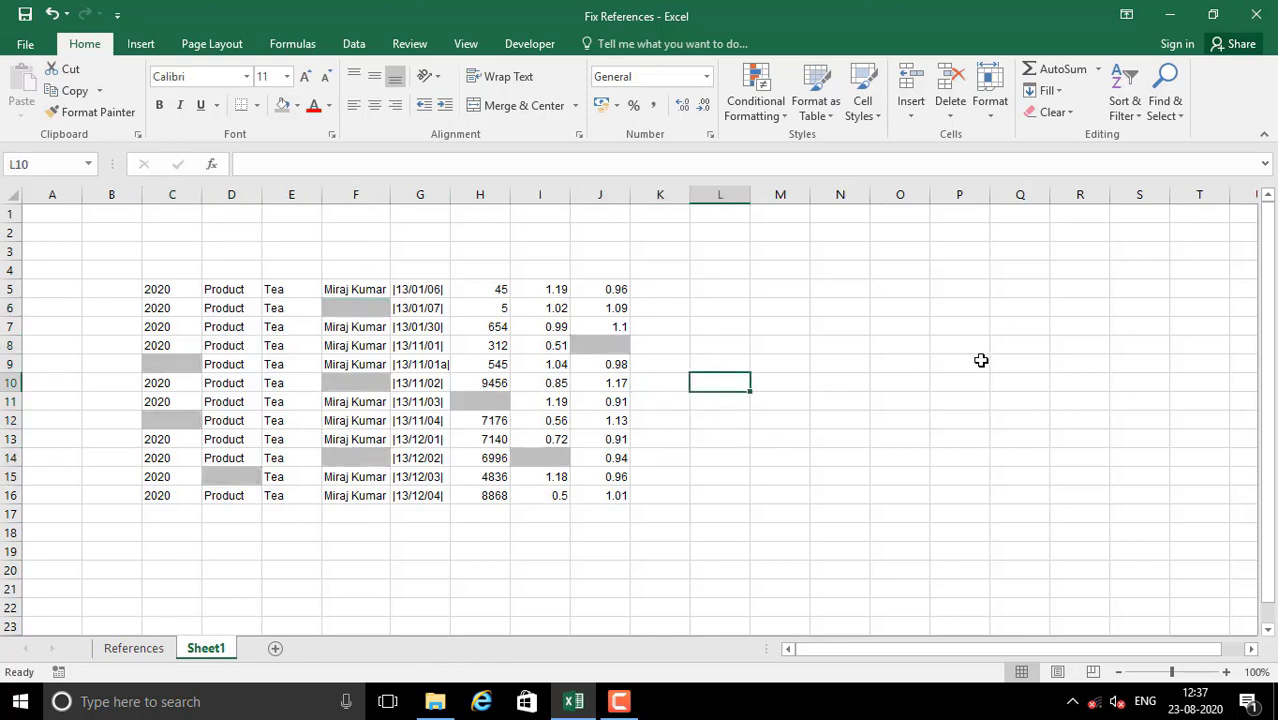
type("N")
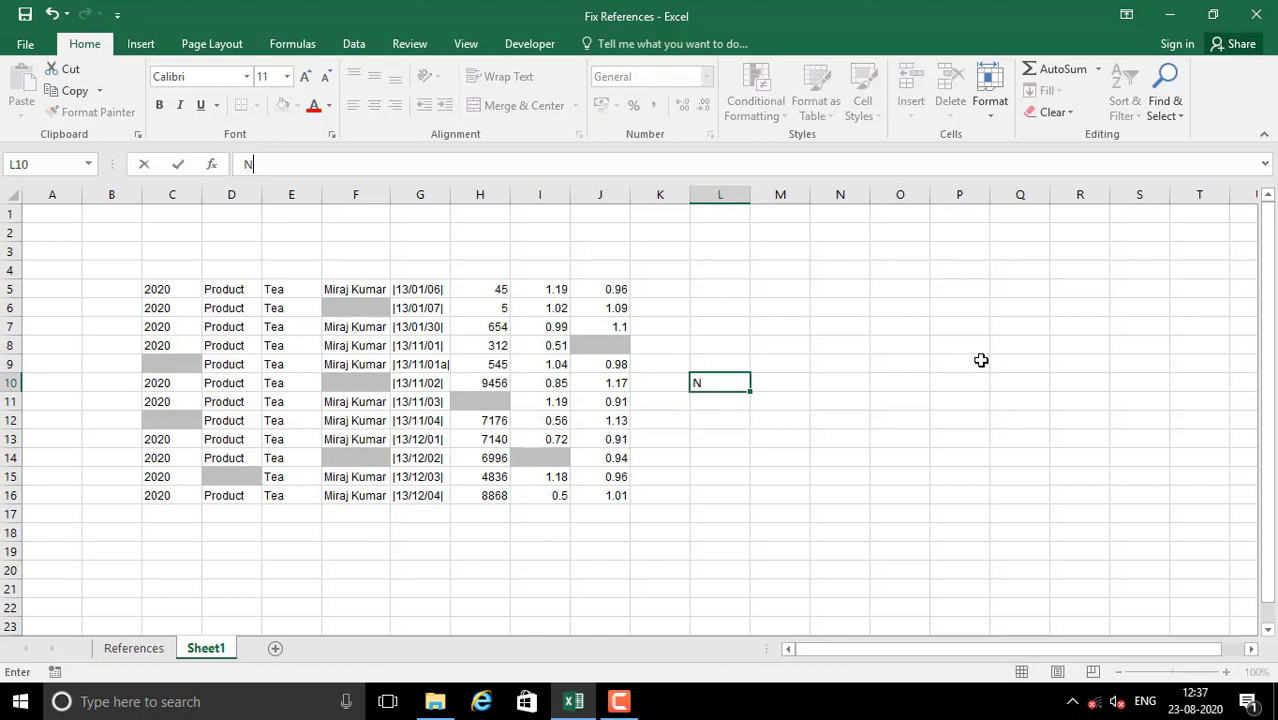
type(".A.")
key("Return")
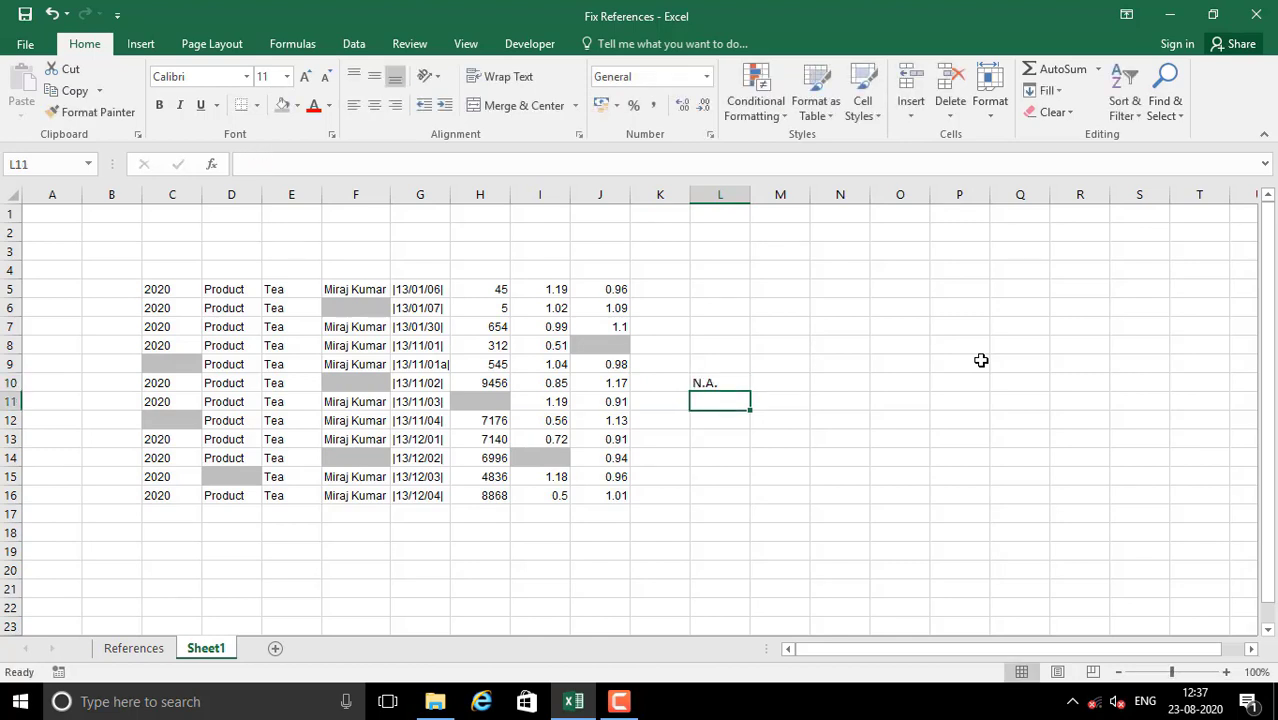
- Copy N.A. from L10 and paste it into all blank cells of C5:J16 using Go To Special
left_click(707, 390)
key("ctrl+c")
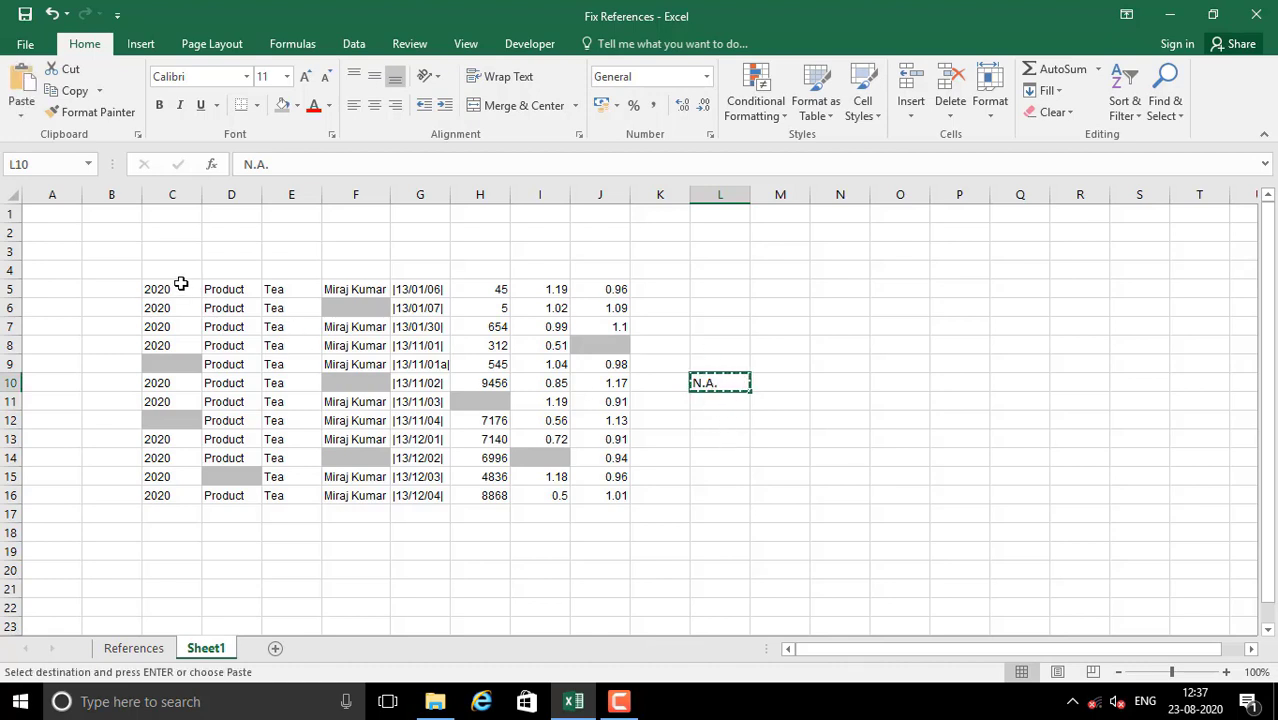
left_click_drag(165, 289, 612, 492)
key("ctrl+g")
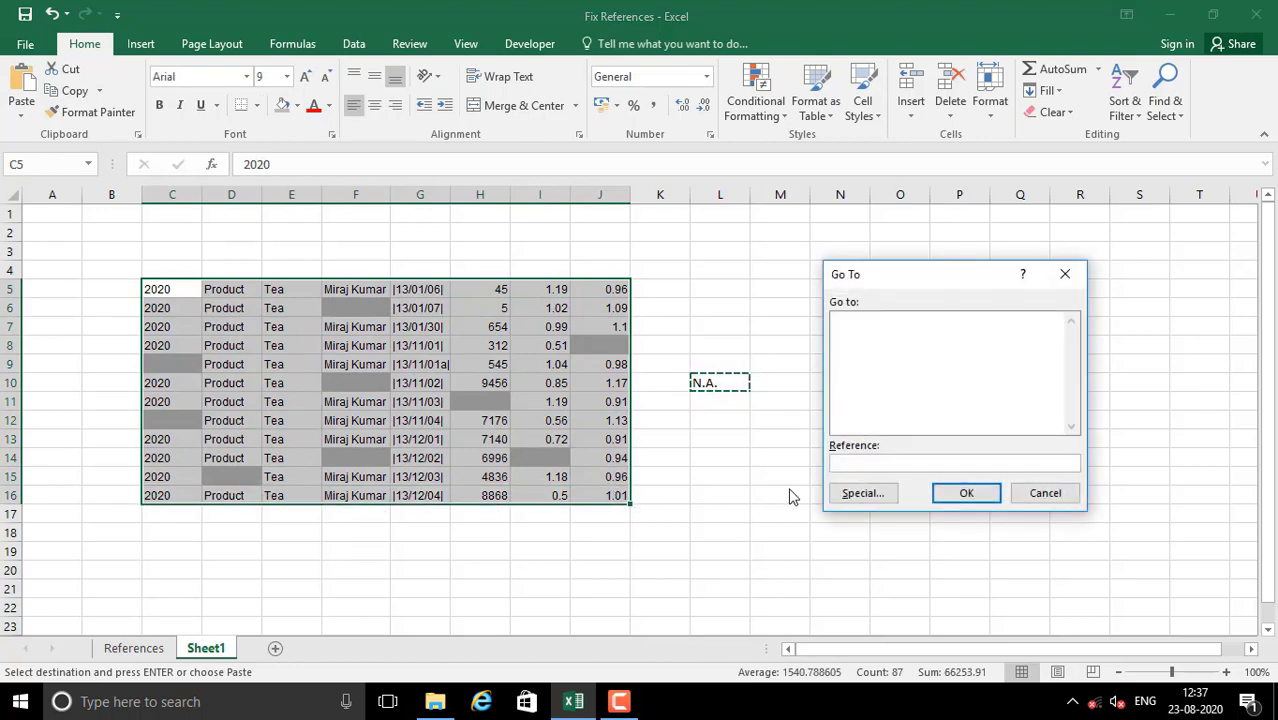
left_click(858, 492)
left_click(848, 420)
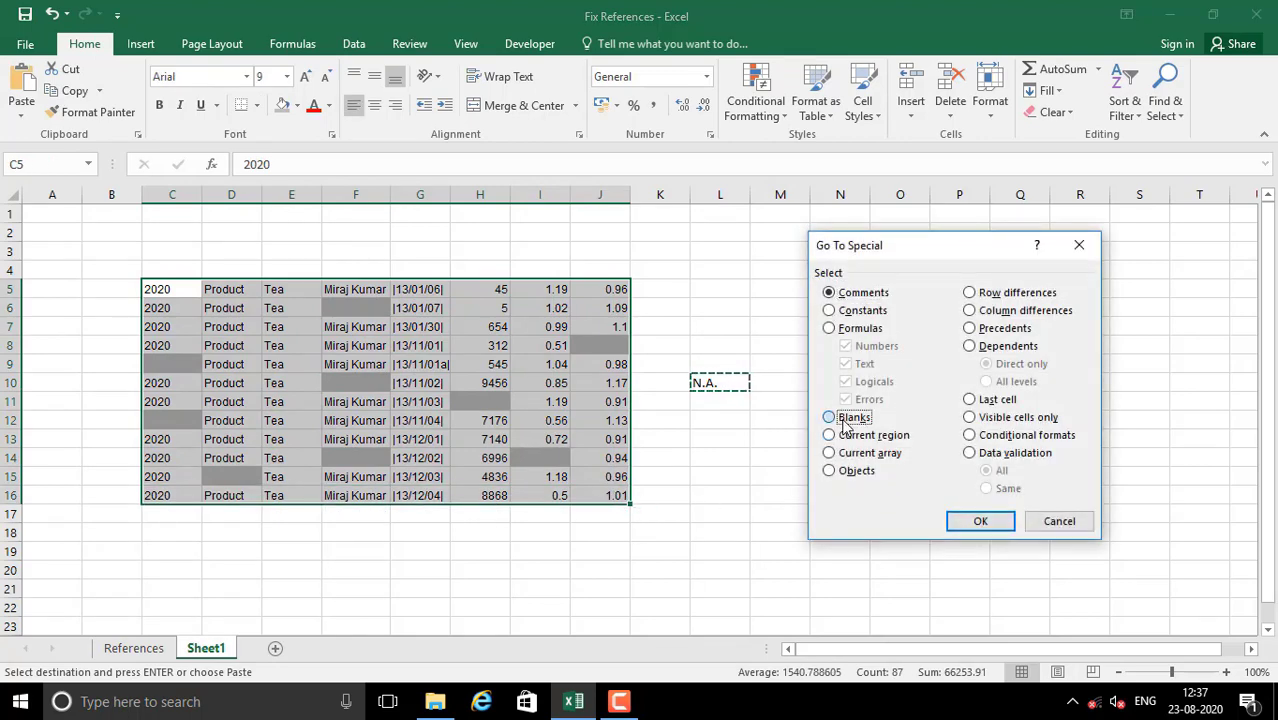
left_click(979, 521)
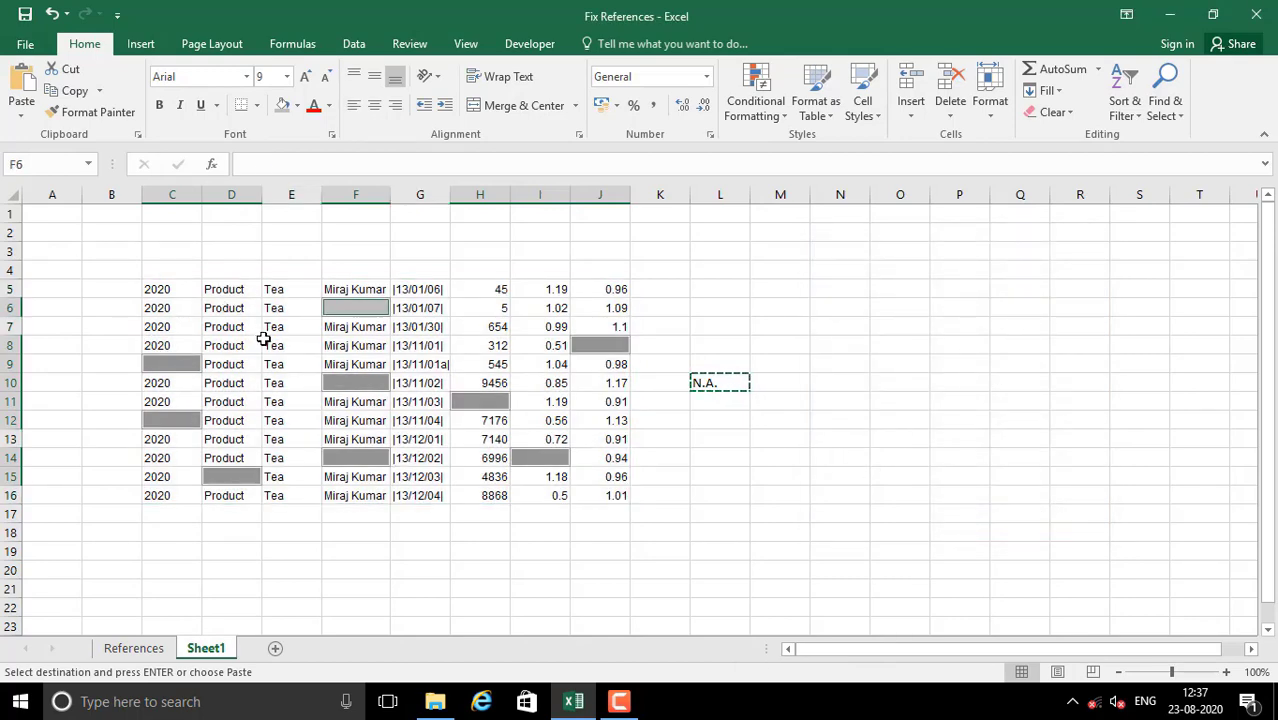
key("ctrl+v")
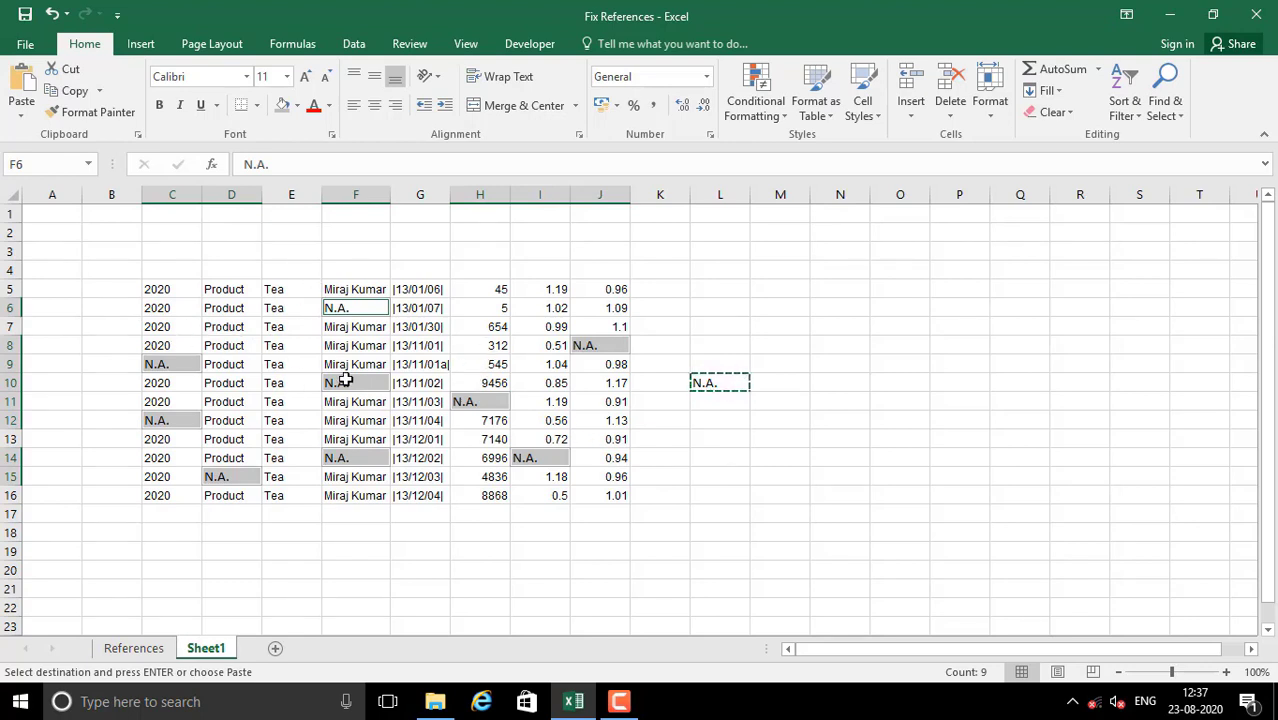
- Right-align the pasted N.A. cells and format their text in purple at font size 16
left_click(396, 116)
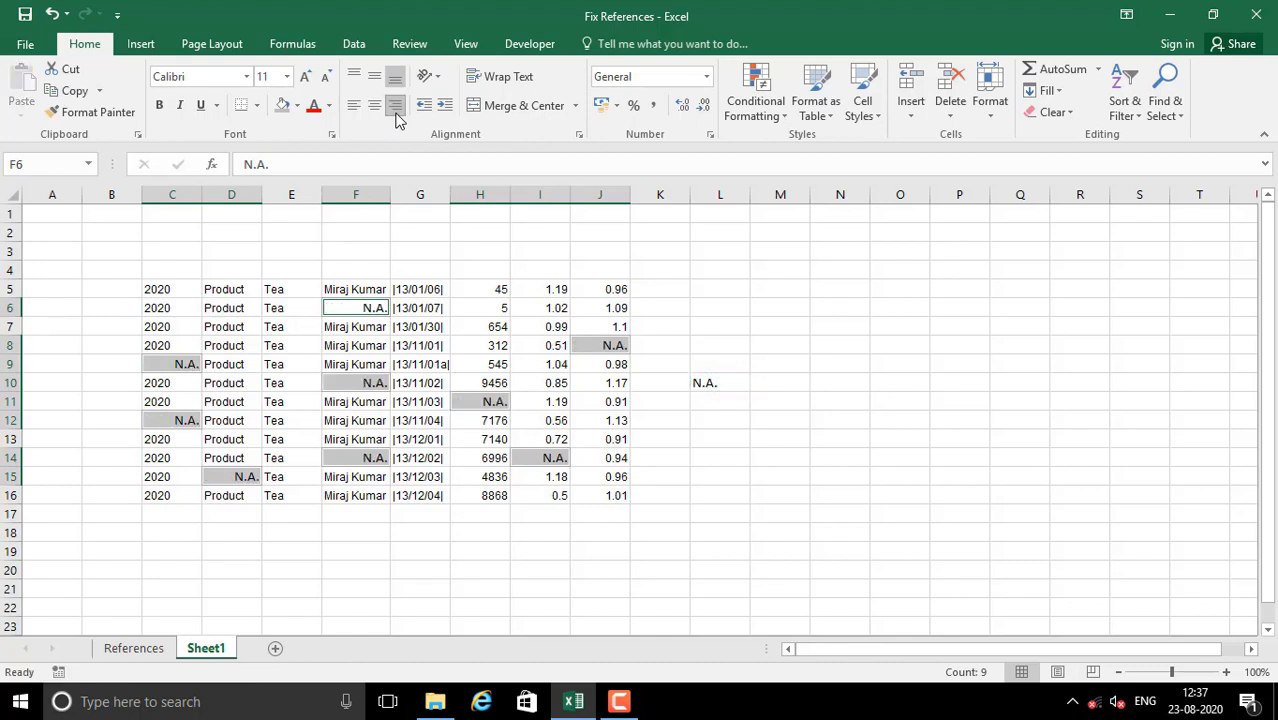
left_click(329, 106)
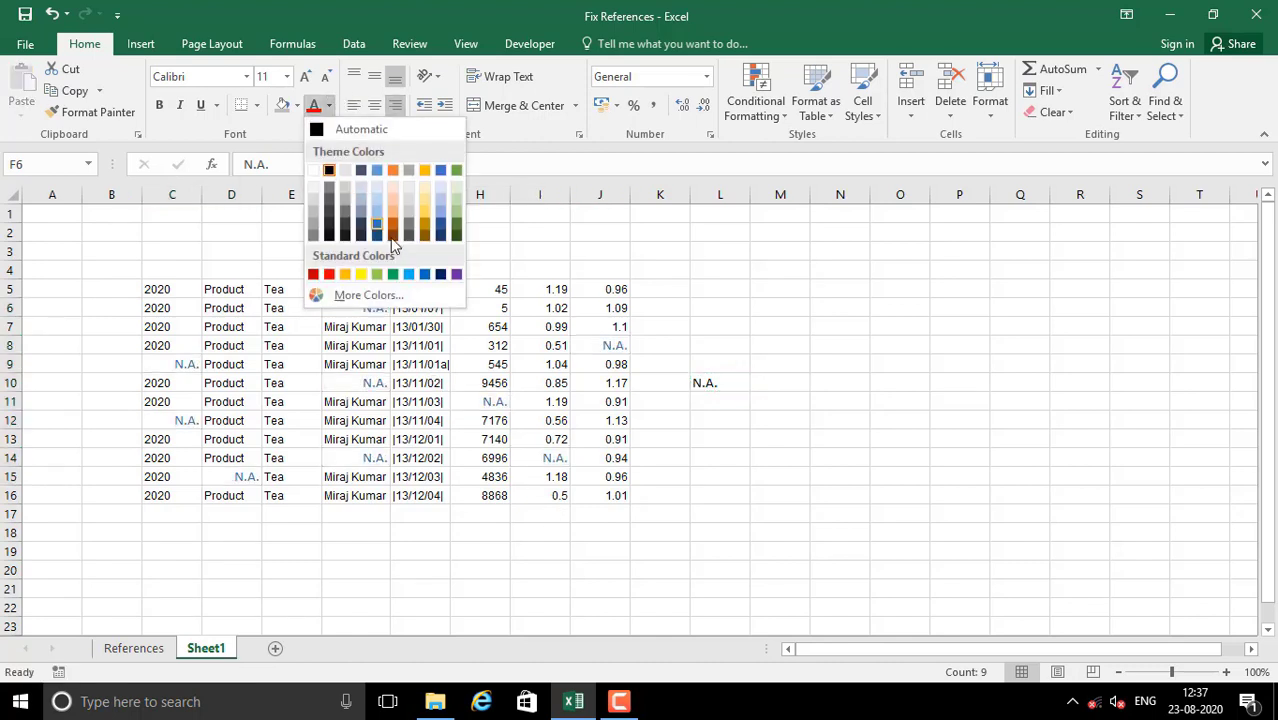
left_click(457, 275)
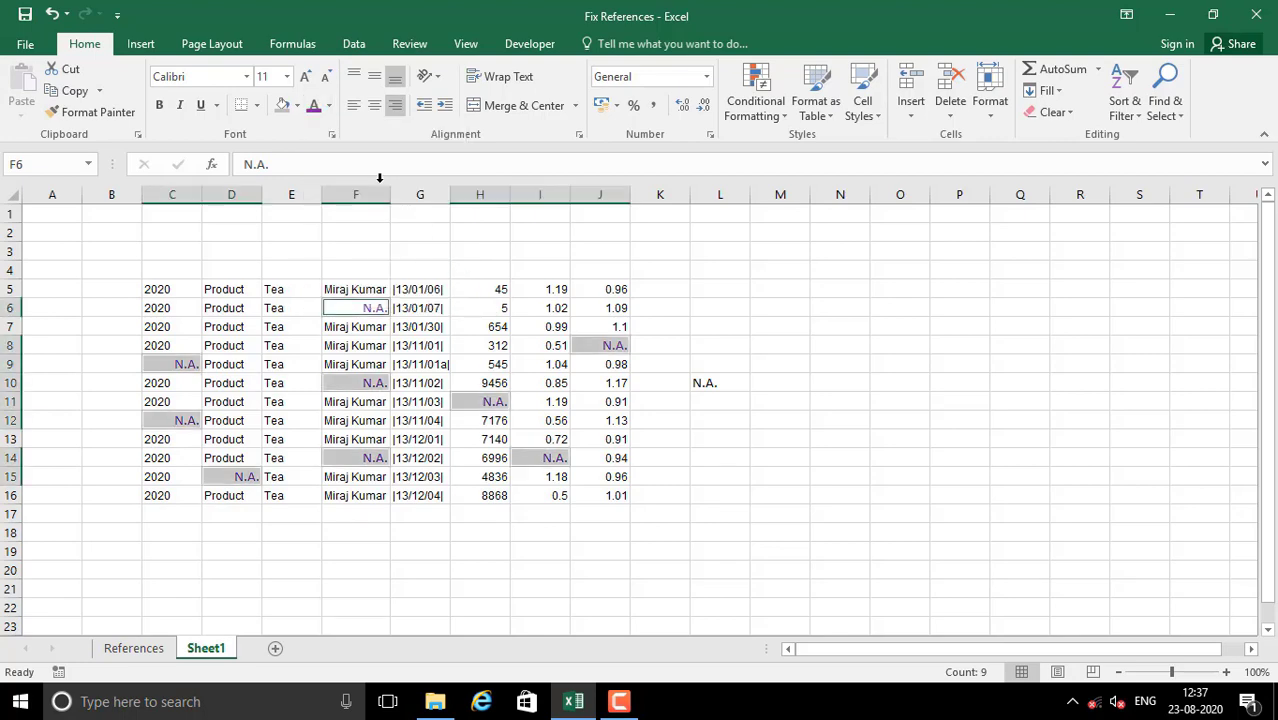
left_click(305, 78)
left_click(306, 79)
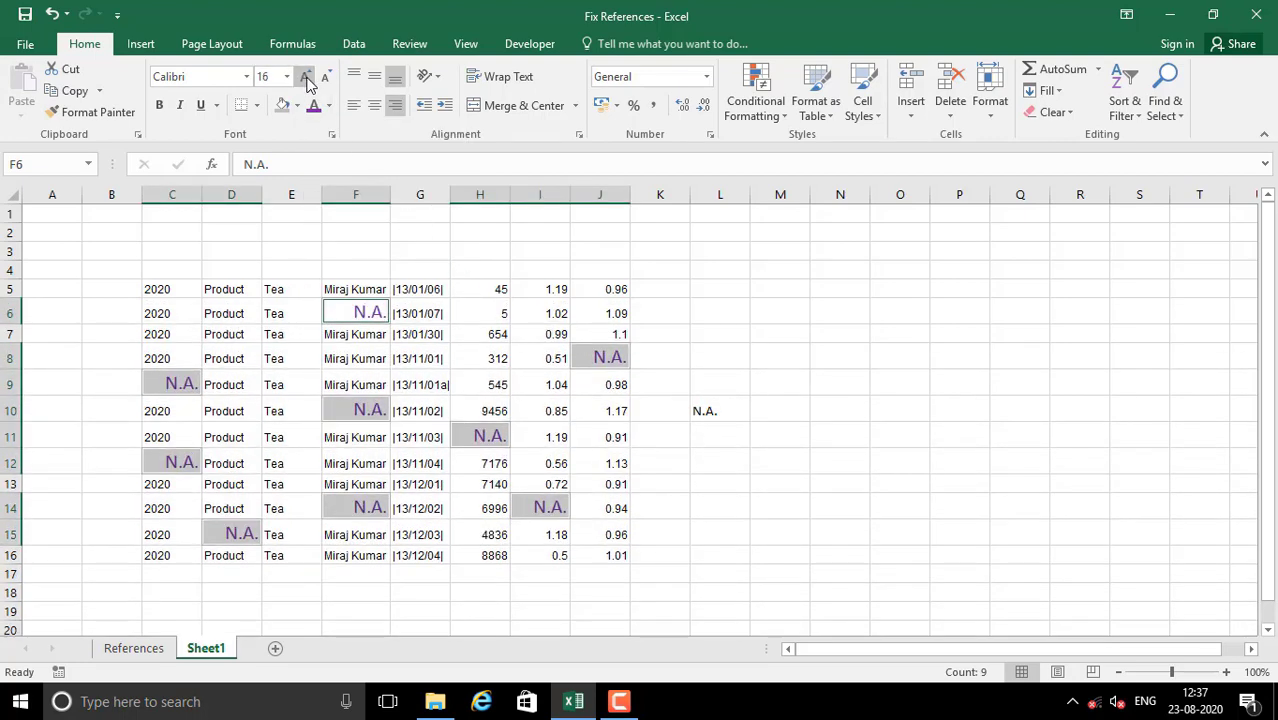
left_click(720, 500)
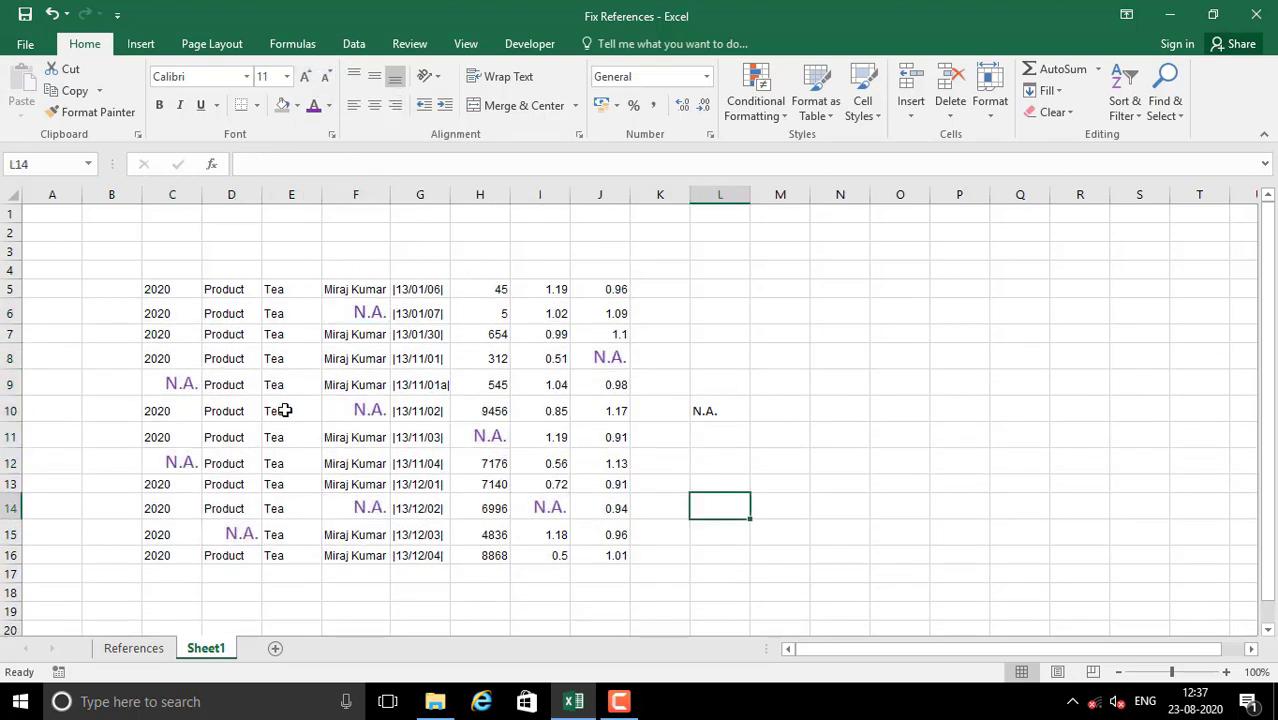
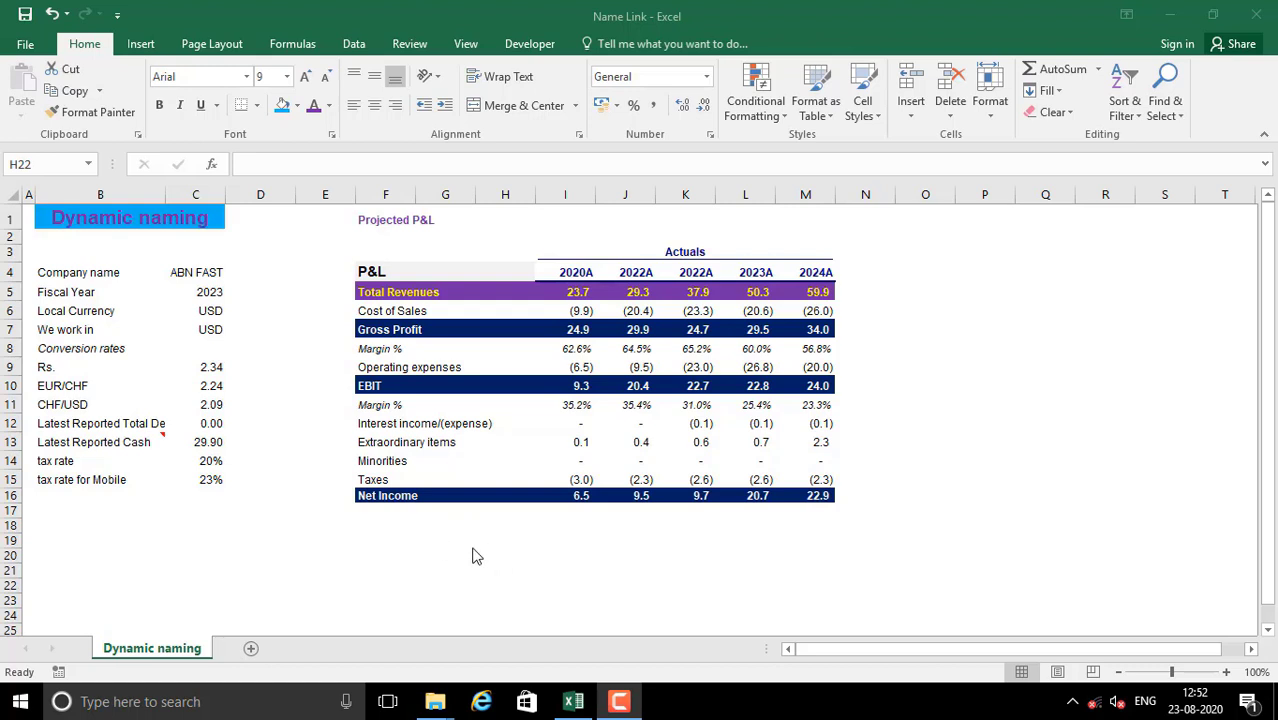
- Examine the company name entry and the projected P&L table on the Dynamic naming sheet of the Name Link workbook
left_click(82, 270)
left_click(82, 270)
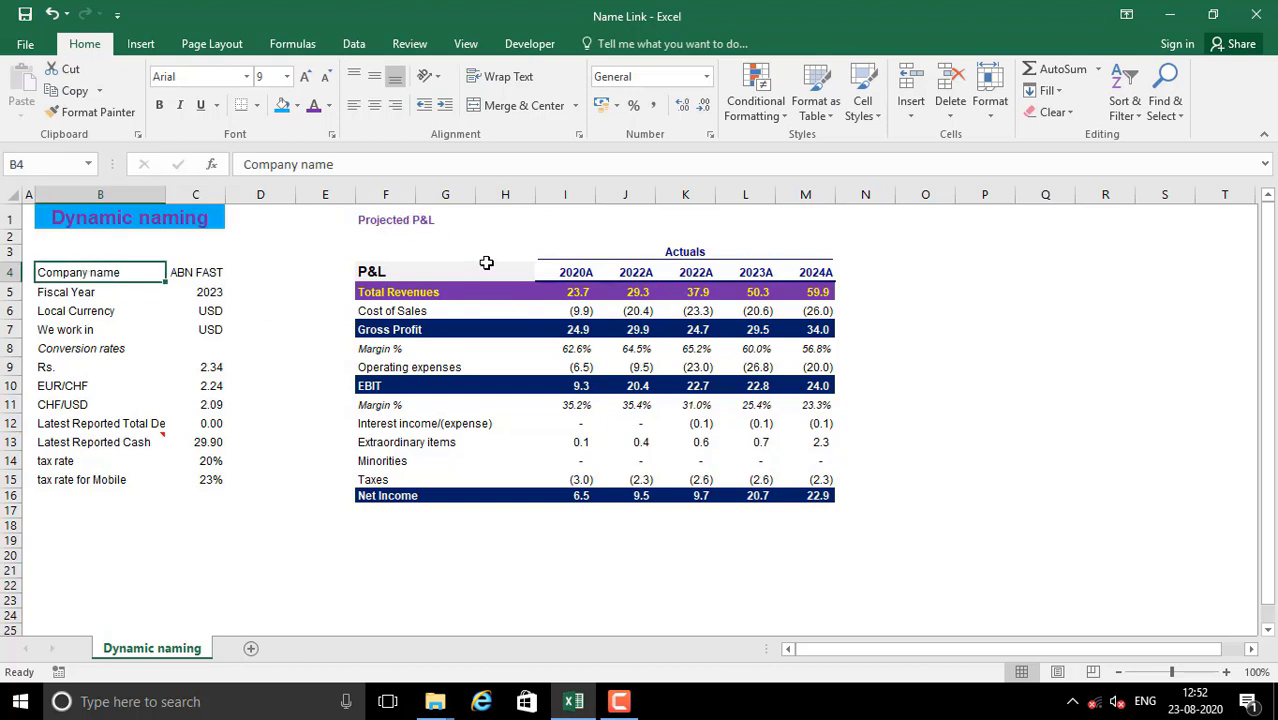
left_click_drag(388, 268, 816, 491)
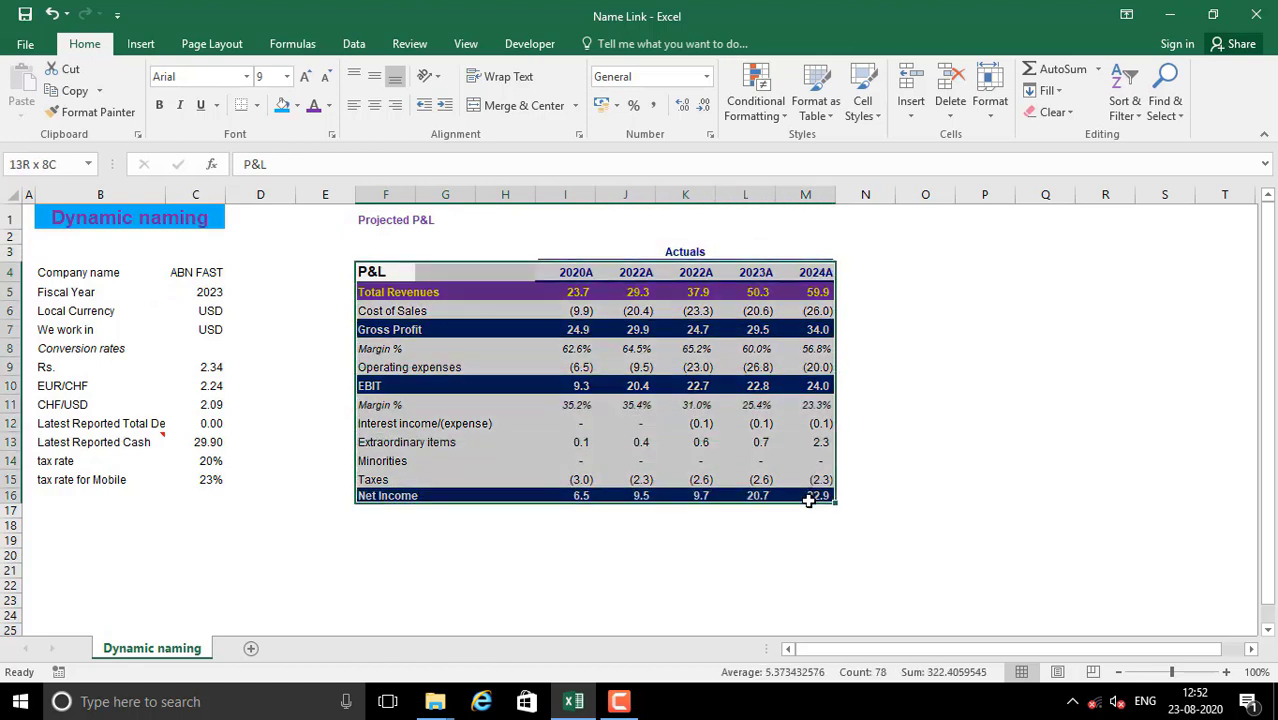
left_click(630, 570)
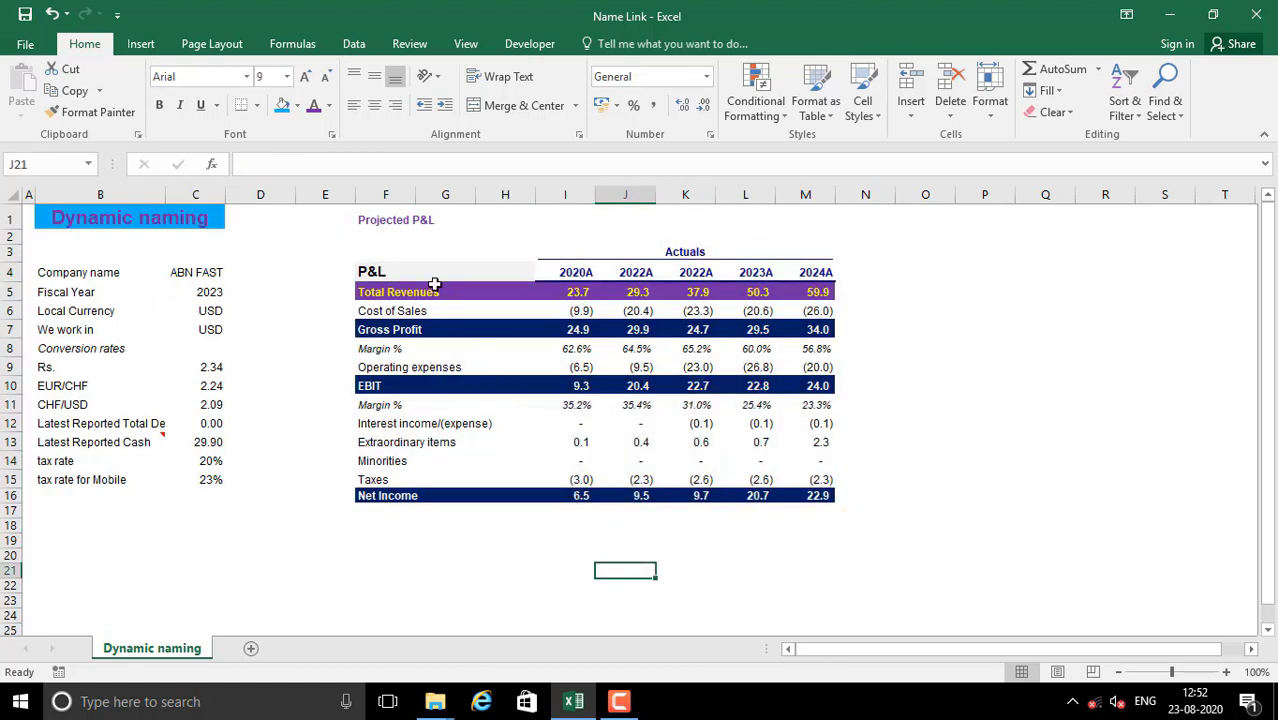
left_click(433, 289)
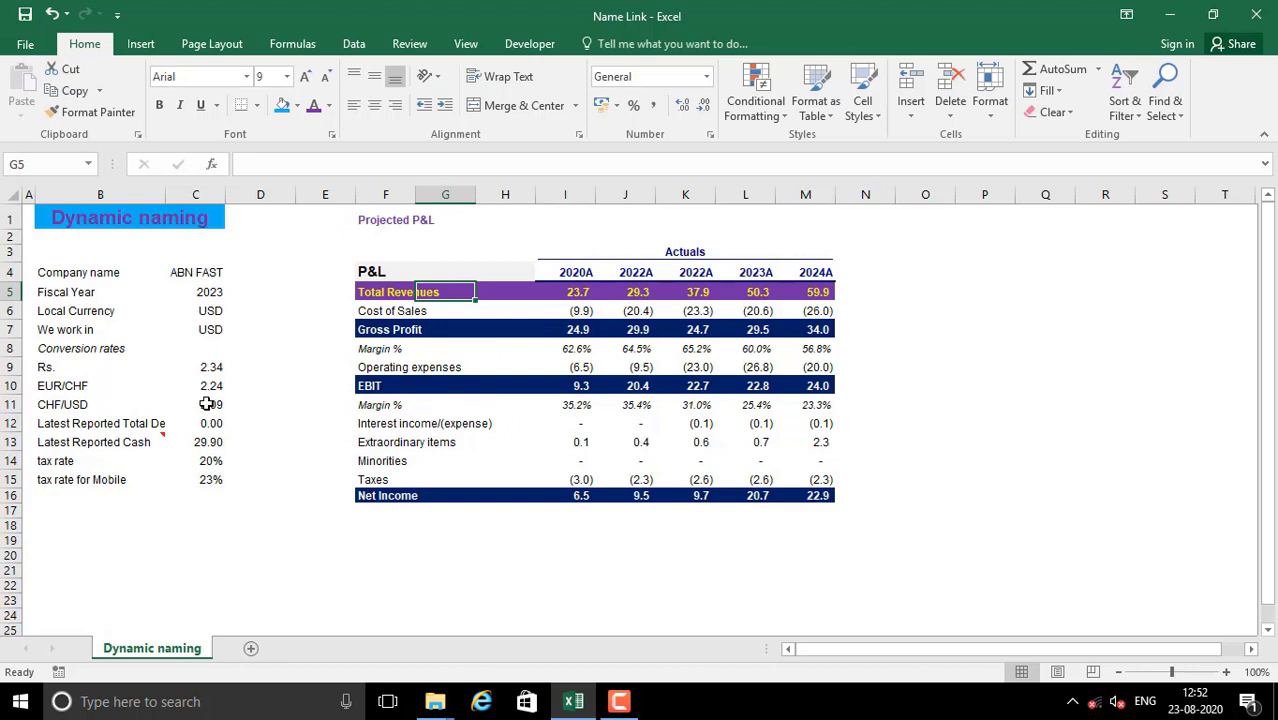
left_click(180, 273)
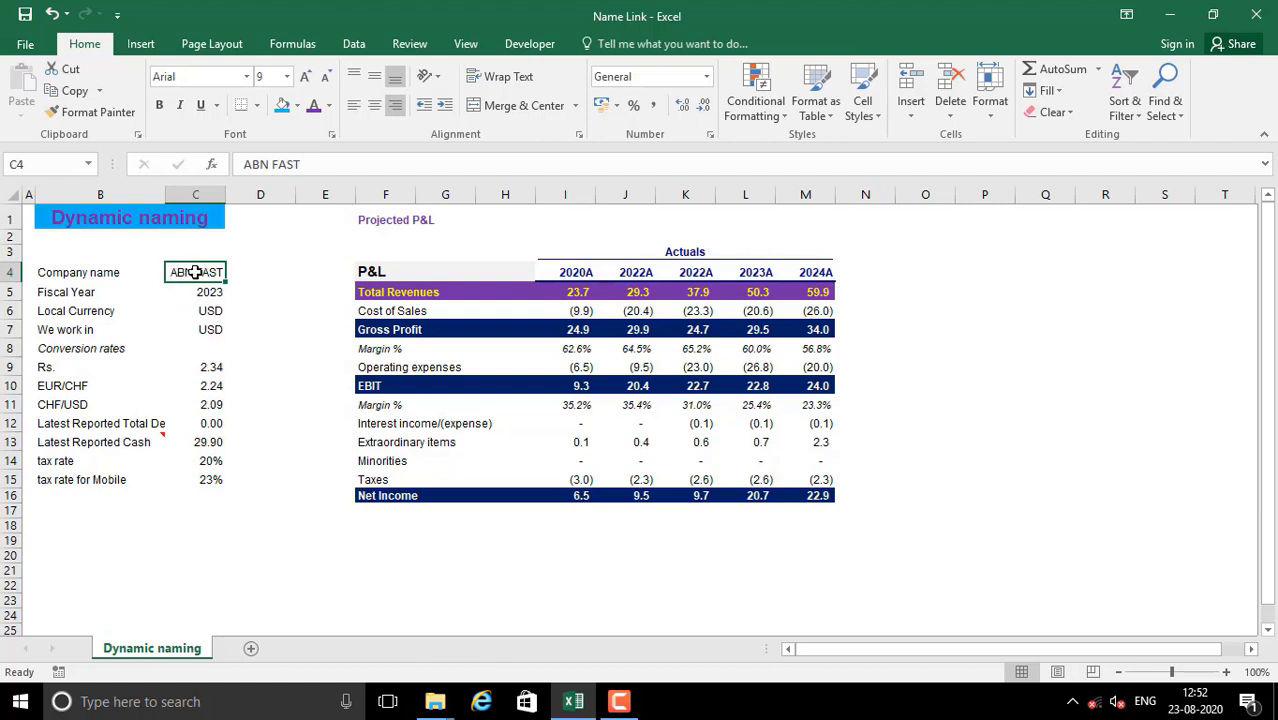
- Link the P&L heading in F4 to the company name with the formula ="P&L:"&C4
left_click(388, 273)
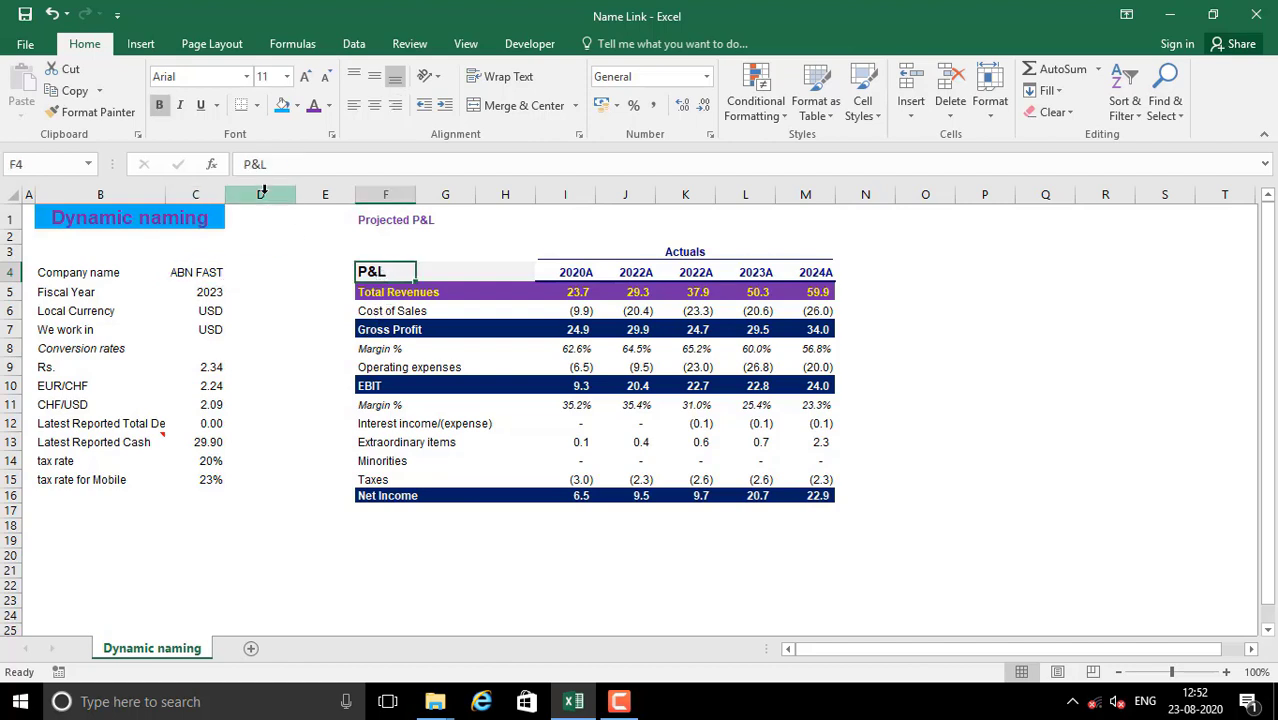
left_click(244, 165)
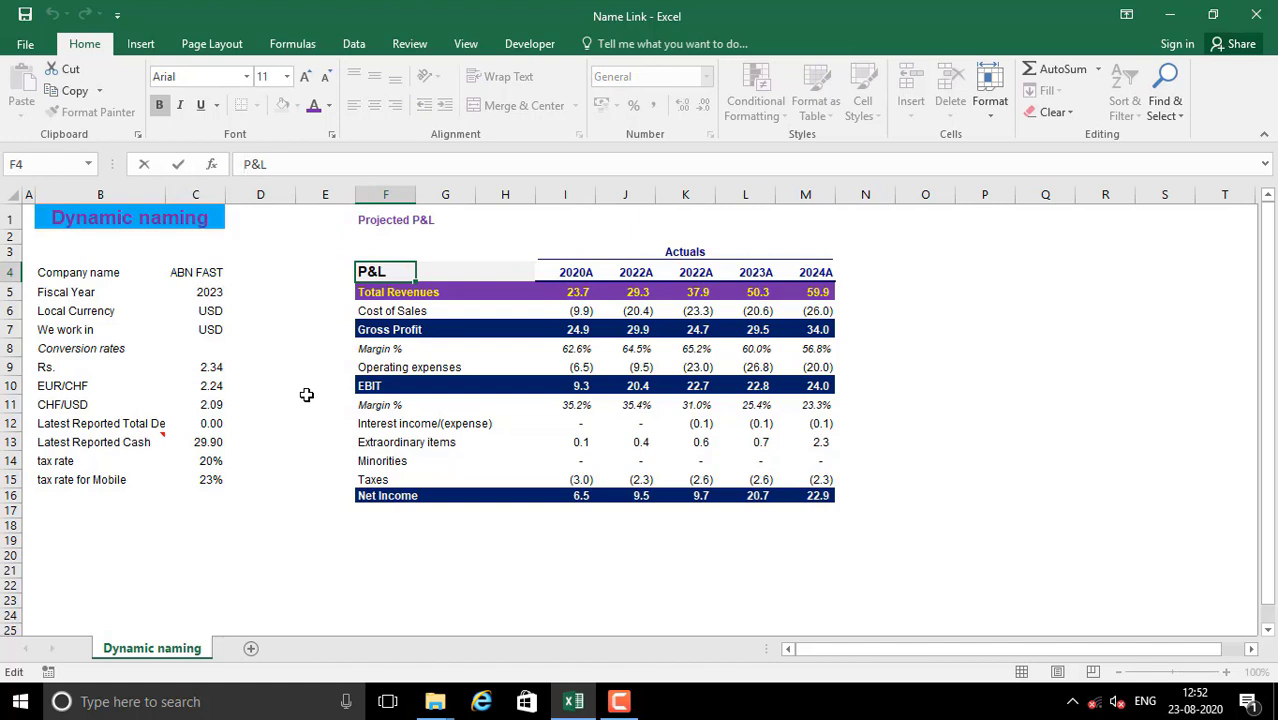
type("=\"")
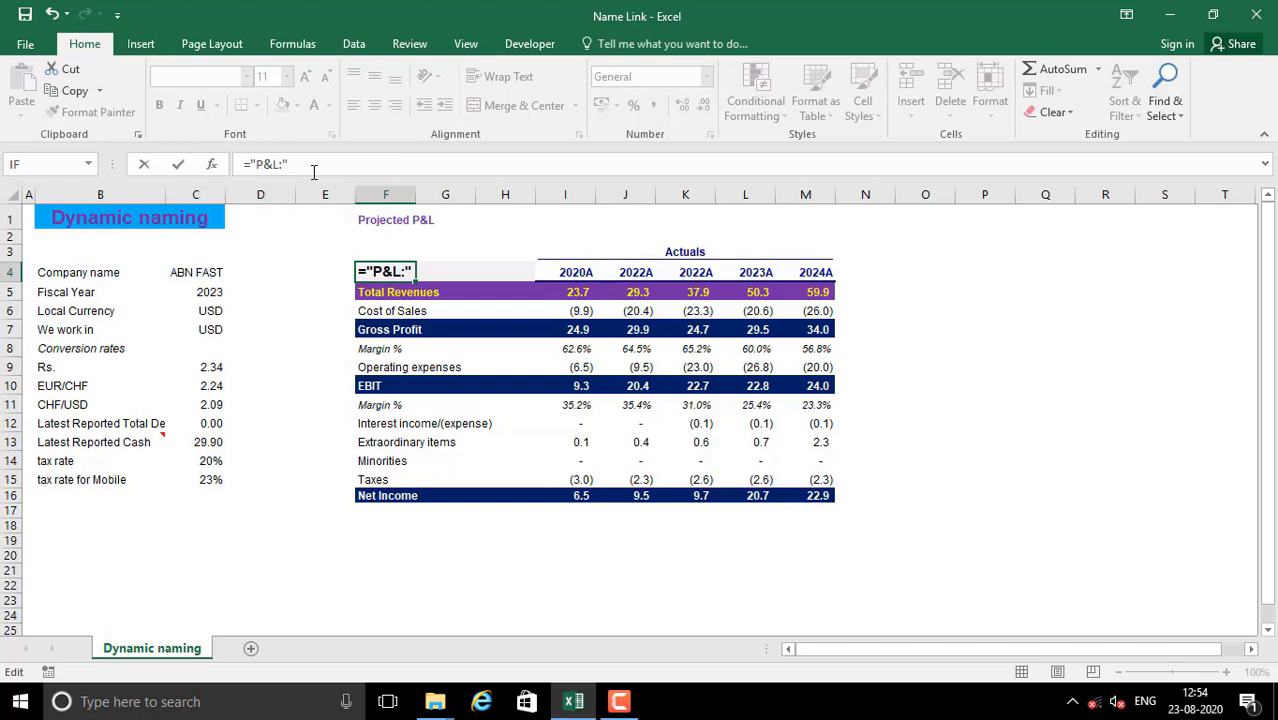
type("&")
left_click(210, 275)
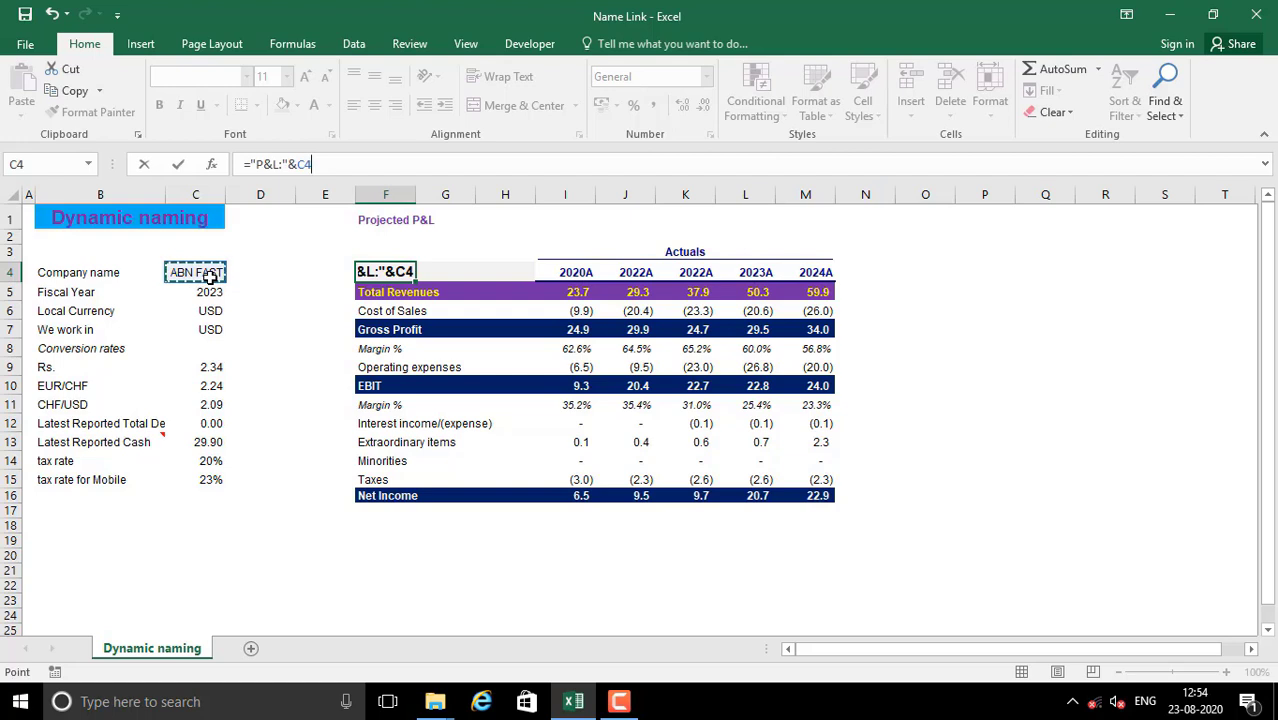
key("Return")
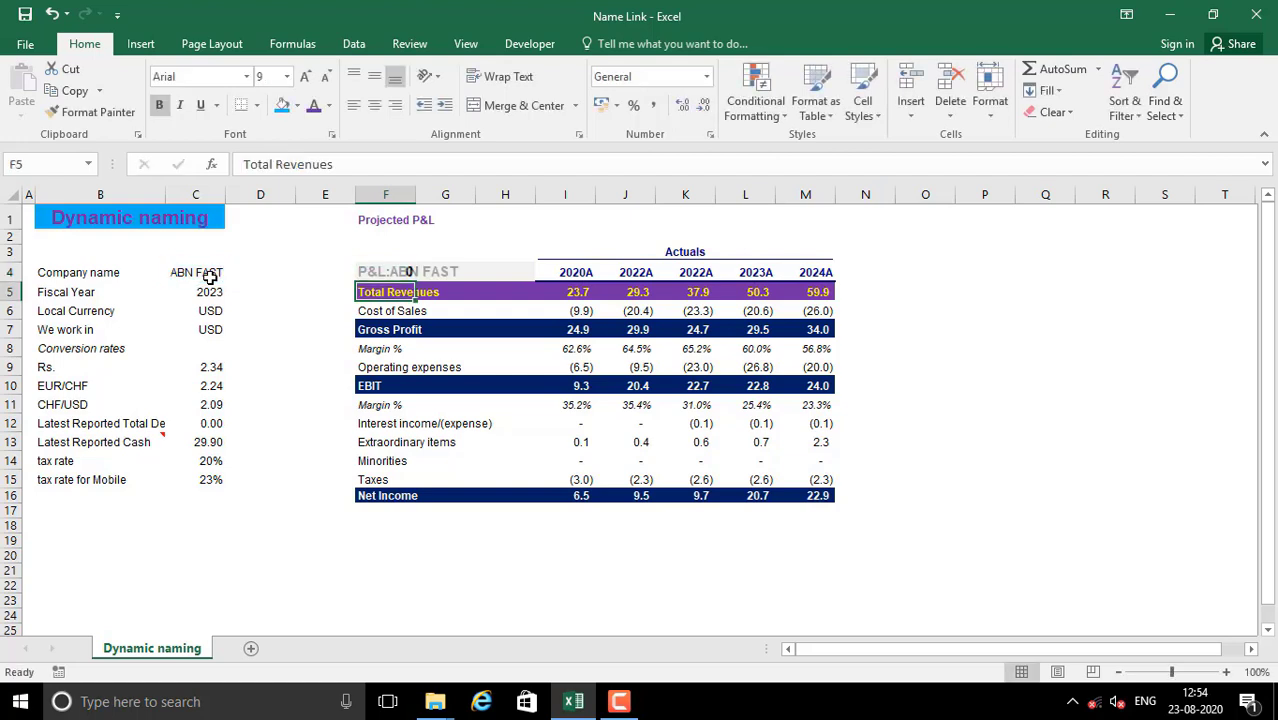
left_click(372, 270)
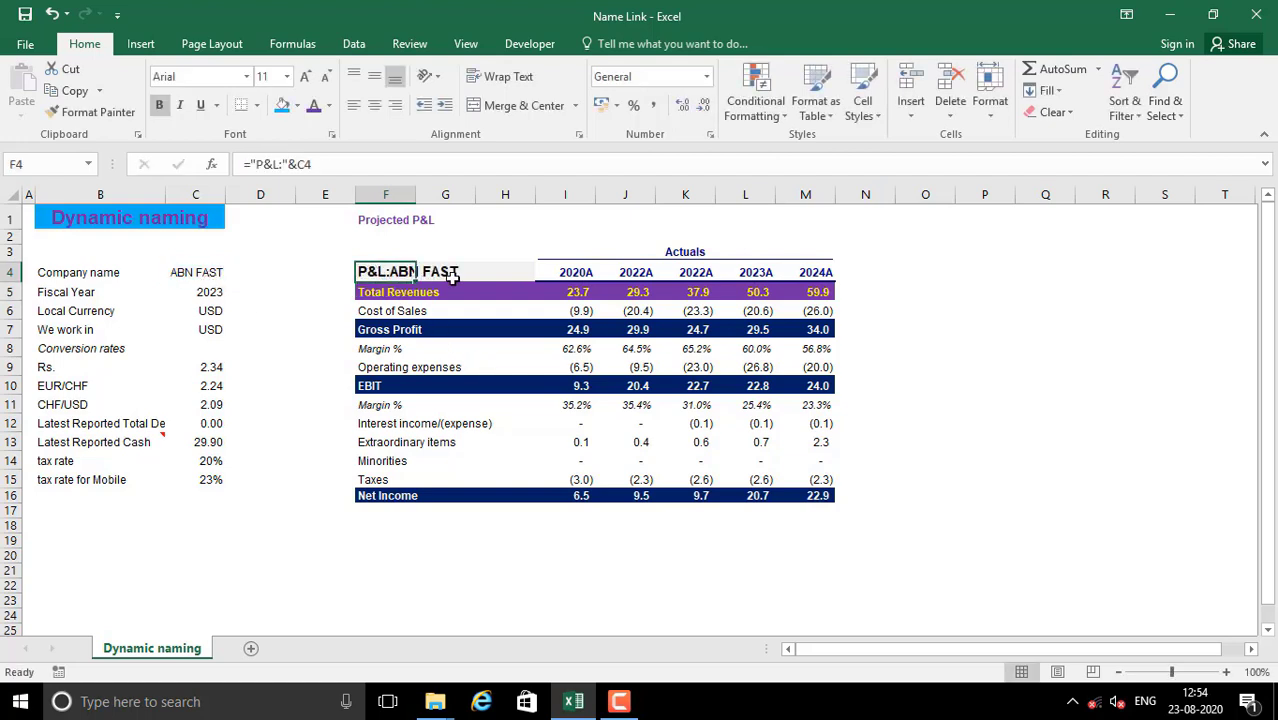
left_click(480, 275)
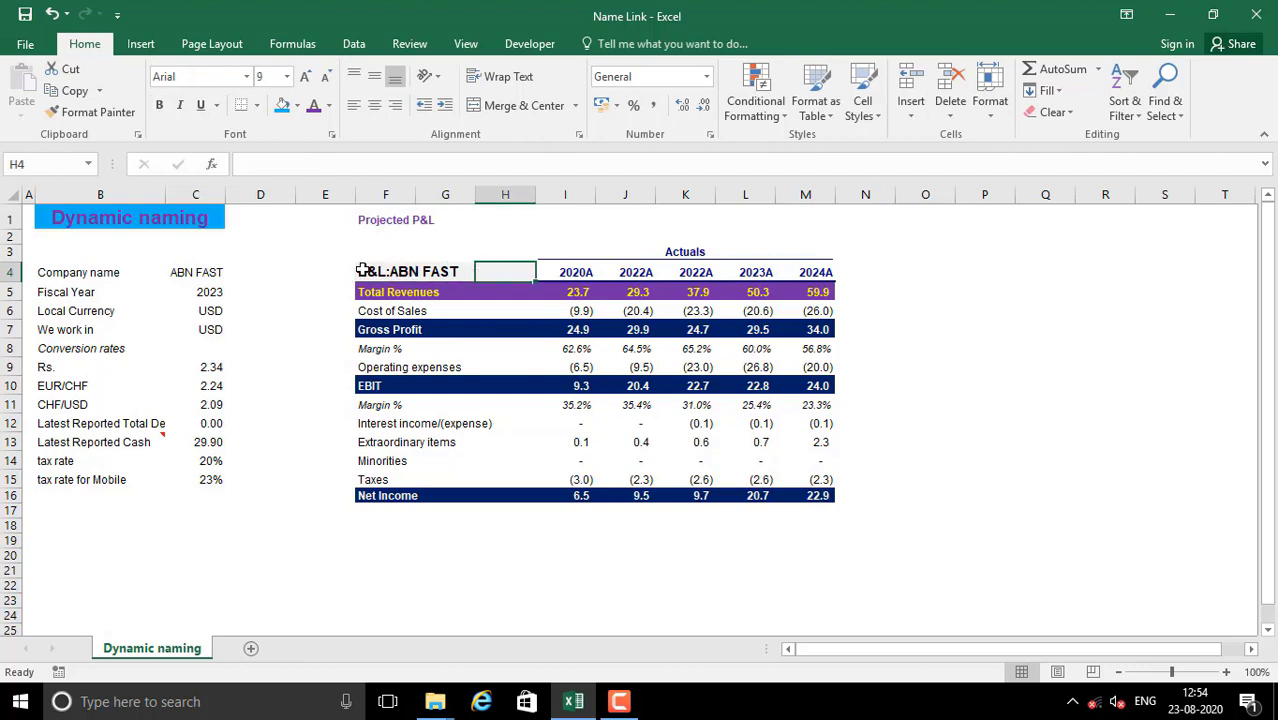
left_click(363, 270)
- Change the company name in C4 to Yahoo
left_click(208, 271)
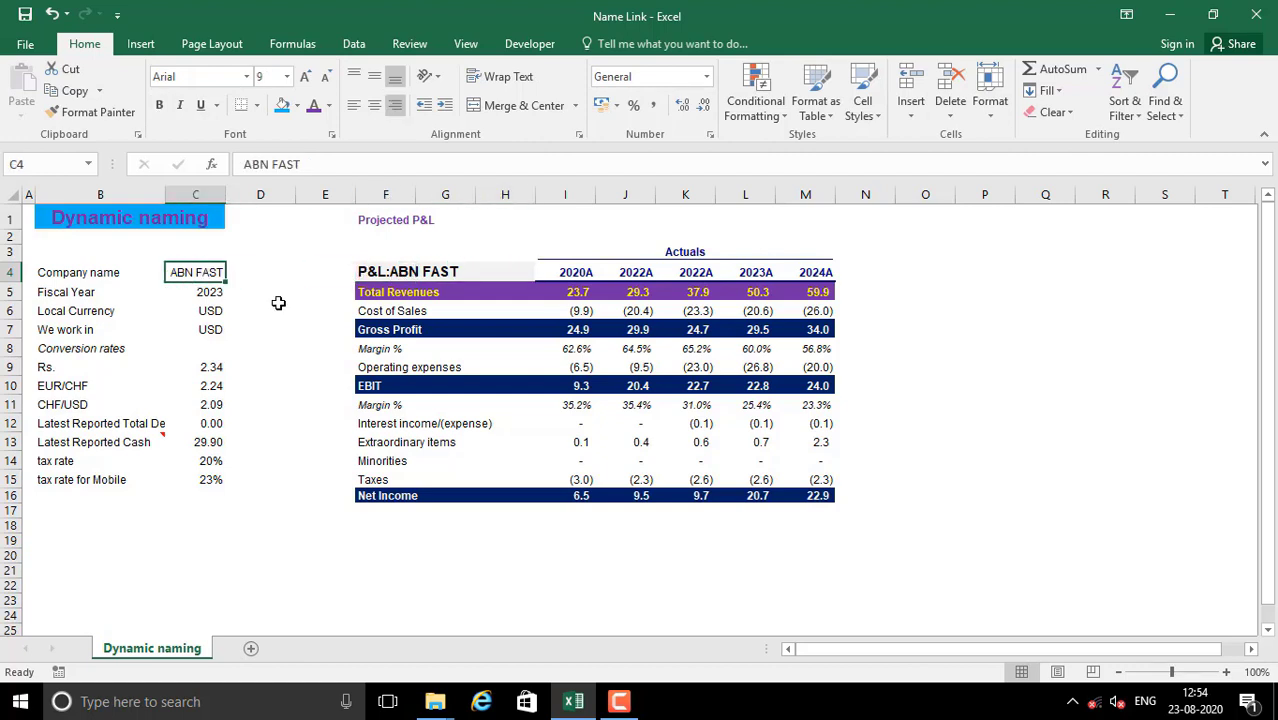
type("yAH")
key("BackSpace")
key("BackSpace")
key("BackSpace")
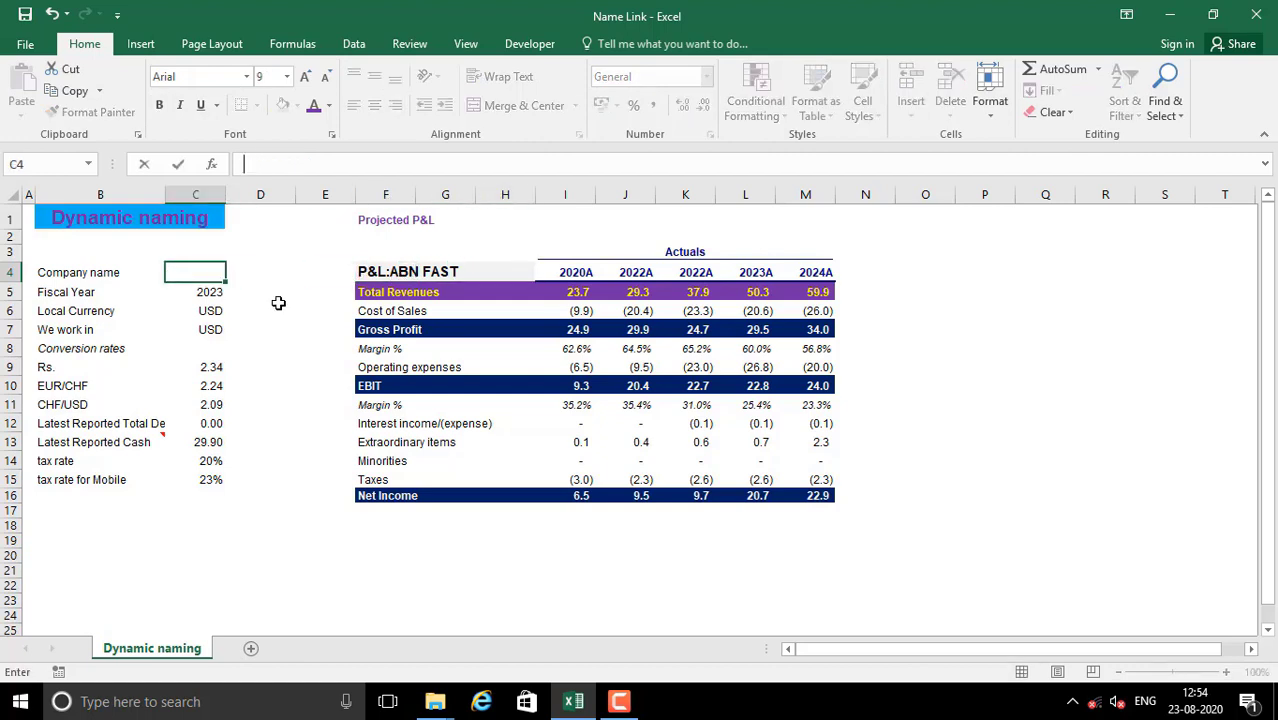
type("Yahoo")
key("Return")
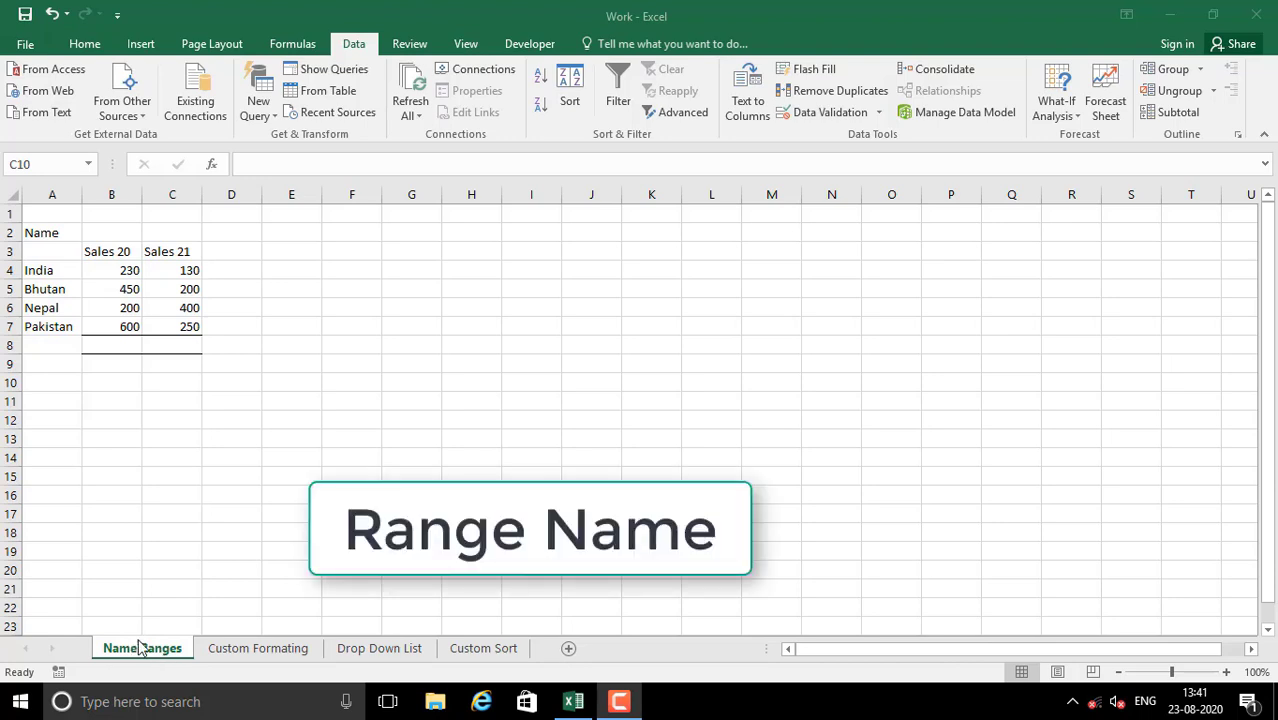
- Look through the Custom Formating, Drop Down List and Custom Sort sheets of the Work workbook, ending on Name Ranges
left_click(258, 648)
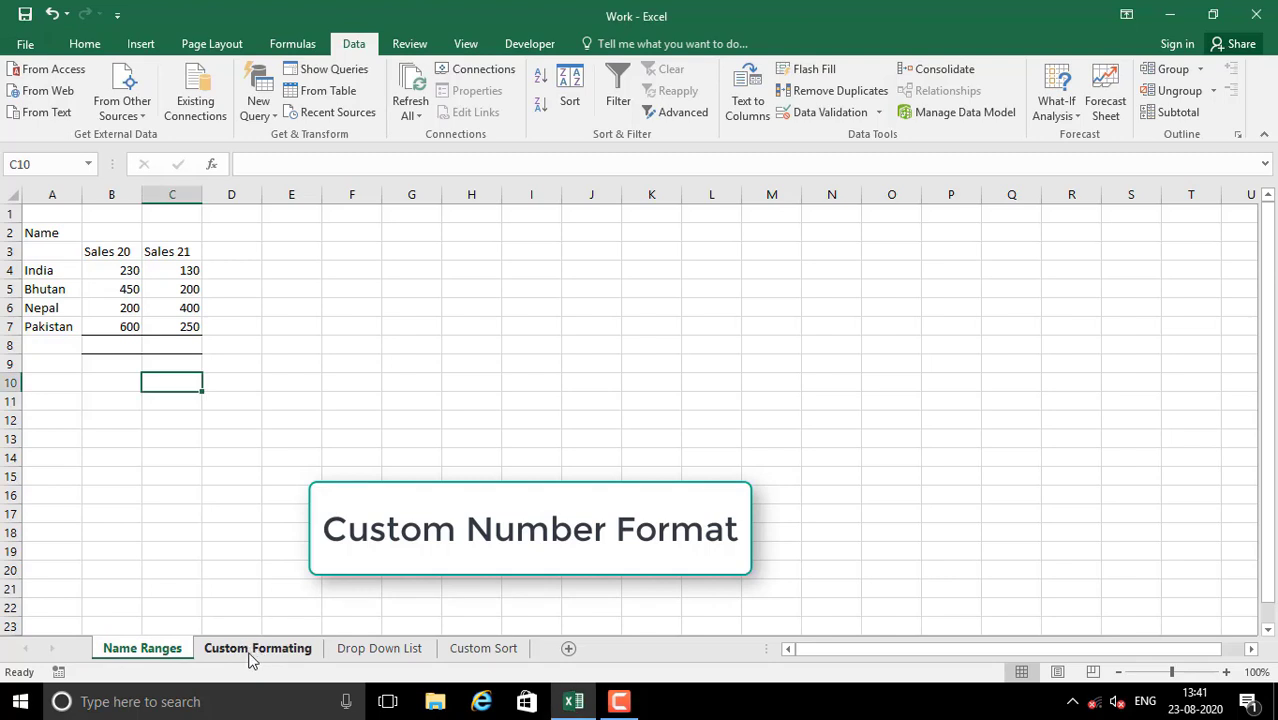
left_click(251, 652)
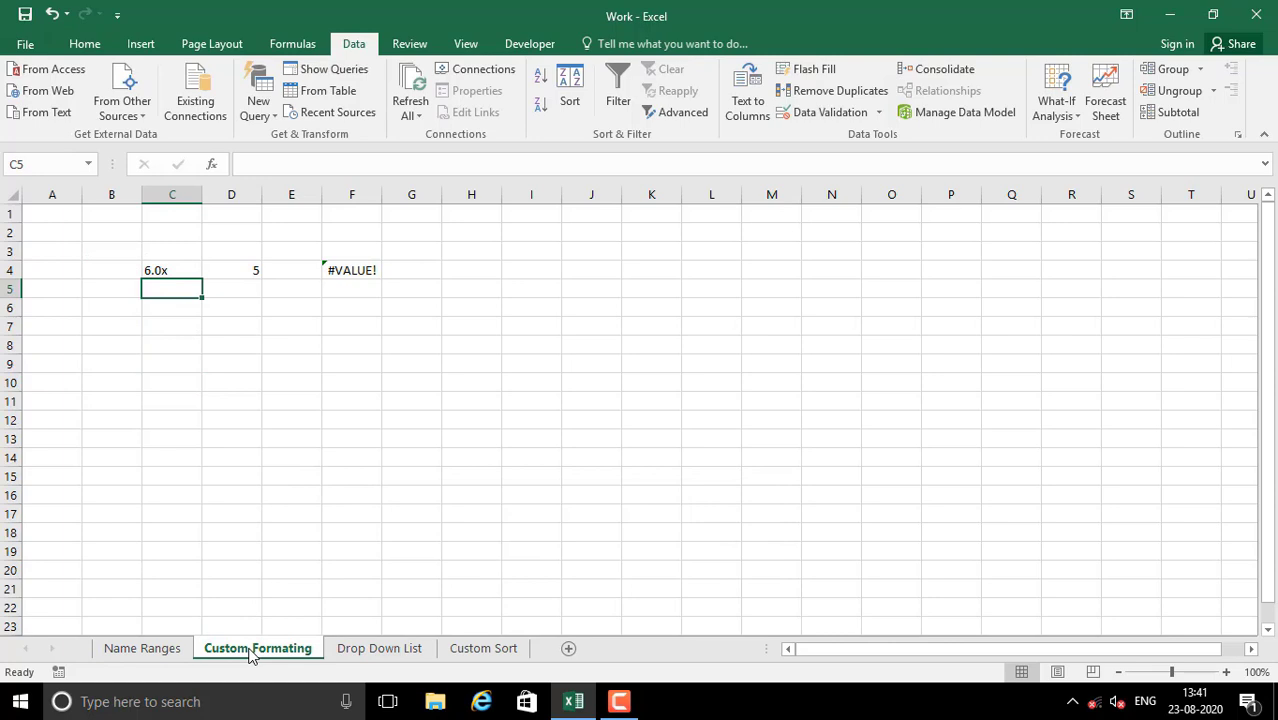
left_click(366, 650)
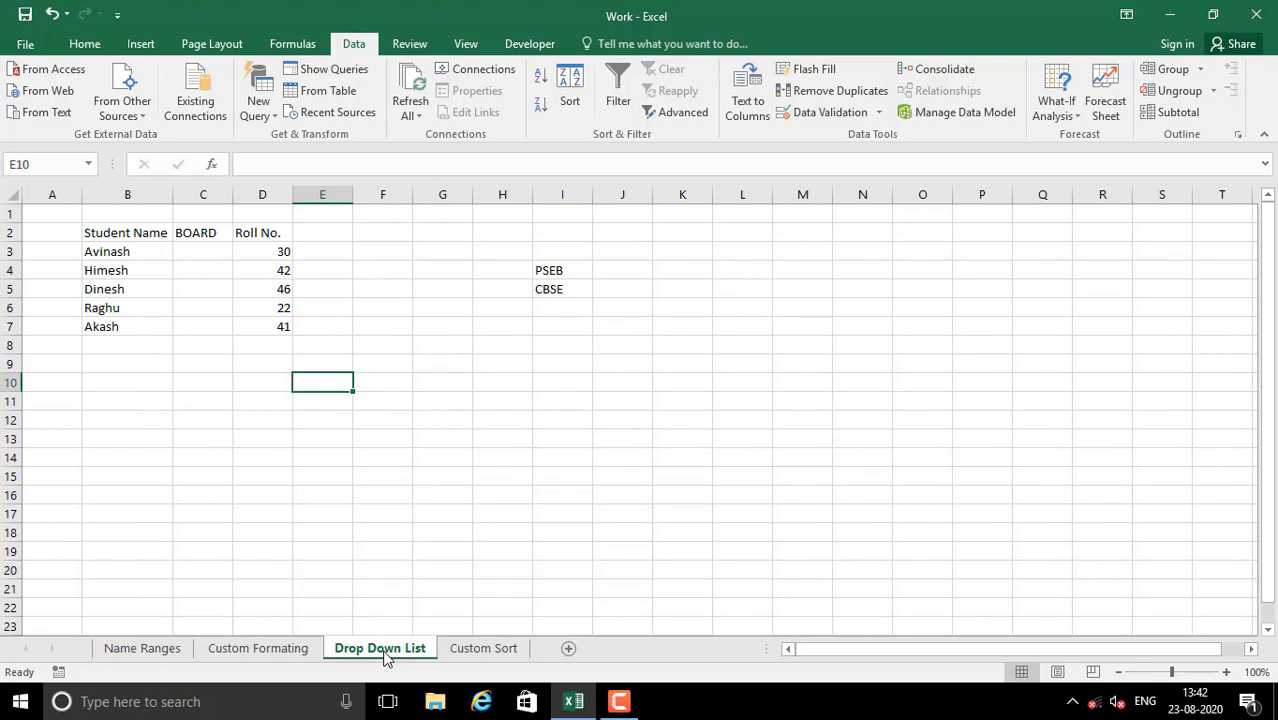
left_click(483, 650)
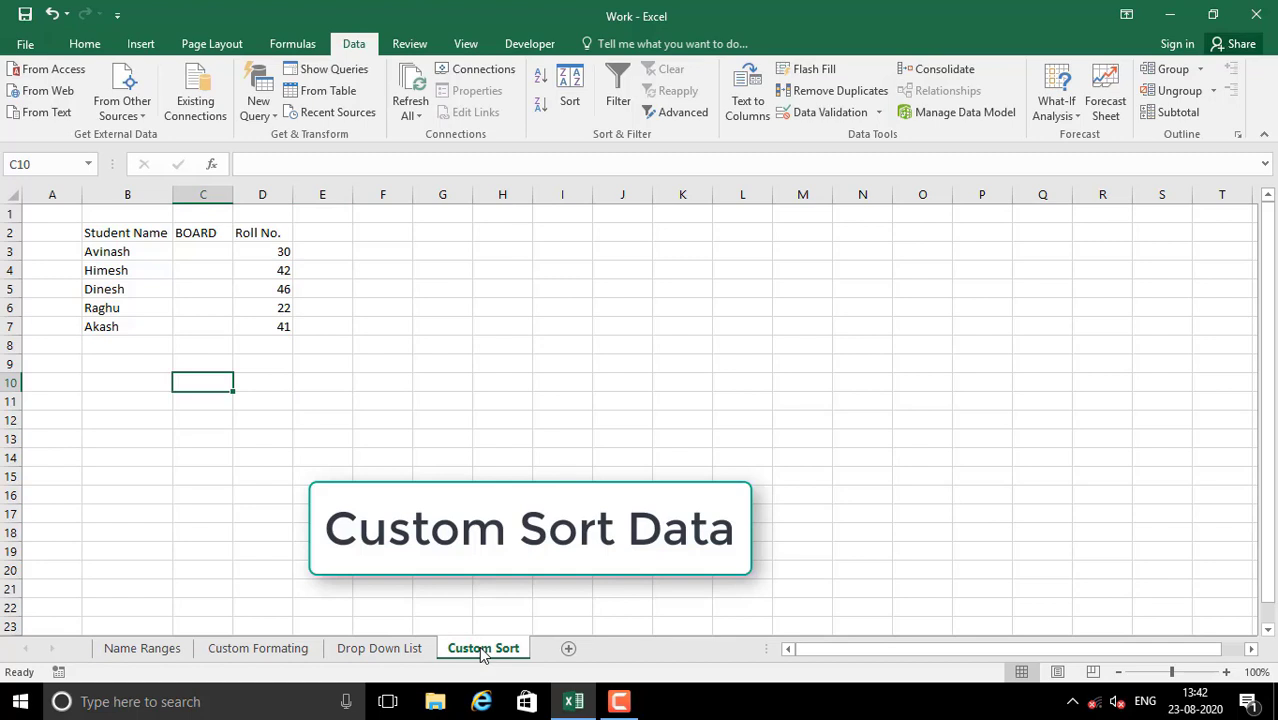
left_click(155, 650)
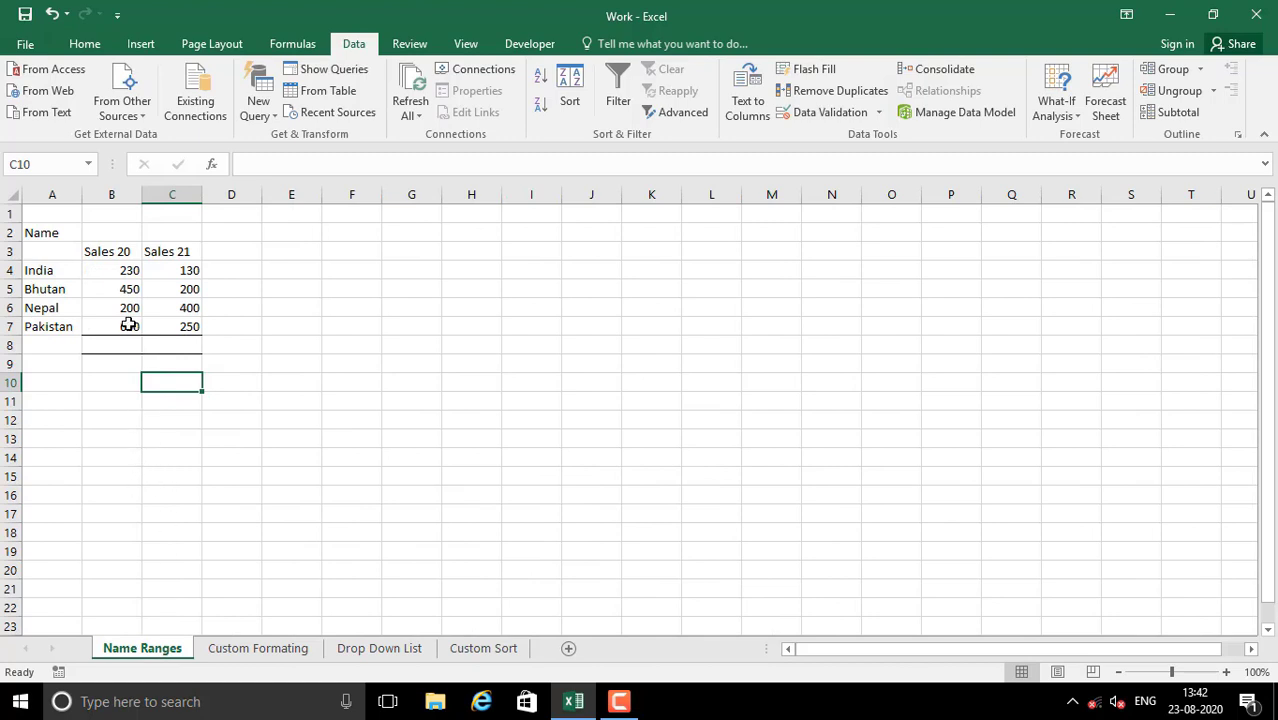
- Name the Sales 20 values in B4:B7 sales20 and reselect the range to check its name
left_click(115, 277)
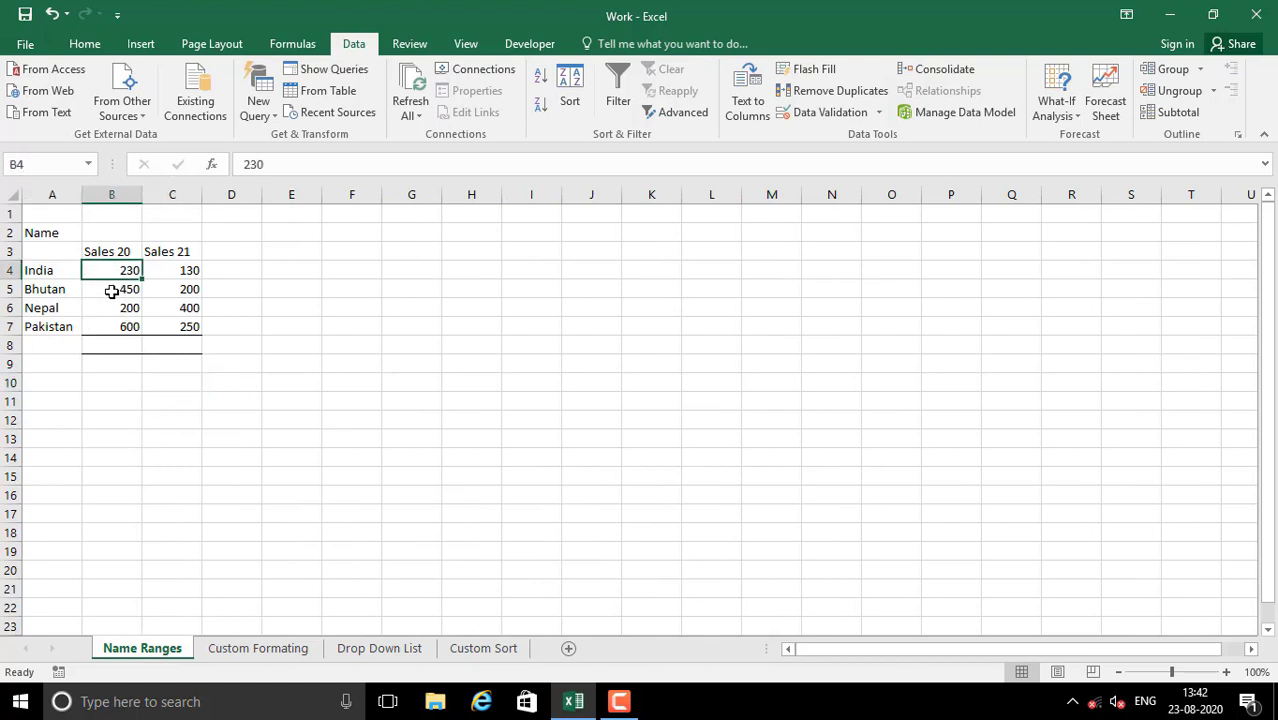
left_click_drag(108, 275, 117, 322)
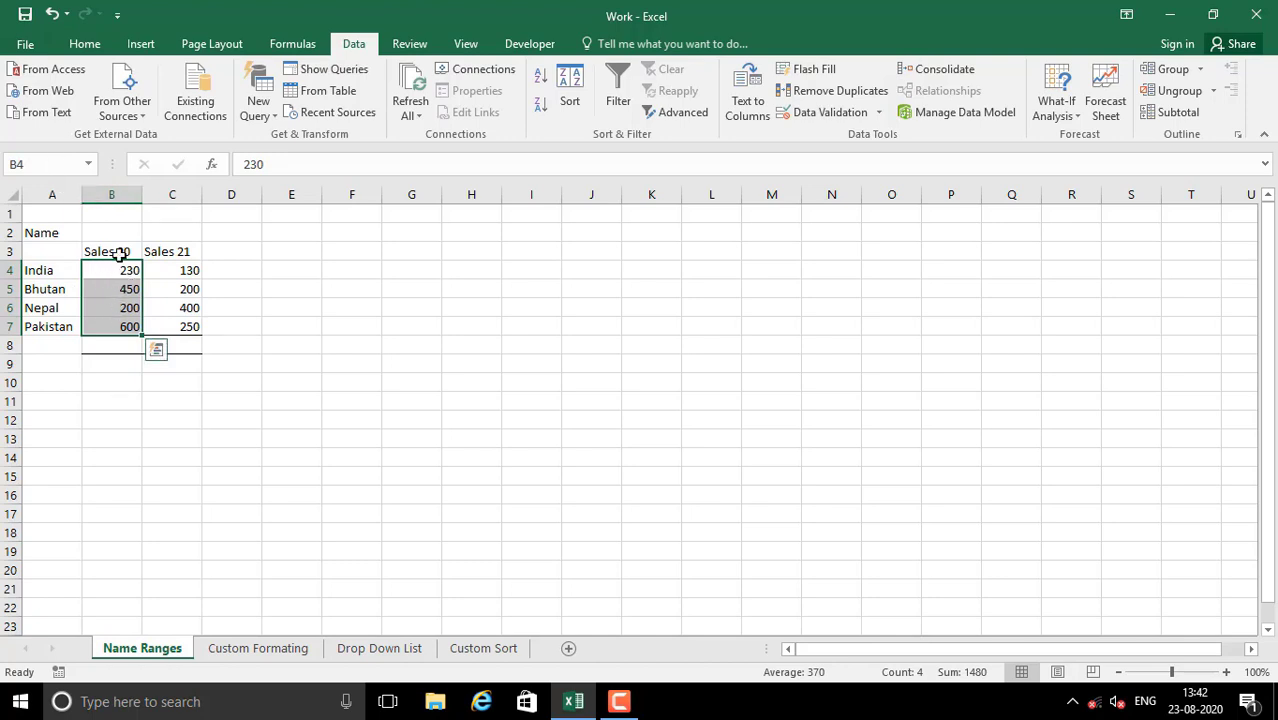
left_click(63, 168)
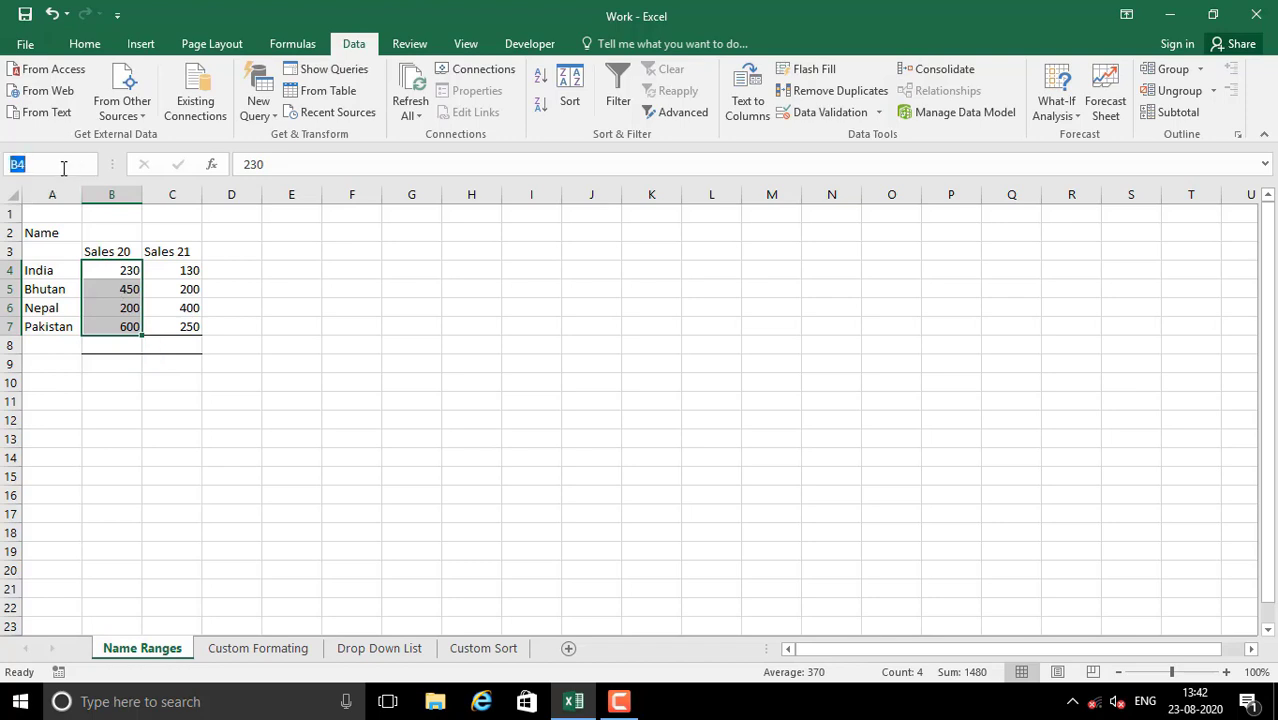
type("sales20")
left_click(155, 328)
left_click_drag(128, 277, 128, 326)
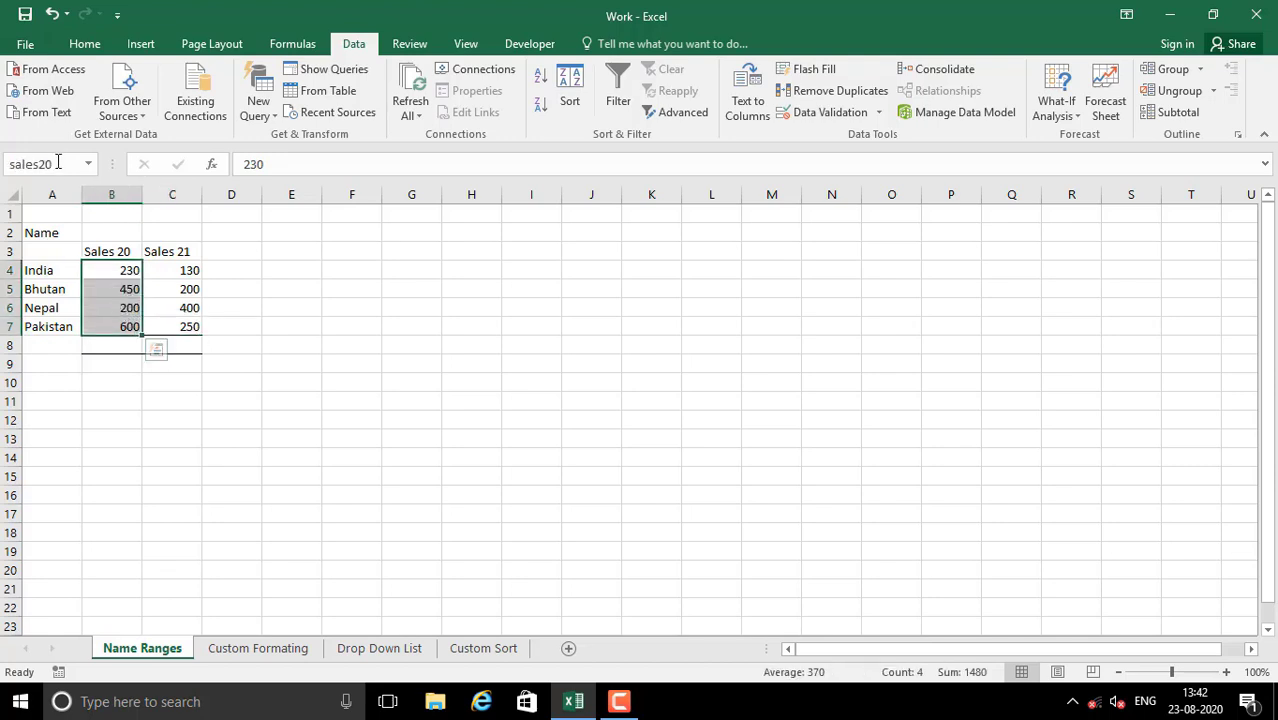
- Check how the individual cells B4 to B7 are referenced compared with the whole sales20 range
left_click(112, 382)
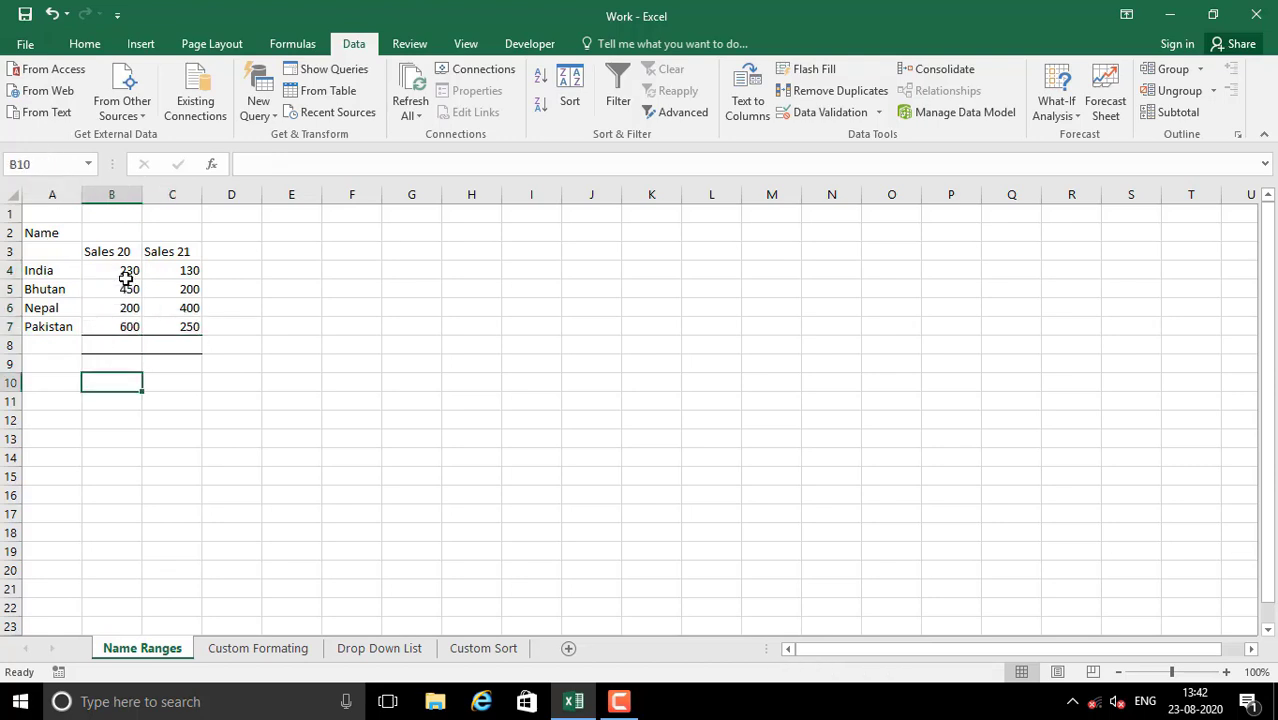
left_click(128, 270)
left_click(128, 289)
left_click(128, 307)
left_click(120, 326)
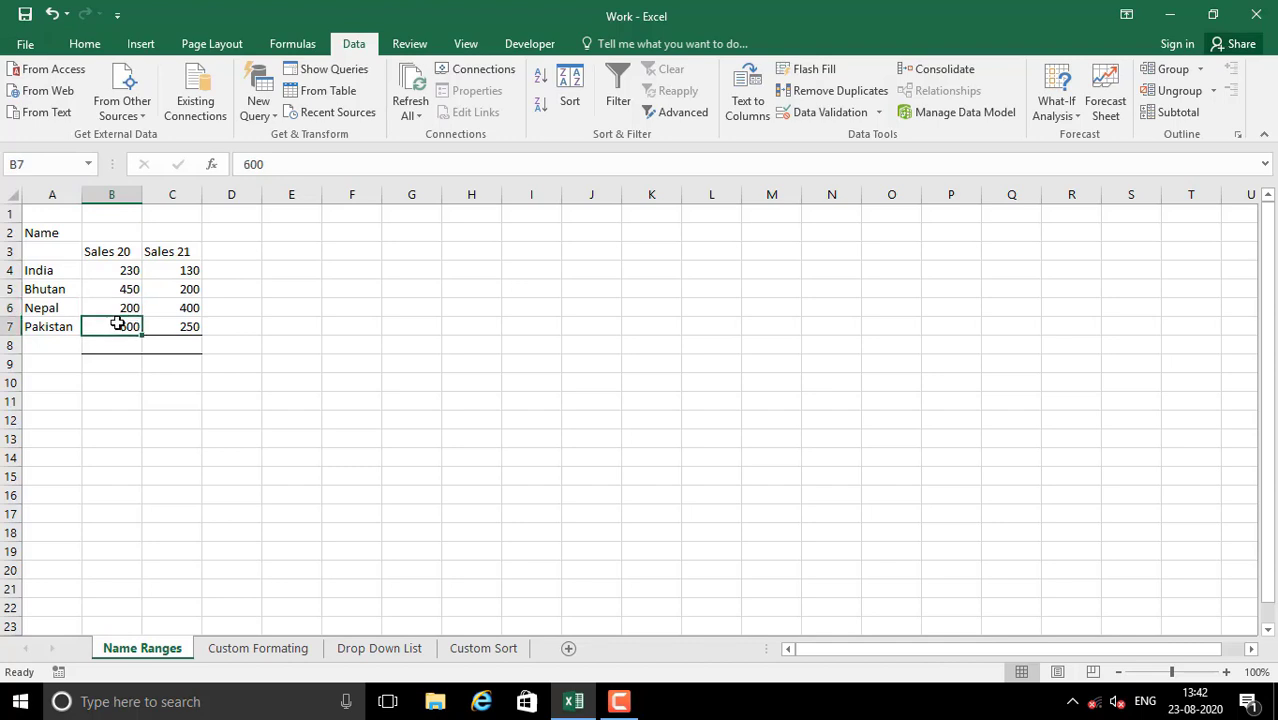
left_click(118, 300)
left_click(118, 290)
left_click(120, 276)
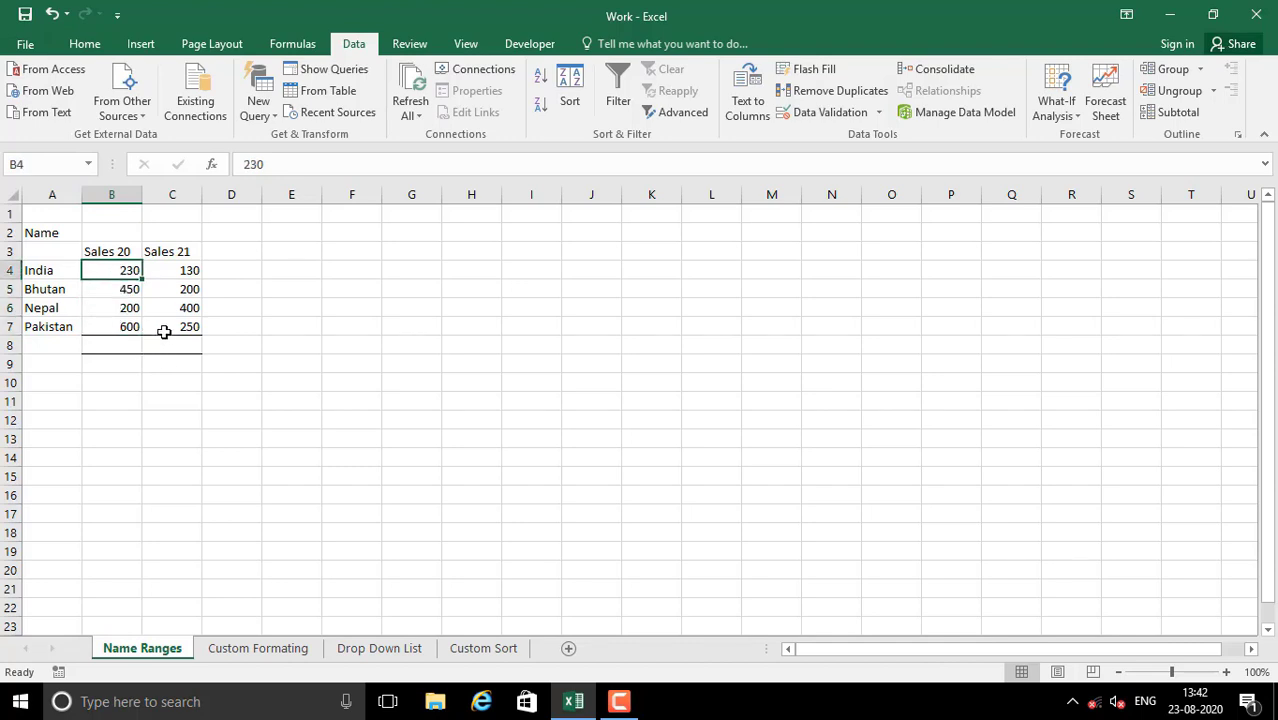
- Name the Sales 21 values in C4:C7 sales21 and reselect the range to check its name
left_click_drag(170, 274, 183, 314)
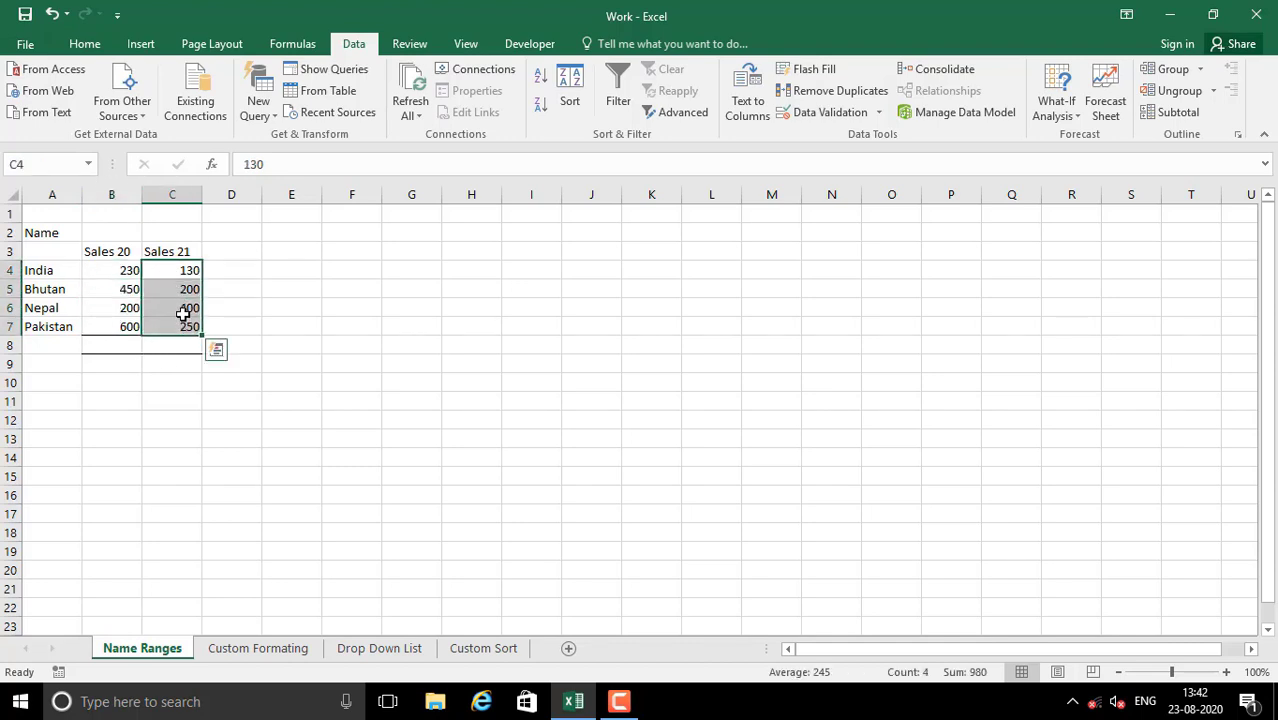
left_click(55, 162)
type("sales21")
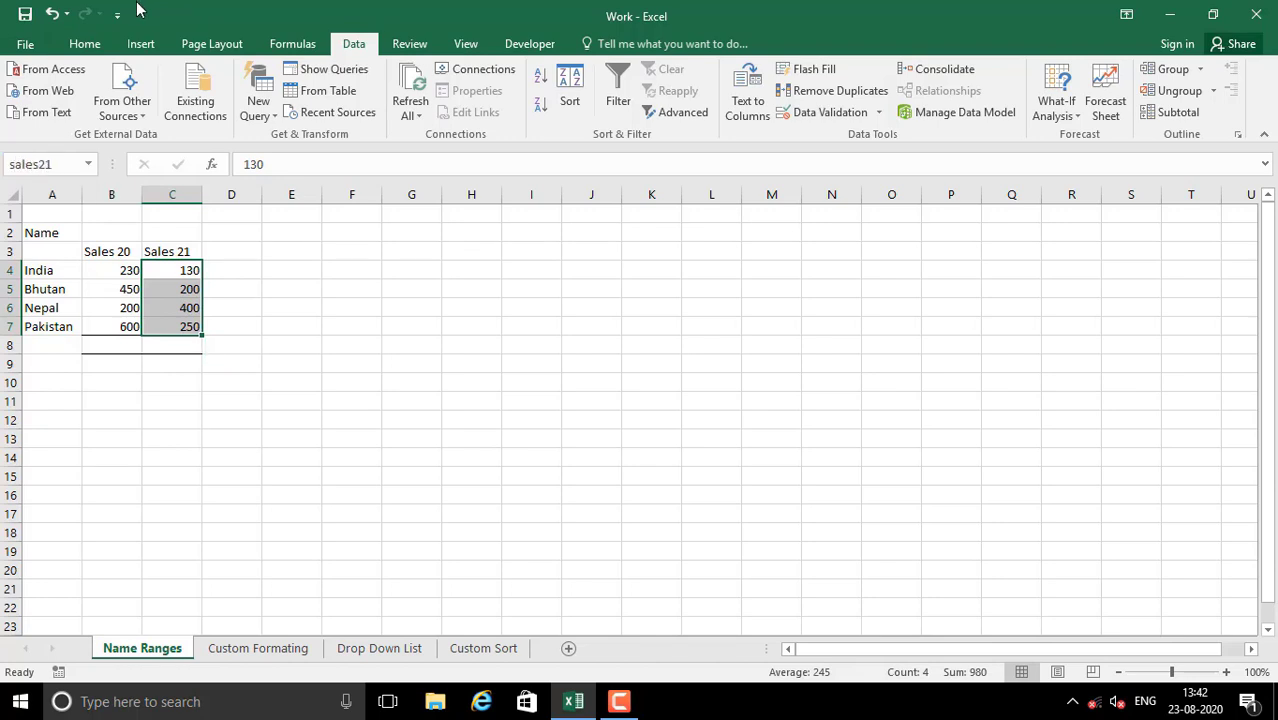
key("Return")
left_click(217, 422)
left_click(181, 279)
left_click_drag(181, 279, 177, 320)
left_click(291, 379)
- Total the Sales 20 column in B8 with a SUM formula that uses the named range sales20
left_click(116, 341)
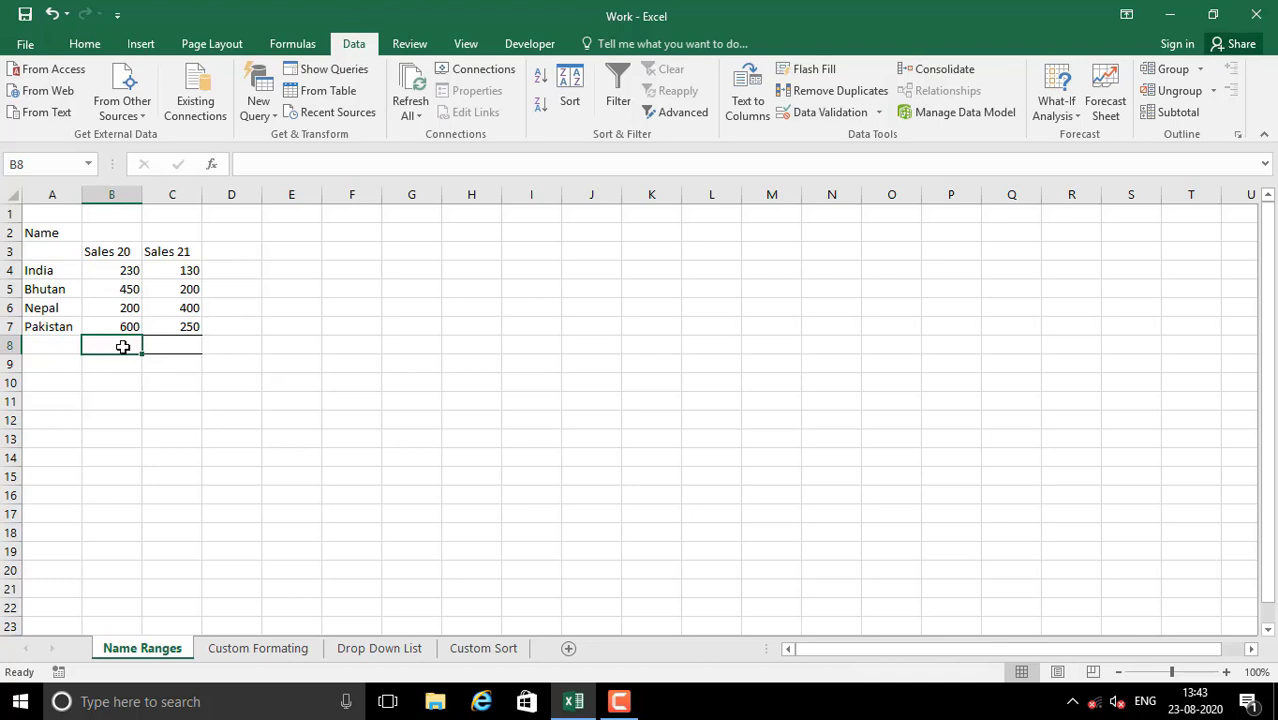
type("=")
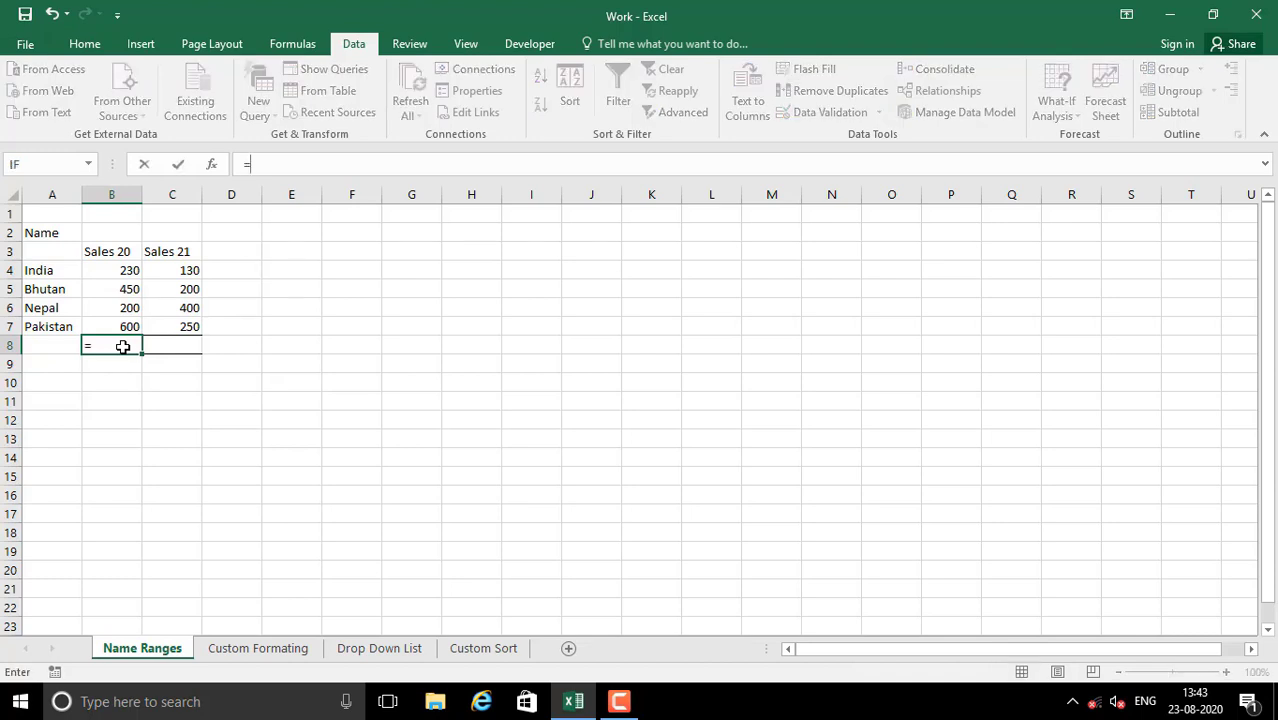
type("sum")
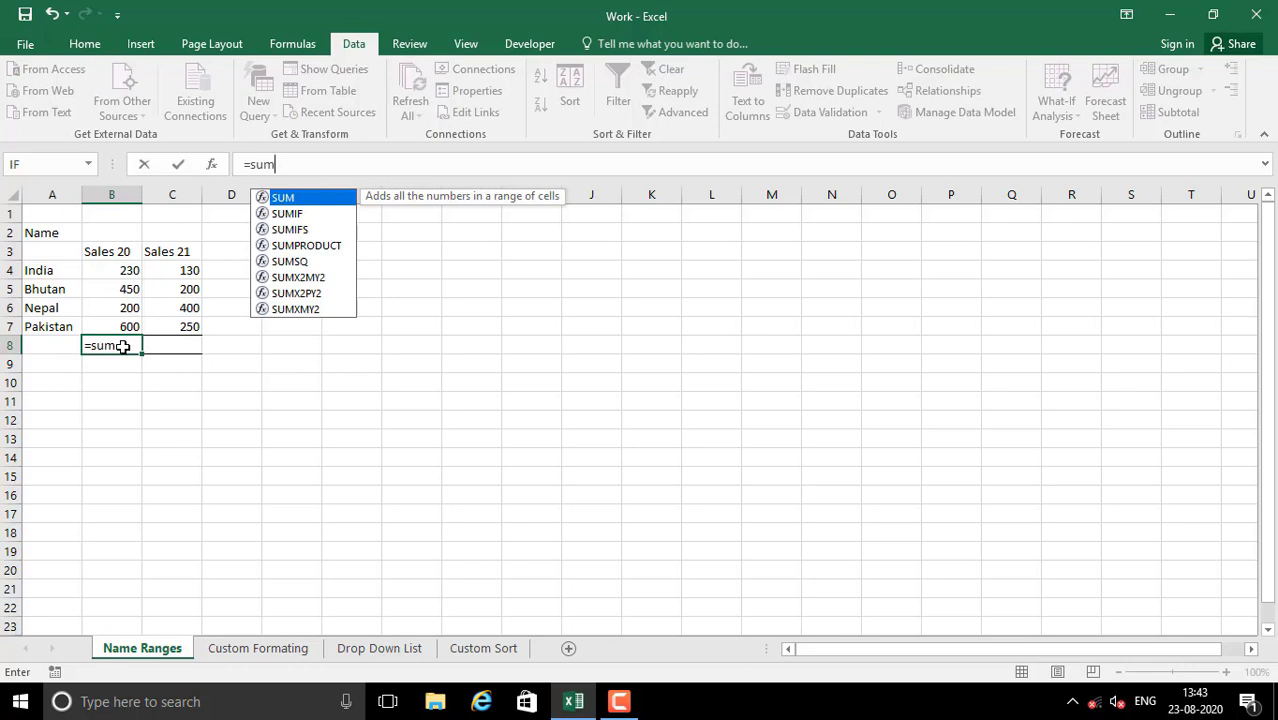
type("(")
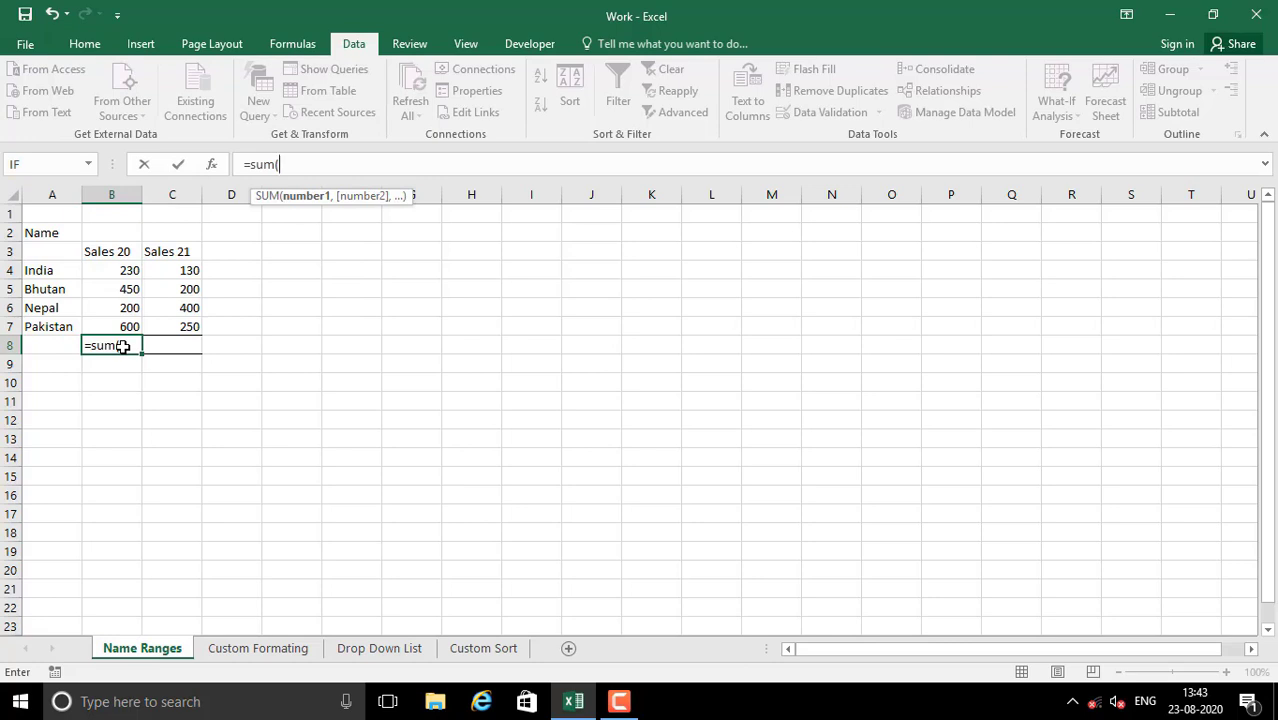
type("sa")
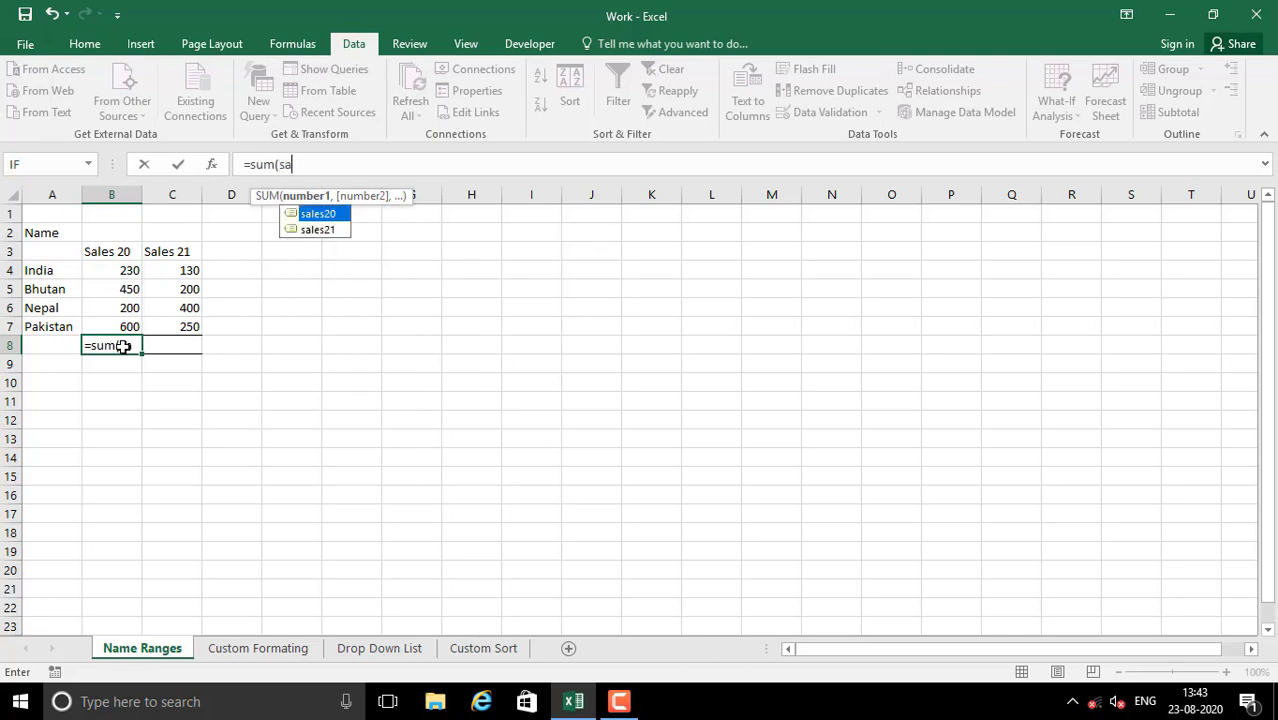
type("le")
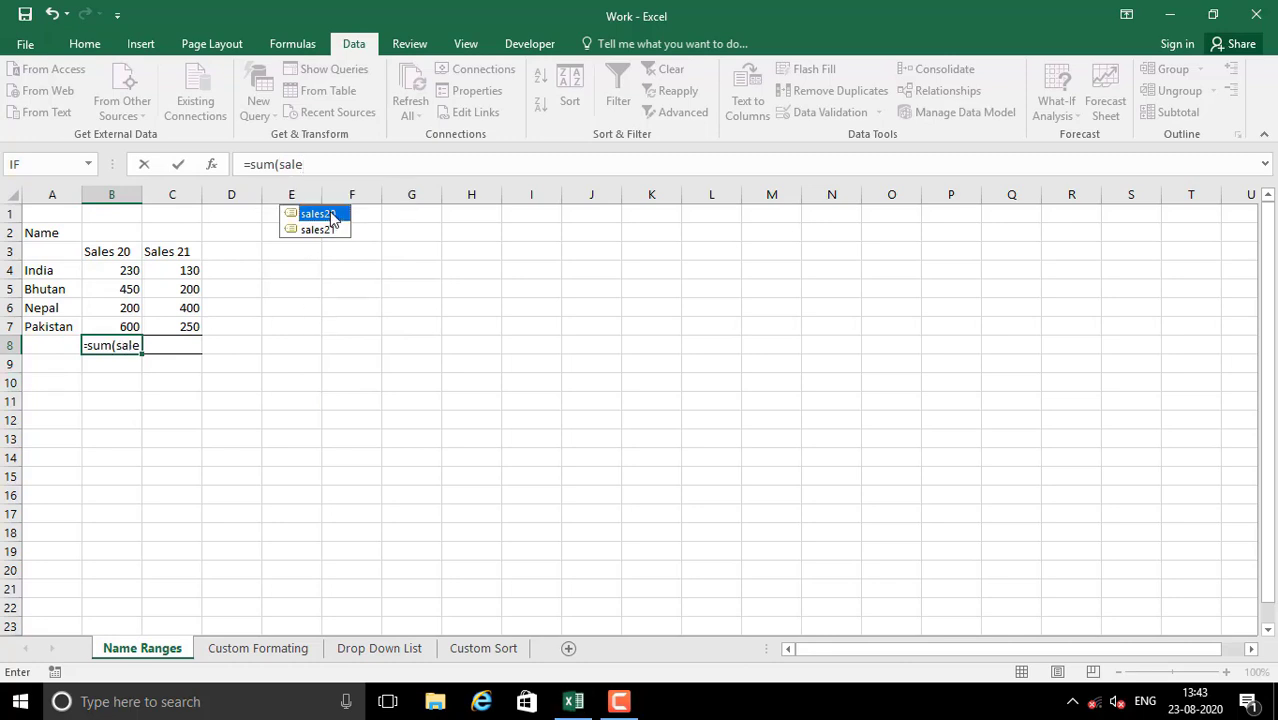
double_click(333, 217)
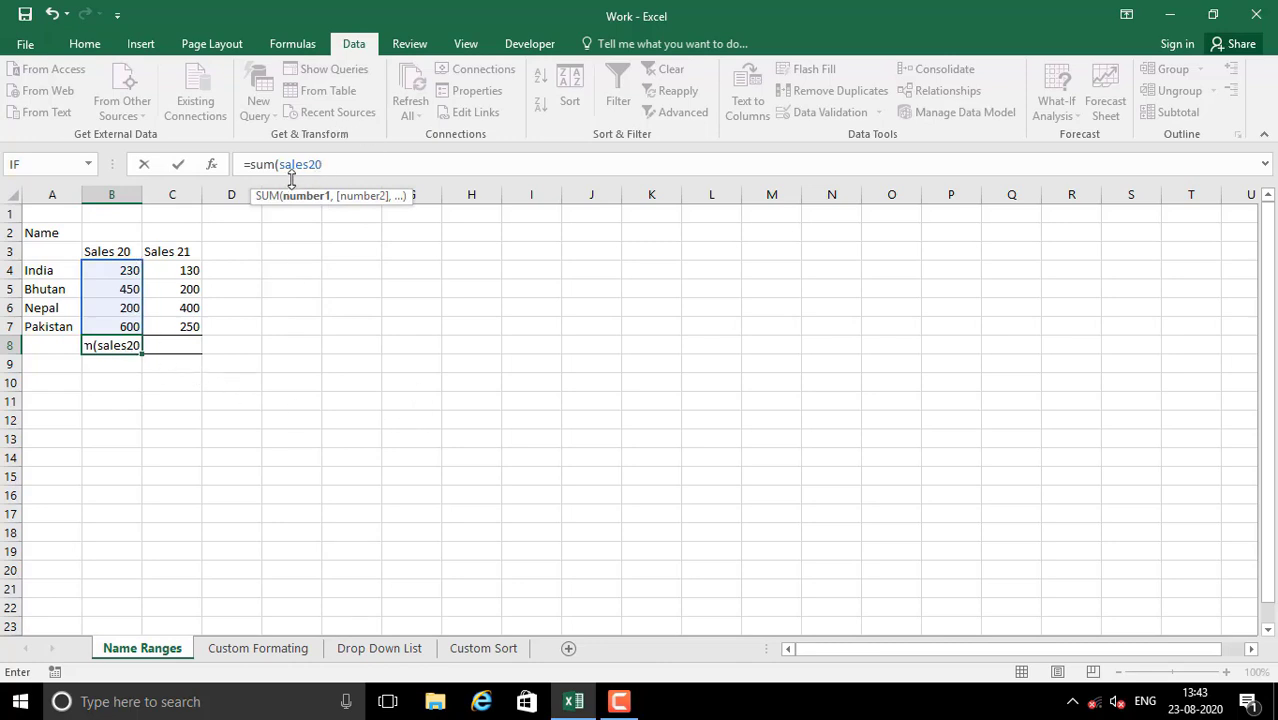
type(")")
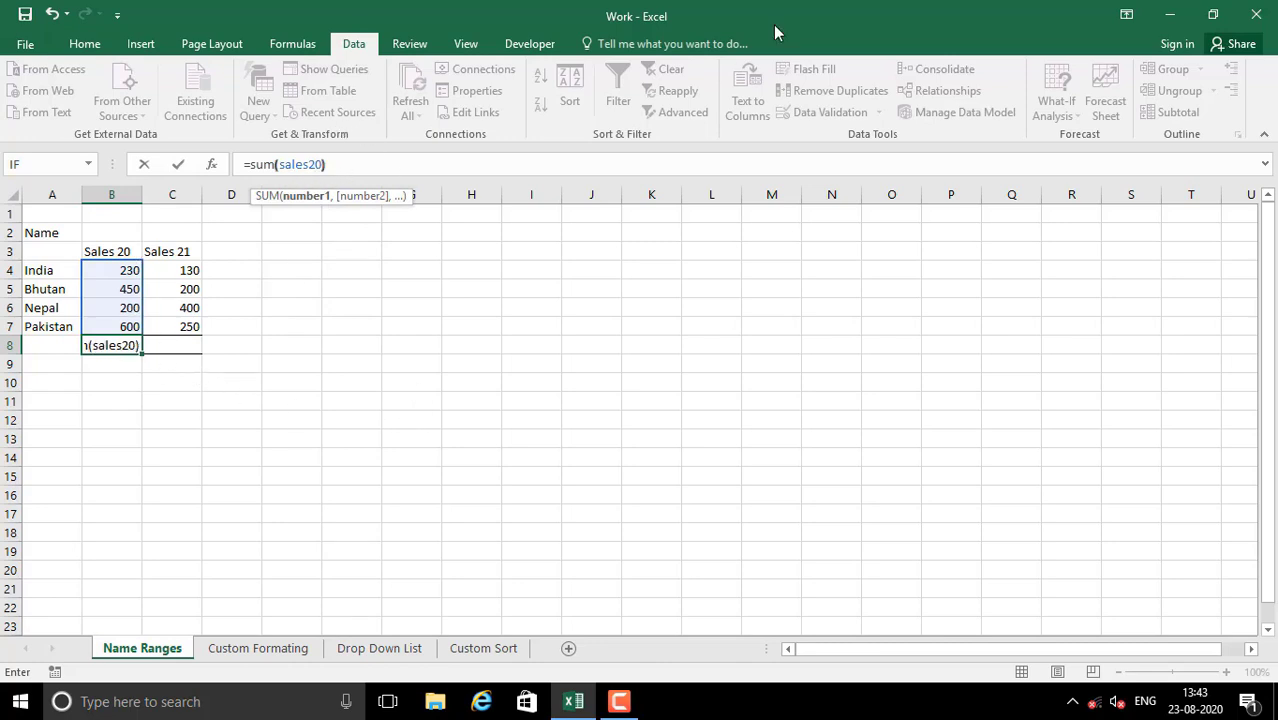
key("Return")
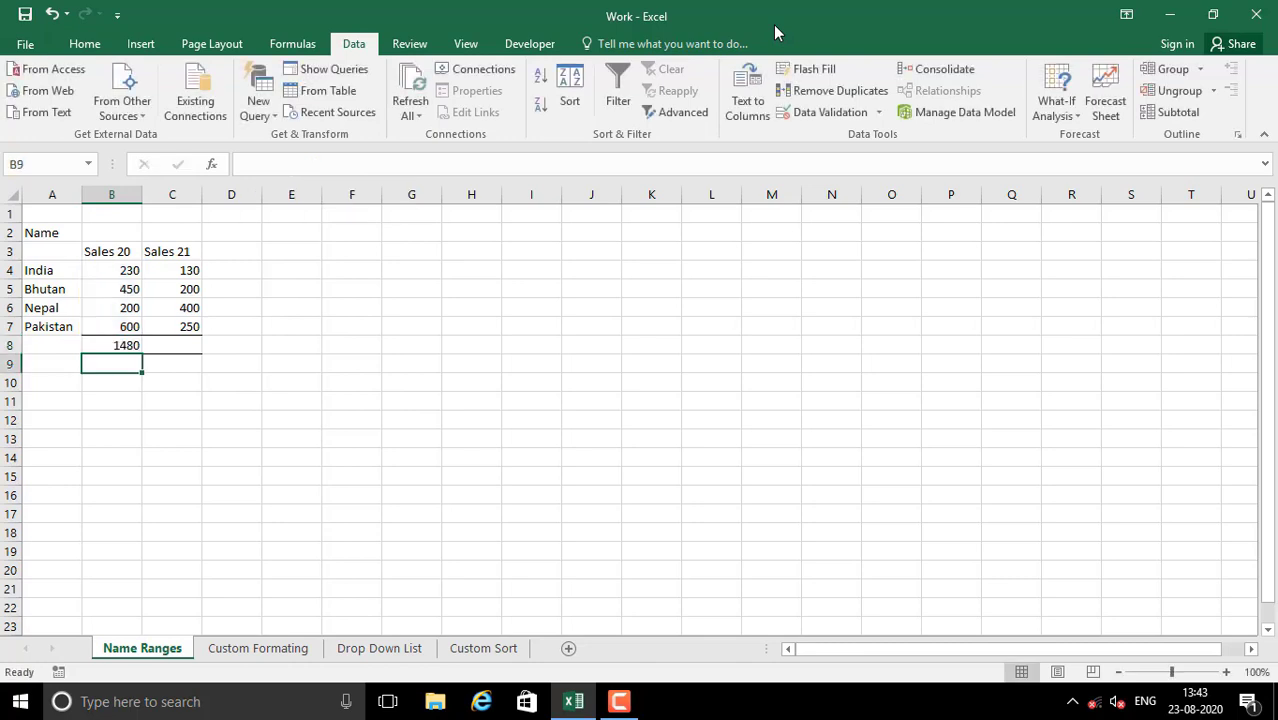
- Compare the B8 total with the sum of the selected B4:B7 values and review the formula in B8
left_click(128, 347)
left_click_drag(127, 270, 128, 327)
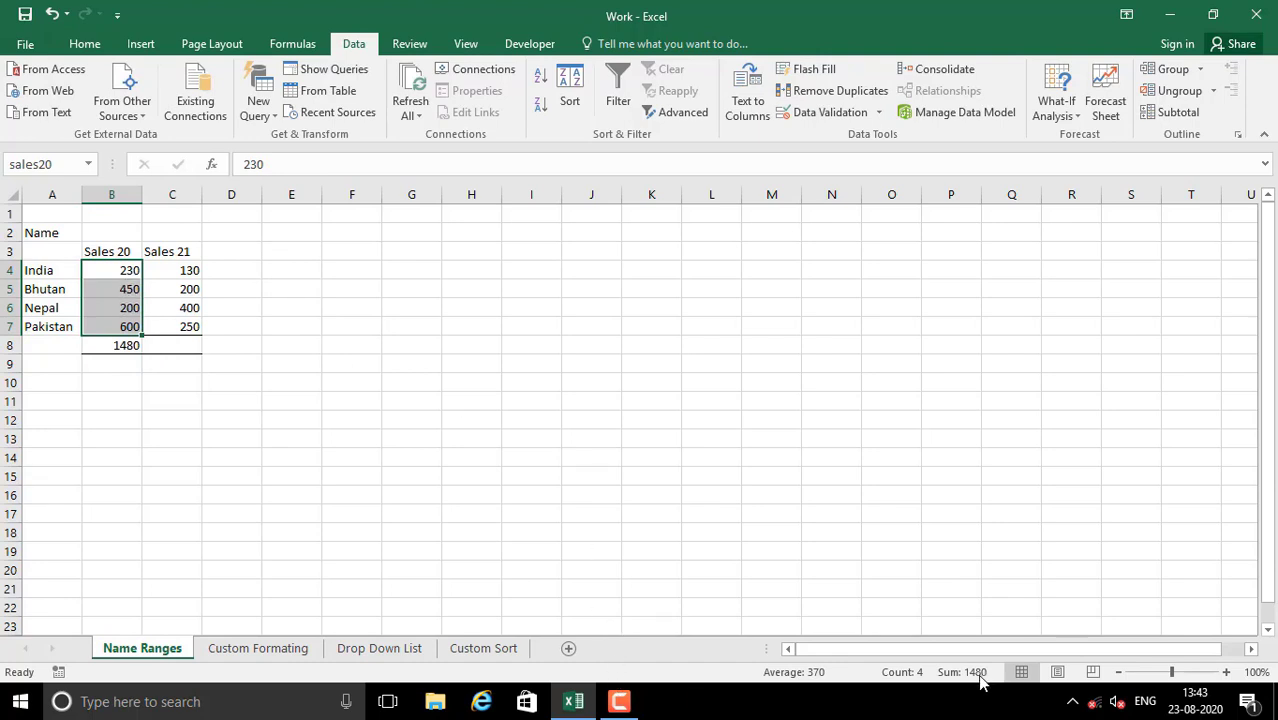
left_click_drag(190, 415, 182, 403)
left_click(112, 346)
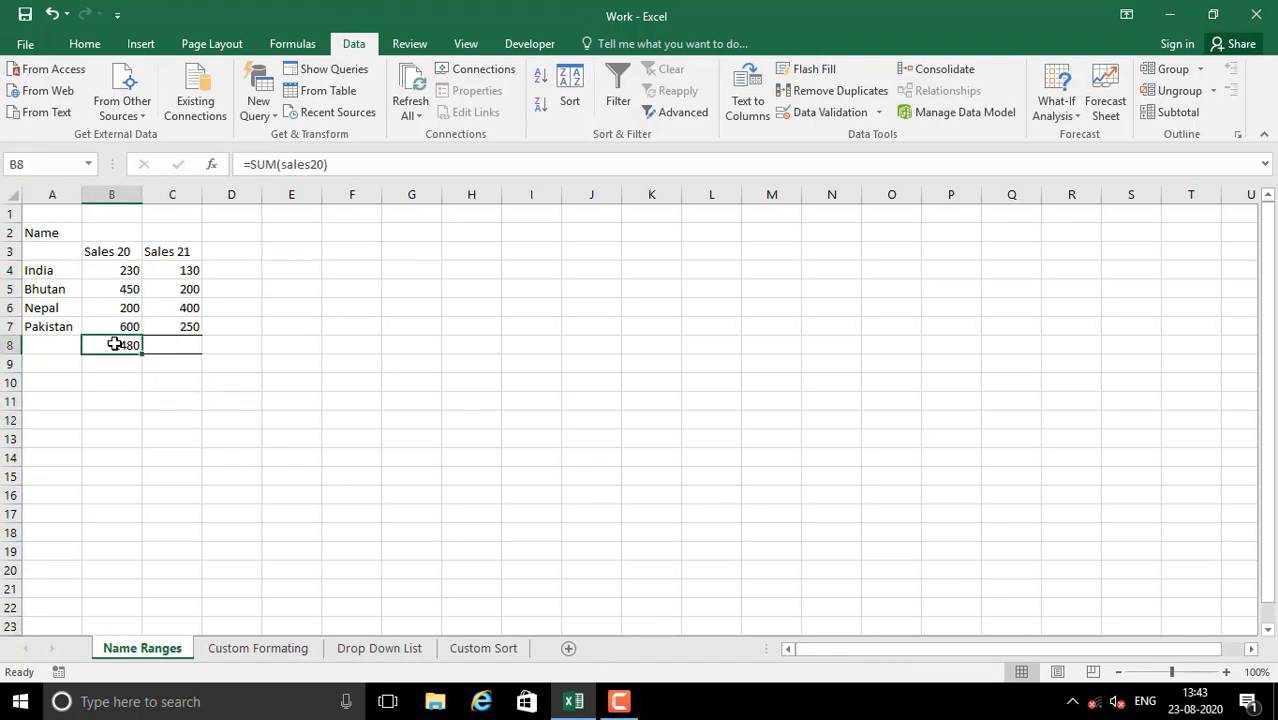
- Total the Sales 21 column in C8 with a SUM formula that uses the named range sales21
left_click(181, 349)
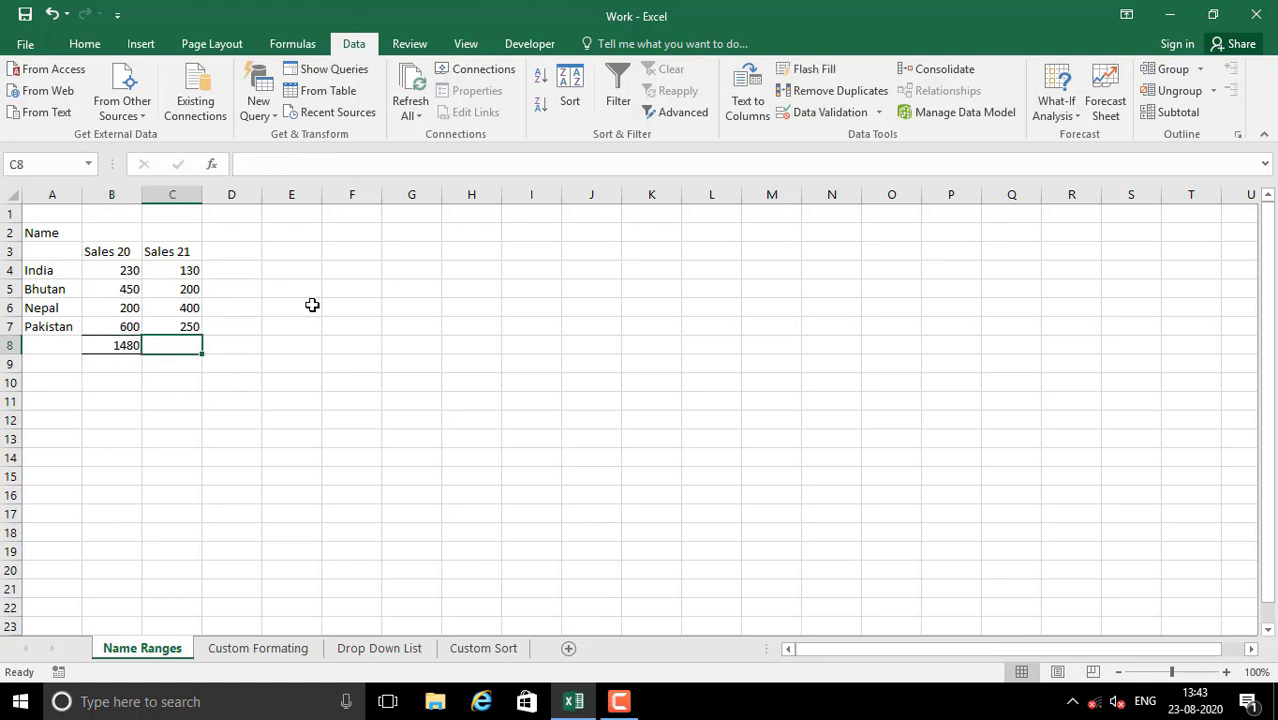
type("=s")
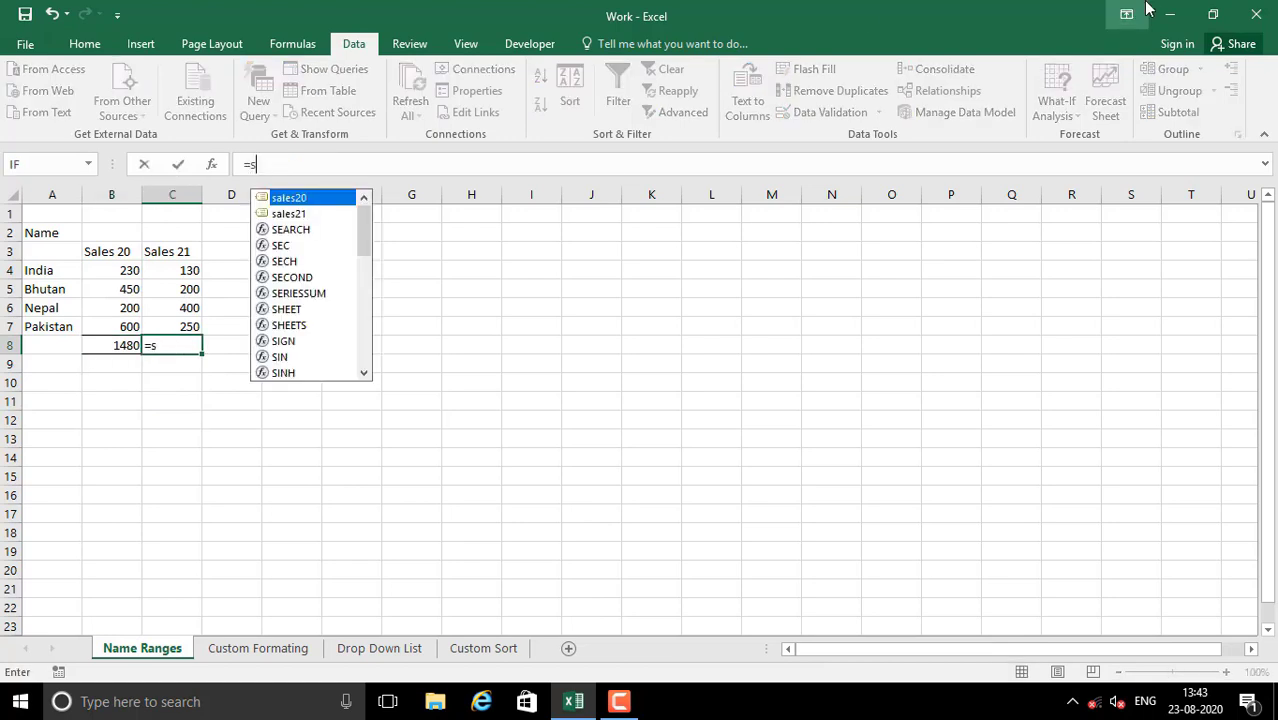
type("um(")
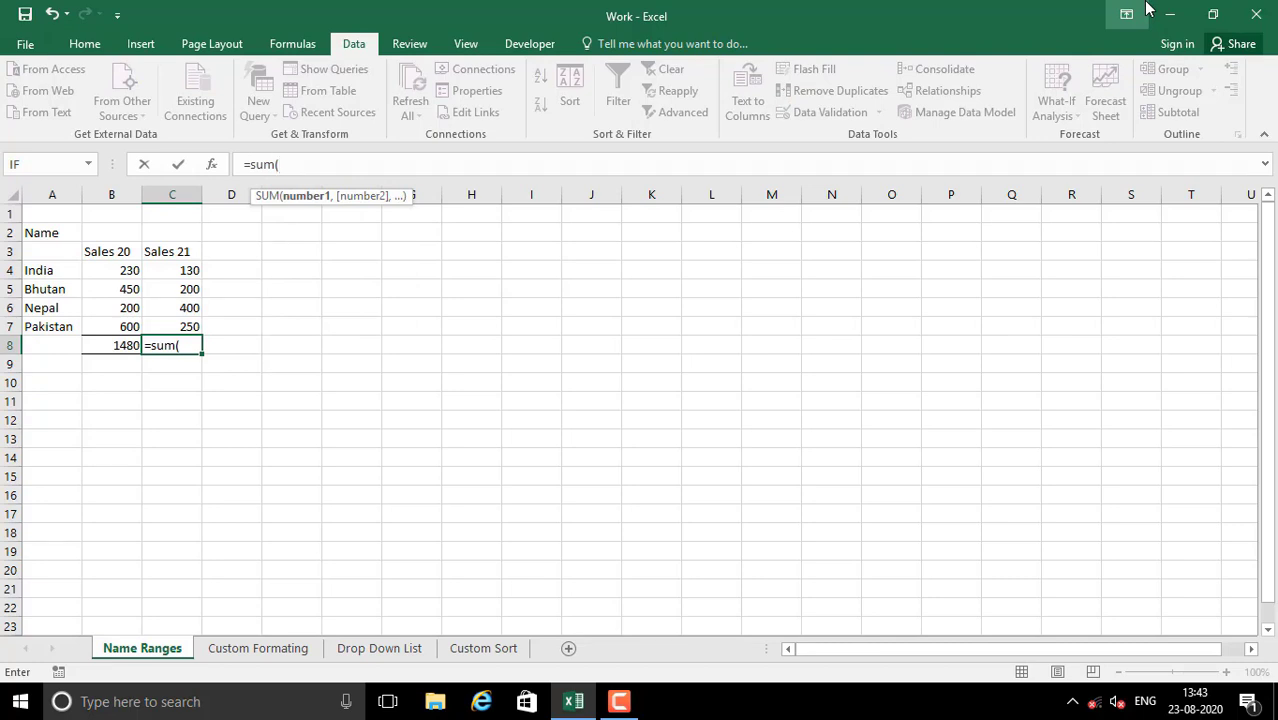
type("saels")
key("BackSpace")
key("BackSpace")
key("BackSpace")
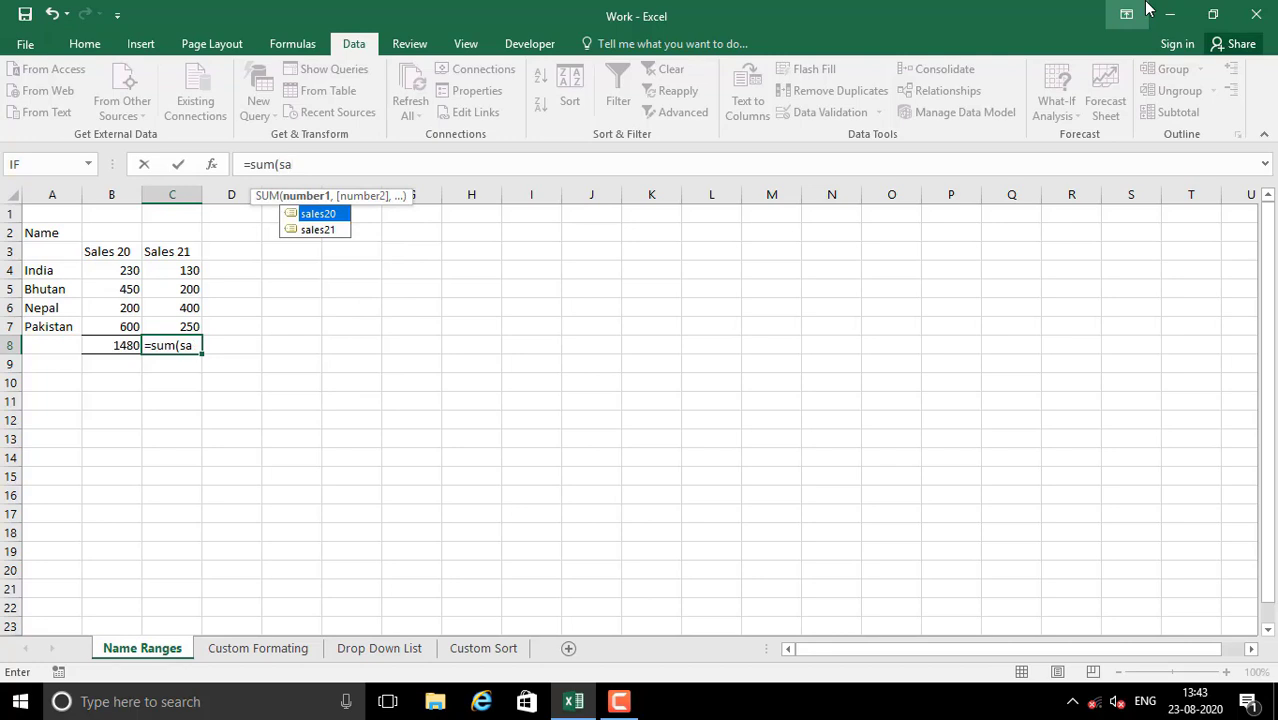
type("les21)")
key("Return")
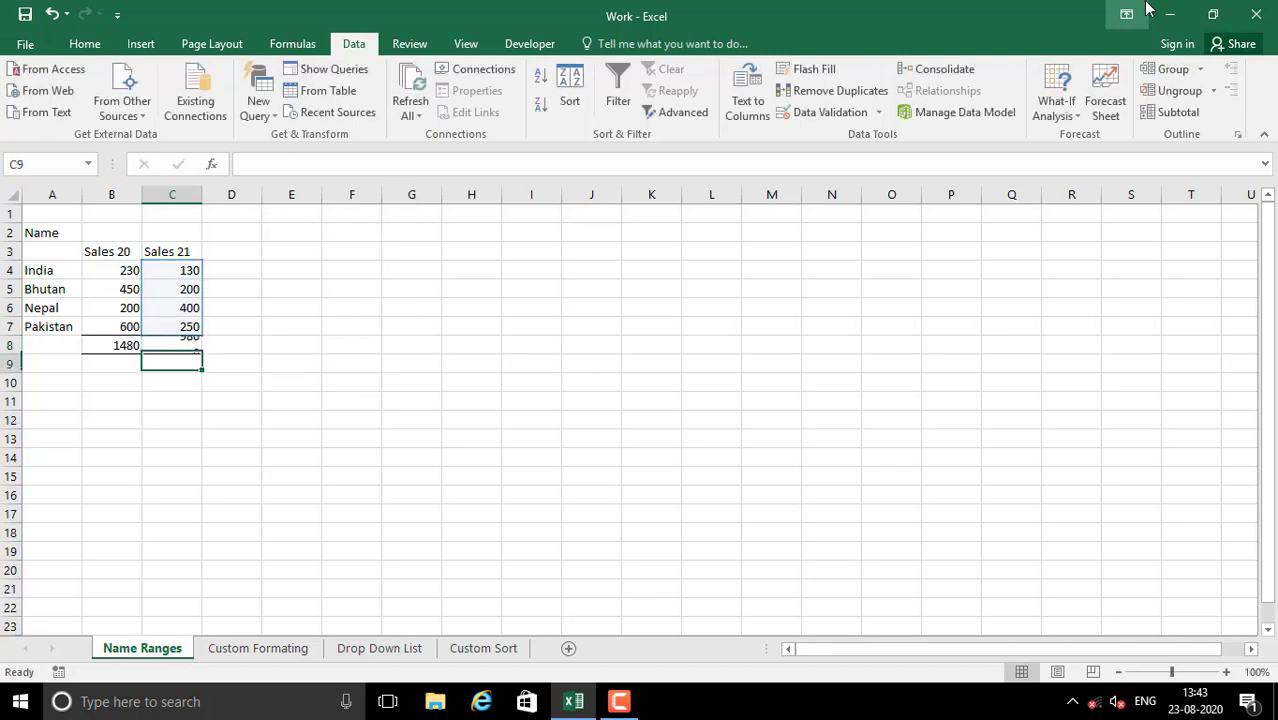
key("Up")
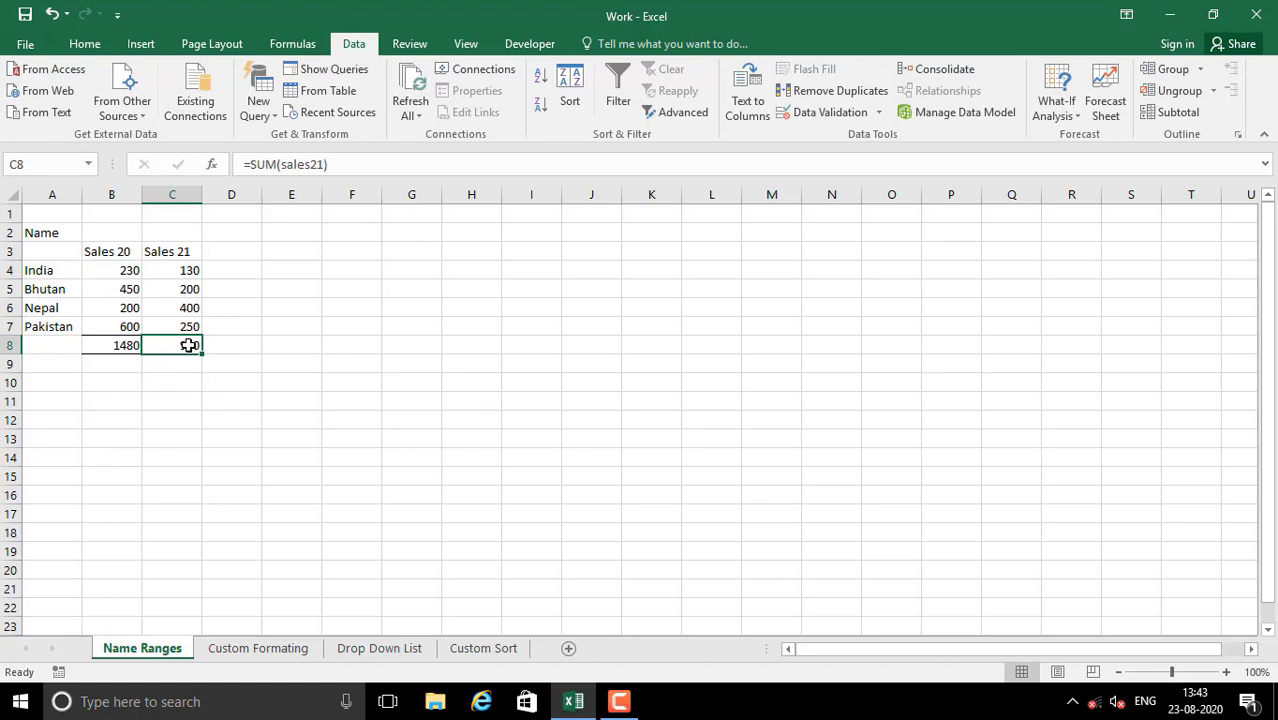
- Review the B8 formula and the Sales 20 and Sales 21 values behind the two totals
left_click(108, 271)
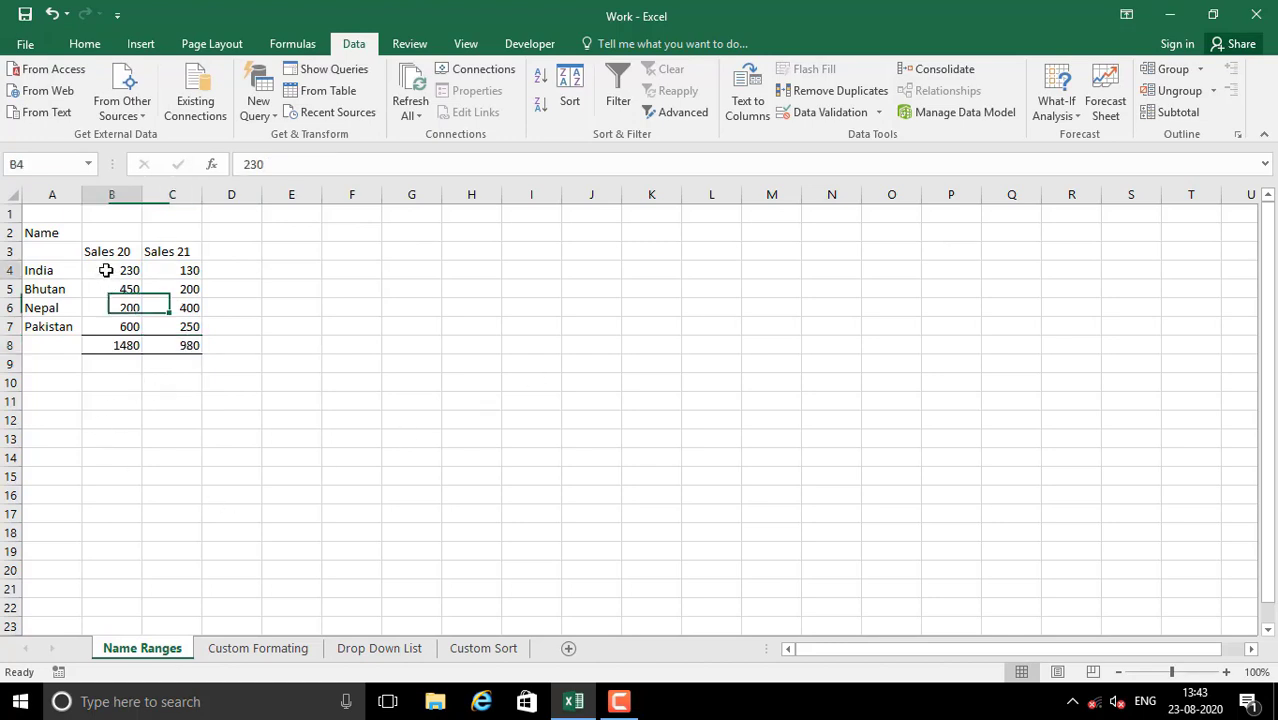
left_click(119, 323)
left_click(127, 345)
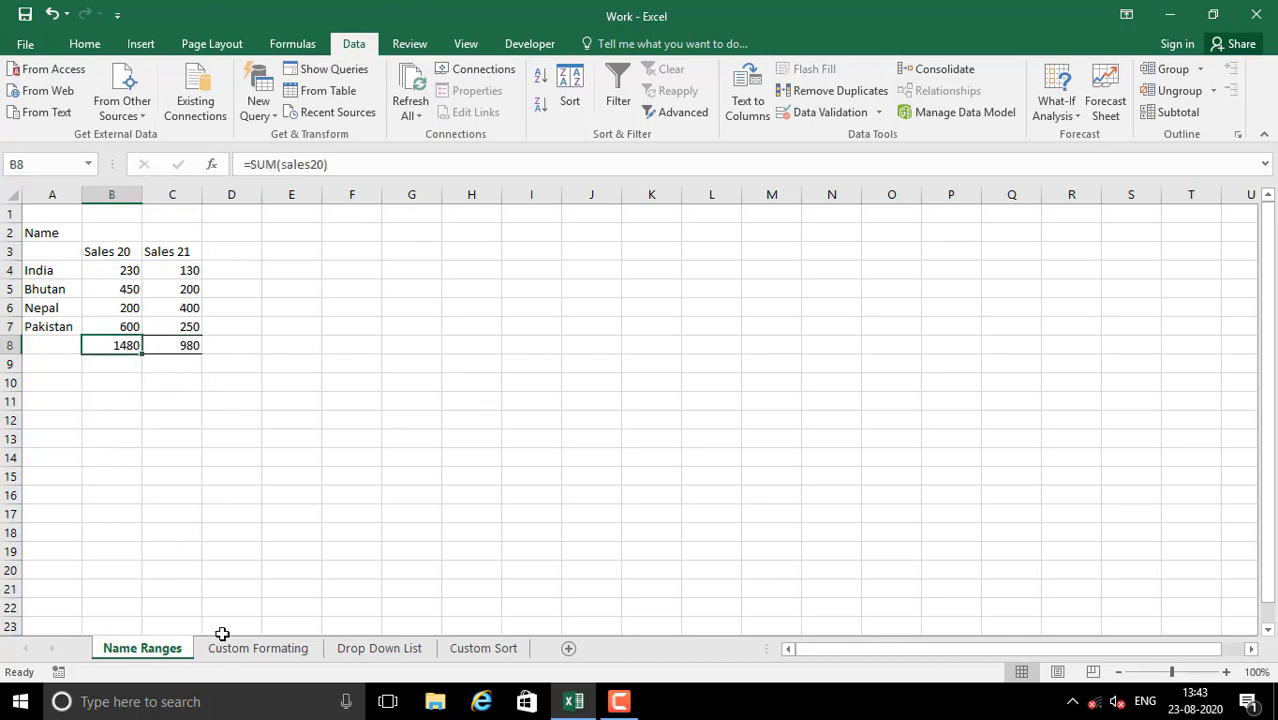
left_click_drag(117, 272, 128, 326)
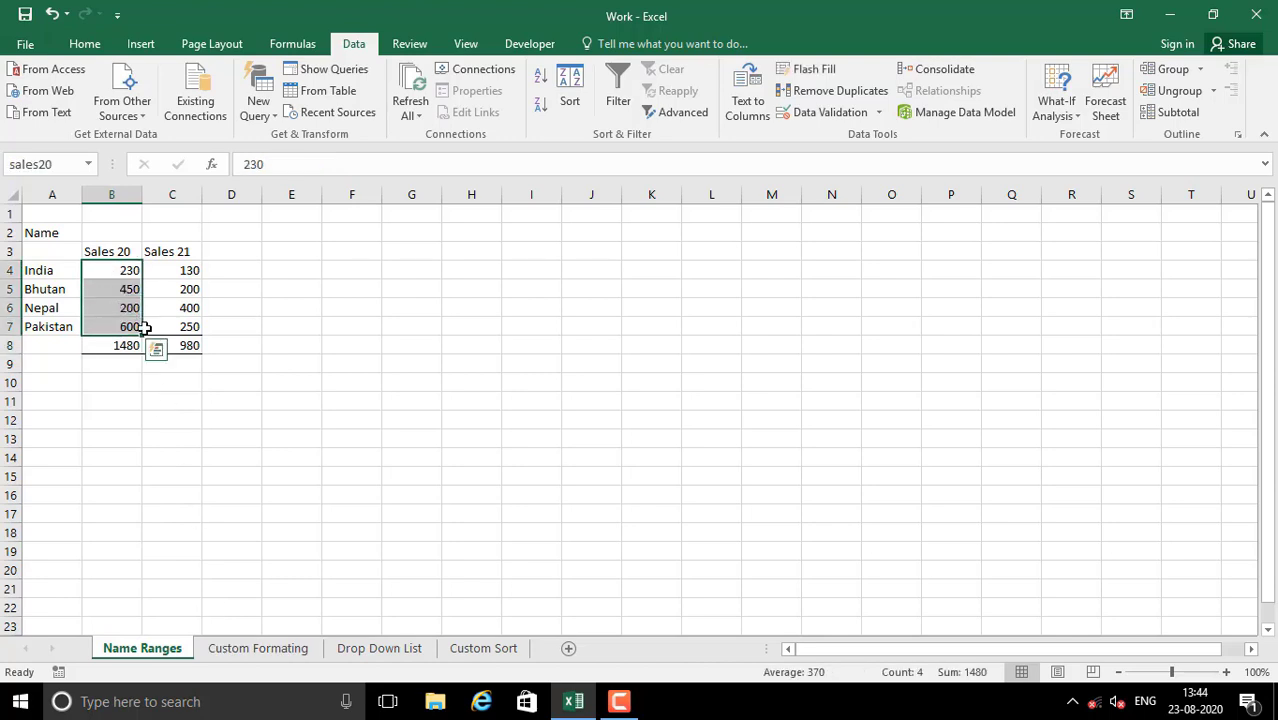
left_click_drag(196, 273, 194, 313)
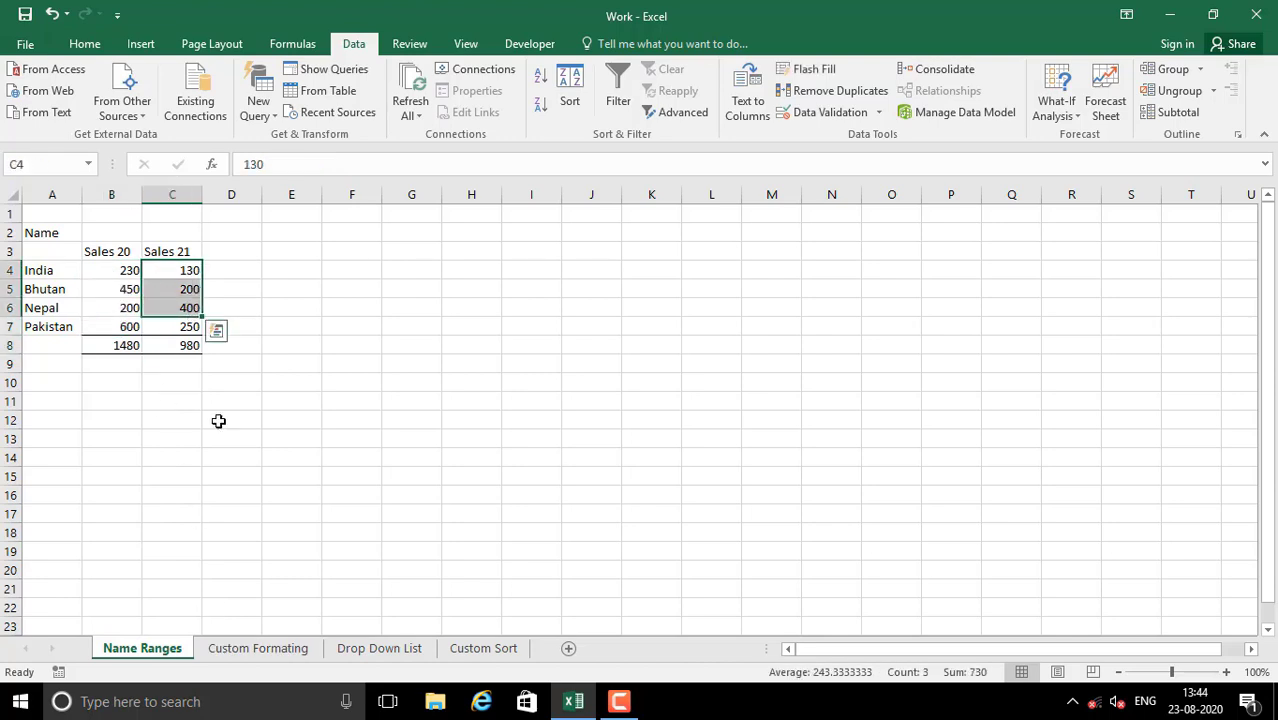
- Open the Custom Formating sheet and examine the contents of C4 and D4 and the formula in F4
left_click(258, 648)
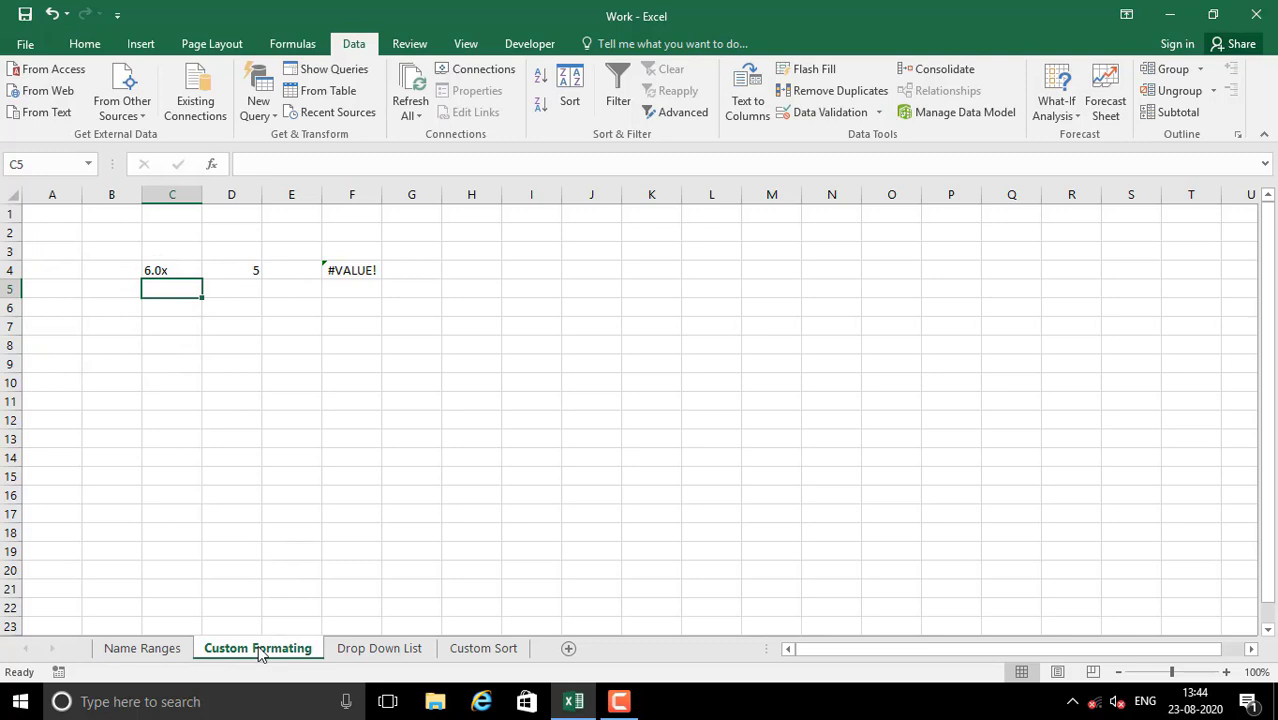
left_click(257, 457)
left_click(156, 270)
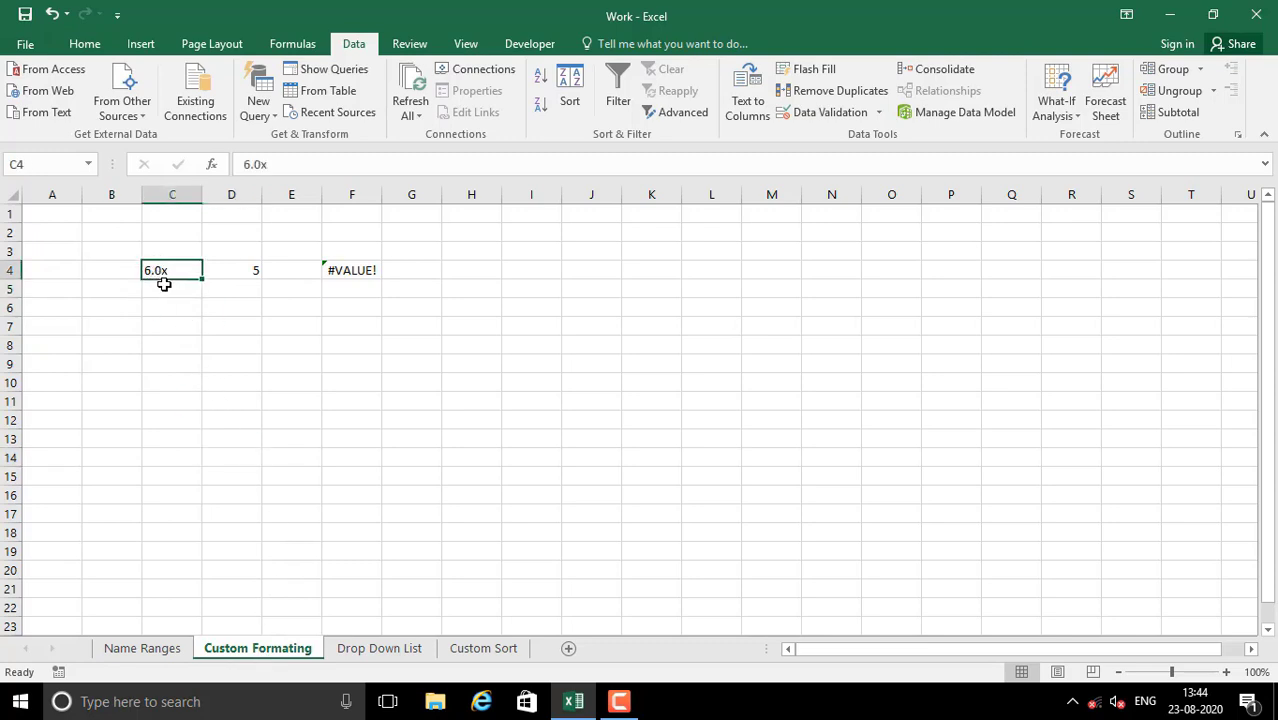
left_click(254, 273)
left_click(364, 271)
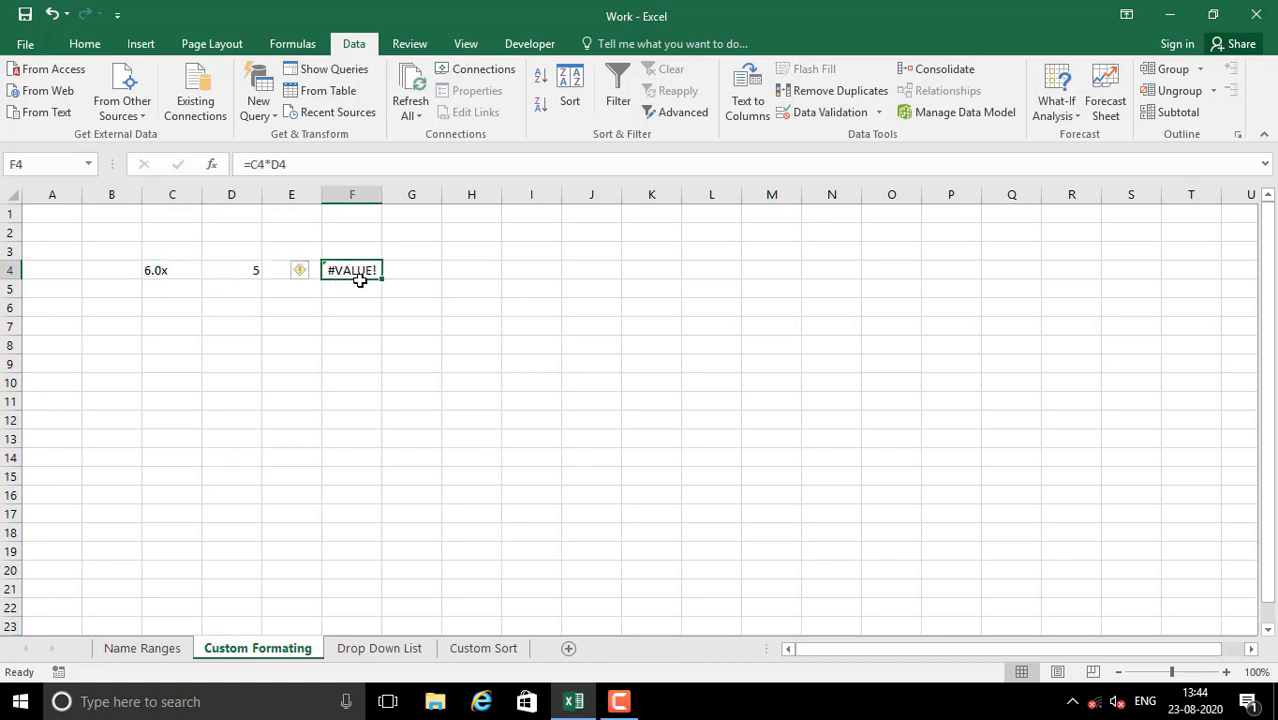
left_click(148, 268)
left_click(228, 272)
left_click(345, 270)
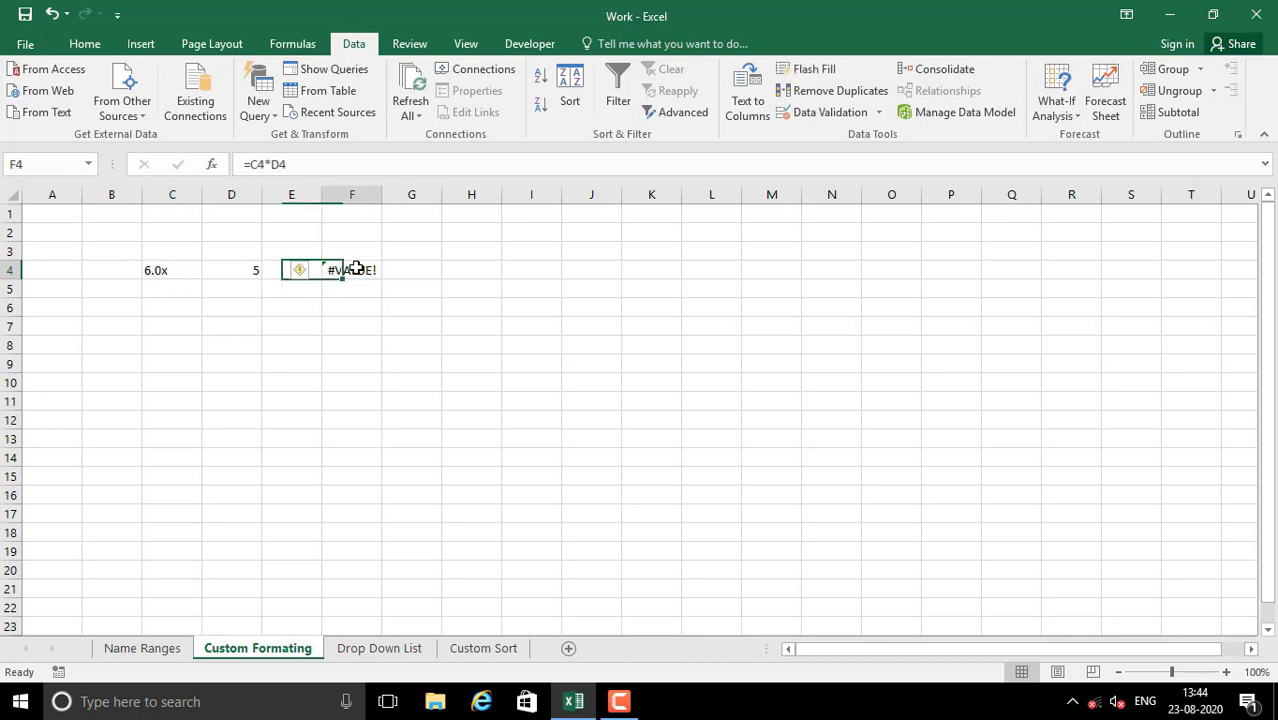
left_click(176, 273)
- Enter 6 in C8 and apply the custom number format 0.0x to the cell
left_click(180, 345)
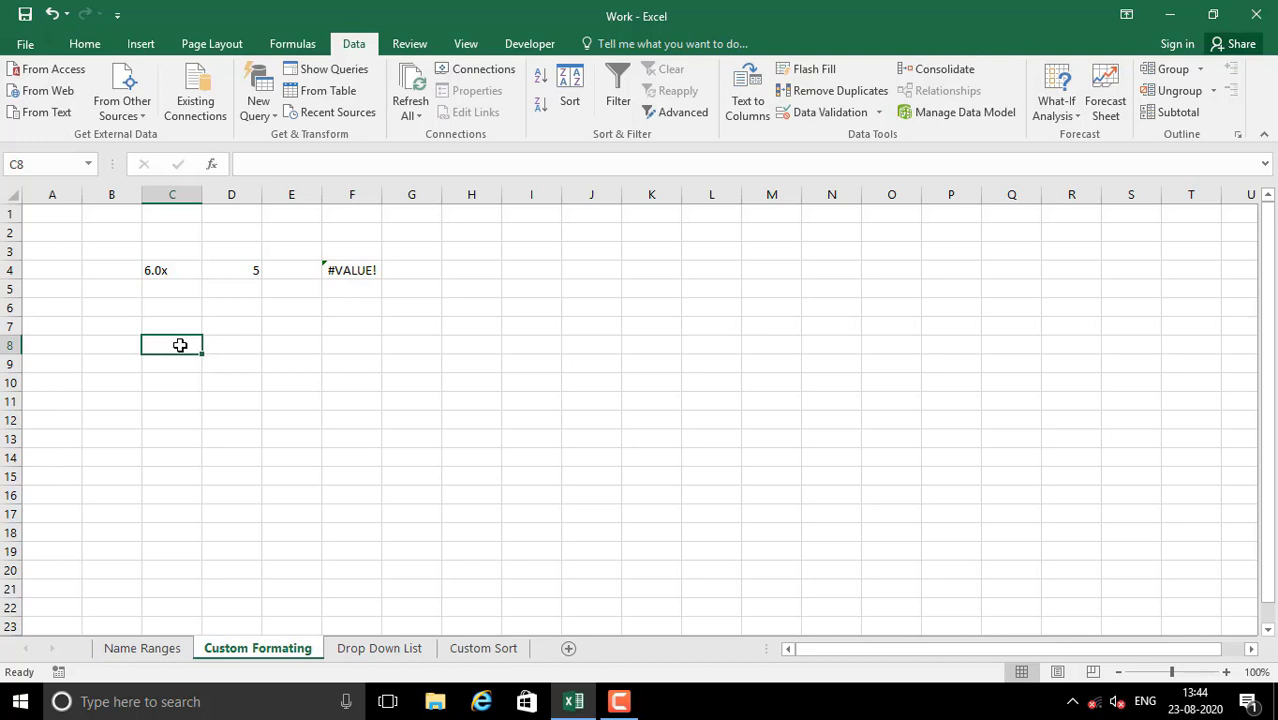
type("6")
key("ctrl+Return")
right_click(176, 342)
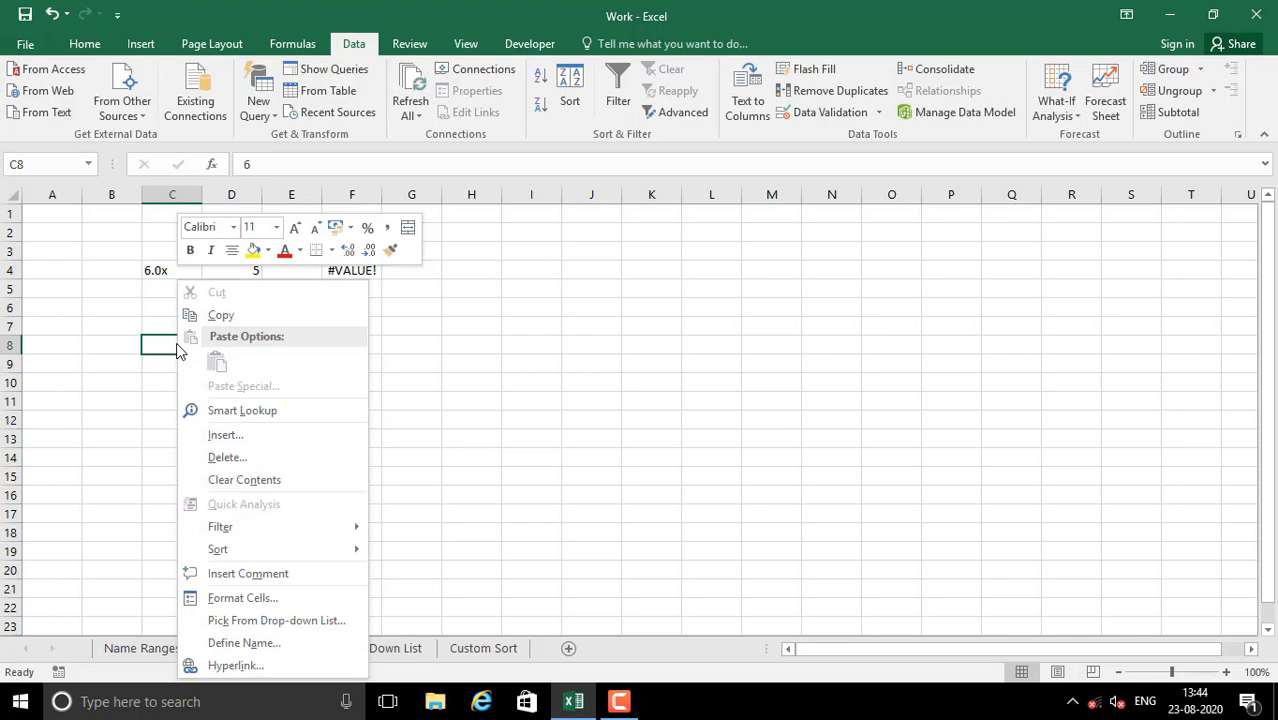
left_click(250, 597)
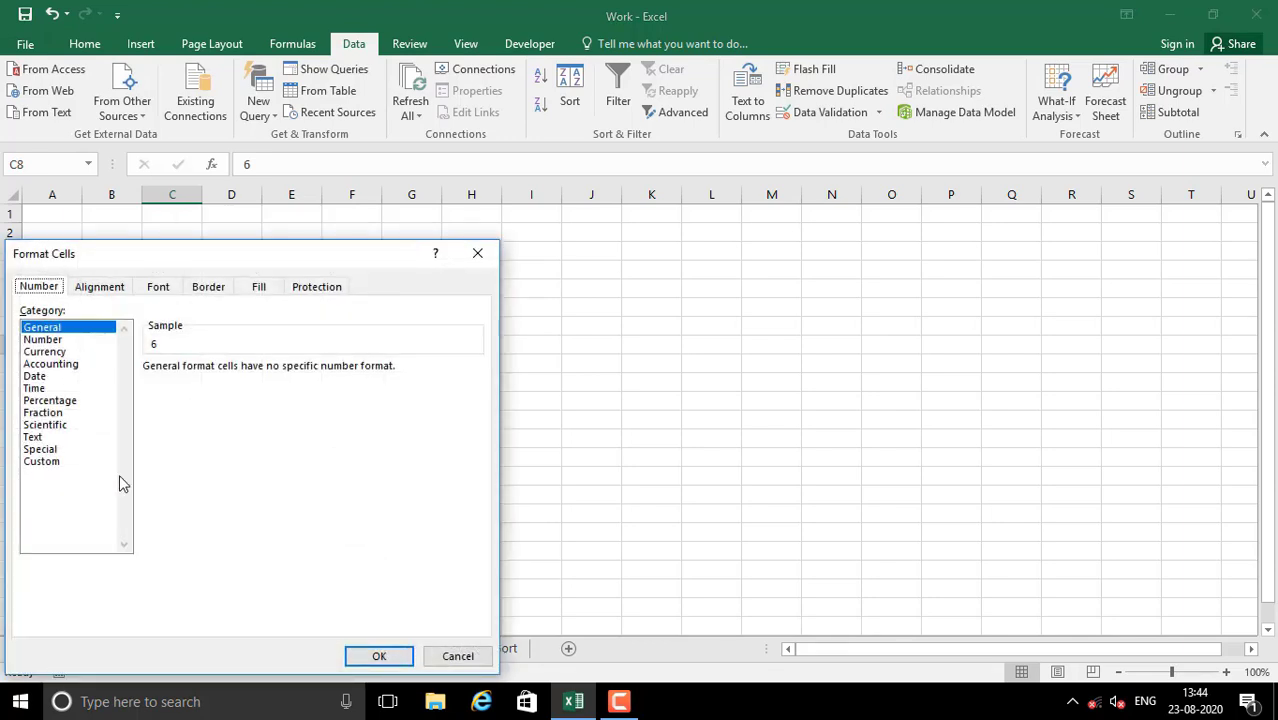
left_click(45, 462)
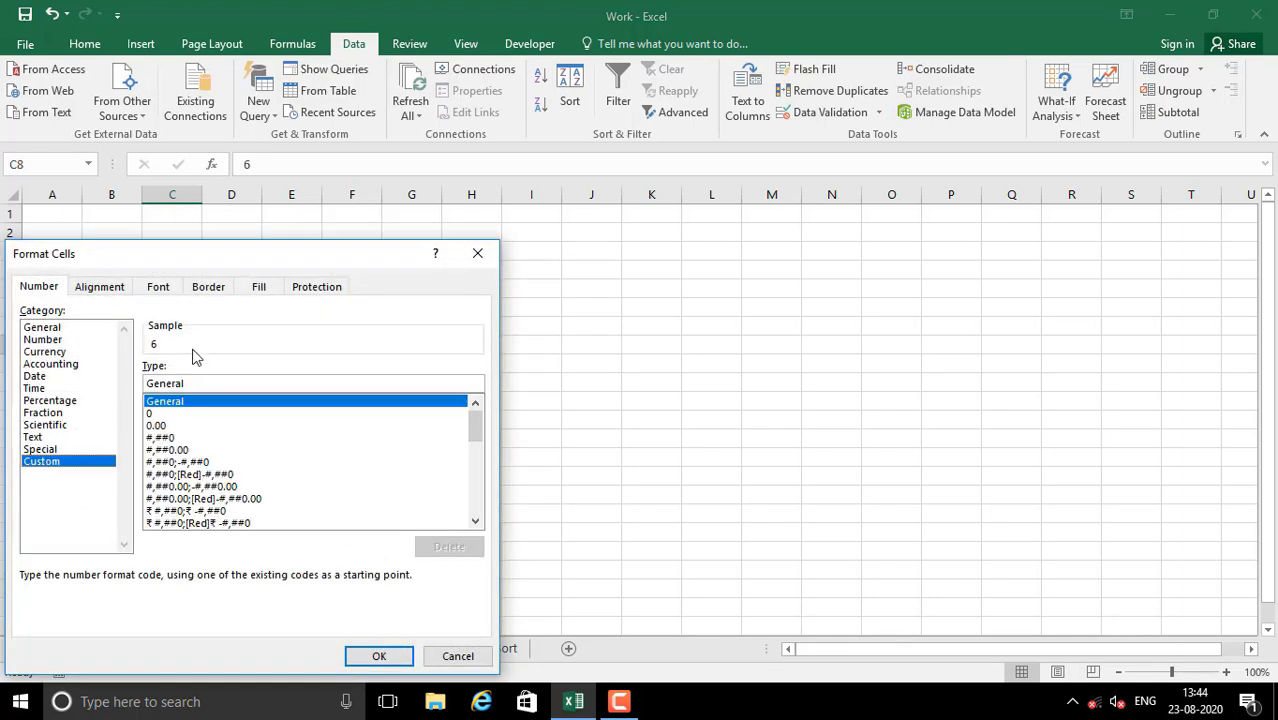
double_click(199, 384)
type("0.0x")
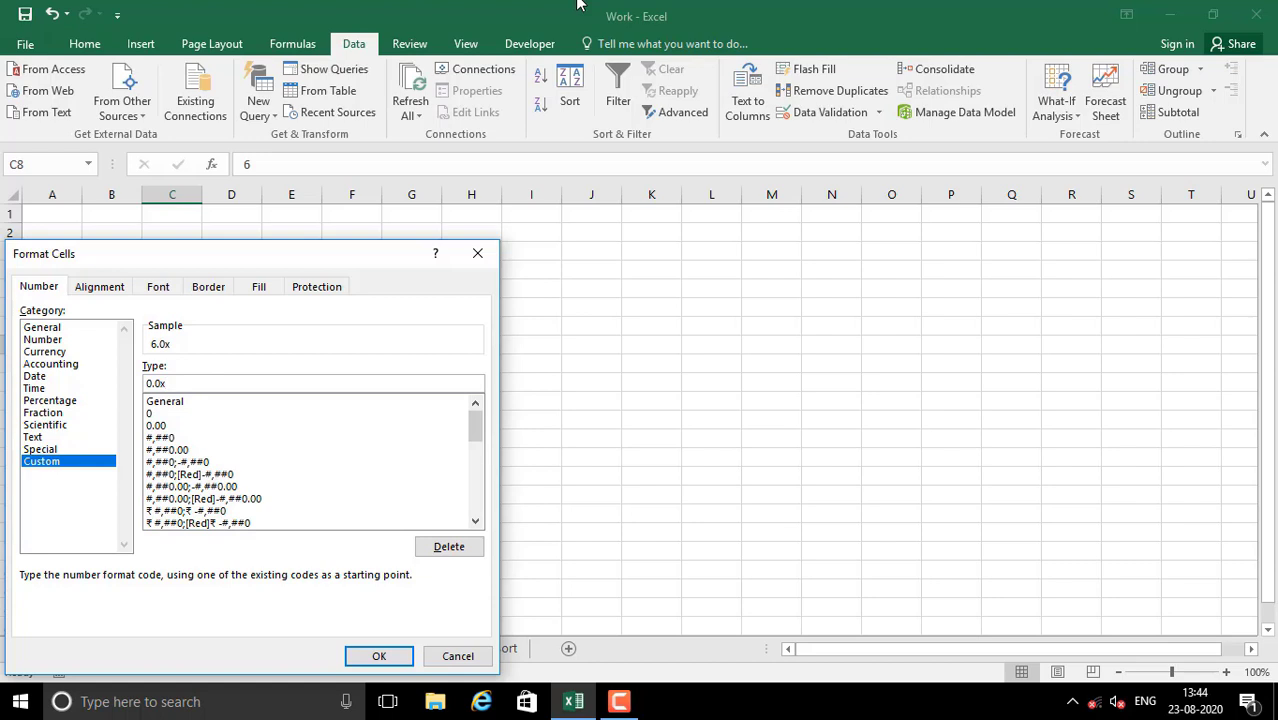
left_click(379, 656)
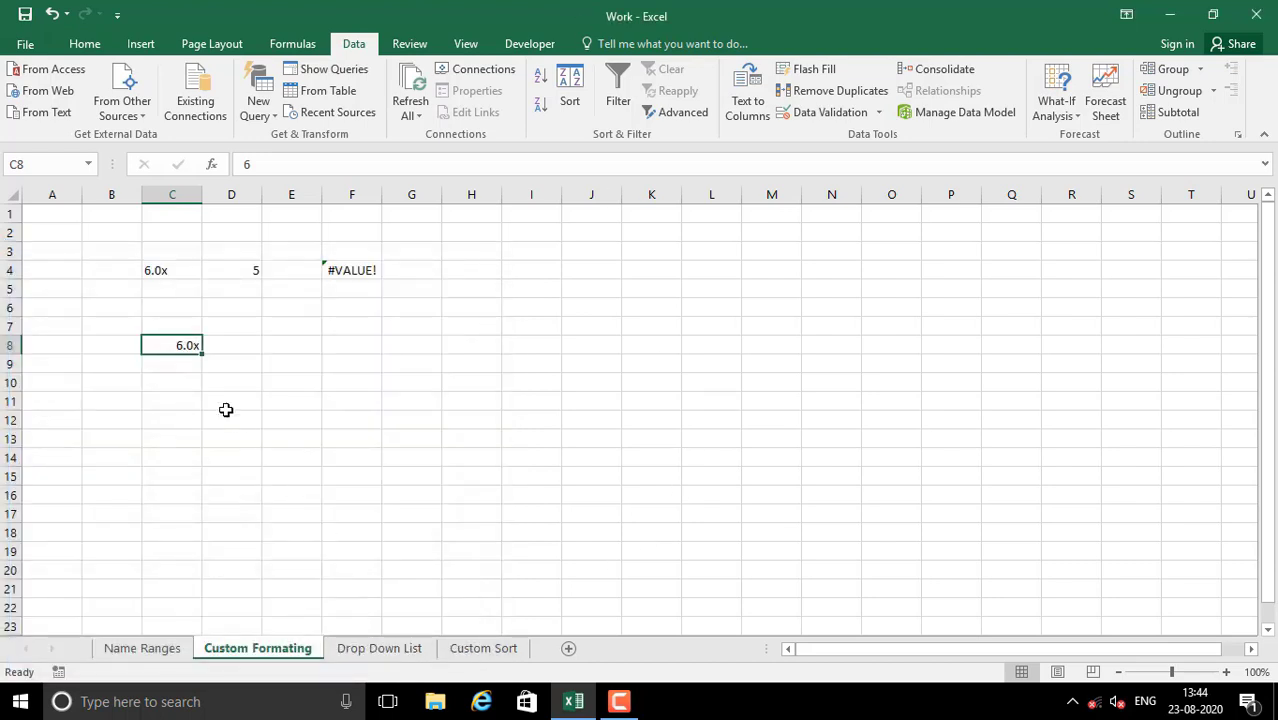
- Enter 2 in D8 and multiply C8 by D8 with a formula in F8
left_click(221, 388)
left_click(194, 345)
left_click(249, 347)
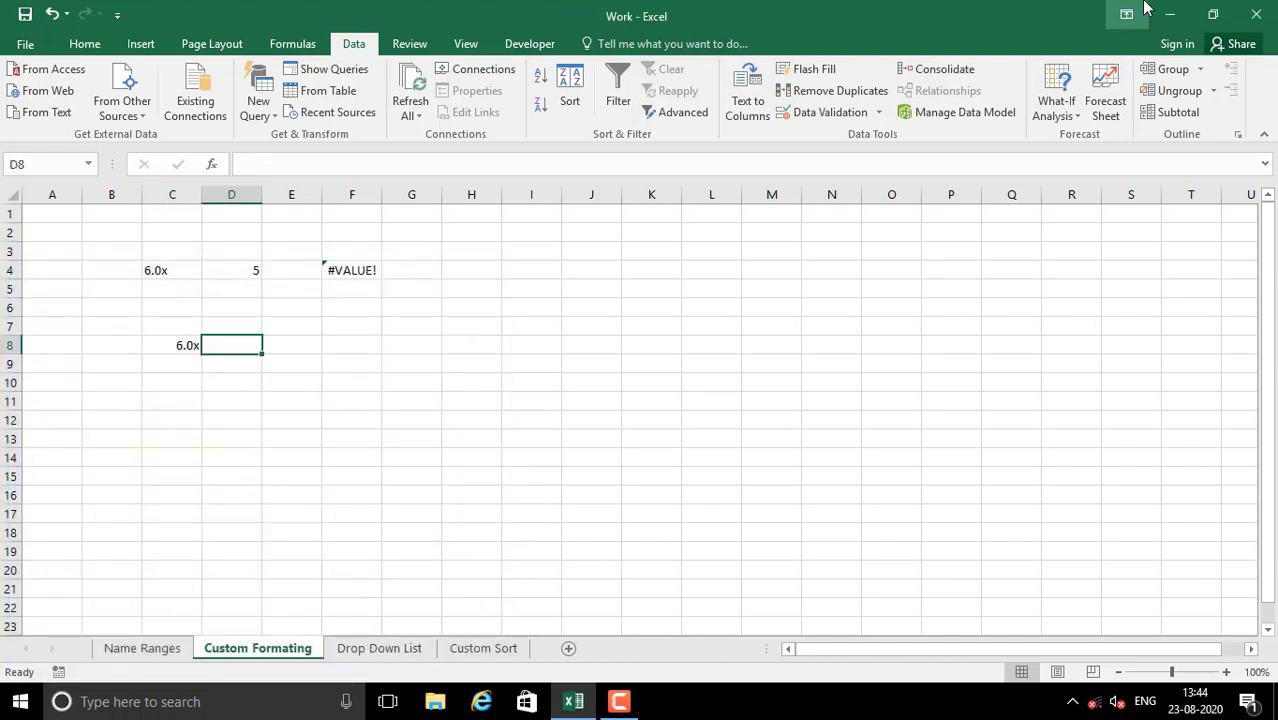
type("2")
key("Tab")
key("Tab")
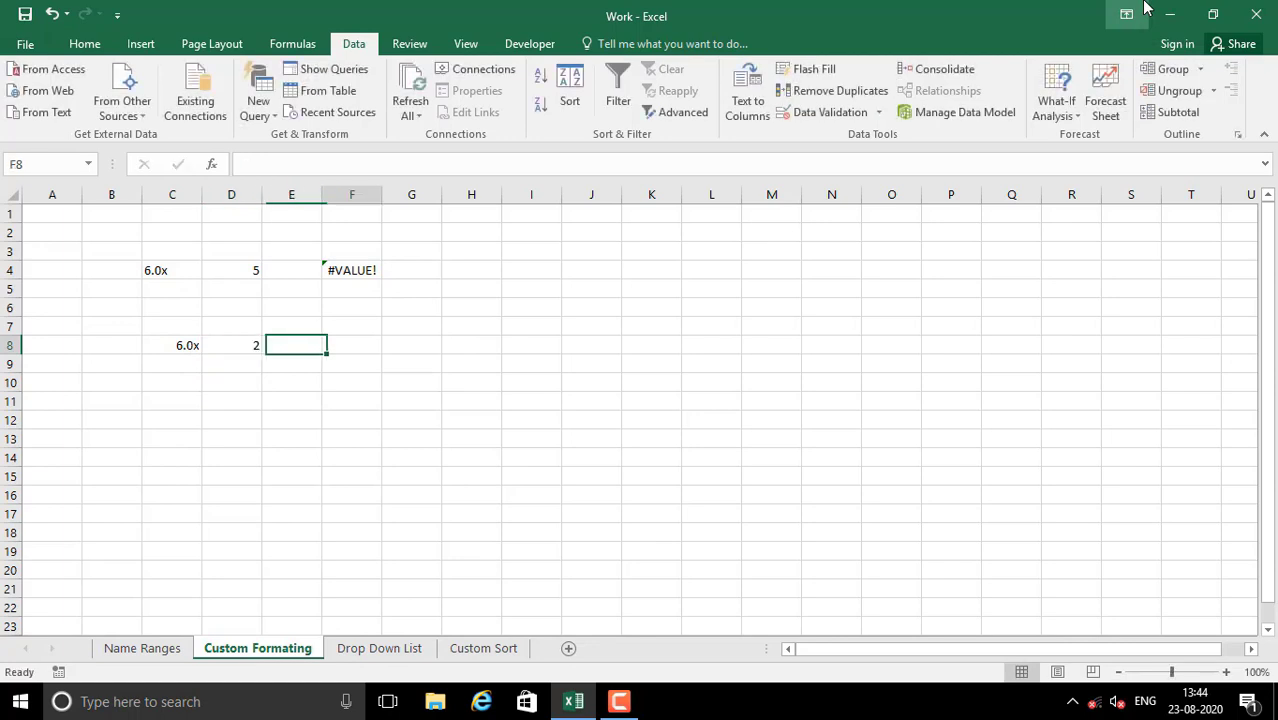
type("=")
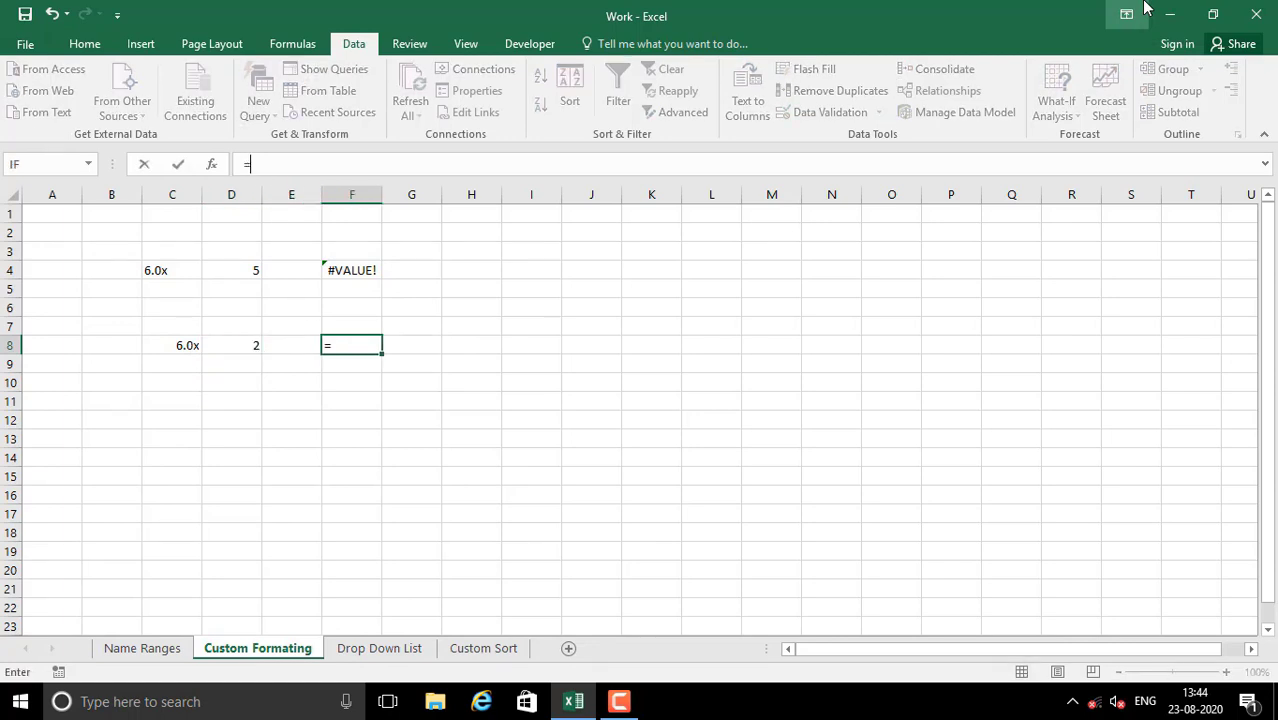
left_click(190, 348)
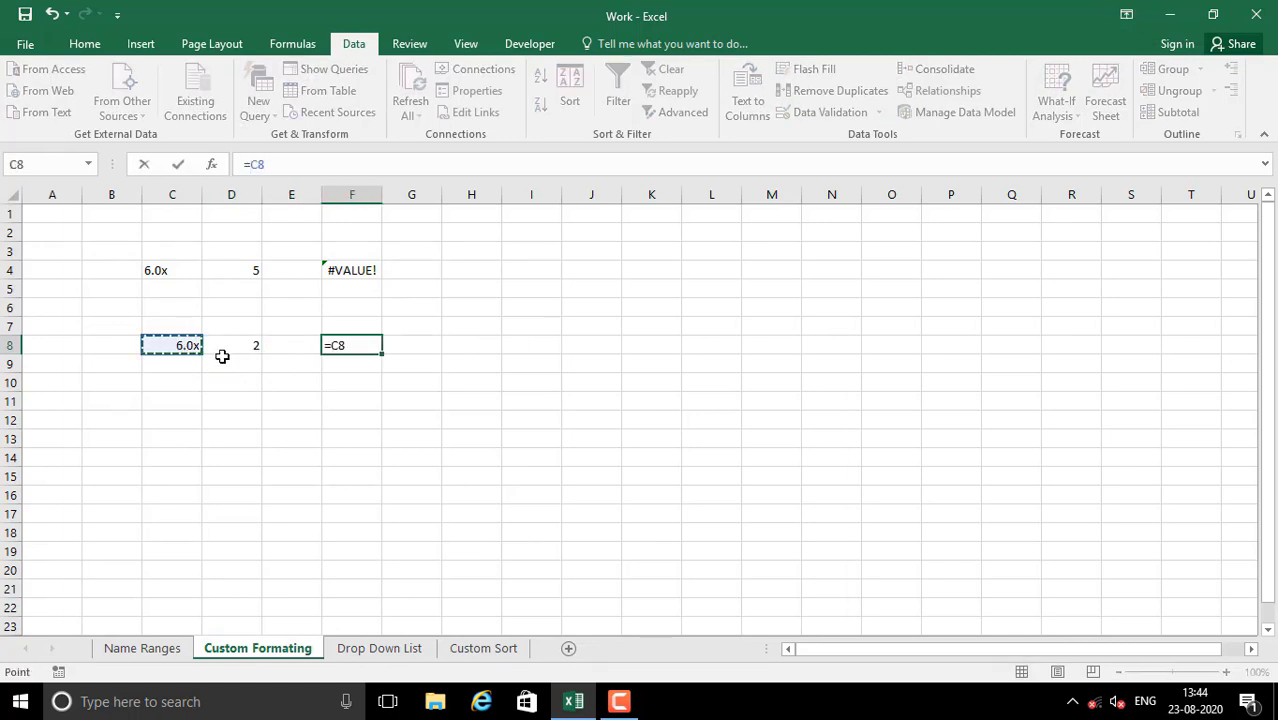
type("*")
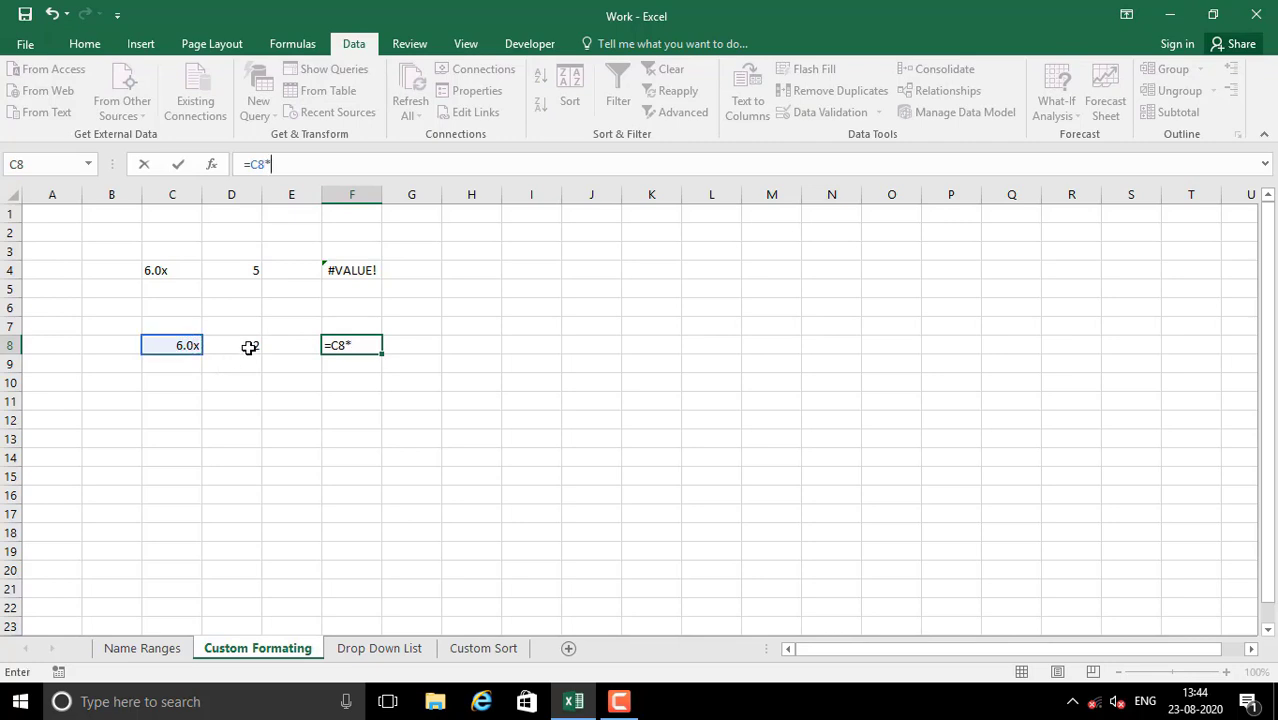
left_click(248, 347)
key("Return")
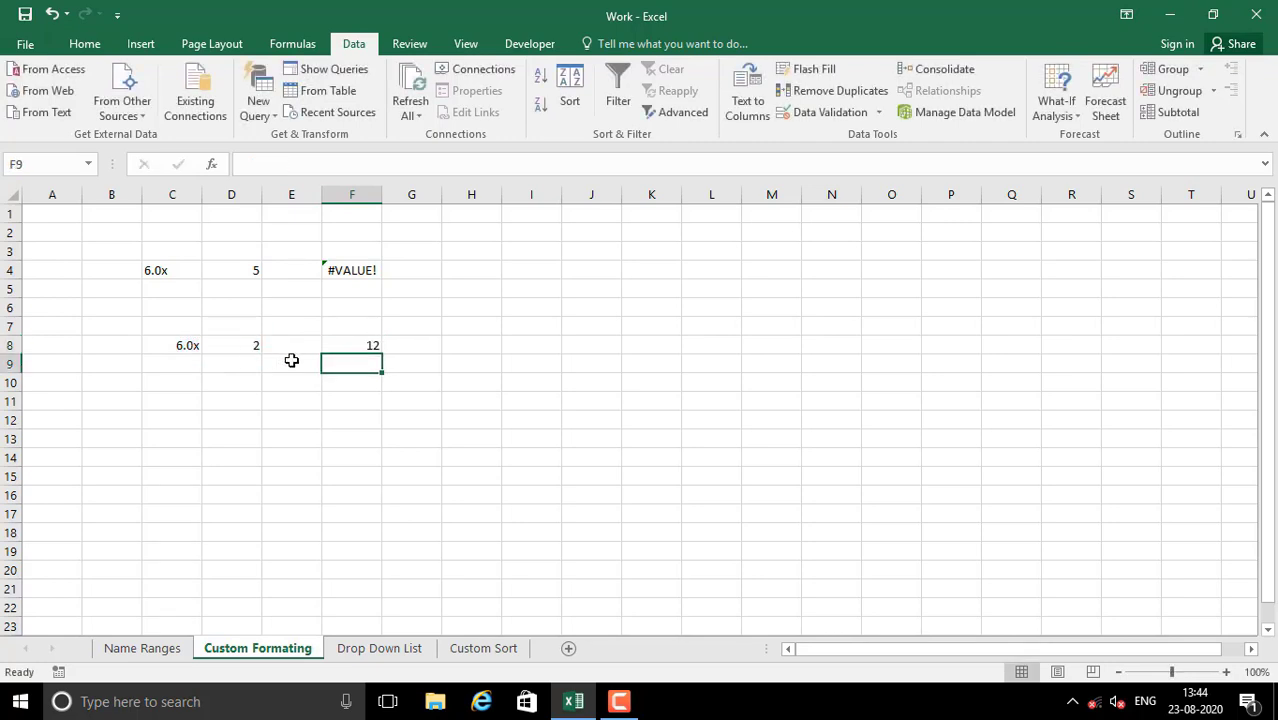
- Compare the contents of F8, C8 and C4, and check the number format applied to C4
left_click(337, 343)
left_click(176, 350)
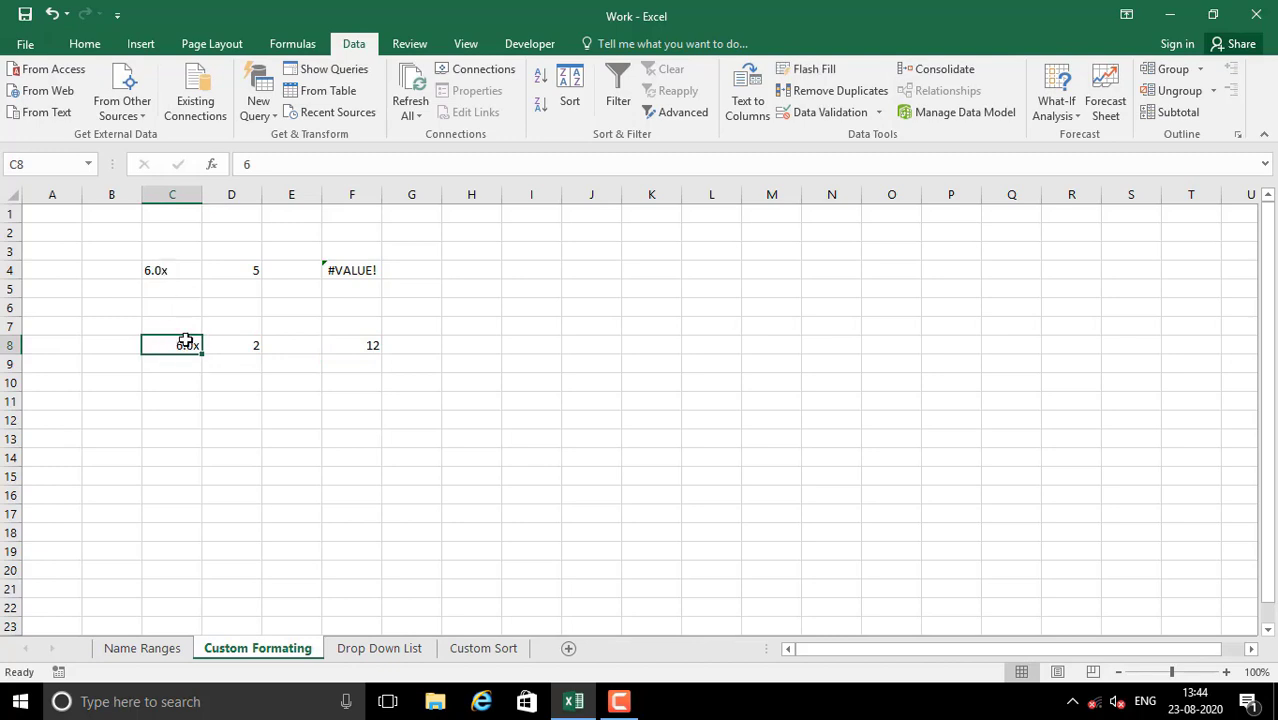
left_click(165, 272)
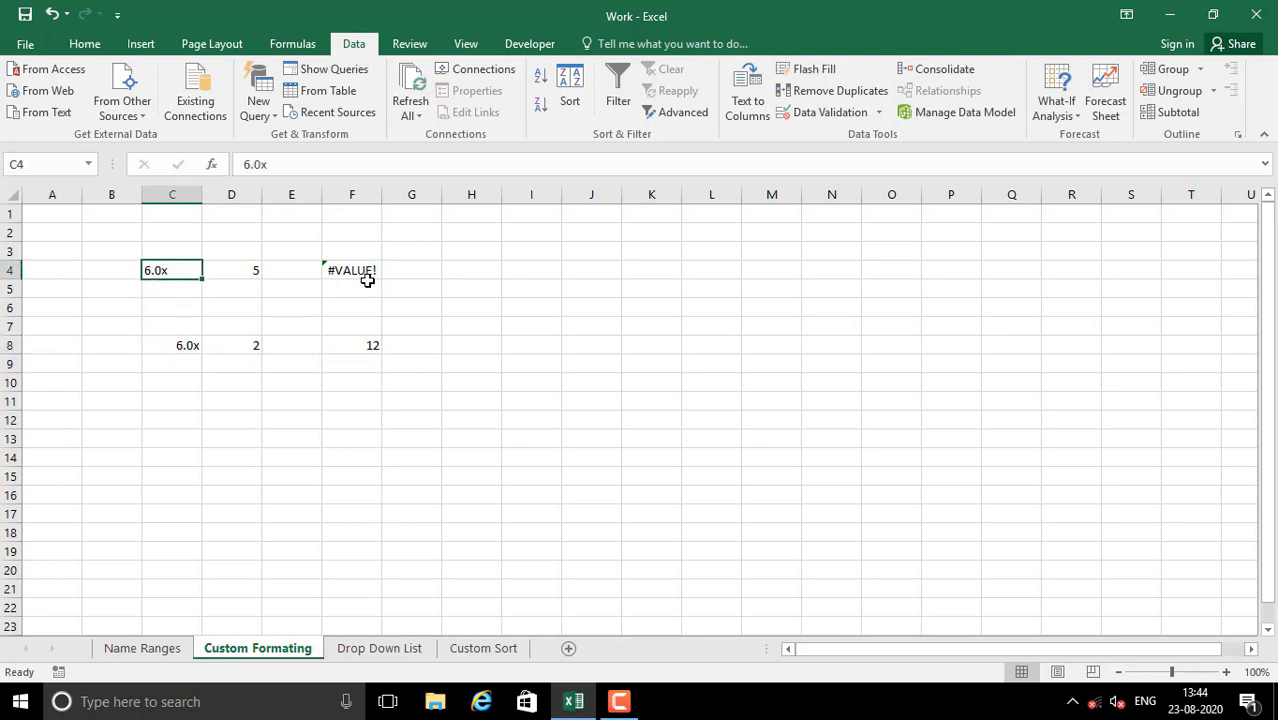
right_click(160, 272)
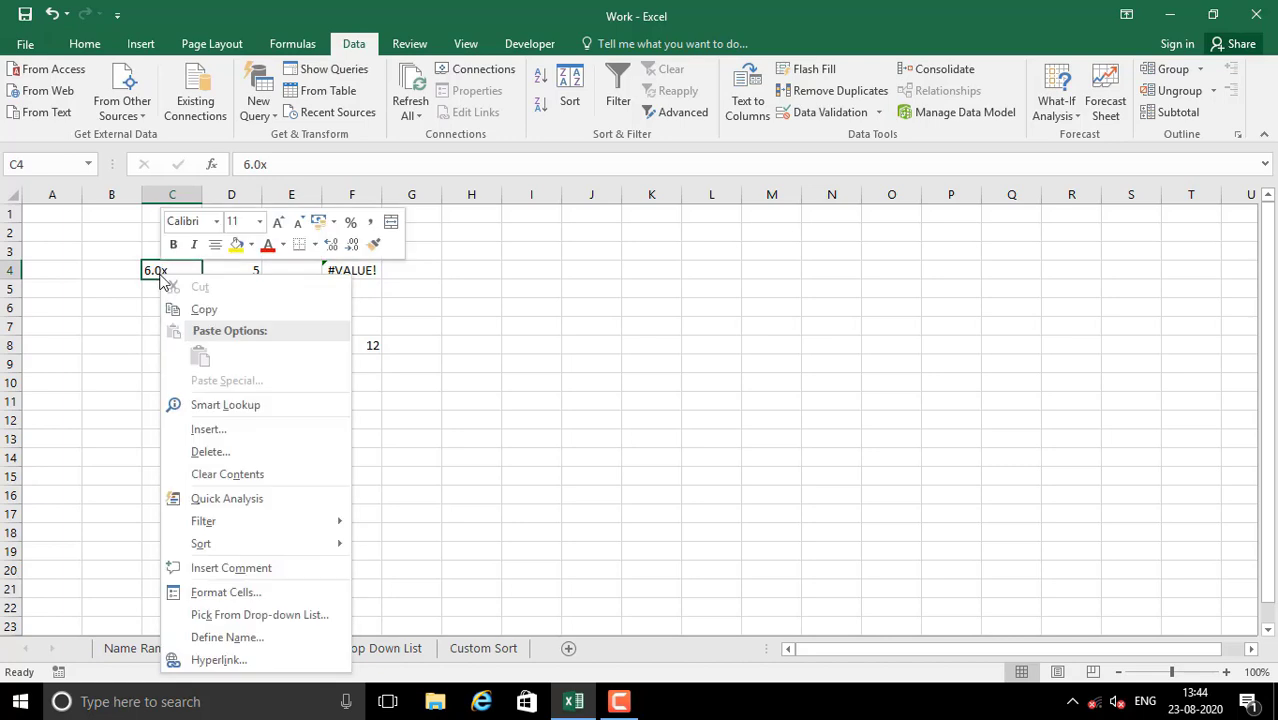
left_click(225, 591)
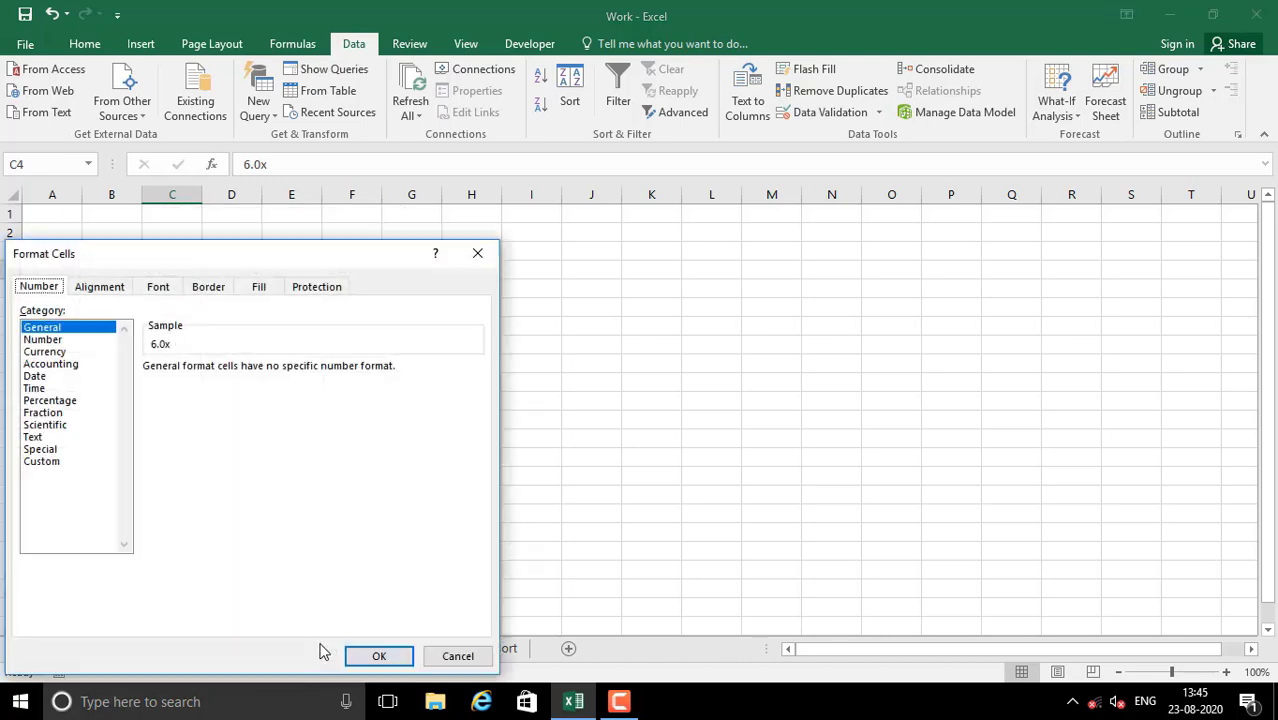
left_click(392, 655)
left_click(291, 371)
- Review the formula in F4 and the C4 and D4 cells it multiplies
left_click(168, 270)
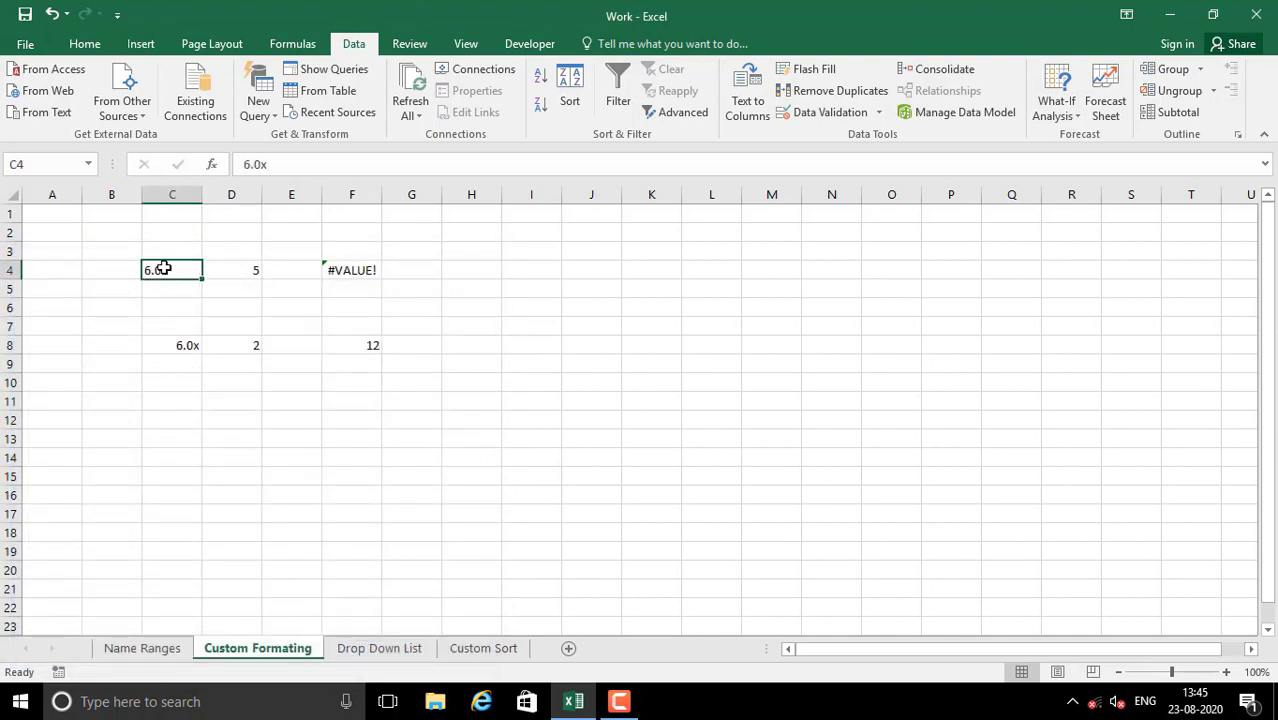
left_click(336, 270)
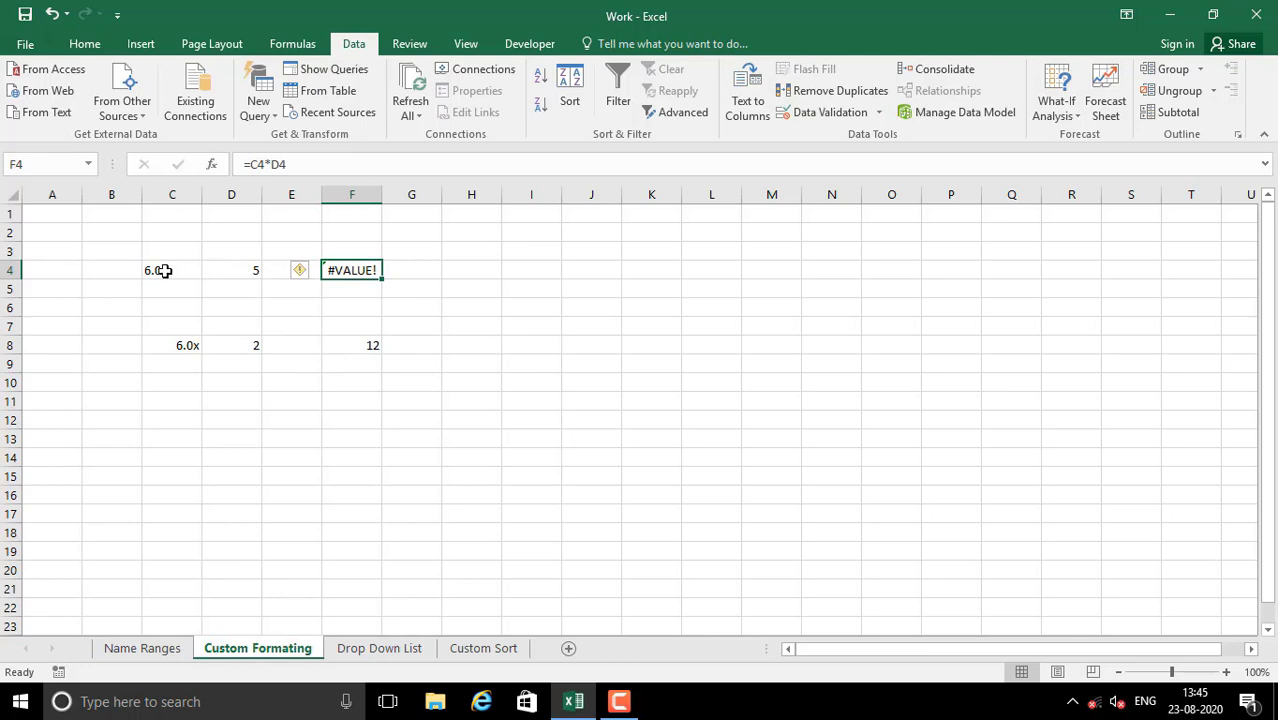
left_click(228, 270)
left_click(158, 270)
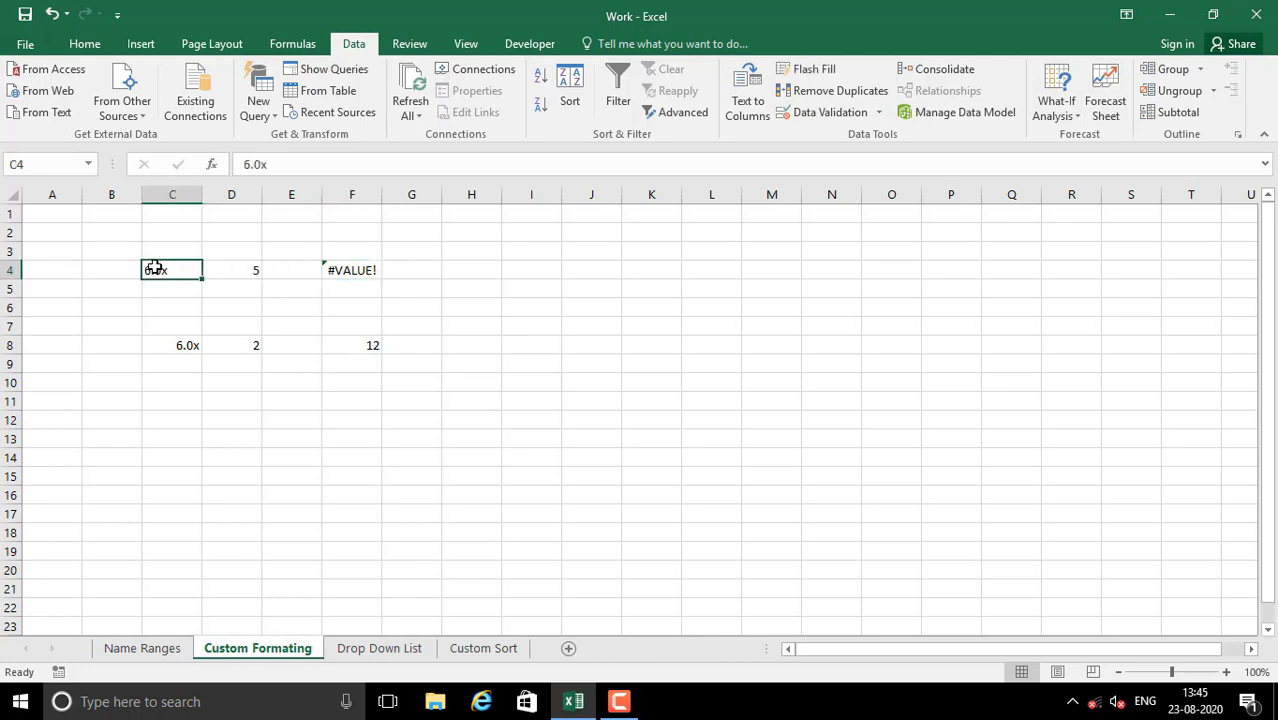
- Preview the custom number formats 0 and 0.00 for cell C8 without applying either
left_click(174, 344)
right_click(176, 345)
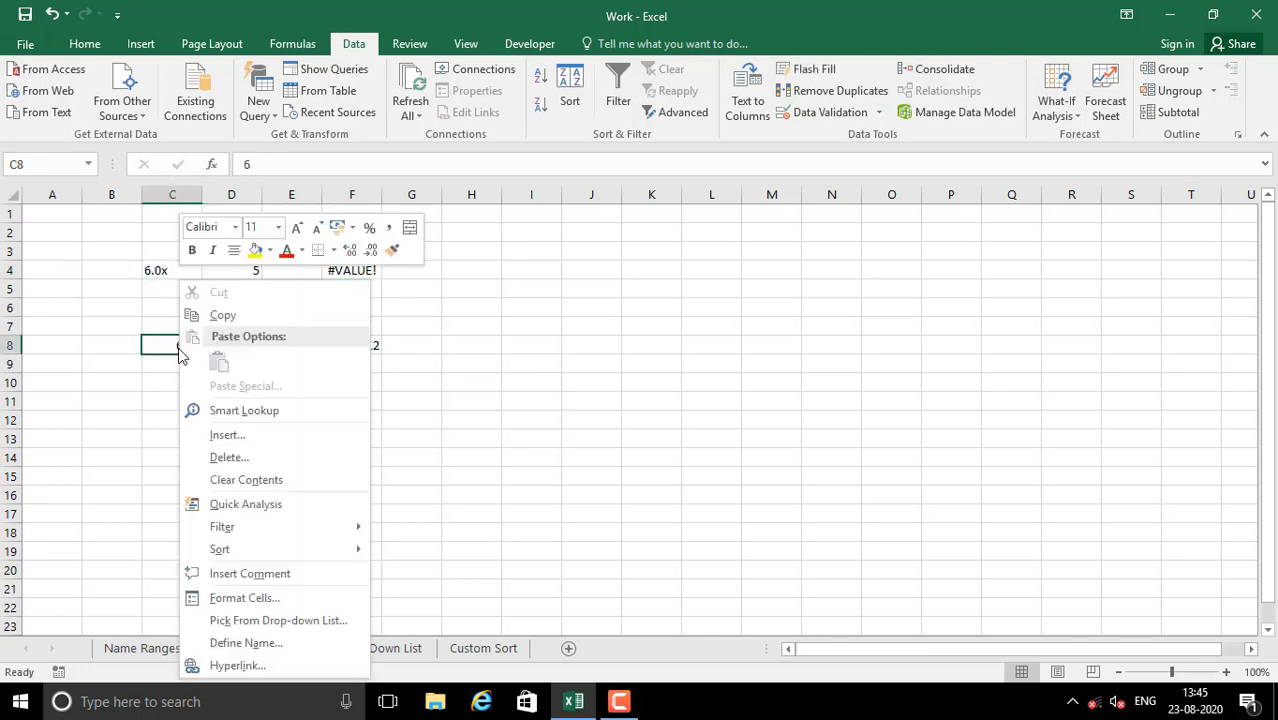
left_click(246, 597)
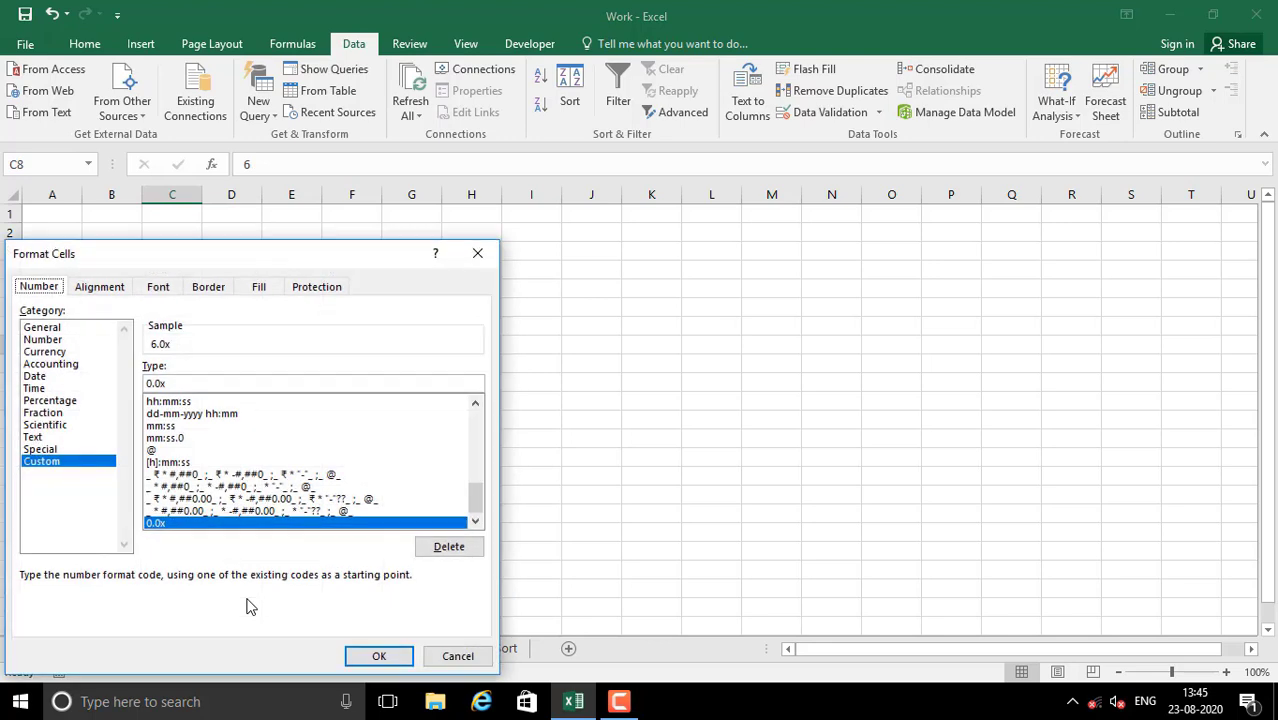
left_click_drag(478, 493, 466, 391)
left_click(157, 414)
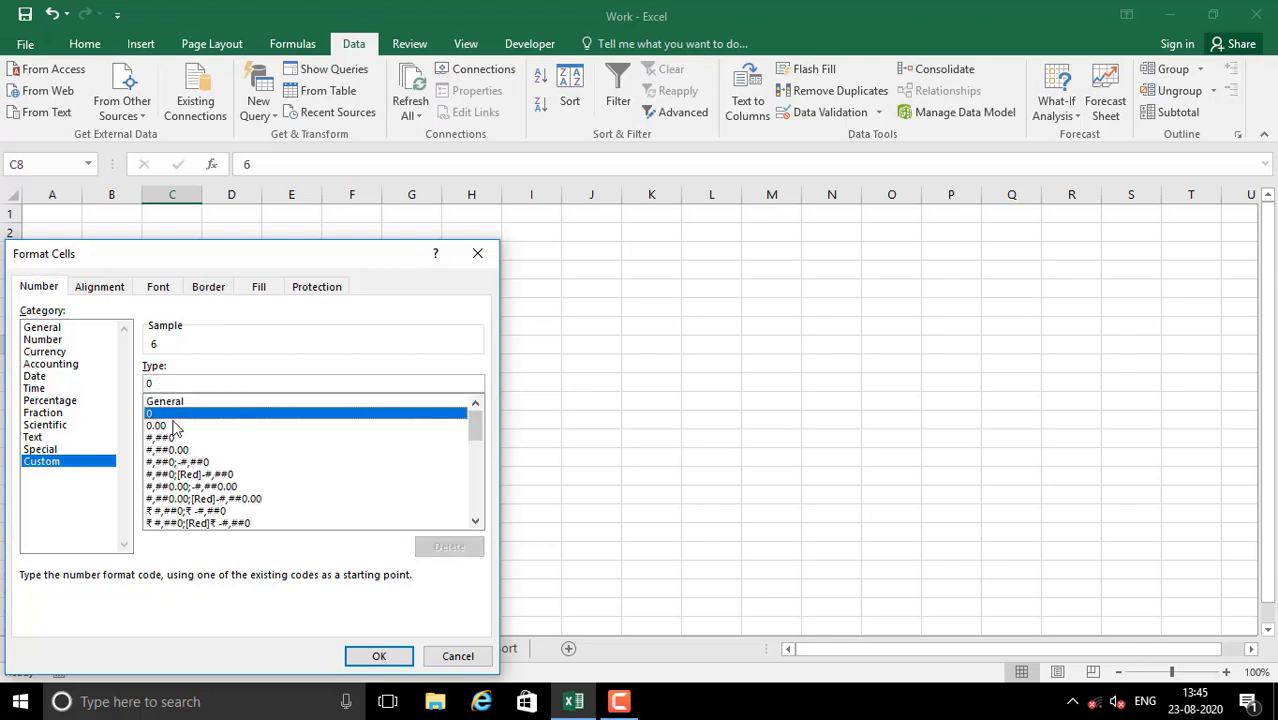
left_click(161, 426)
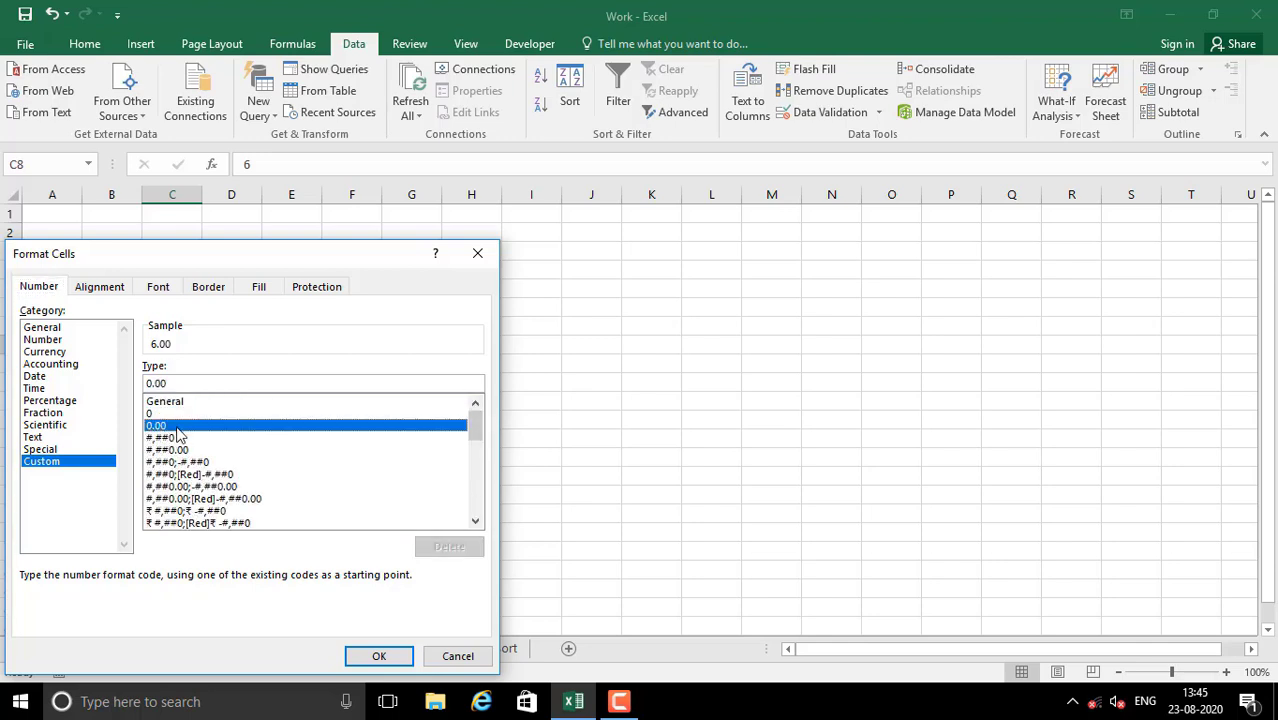
left_click(458, 656)
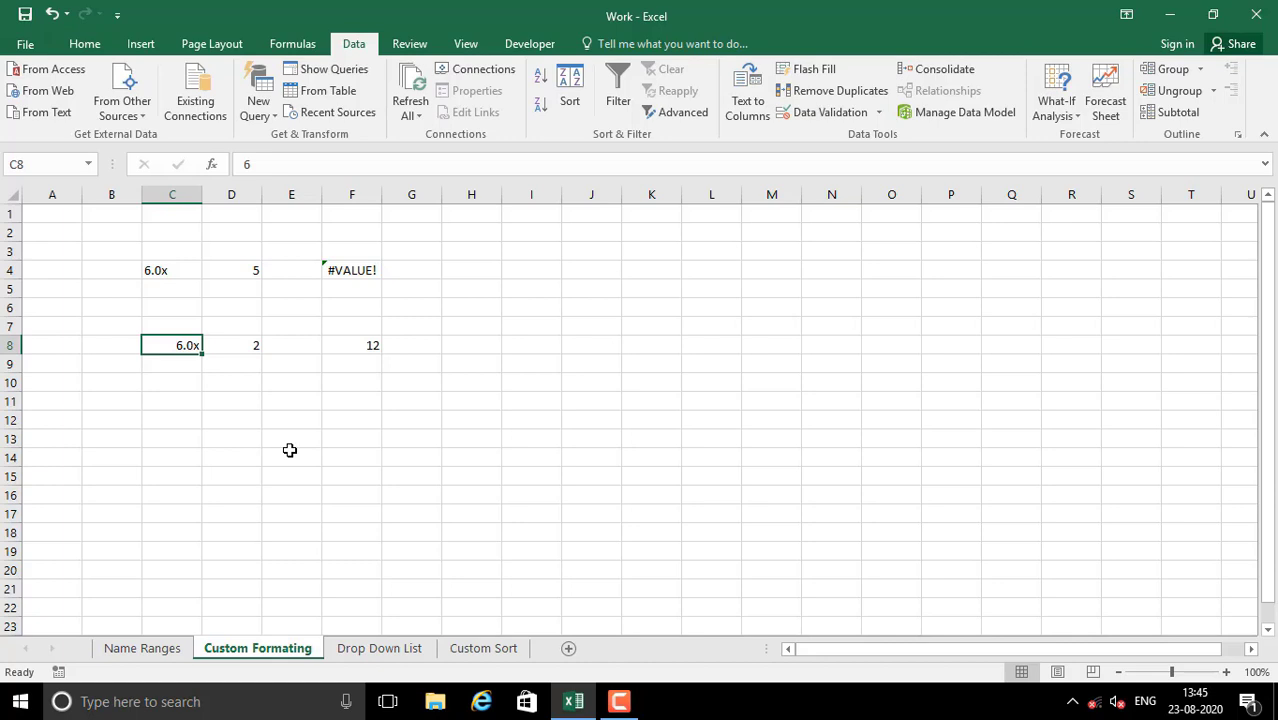
- Open the Drop Down List sheet and examine the student name, BOARD and roll number columns
left_click(381, 650)
left_click(226, 340)
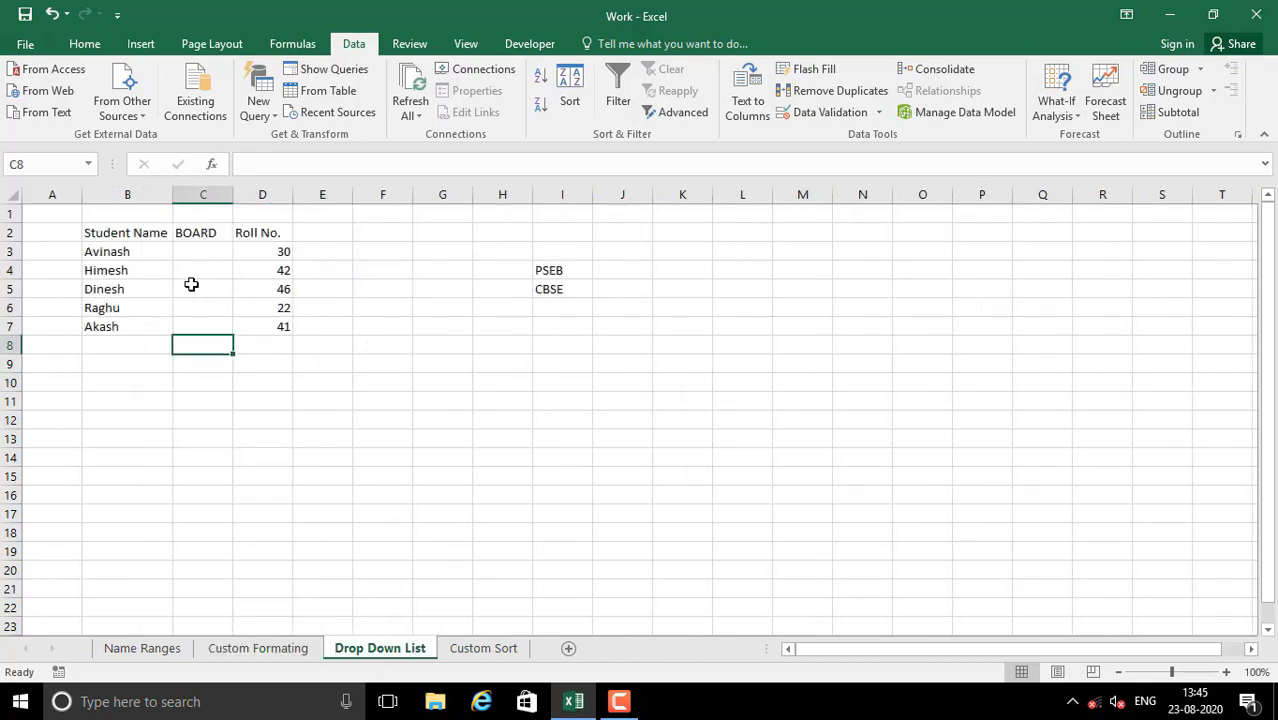
left_click_drag(106, 233, 115, 327)
left_click_drag(192, 250, 198, 327)
left_click_drag(282, 250, 282, 331)
left_click(199, 251)
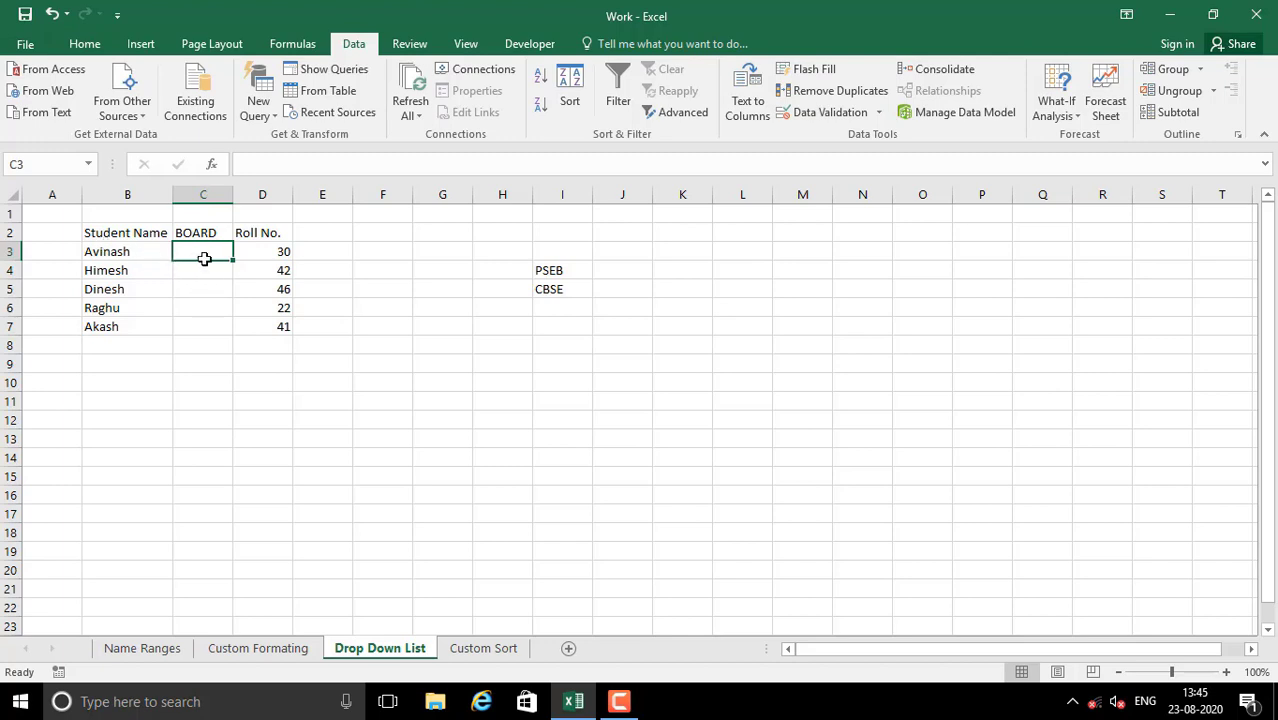
left_click_drag(200, 251, 203, 322)
left_click(206, 271)
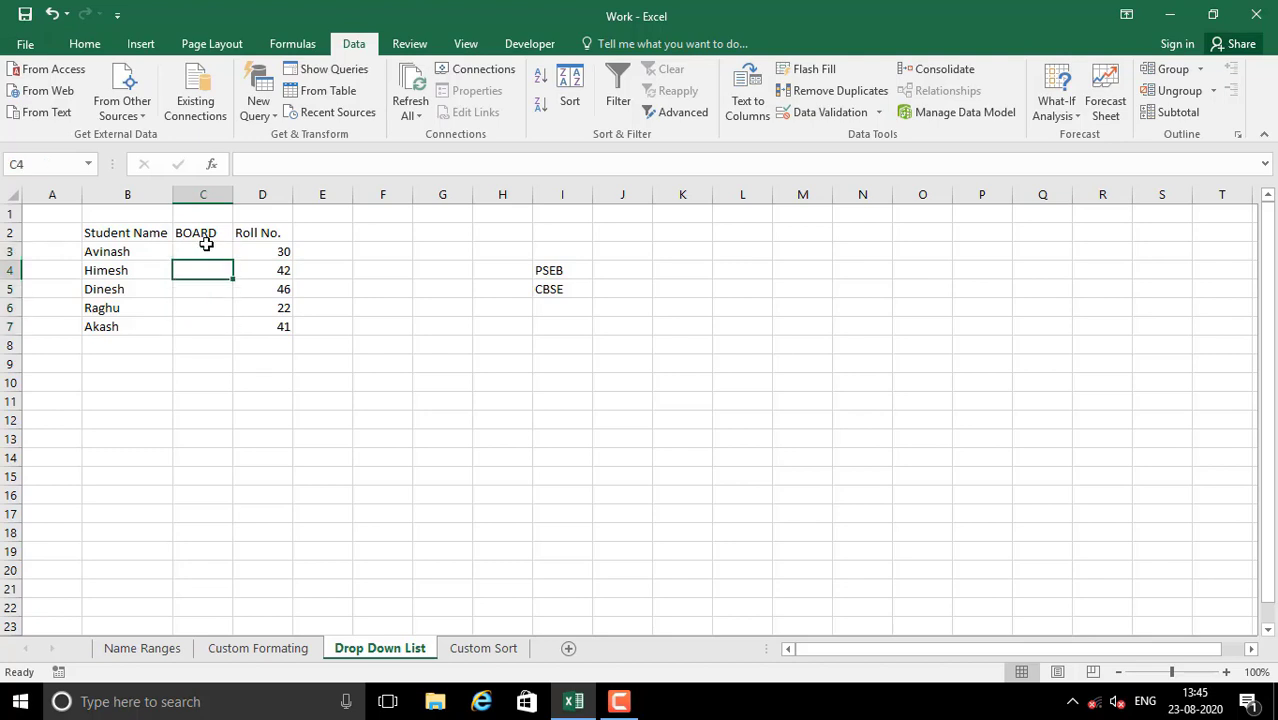
- Add list data validation to the BOARD cells C3:C7 with the source =$I$4:$I$5
left_click_drag(206, 249, 211, 325)
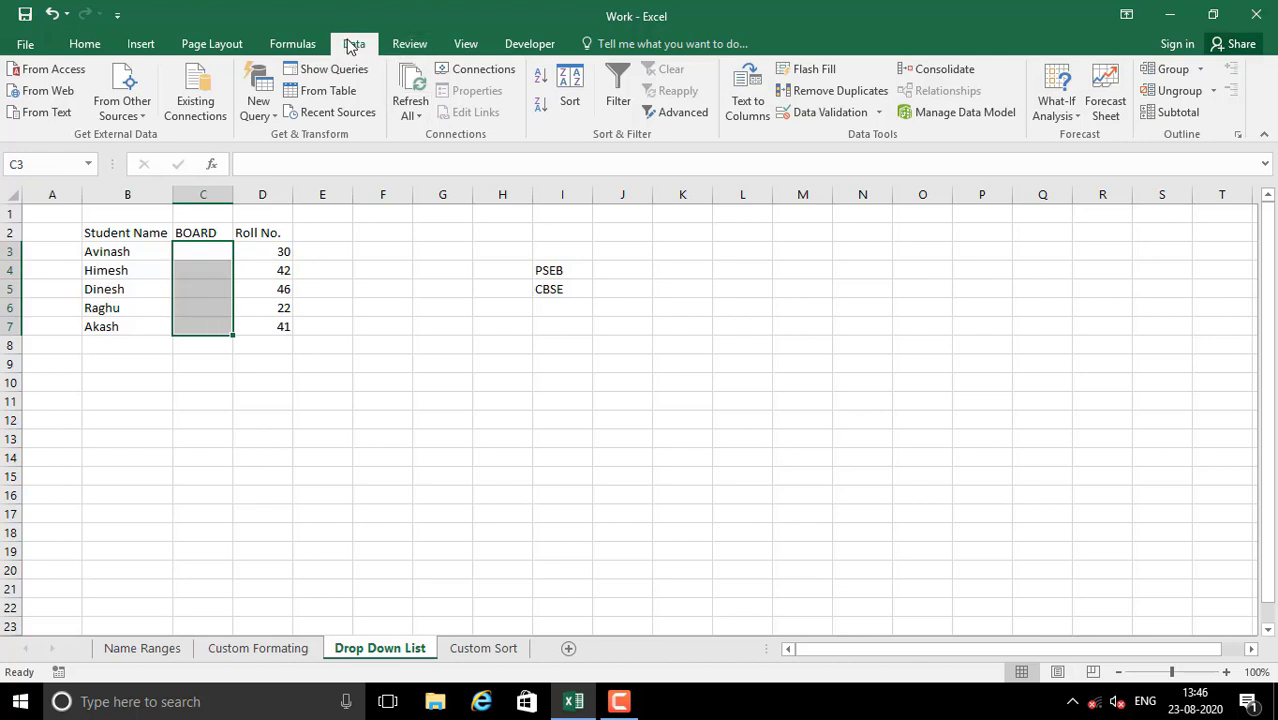
left_click(879, 115)
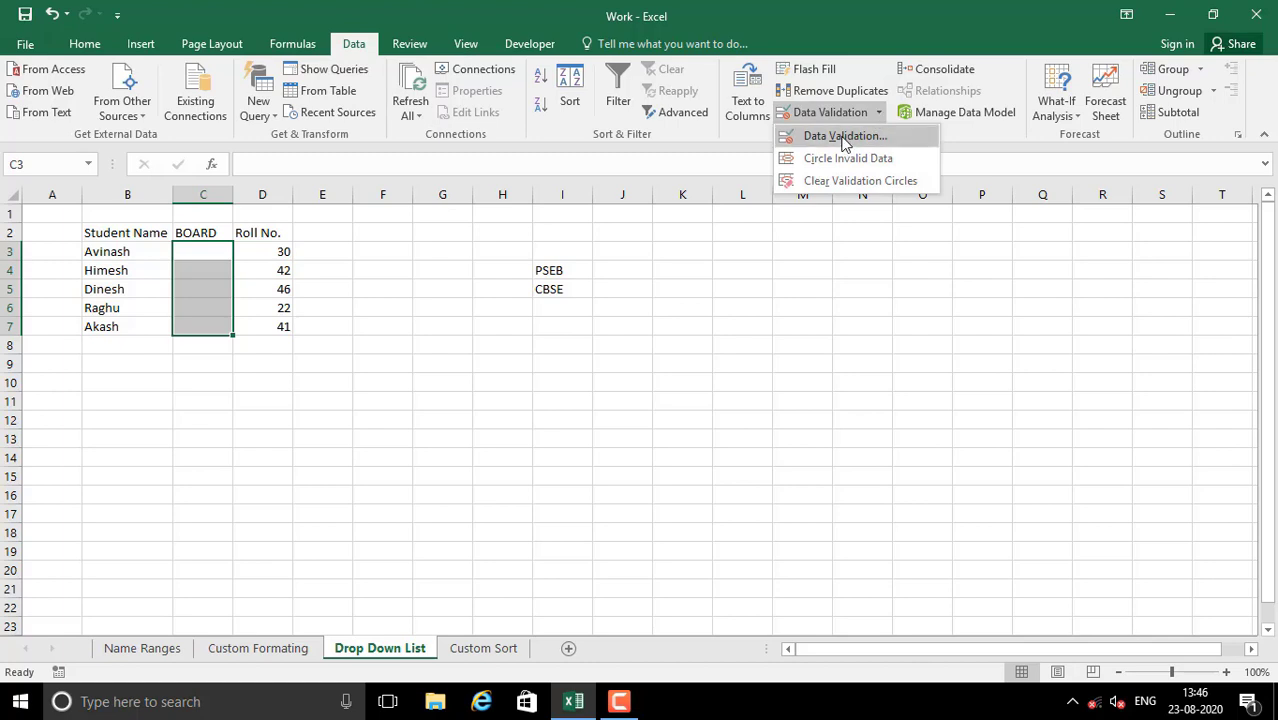
left_click(843, 137)
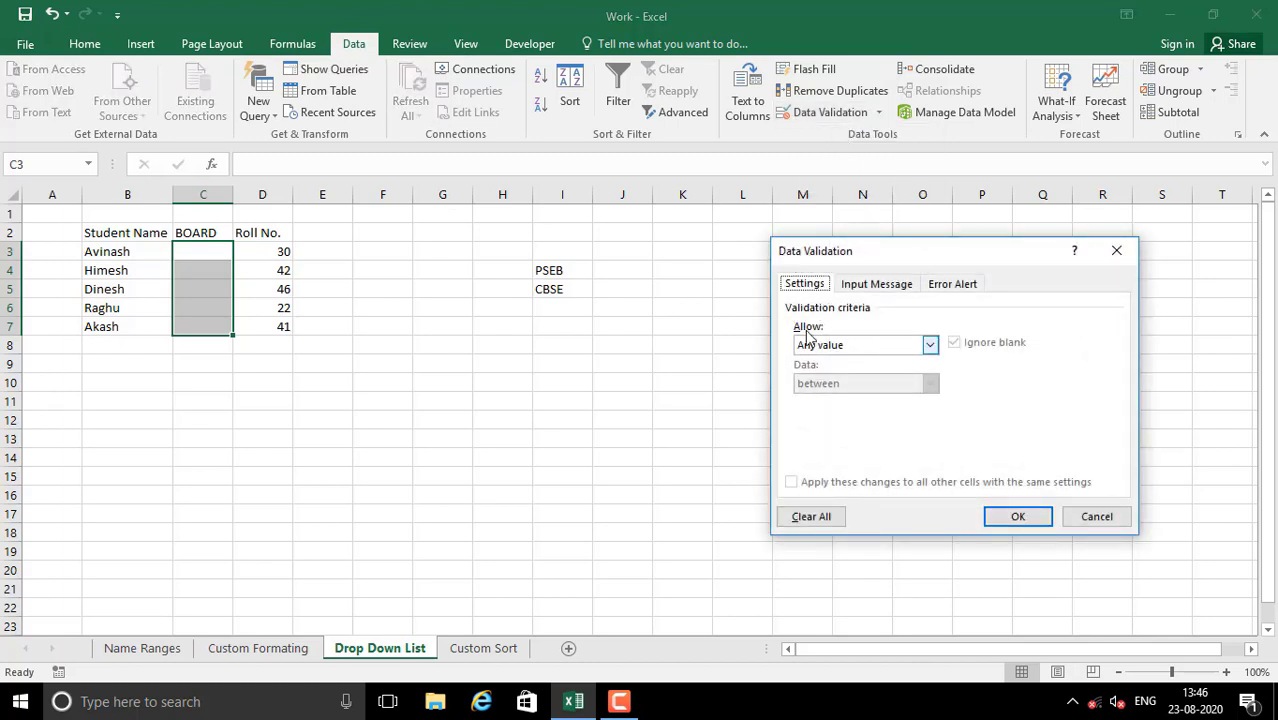
left_click(930, 344)
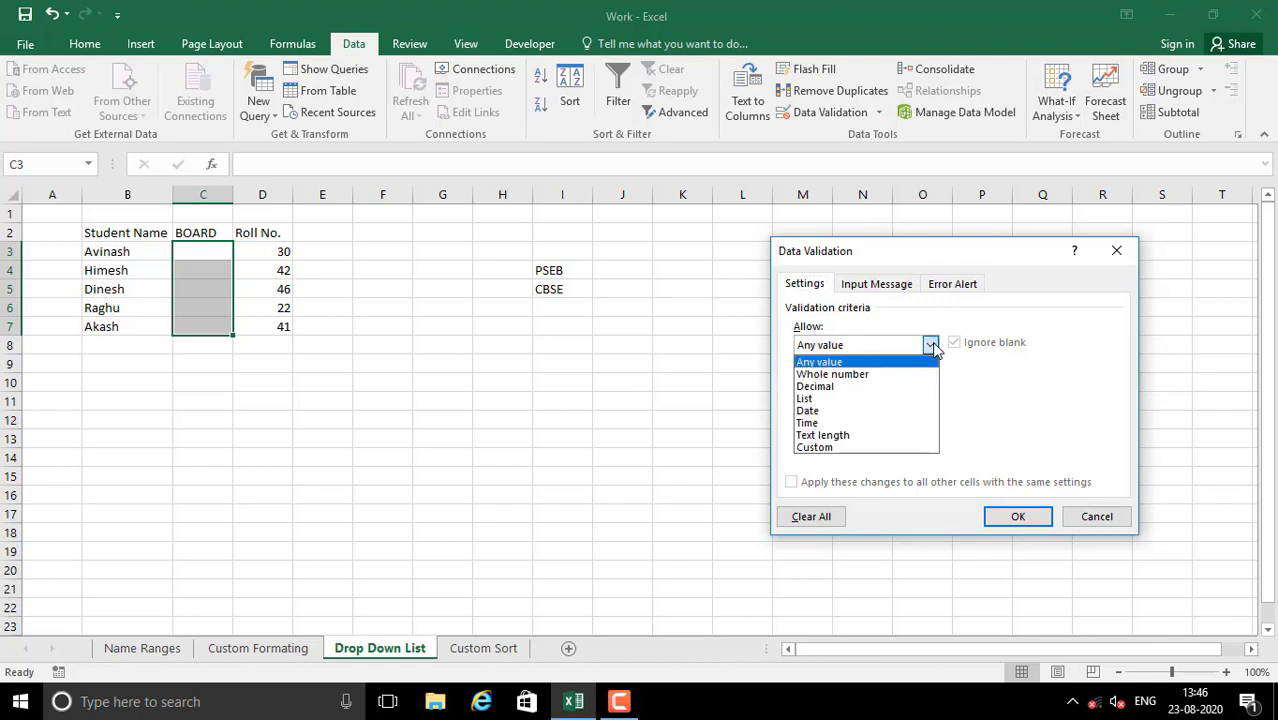
left_click(822, 397)
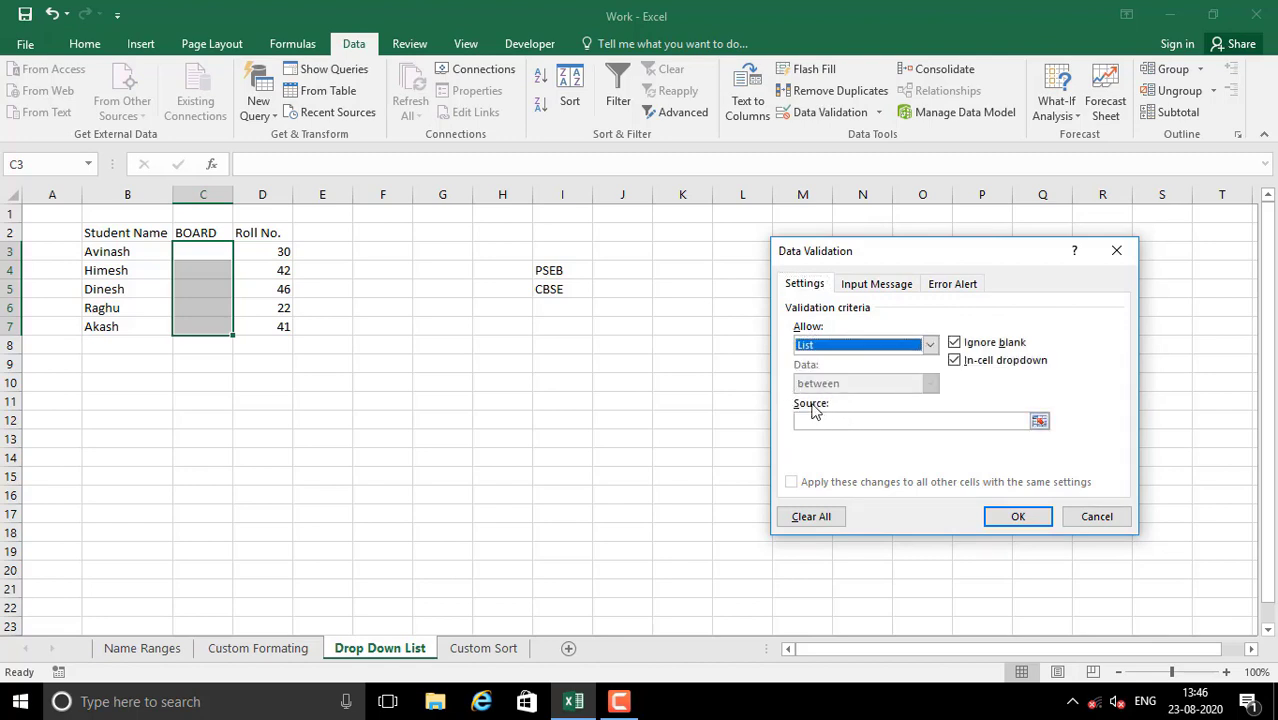
left_click(1040, 421)
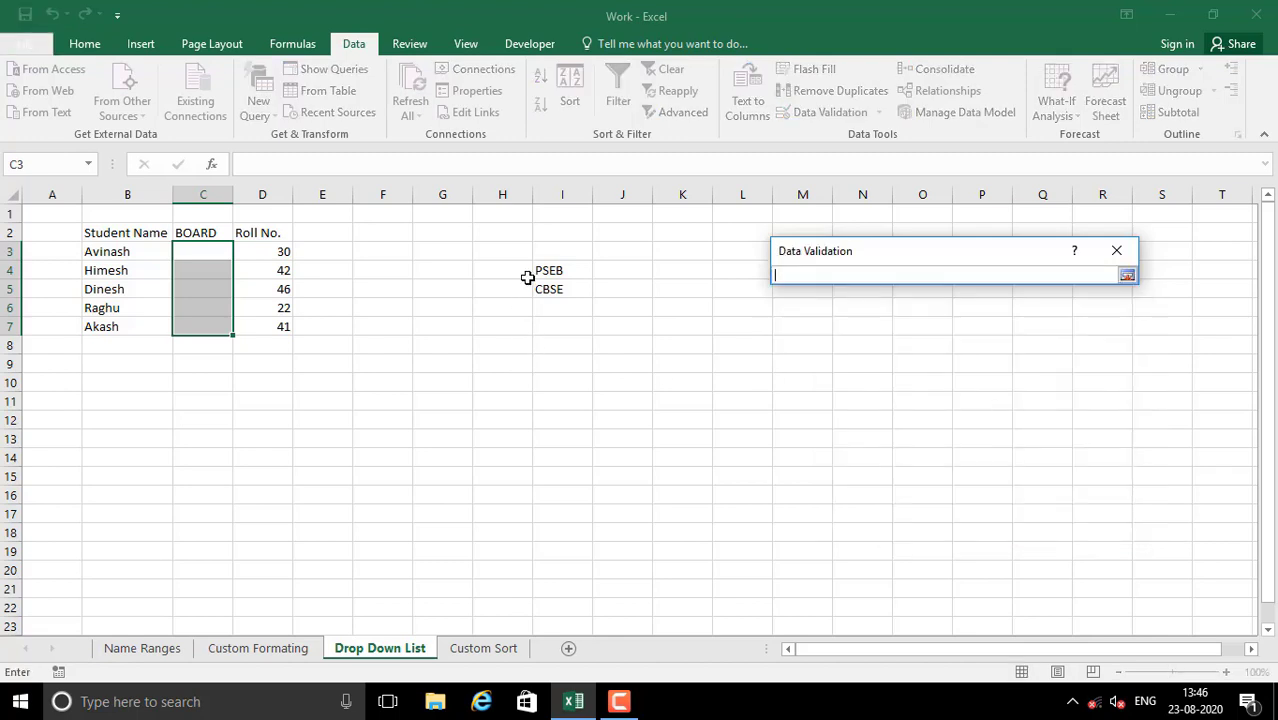
left_click_drag(545, 270, 554, 292)
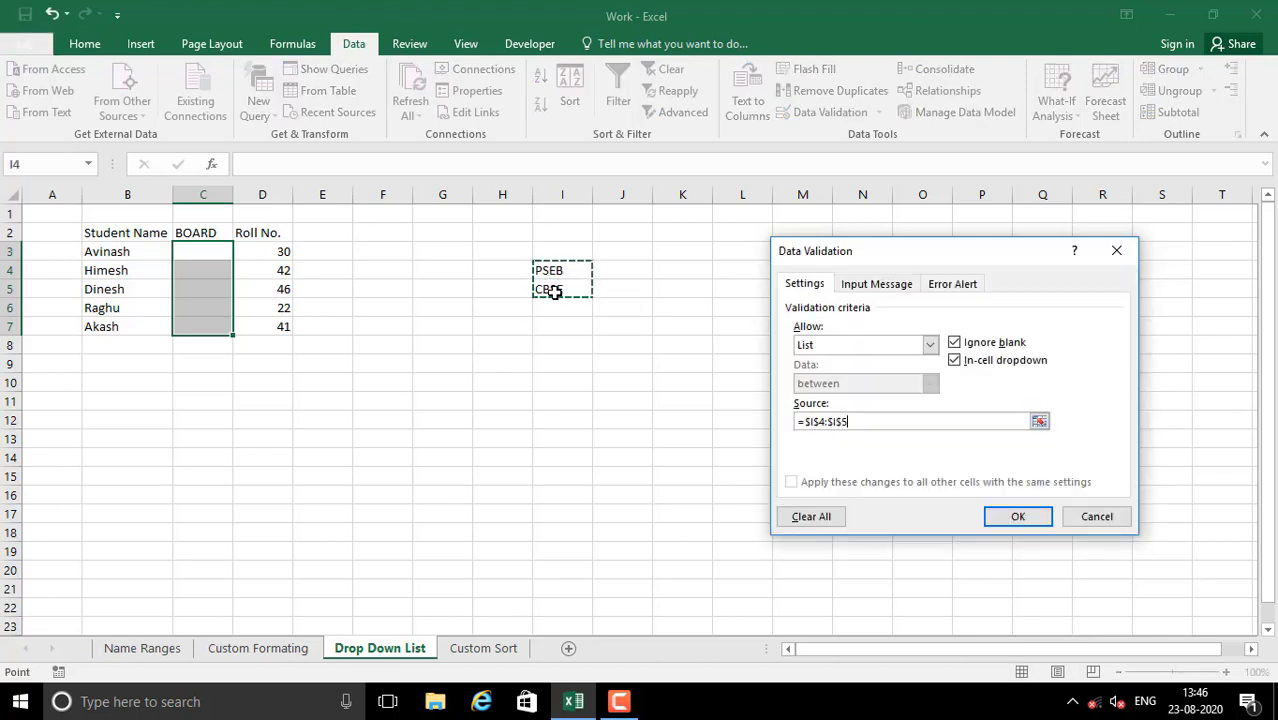
left_click(1015, 516)
left_click(308, 350)
- Choose PSEB for C3, CBSE for C4 and PSEB for C5 from their drop-down lists
left_click(201, 254)
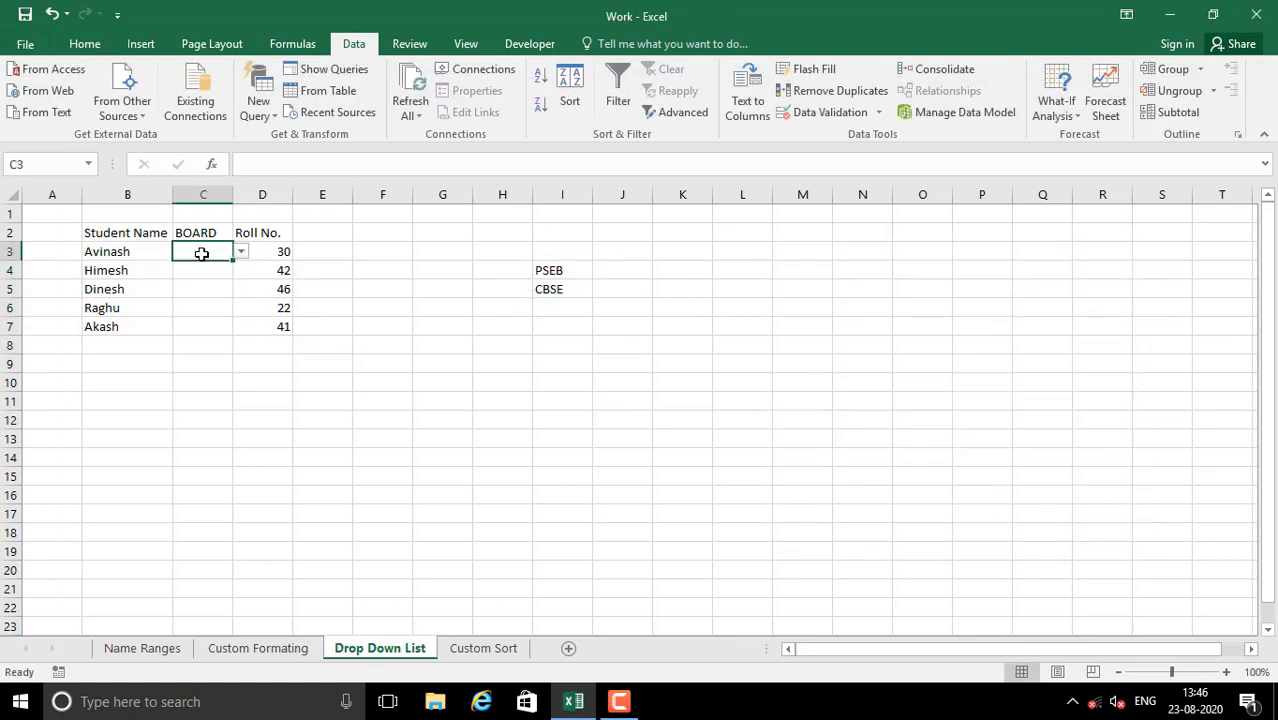
left_click(241, 253)
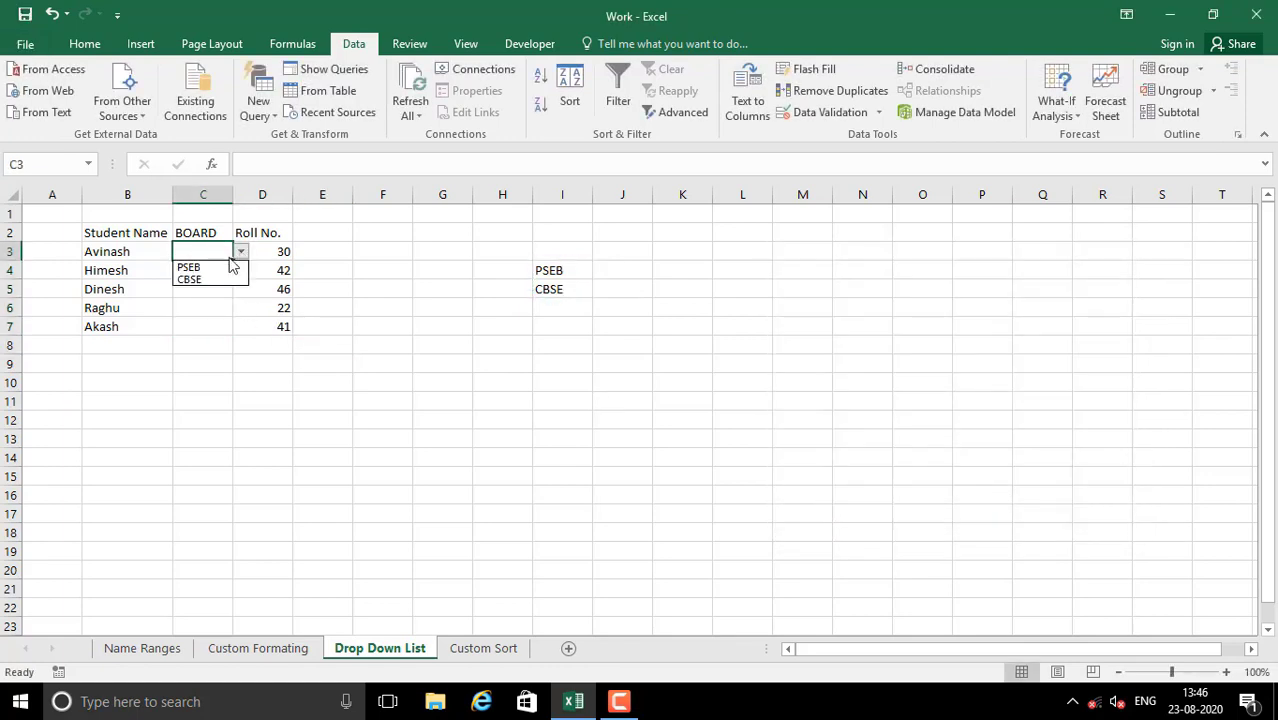
left_click(199, 265)
left_click(194, 272)
left_click(241, 270)
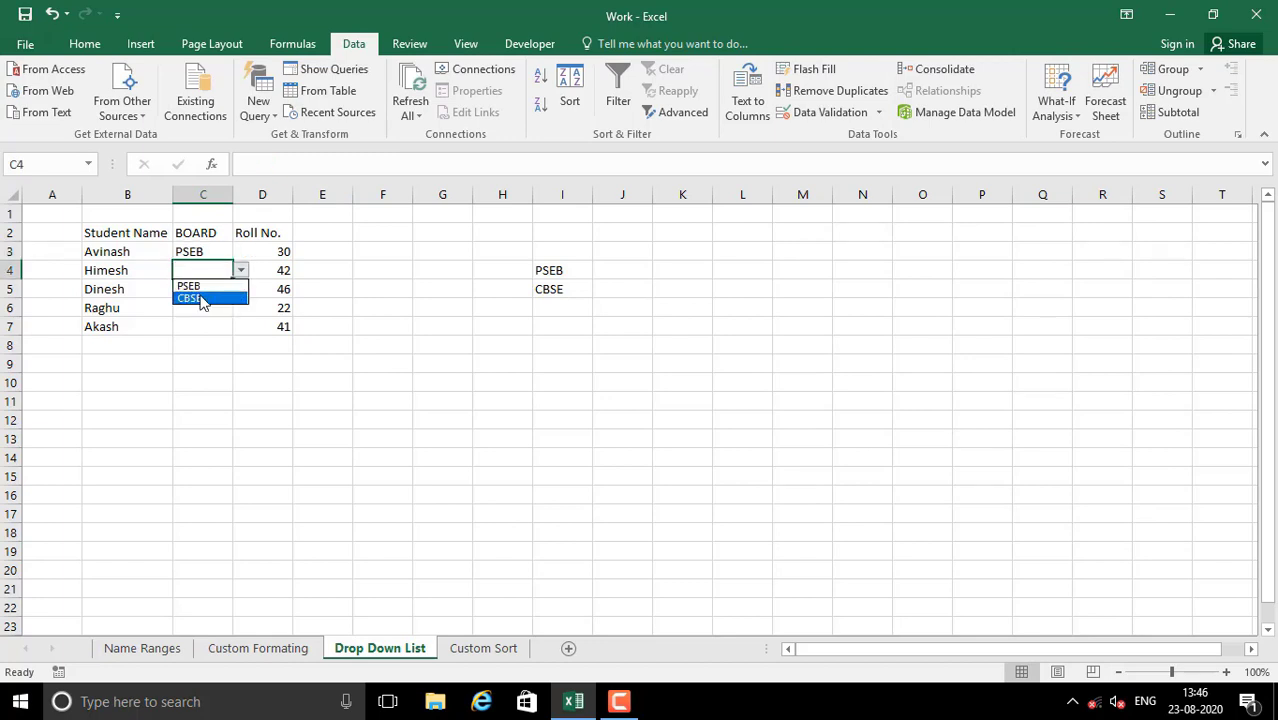
left_click(194, 295)
left_click(197, 290)
left_click(241, 289)
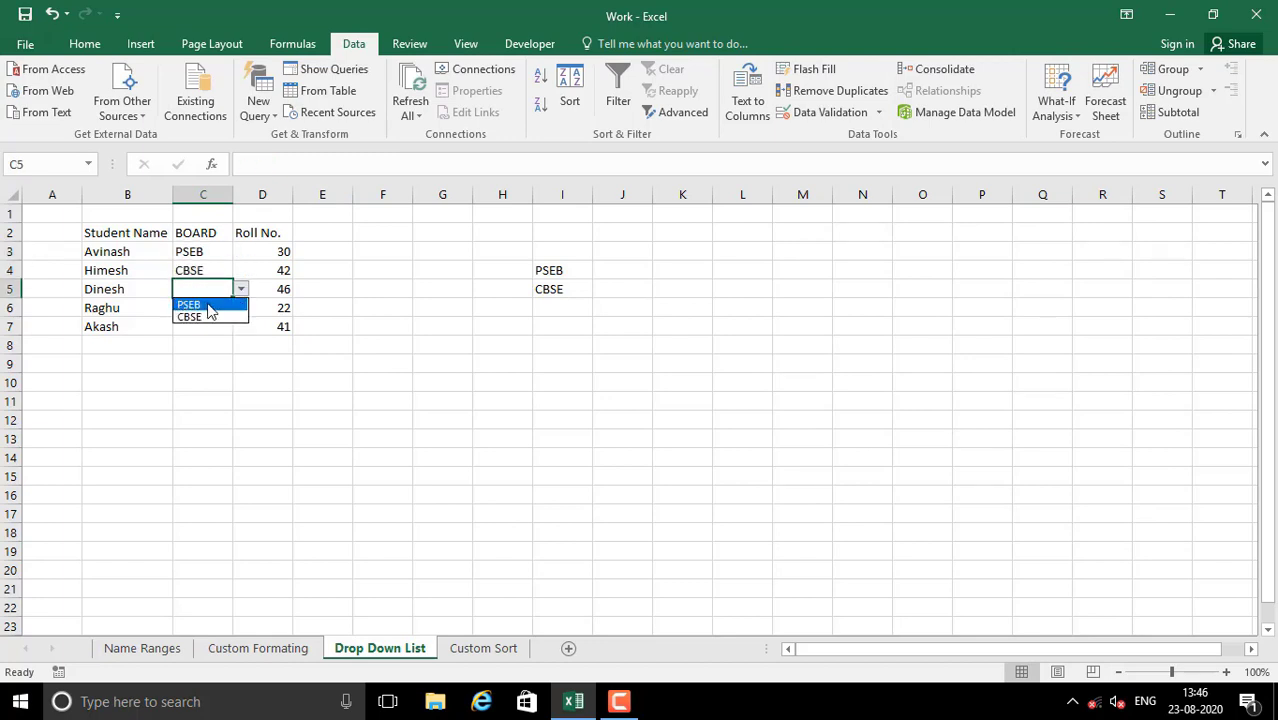
left_click(195, 304)
- Try to enter the unlisted value 4545 in C6 and discard the entry
left_click(199, 313)
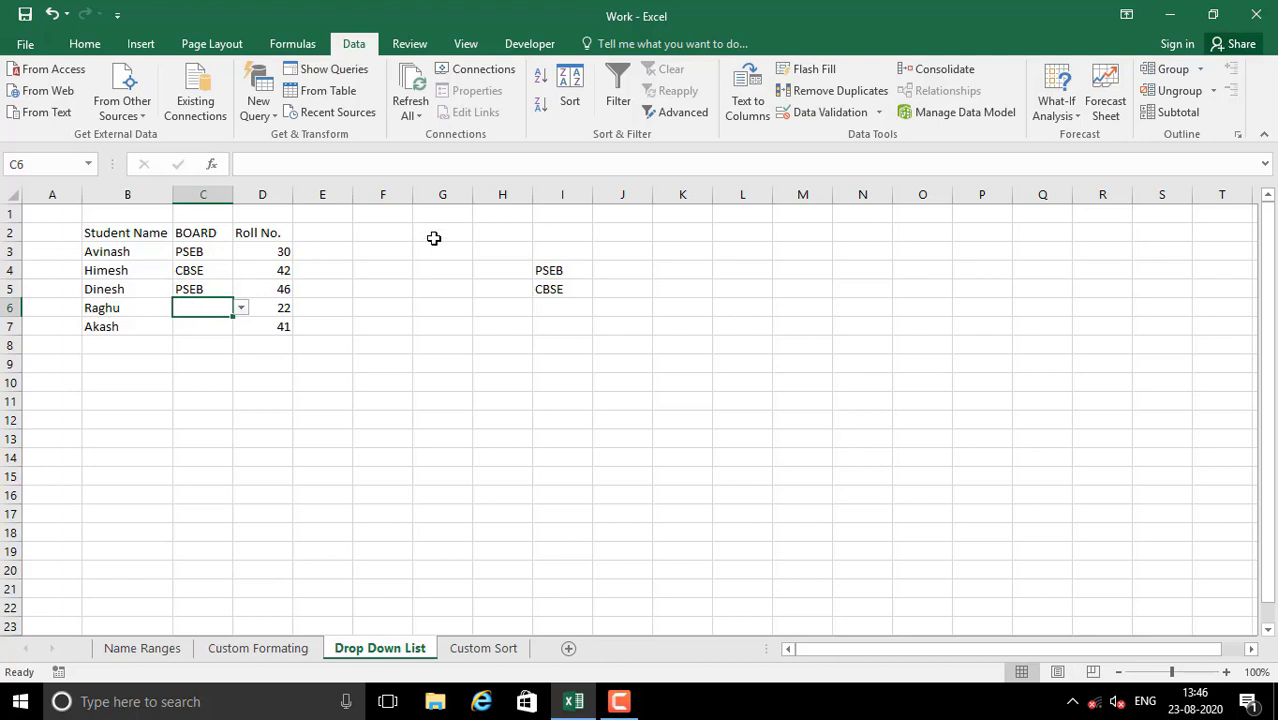
type("4545")
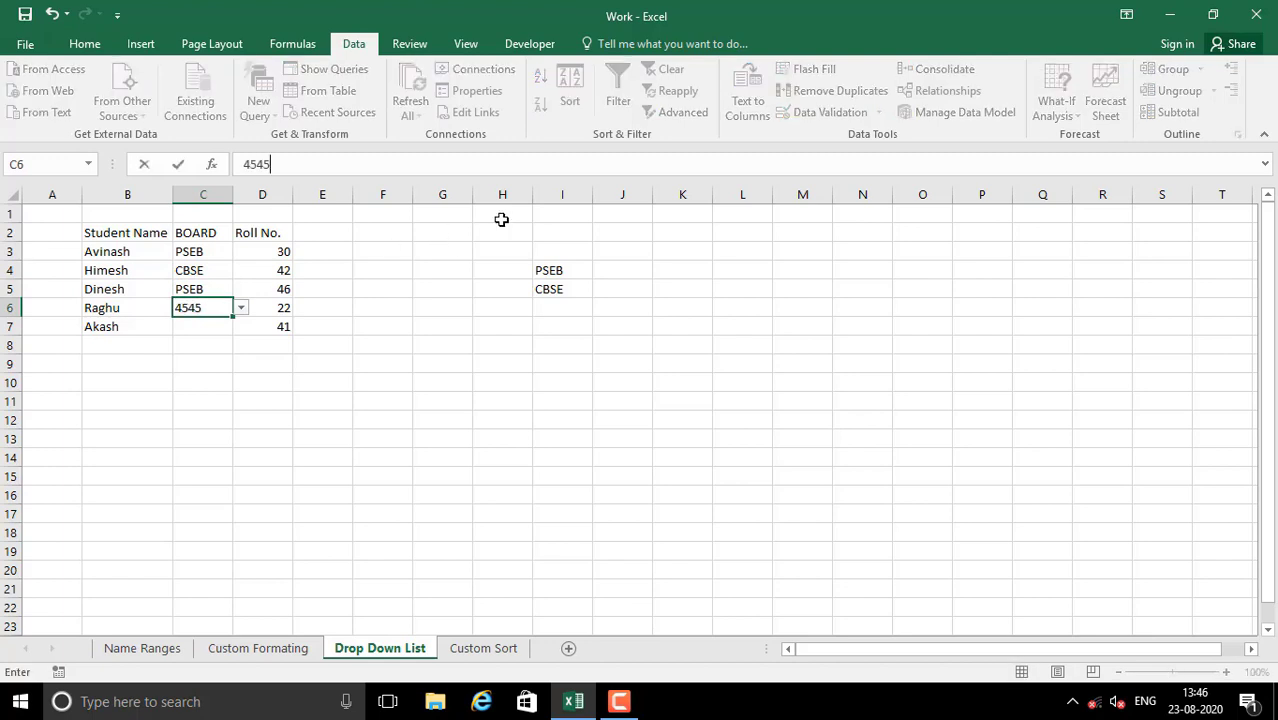
key("Return")
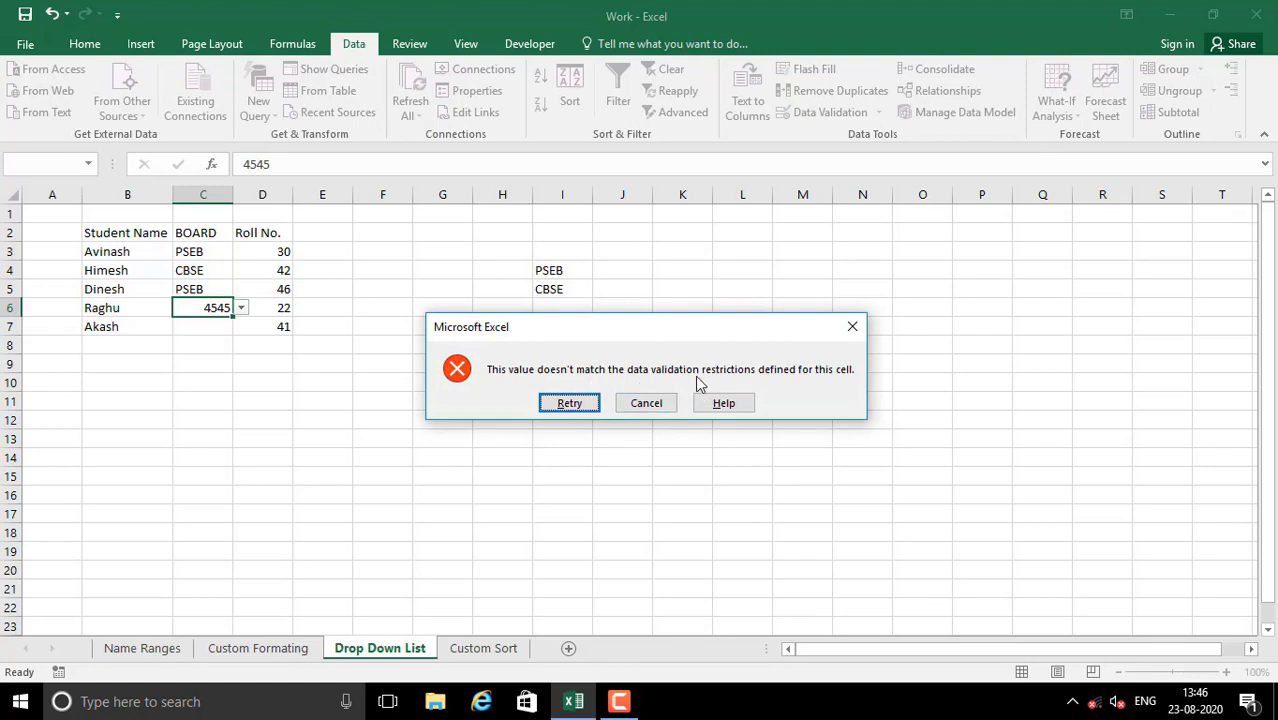
left_click(646, 403)
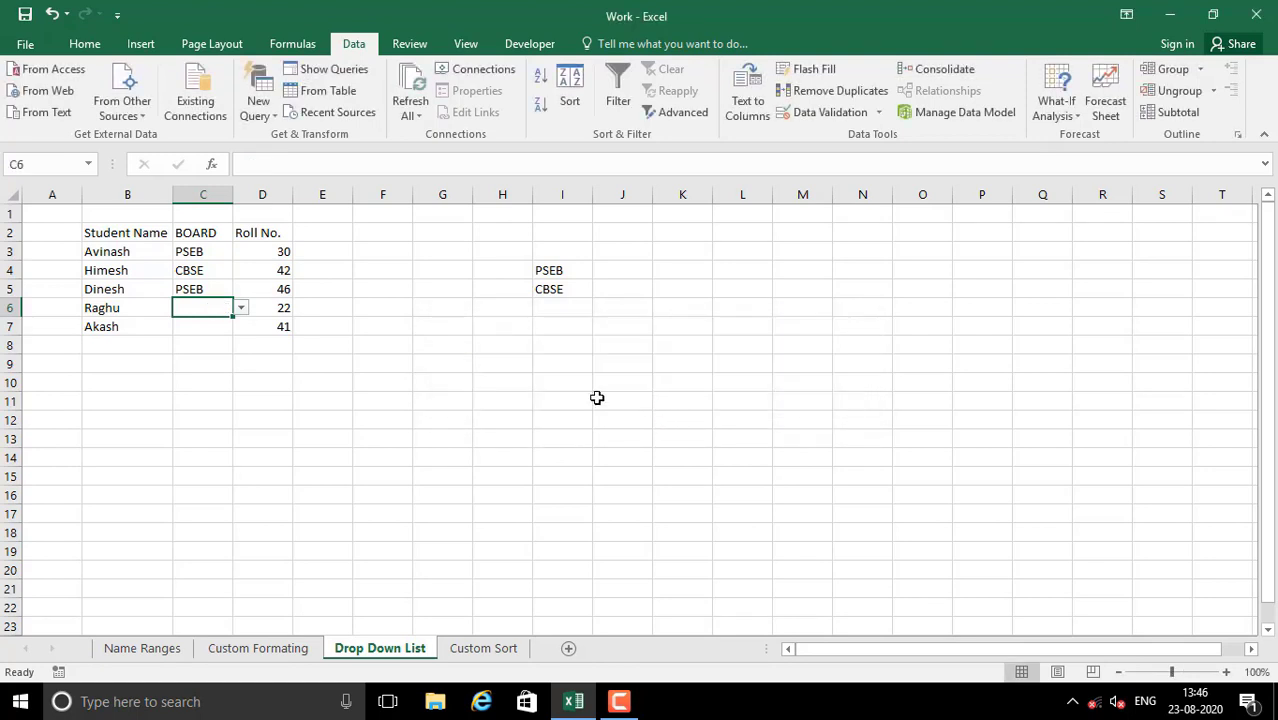
left_click(382, 364)
- Turn off the error alert for invalid data in the data validation of cell C6
left_click(200, 307)
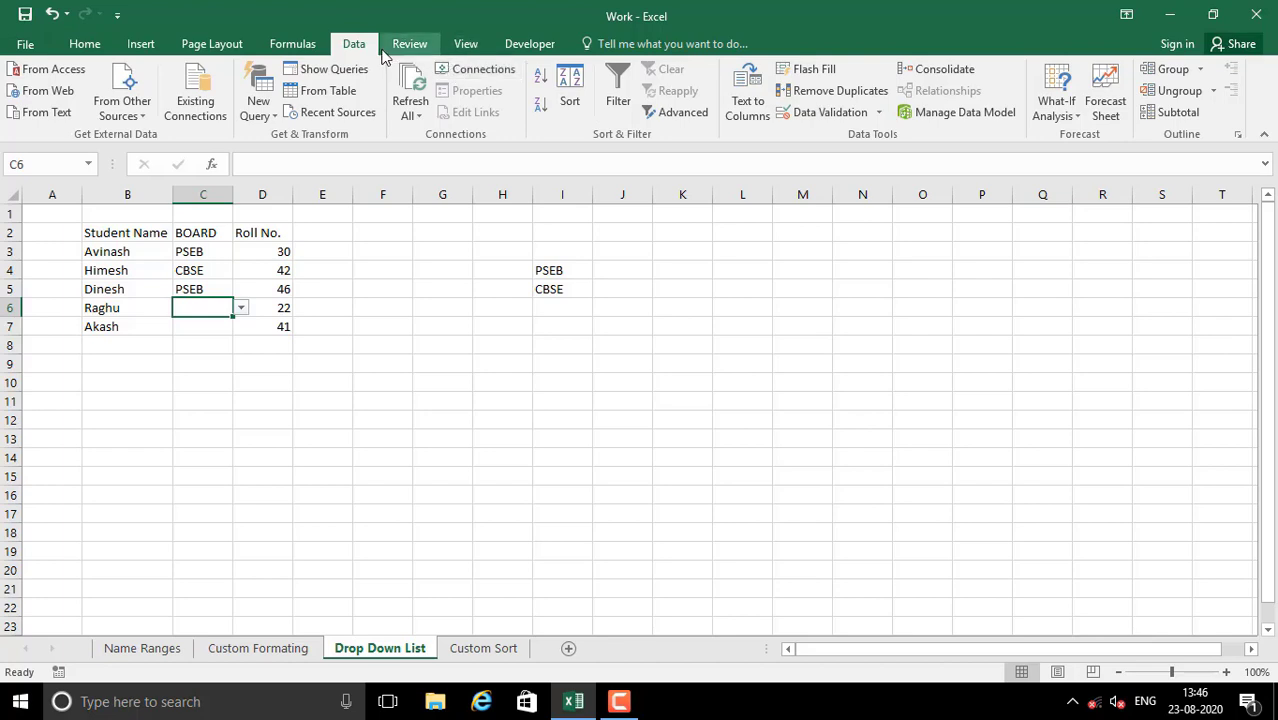
left_click(880, 112)
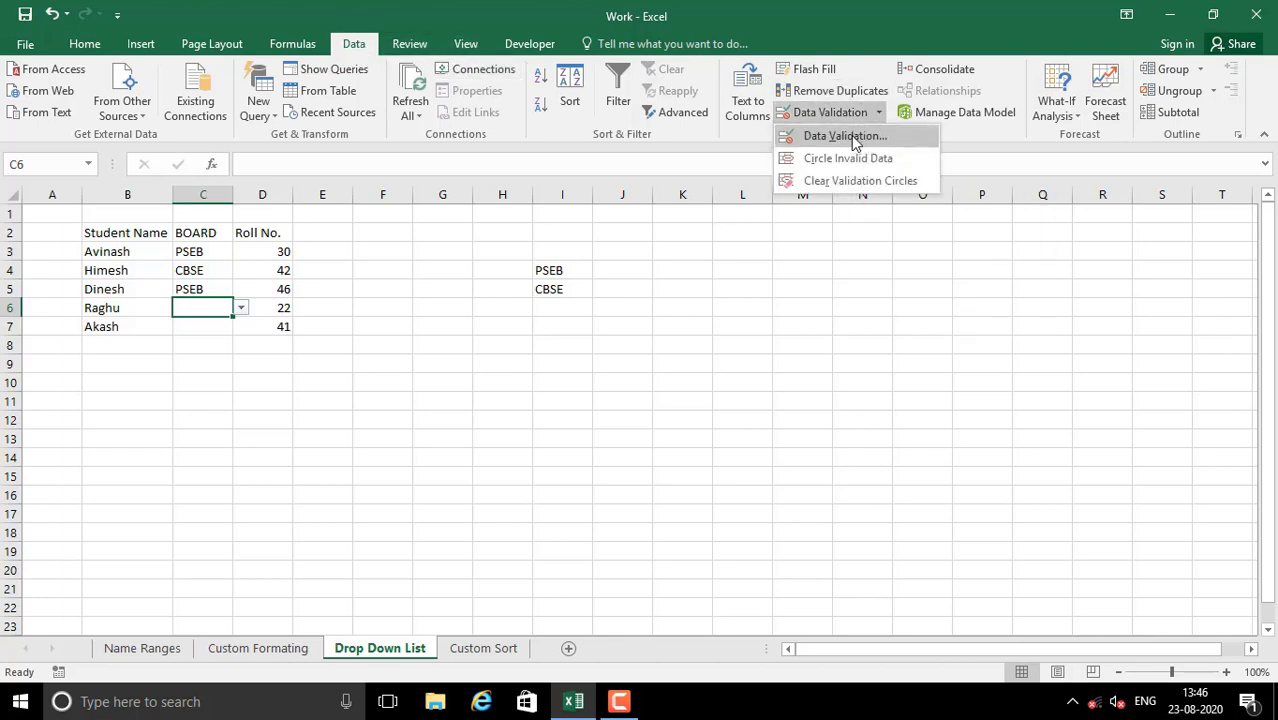
left_click(851, 135)
left_click(950, 288)
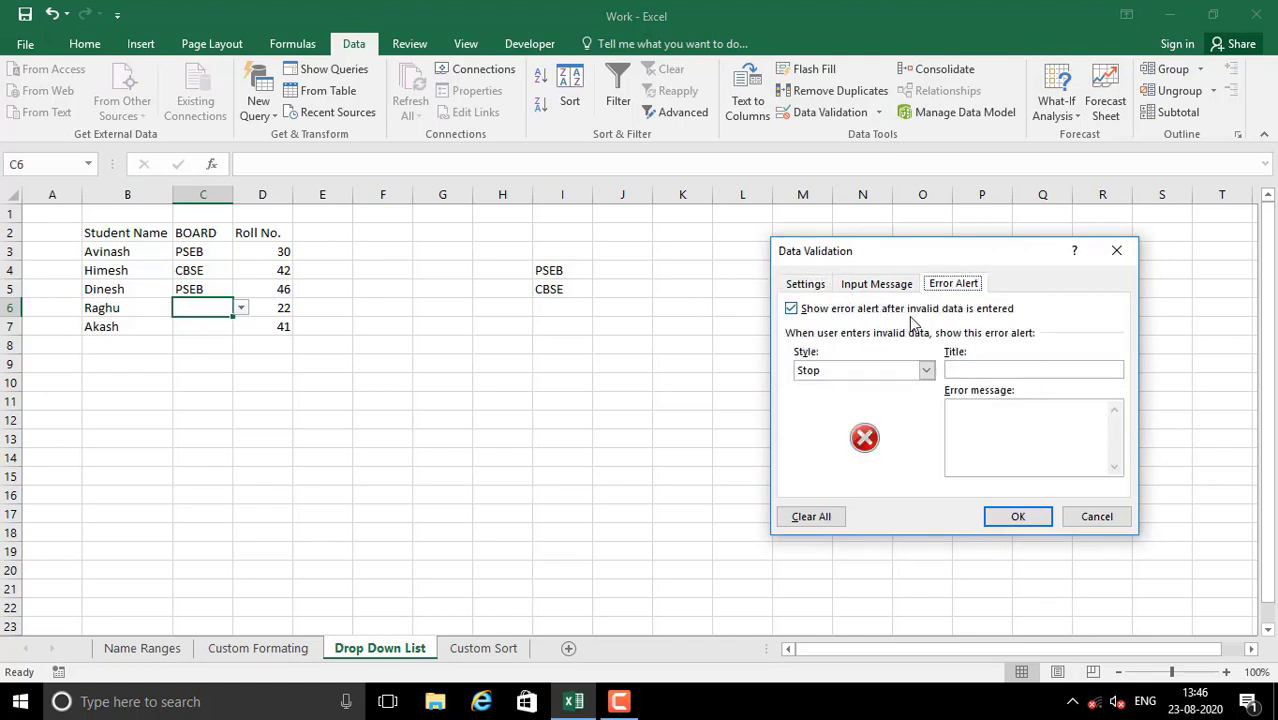
left_click(839, 311)
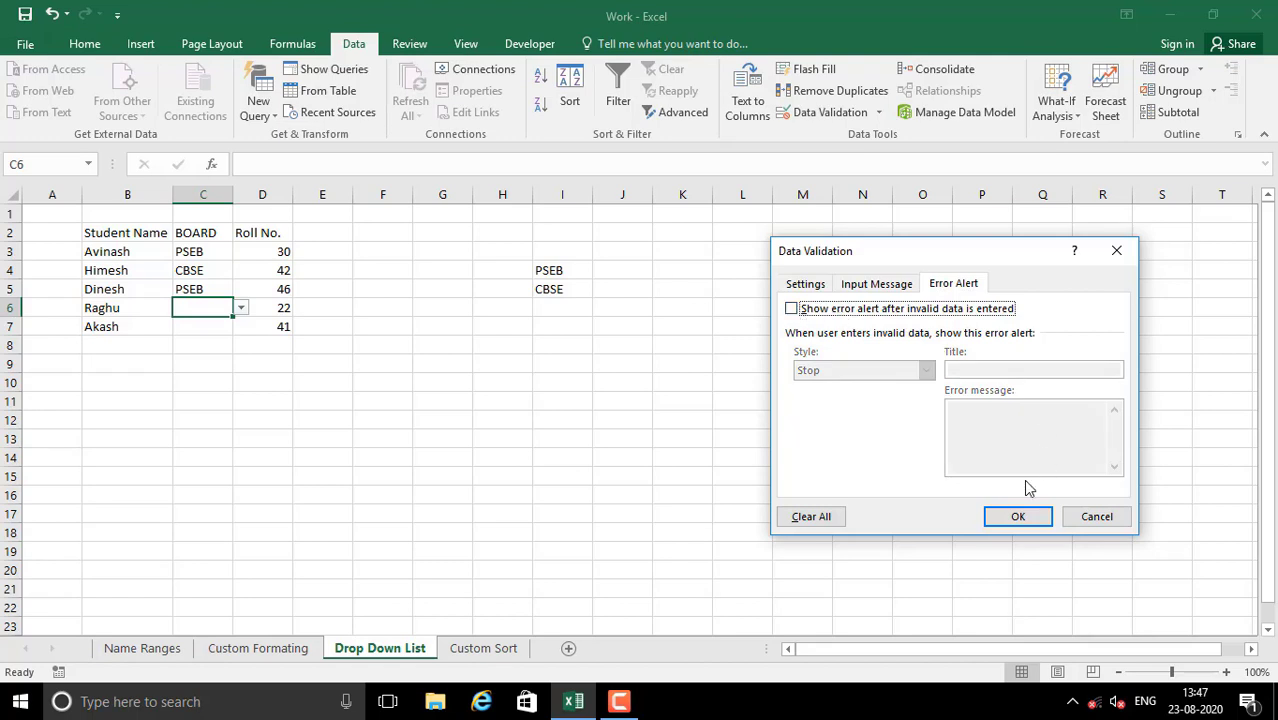
left_click(1018, 516)
- Enter the unlisted value 4545 in C6
left_click(215, 326)
key("Up")
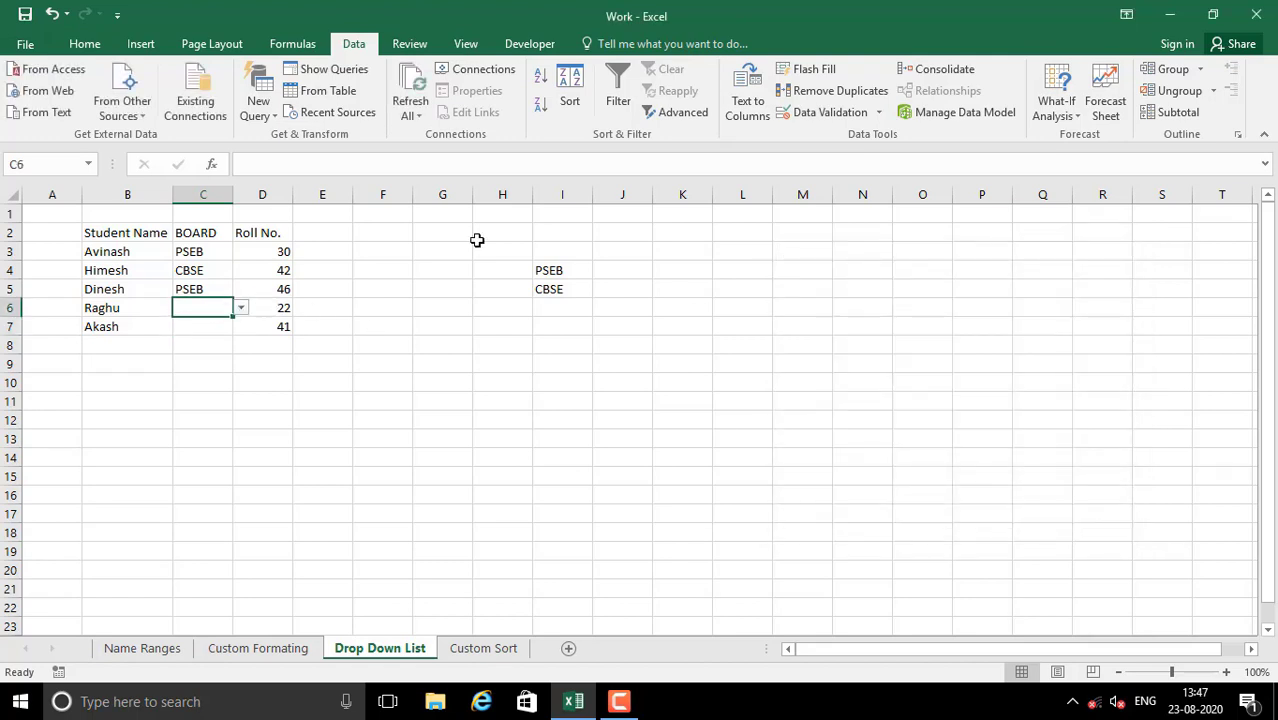
type("4545")
key("Return")
- Try to enter 45 in C7 and discard the entry
type("45")
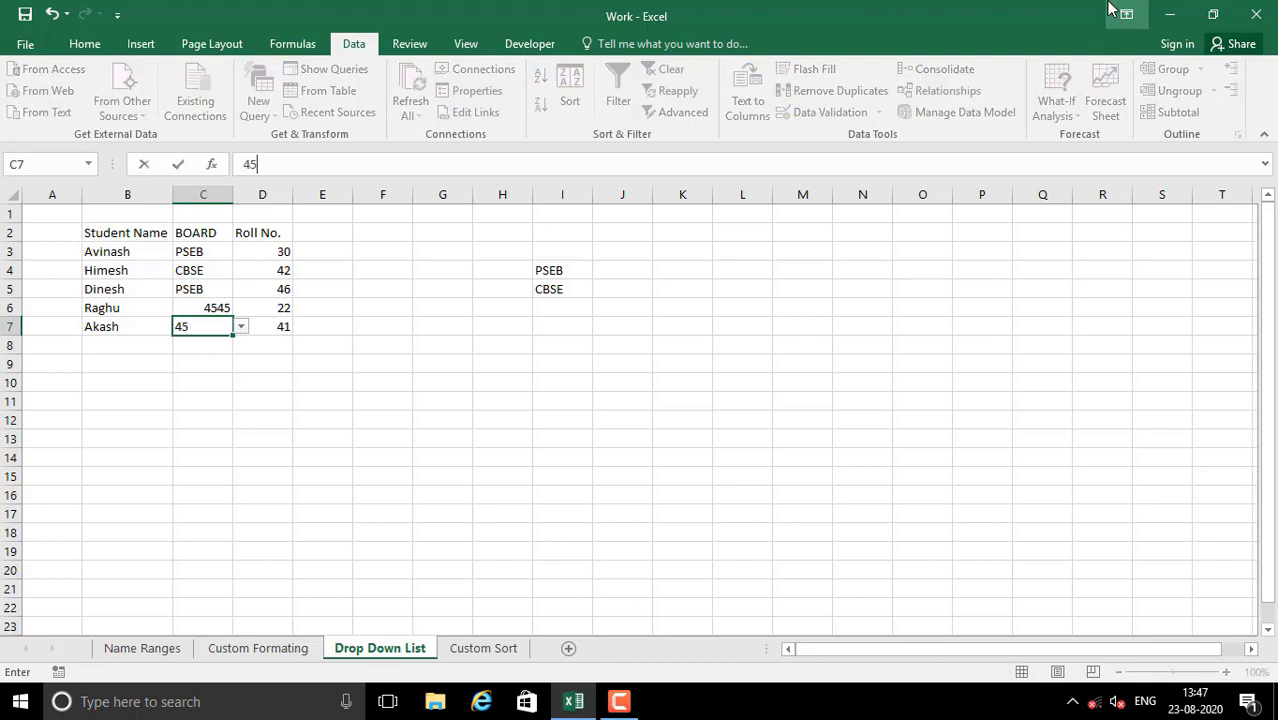
key("Return")
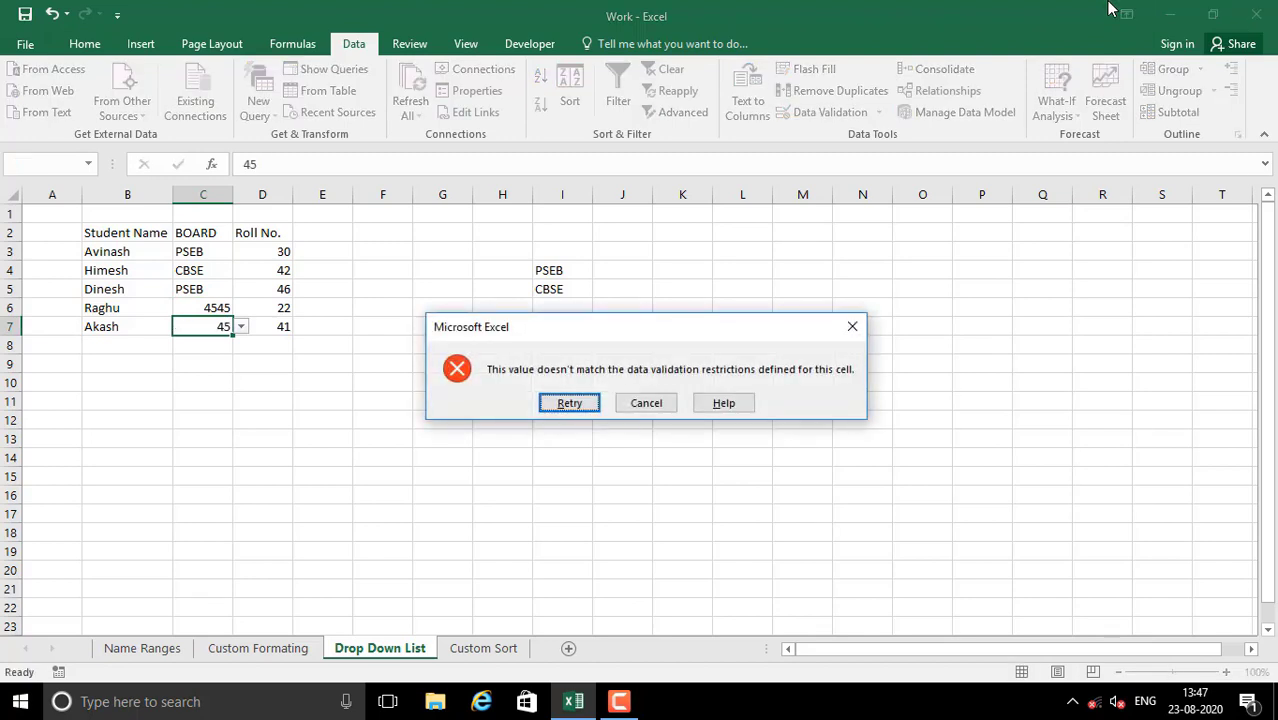
key("Tab")
key("Return")
key("Up")
key("Down")
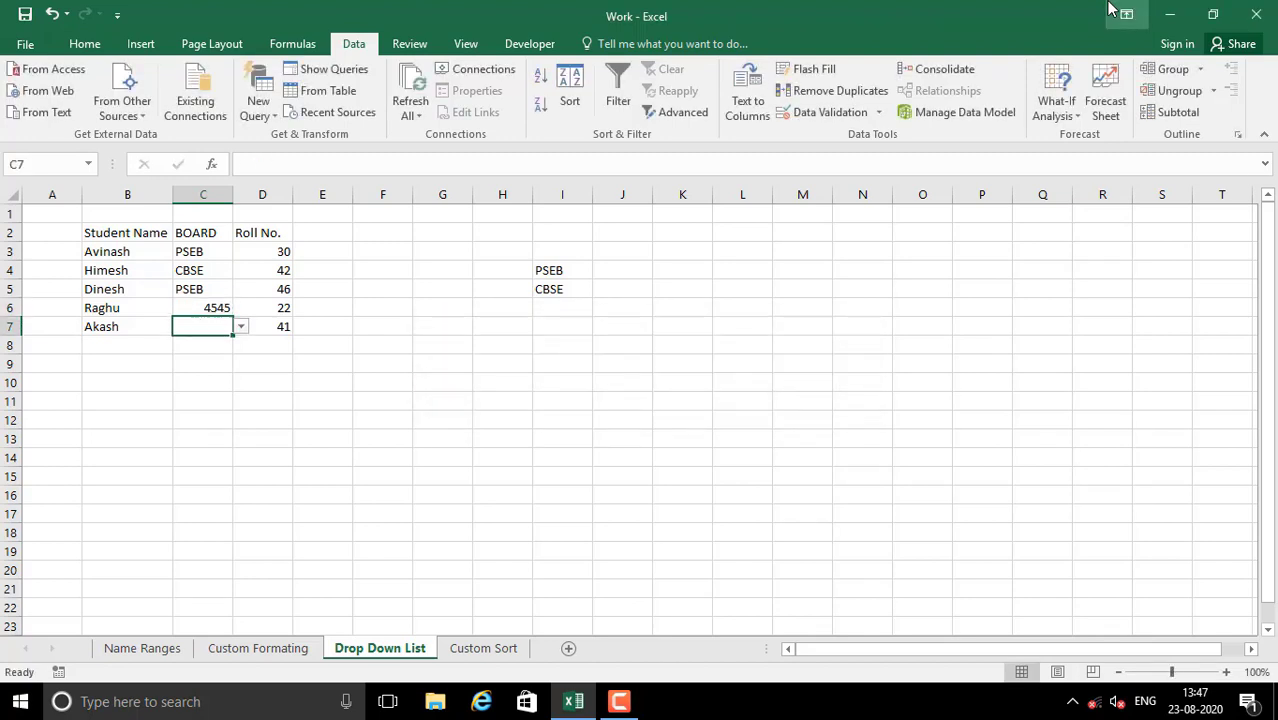
- Re-enter 4545 in C6, try the same value in C7 and discard the C7 entry
key("Up")
type("4545")
key("Return")
type("4545")
key("Return")
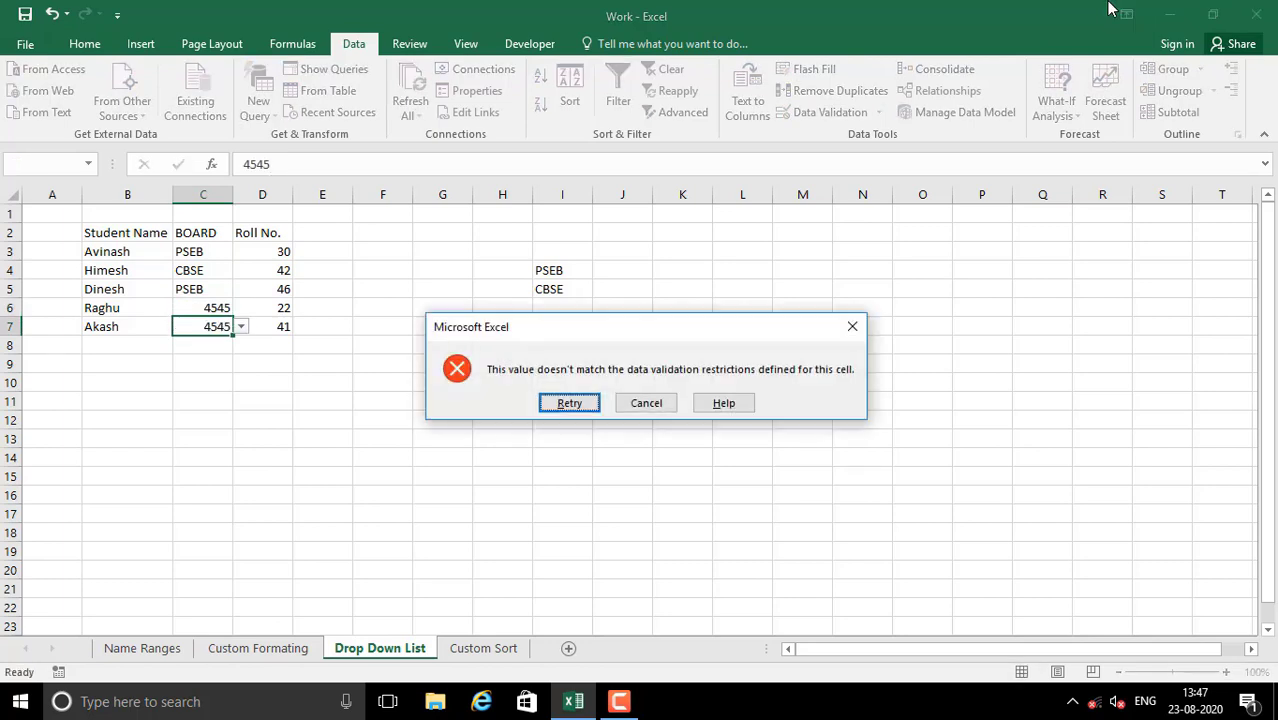
key("Escape")
- Compare the contents of C6 and C7, ending with the BOARD cells C3:C7 selected
left_click(206, 398)
left_click_drag(205, 308, 201, 325)
left_click(196, 309)
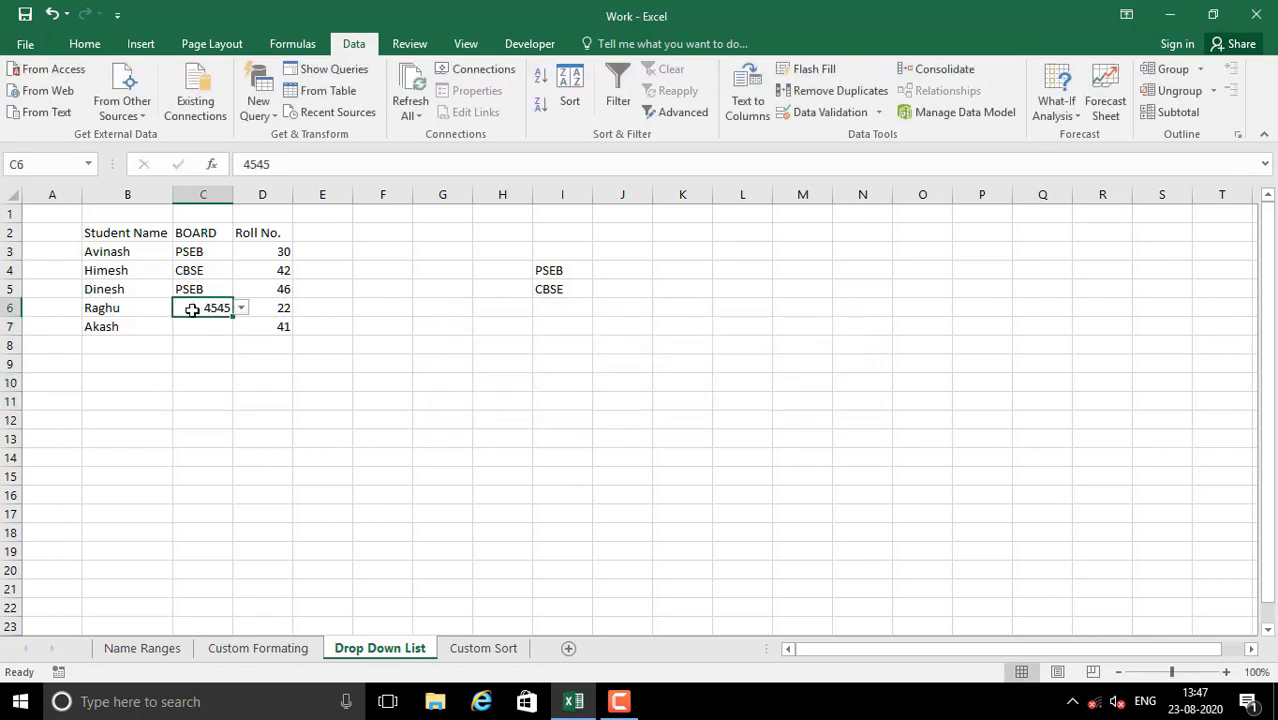
left_click(198, 326)
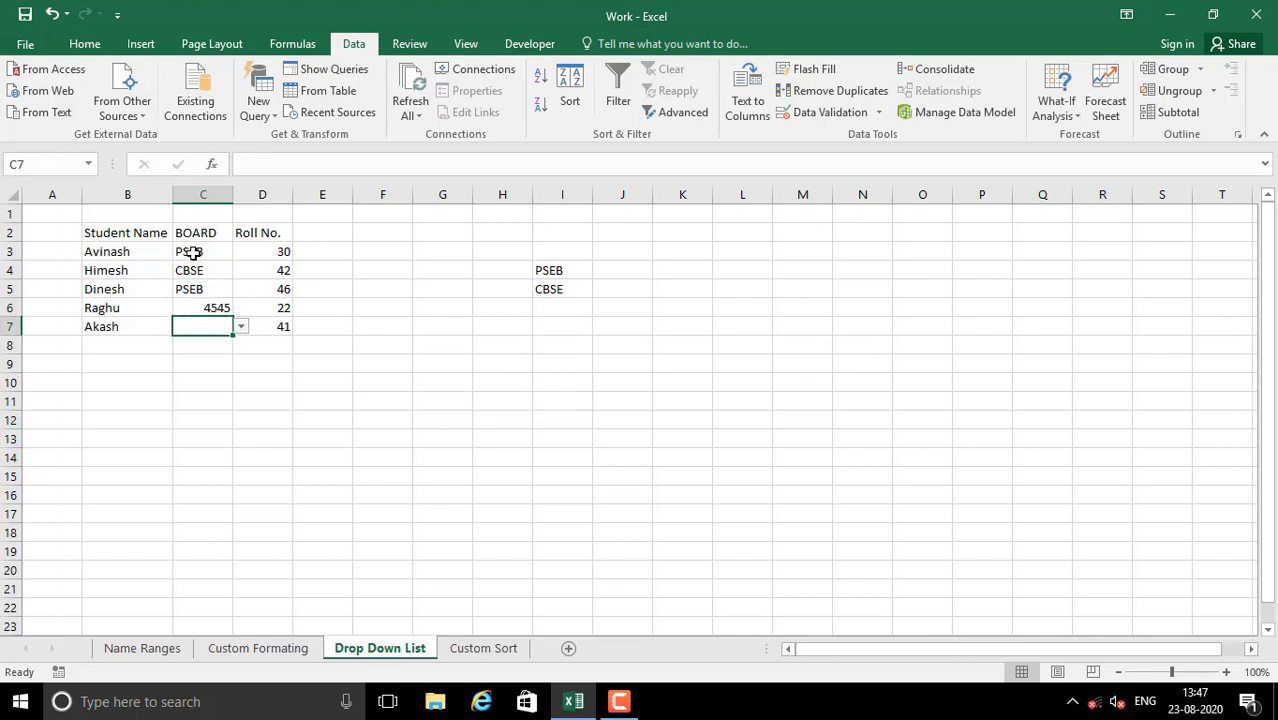
left_click_drag(196, 253, 196, 324)
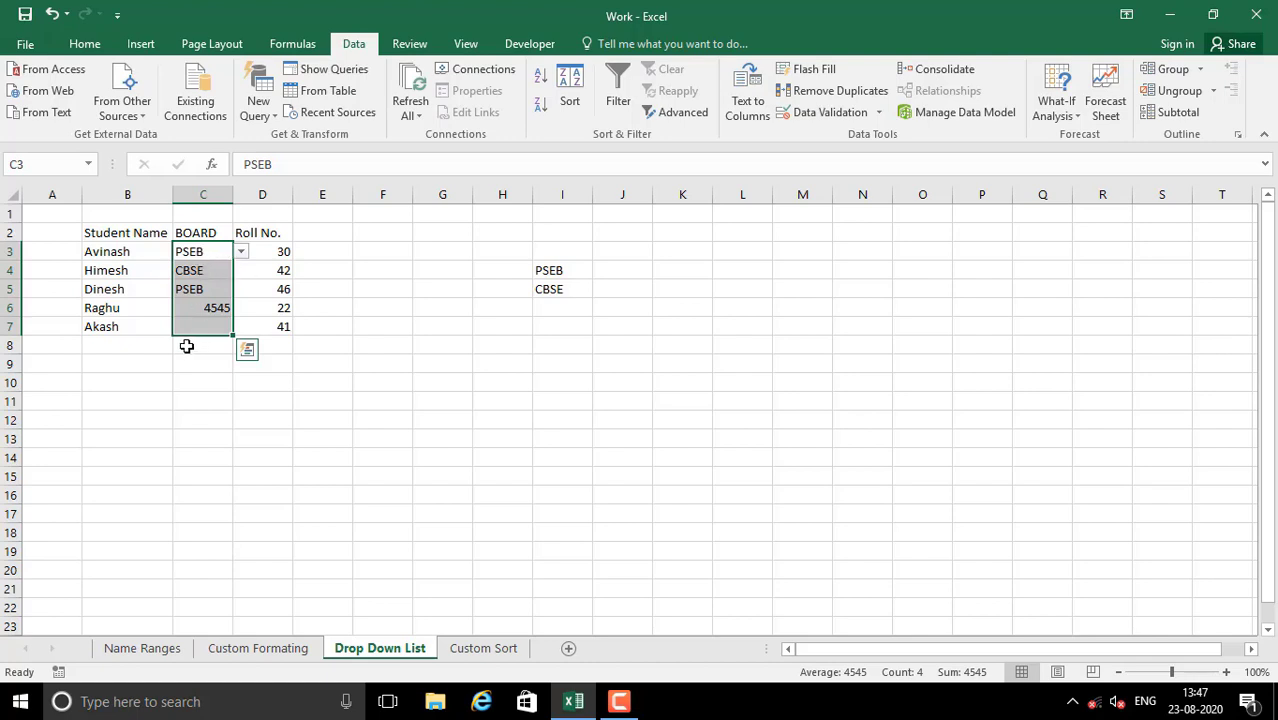
- Clear all data validation settings from the BOARD cells C3:C7 and check that C3 and C4 no longer offer a drop-down
left_click(879, 112)
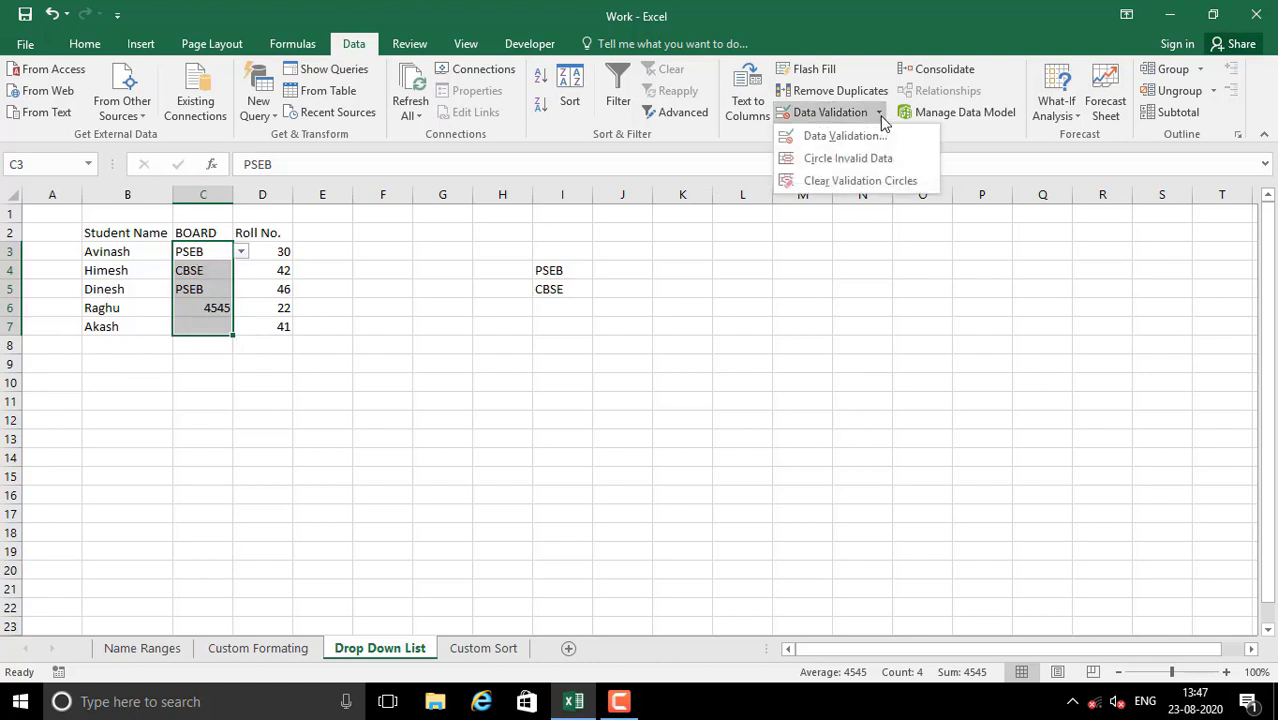
left_click(864, 137)
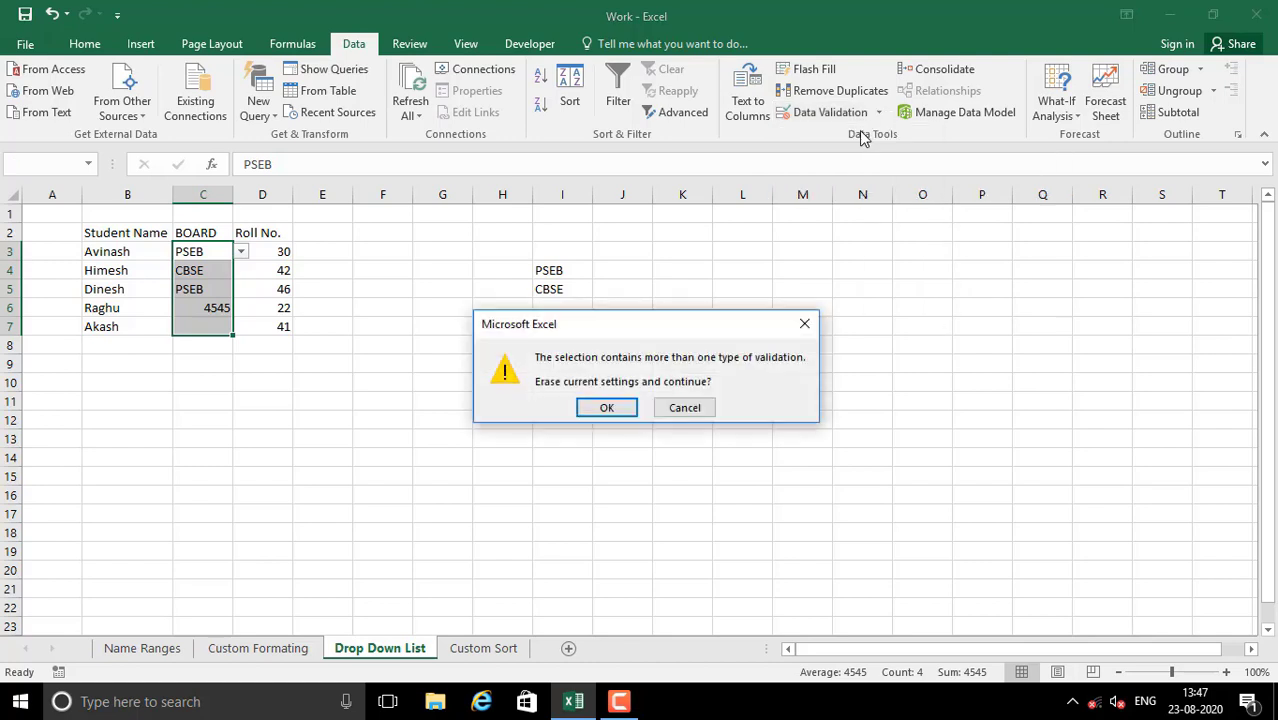
left_click(607, 409)
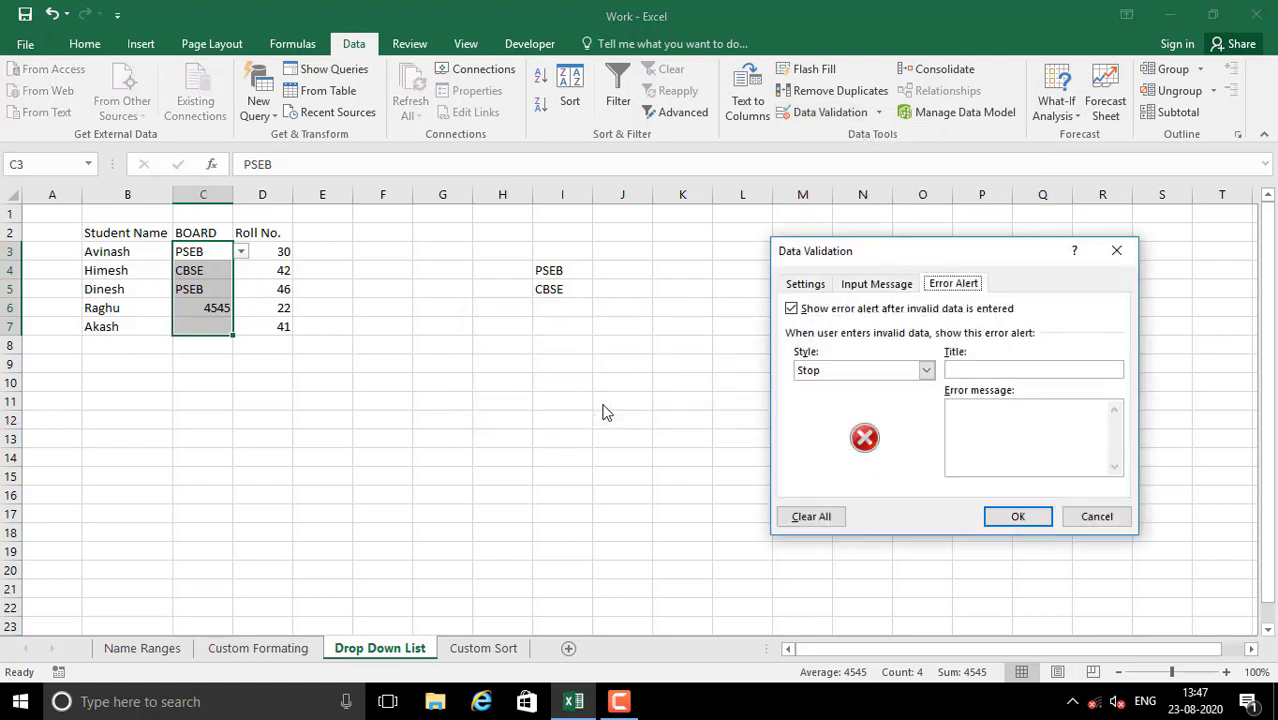
left_click(805, 284)
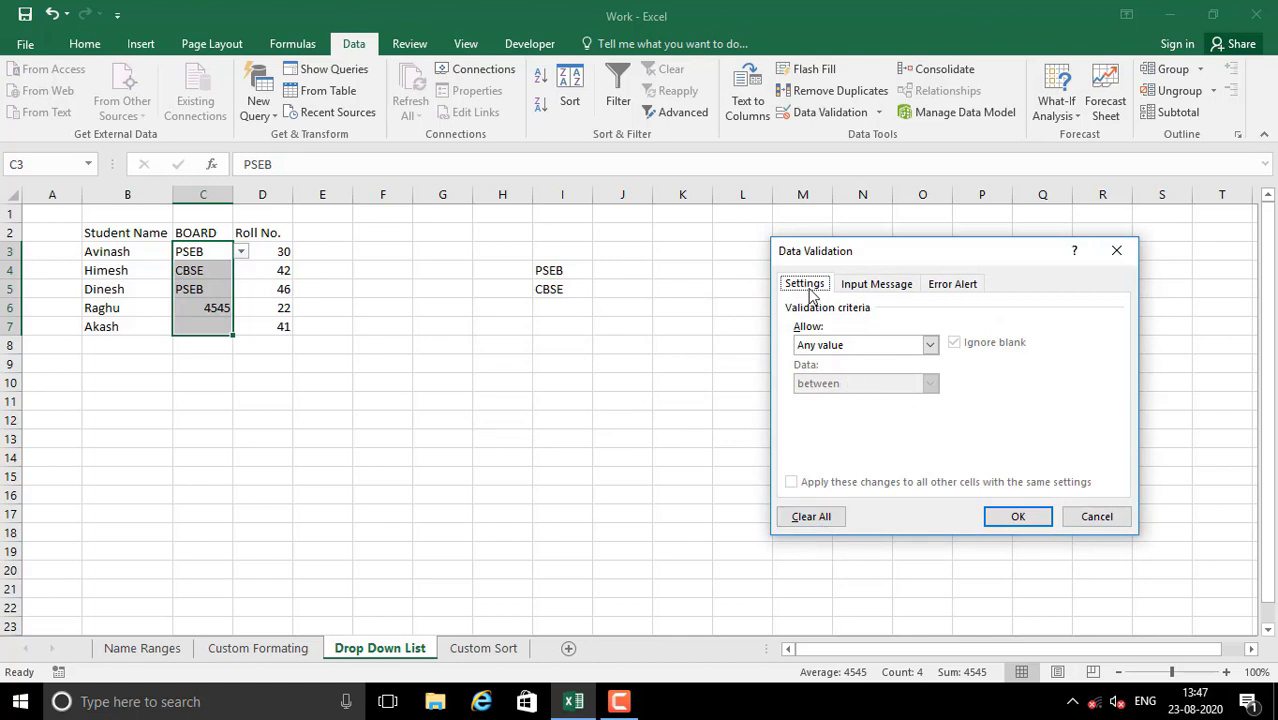
left_click(808, 517)
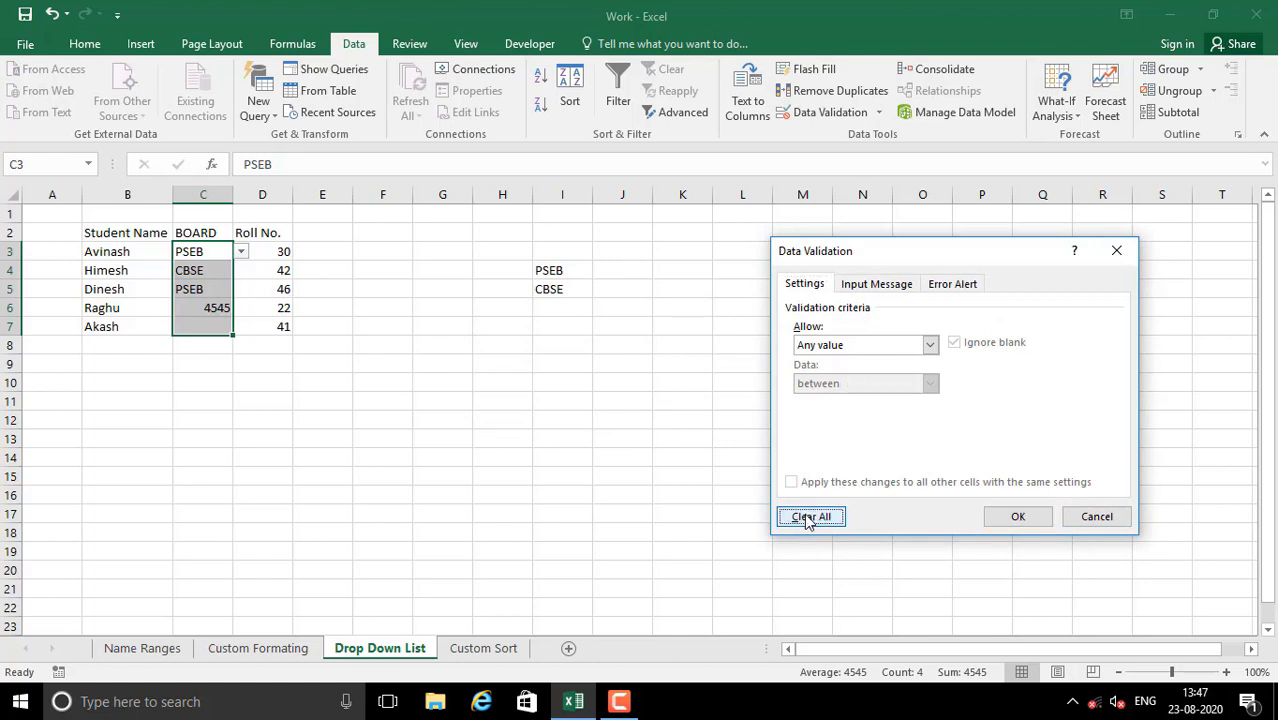
left_click(1000, 516)
left_click(562, 363)
left_click(208, 250)
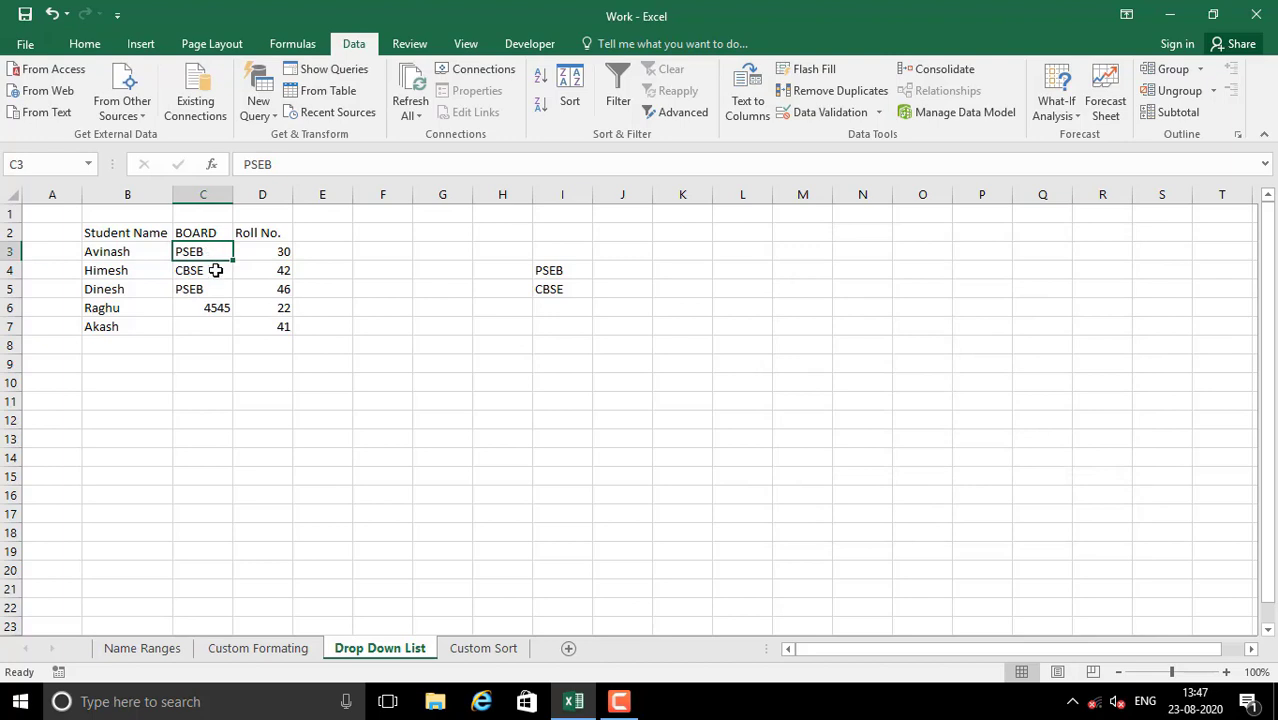
left_click(219, 268)
left_click(229, 251)
- Switch to the Custom Sort sheet and review the student names, the roll numbers and the available sorting options
key("ctrl+Page_Down")
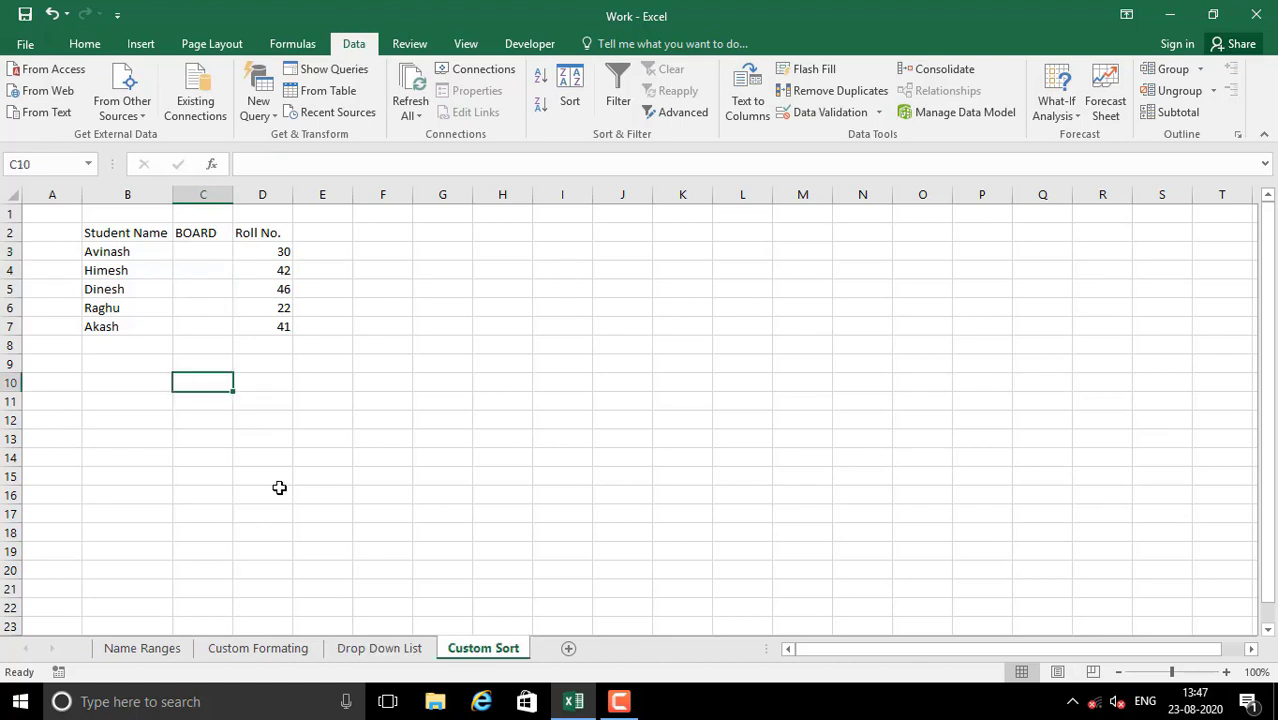
left_click(99, 249)
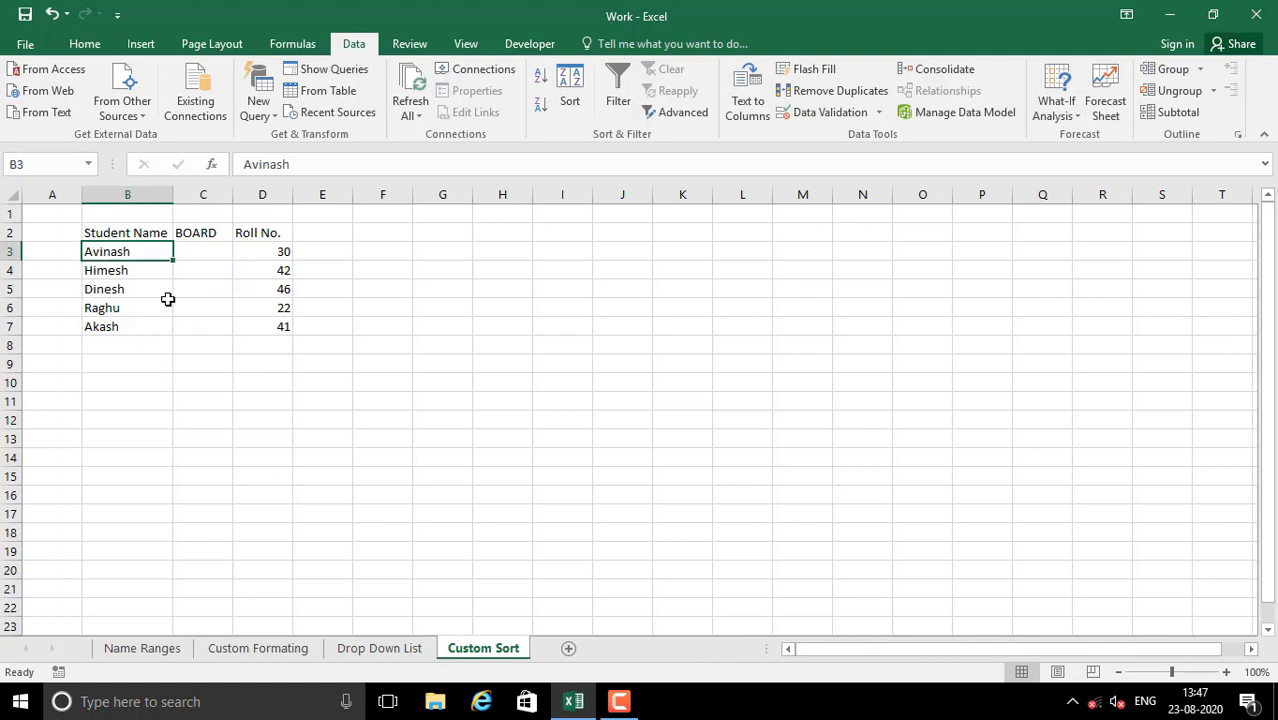
left_click(106, 270)
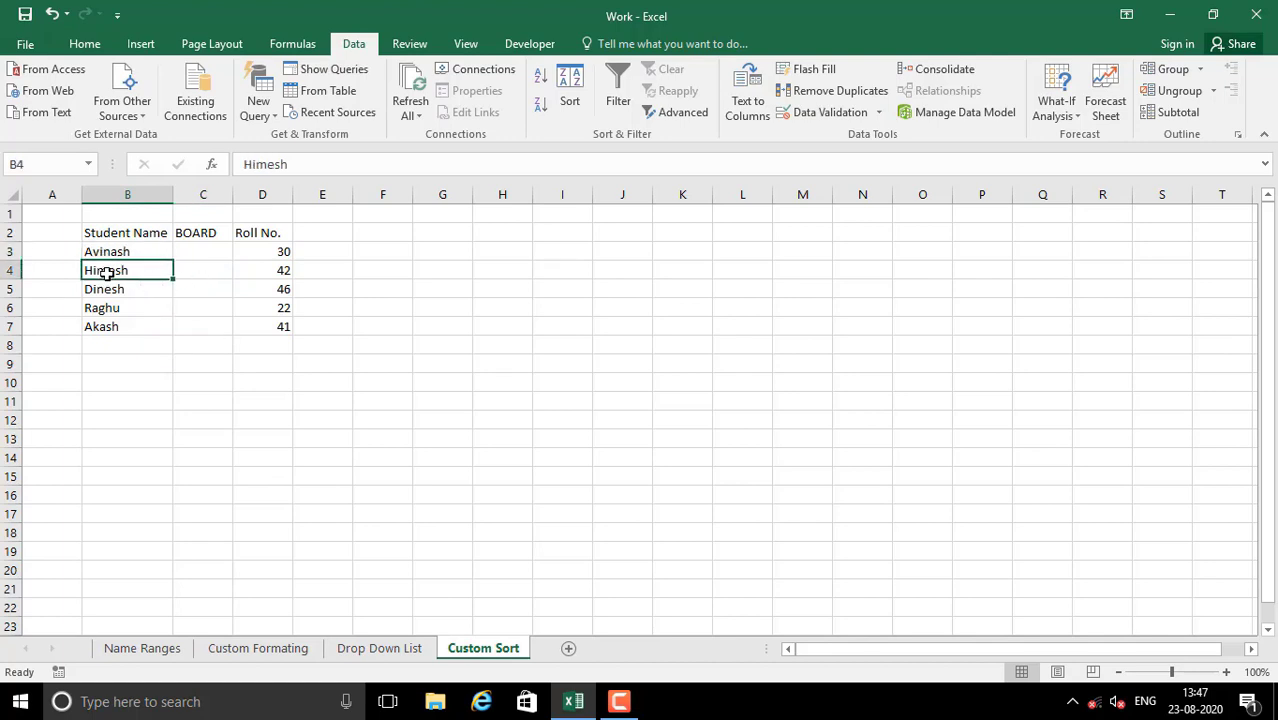
left_click(105, 290)
left_click(264, 289)
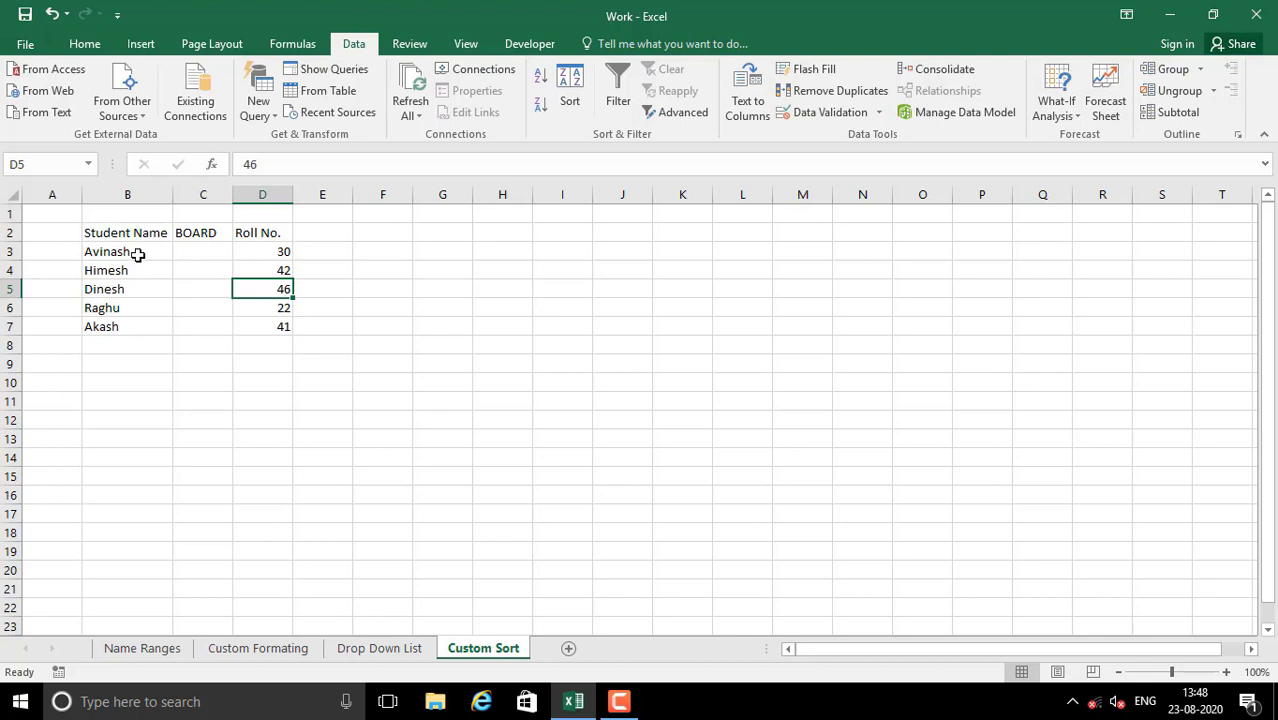
left_click(202, 328)
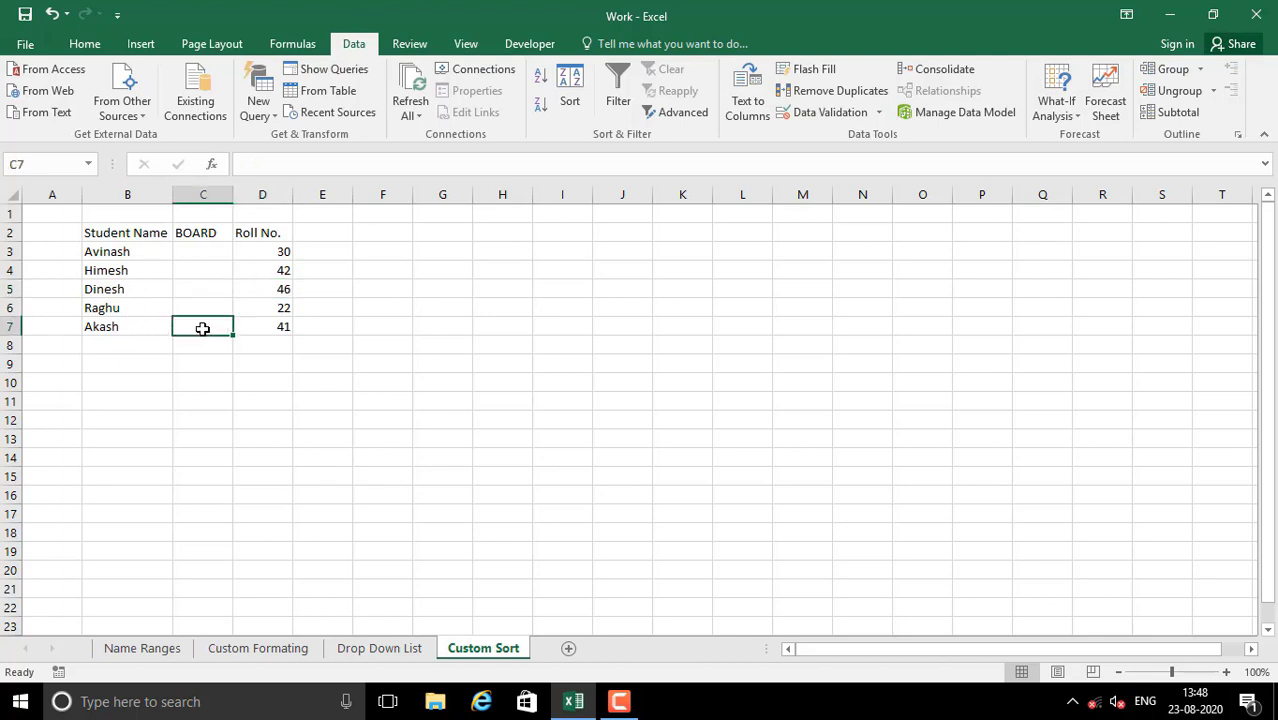
left_click(97, 237)
left_click(189, 254)
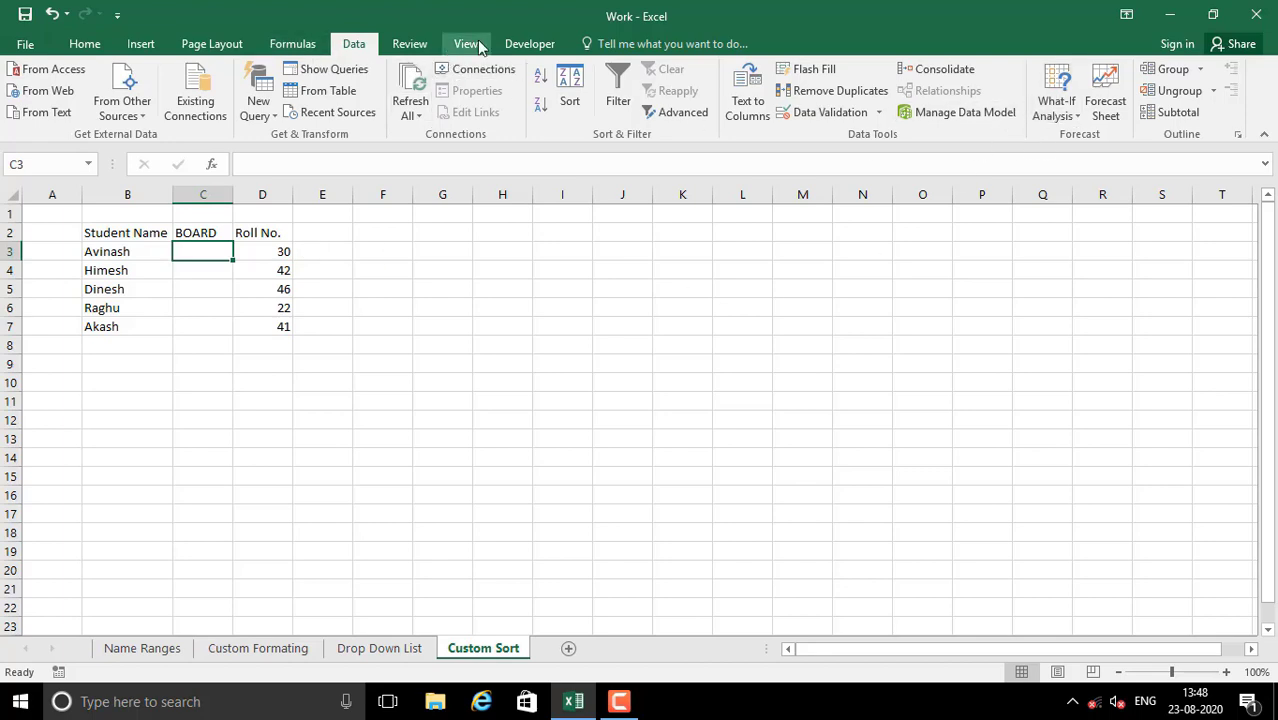
left_click(84, 46)
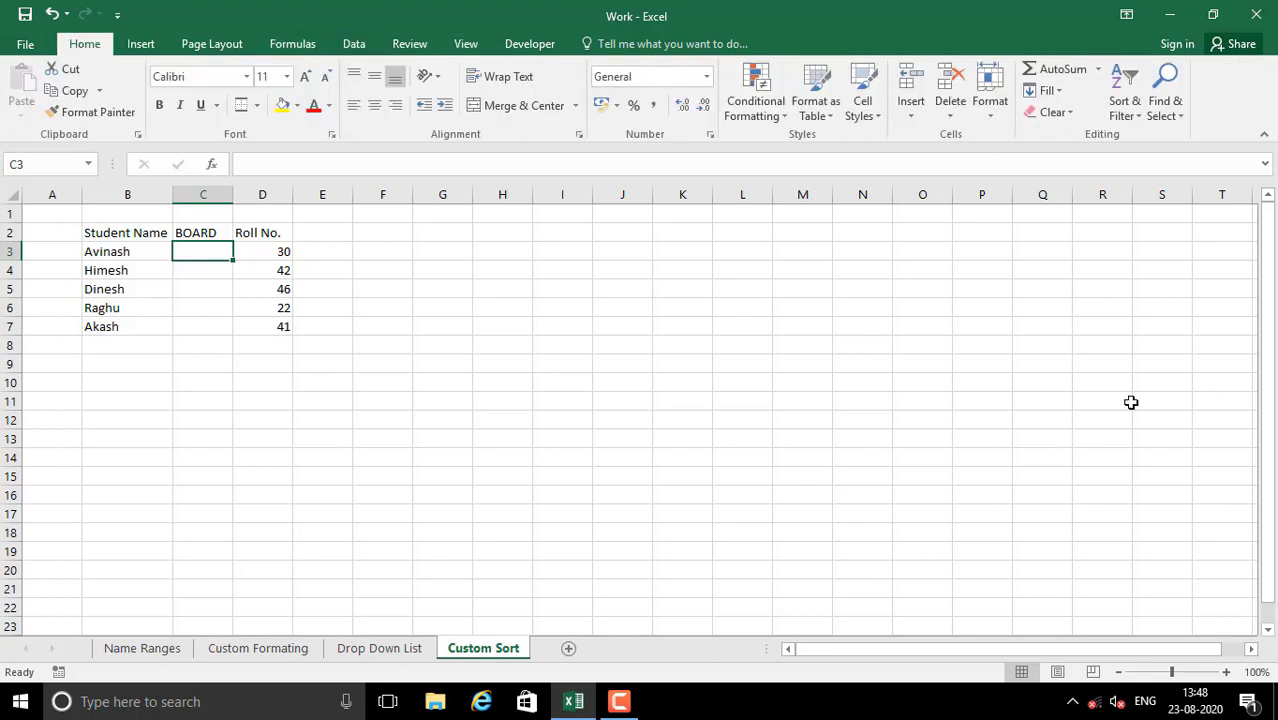
left_click(1131, 106)
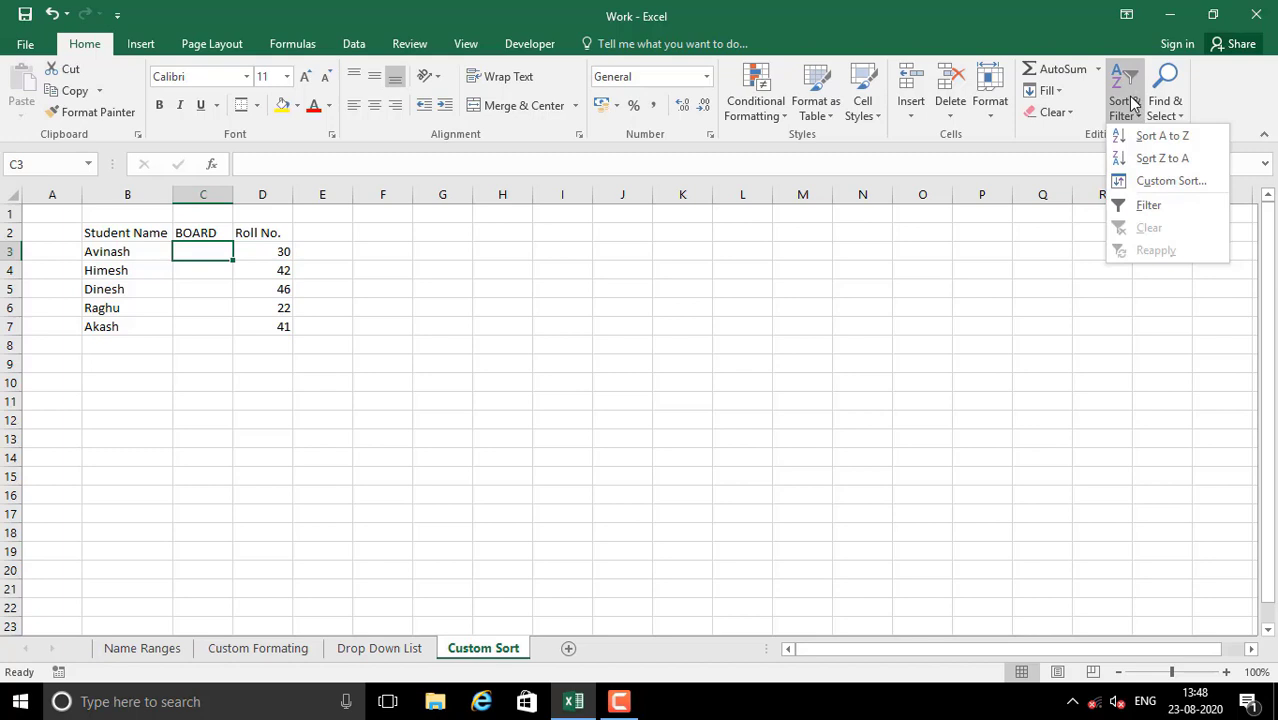
left_click(173, 258)
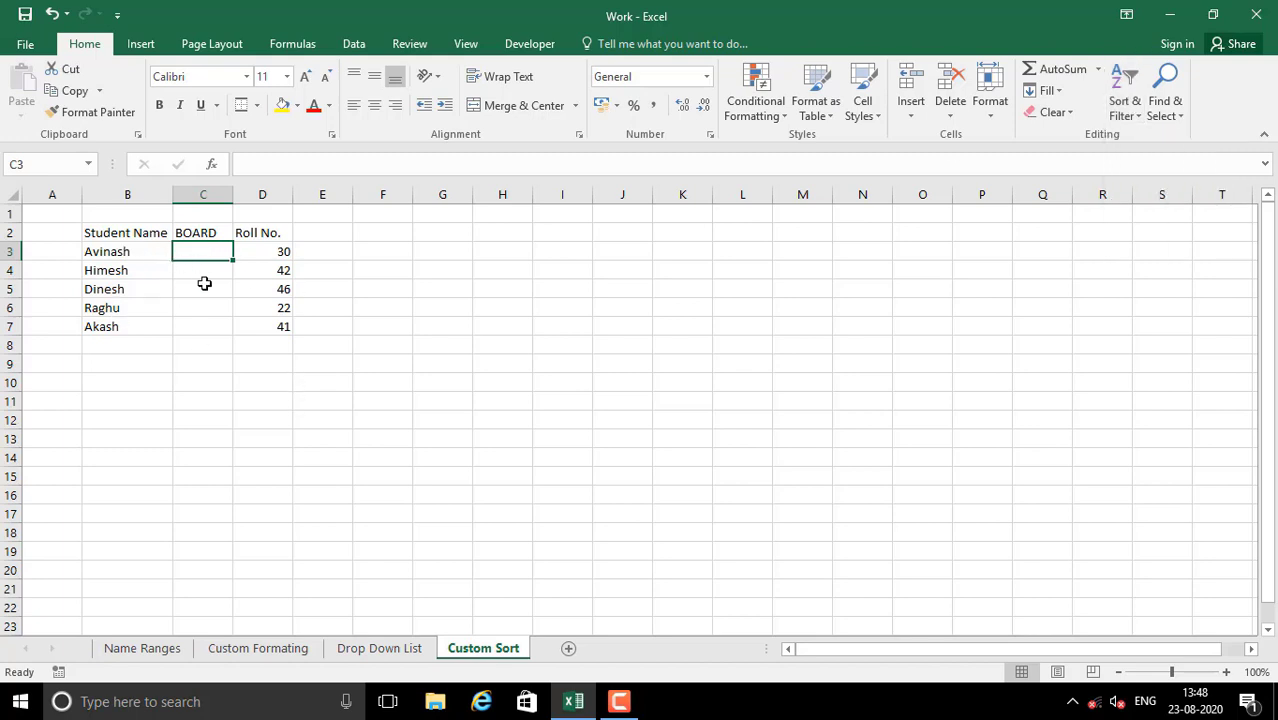
left_click(275, 252)
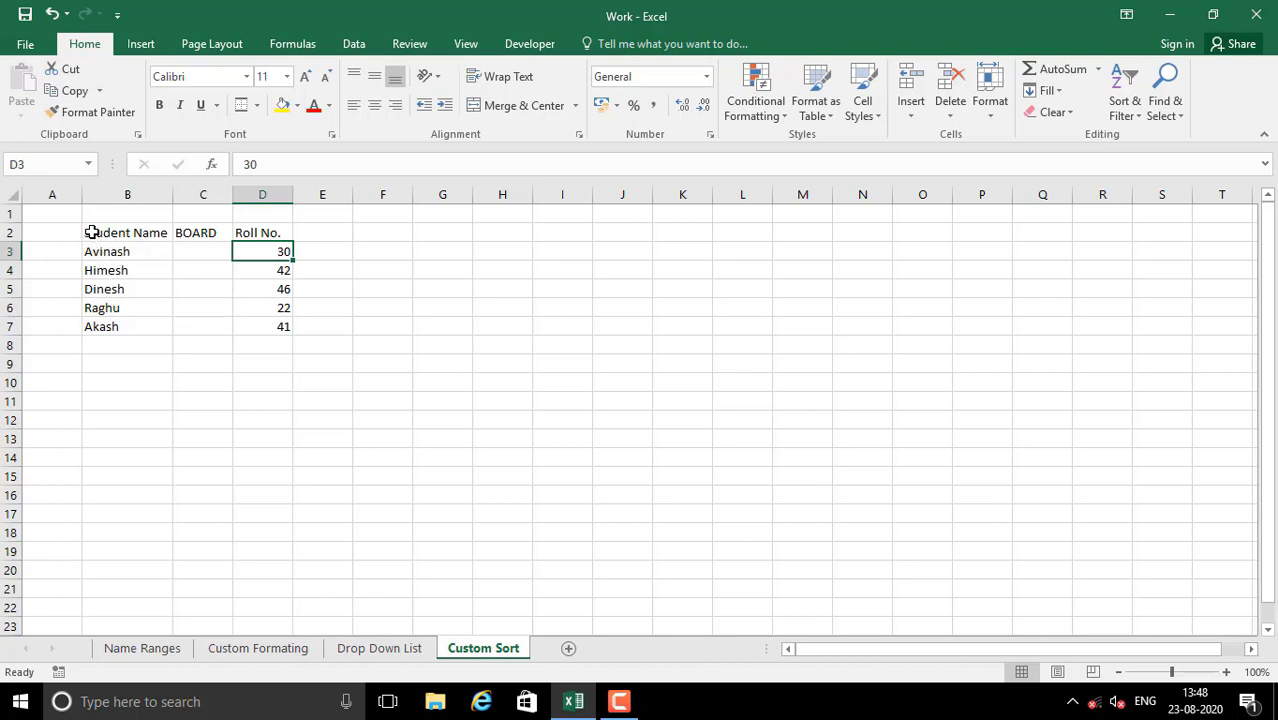
- Custom sort the student table B2:D7 by Roll No. on values, from largest to smallest
left_click_drag(92, 232, 211, 232)
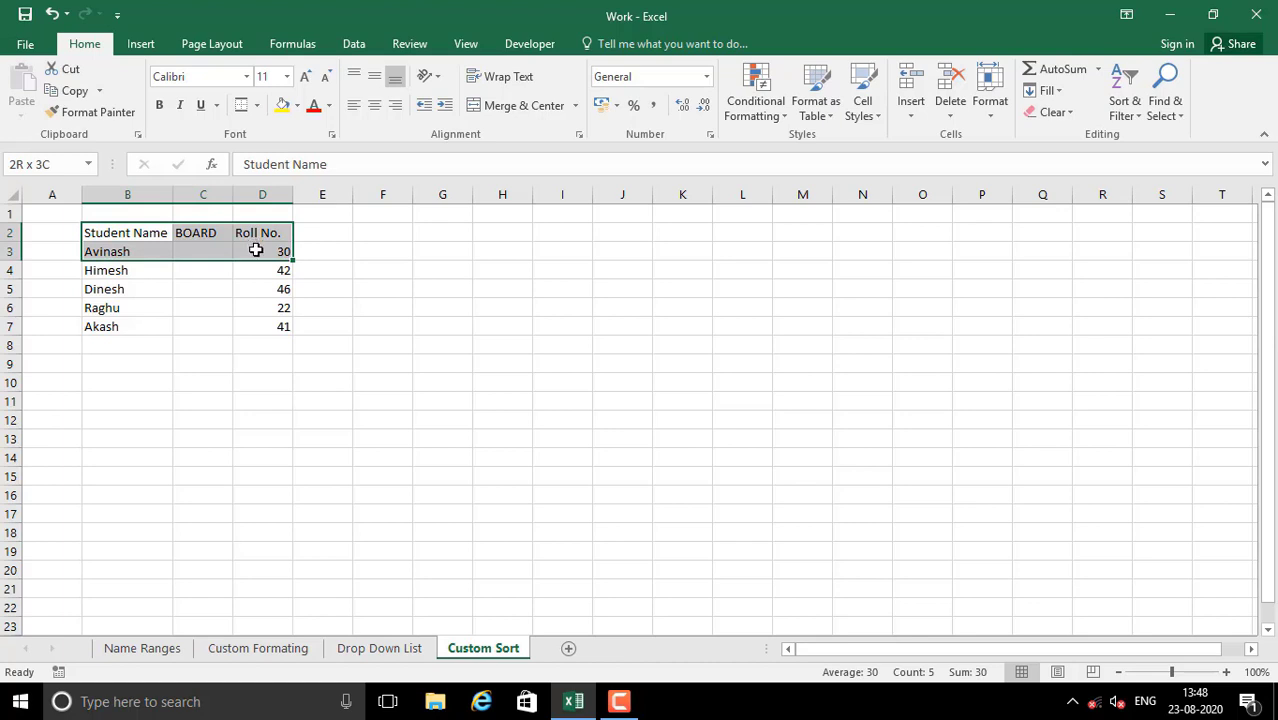
left_click_drag(256, 251, 273, 319)
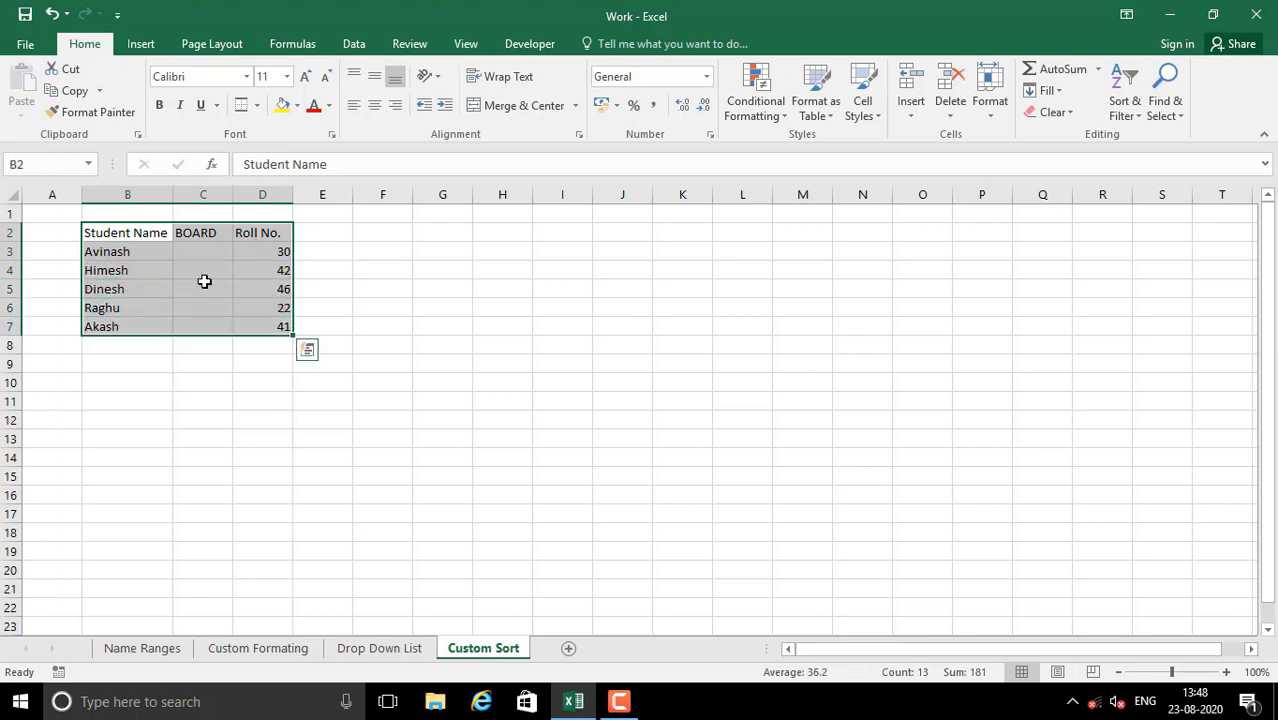
left_click(1132, 116)
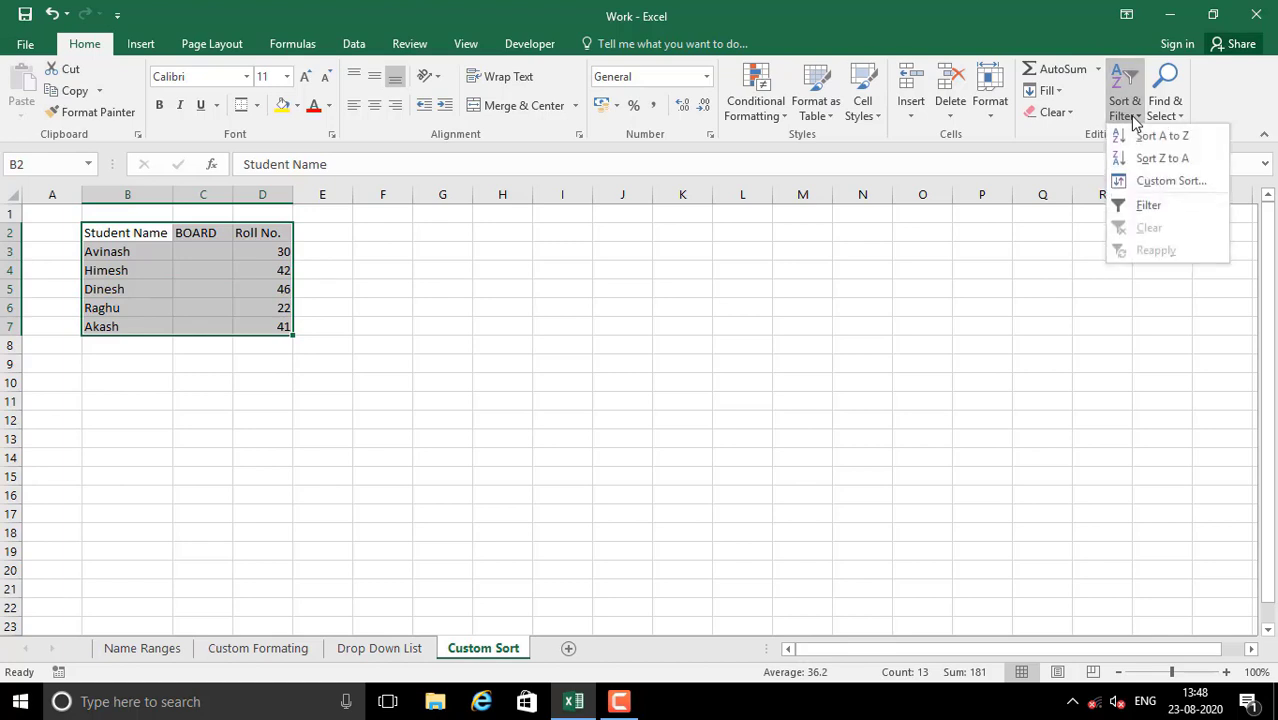
left_click(1150, 181)
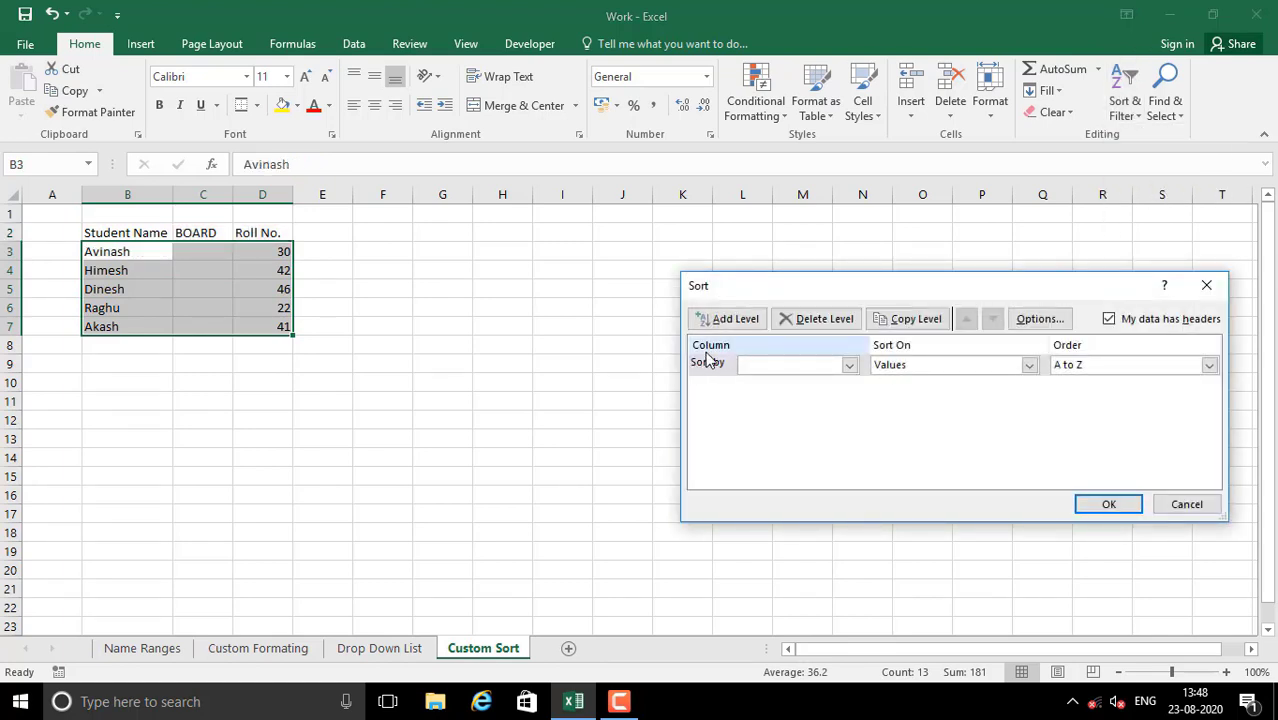
left_click(850, 366)
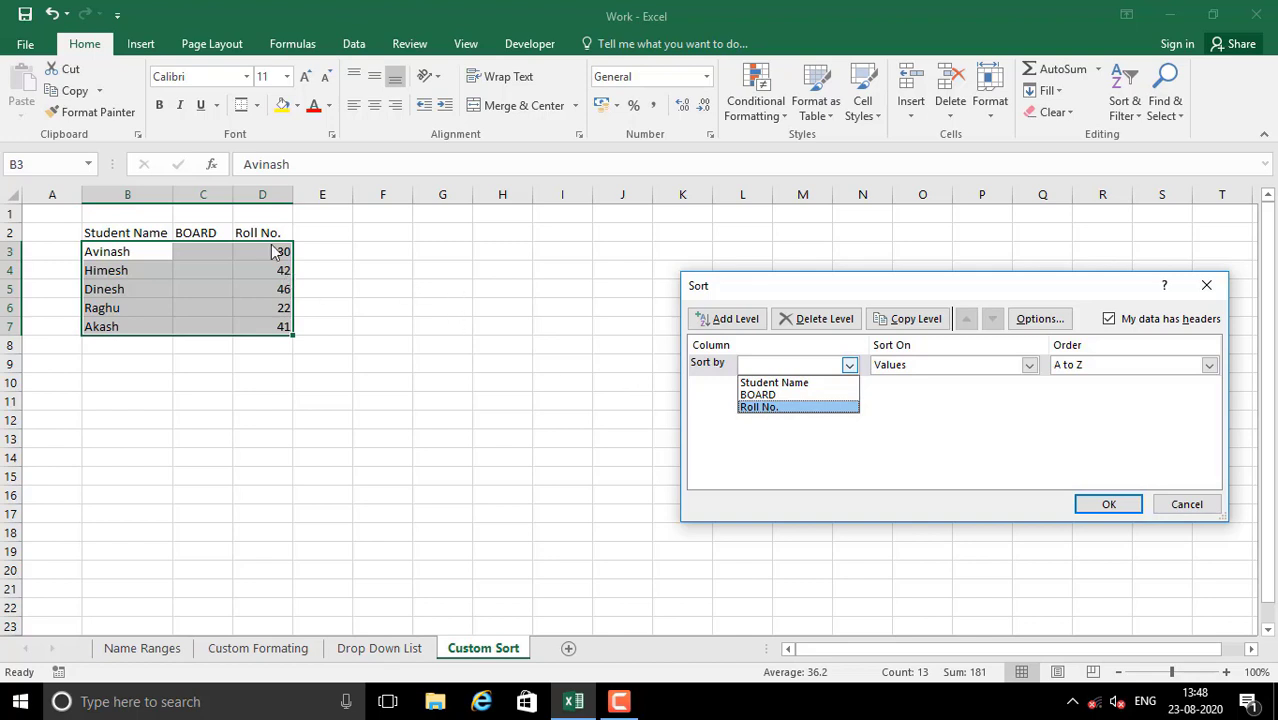
left_click(755, 406)
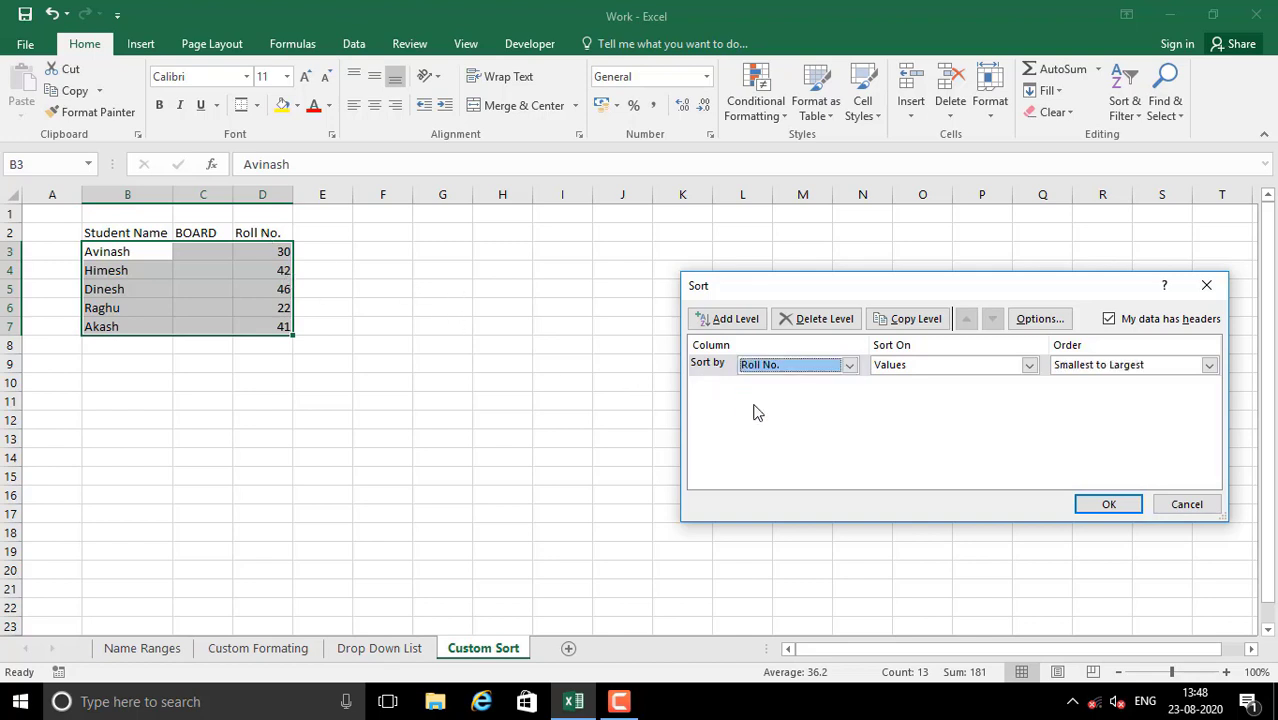
left_click(1029, 366)
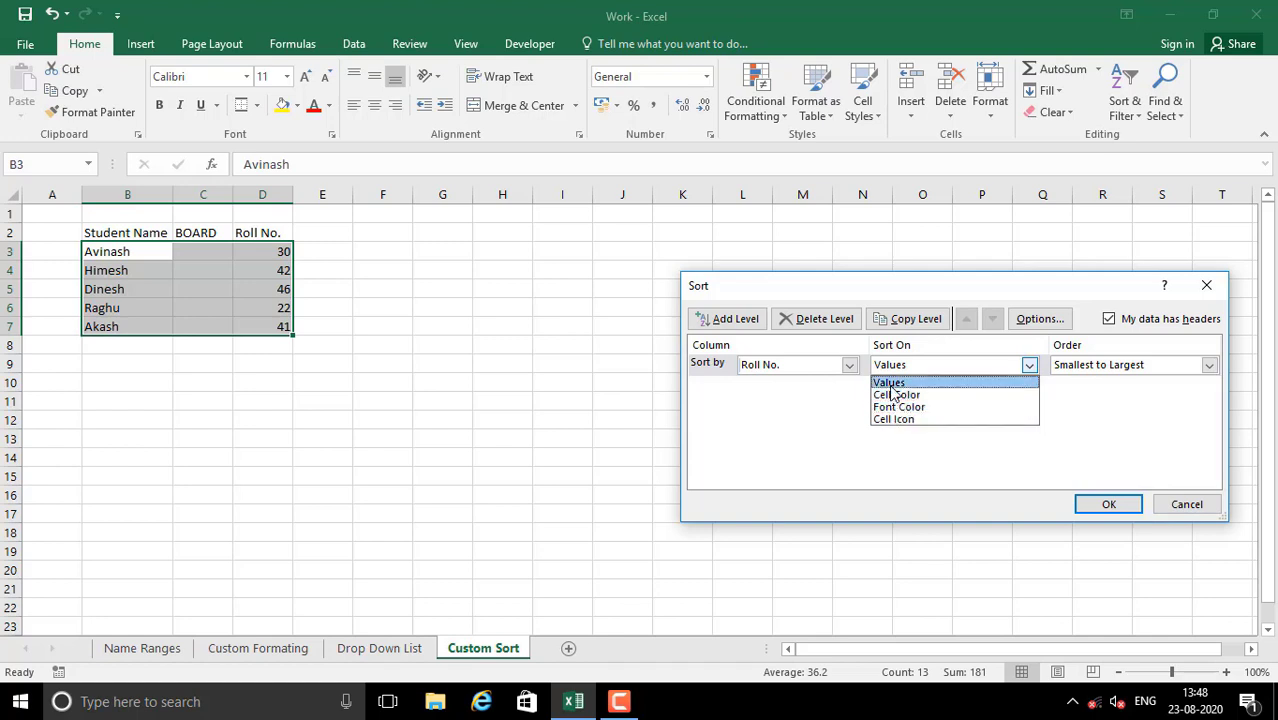
left_click(891, 386)
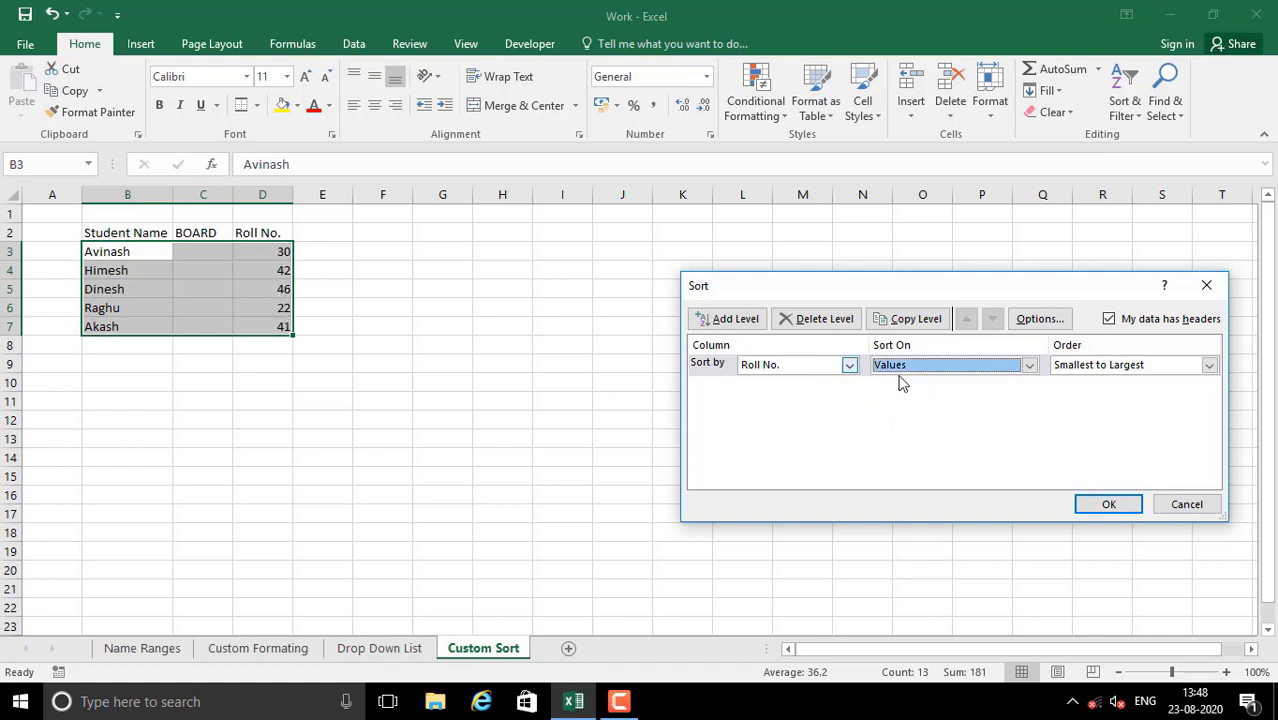
left_click(1106, 364)
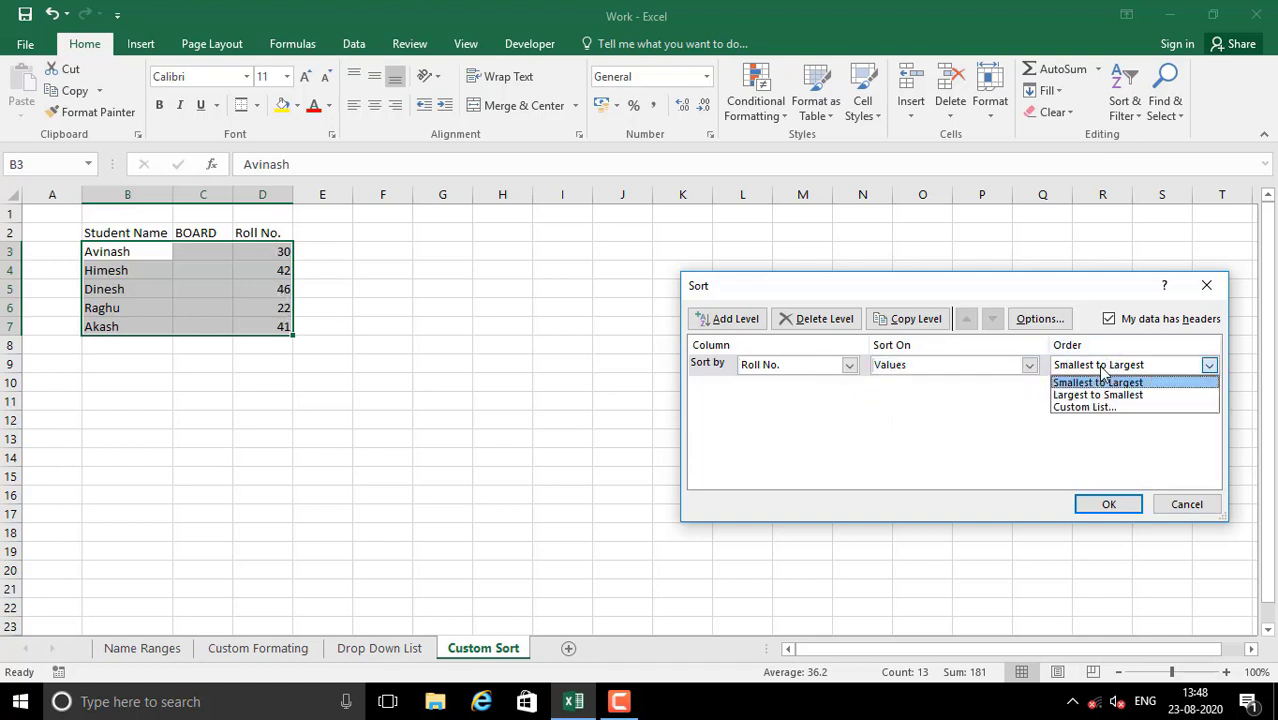
left_click(1066, 396)
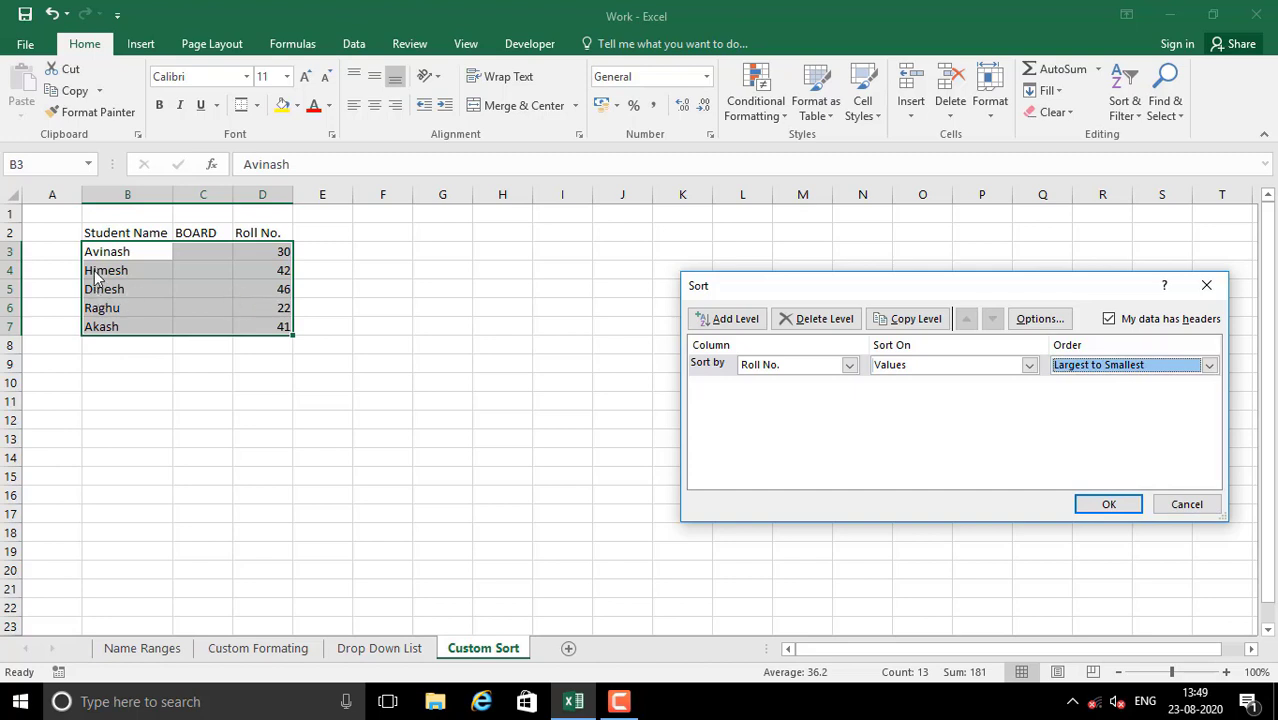
left_click(1108, 504)
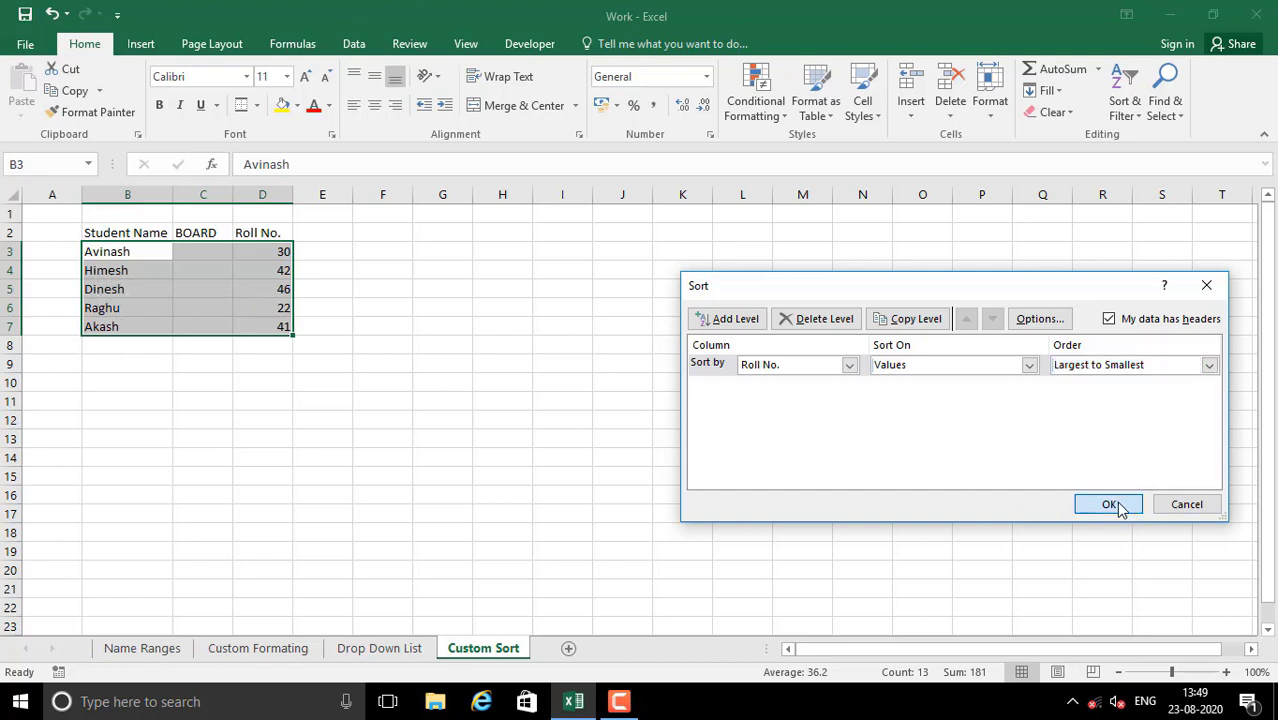
- Examine the order of student names and roll numbers in the sorted table, ending with B3:D6 selected
left_click(110, 251)
left_click(115, 271)
left_click(115, 289)
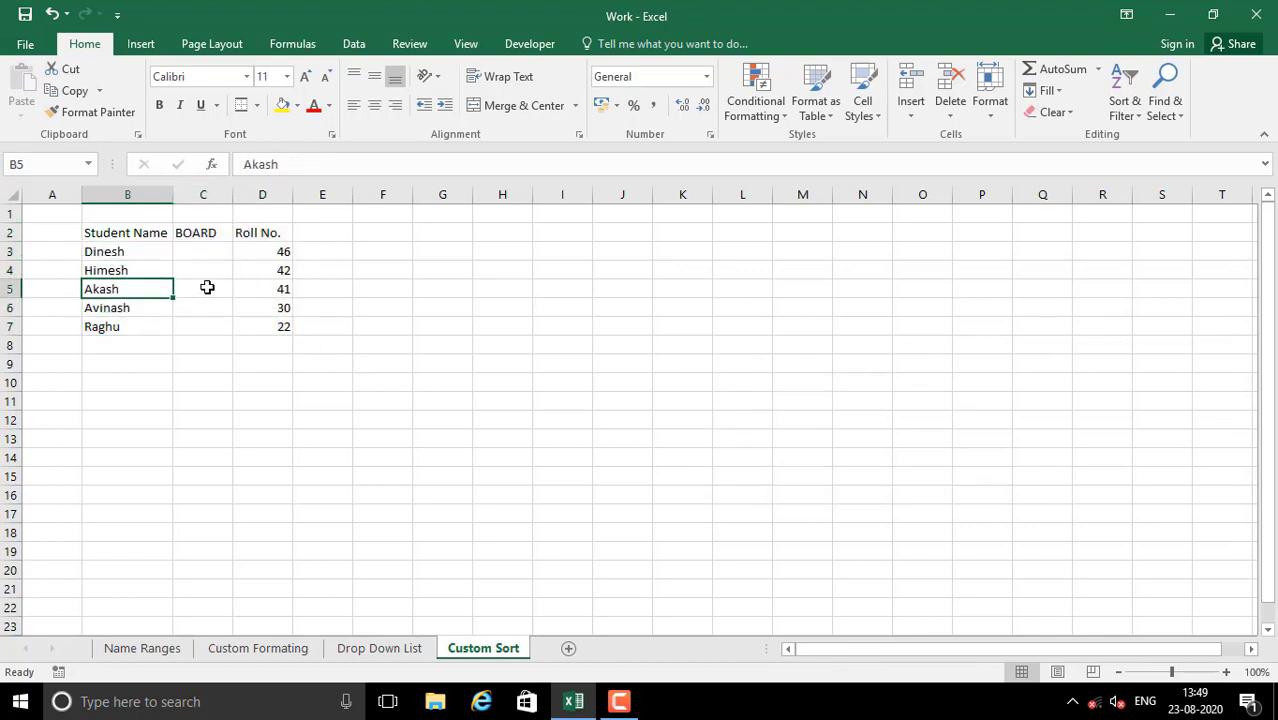
left_click_drag(265, 250, 265, 289)
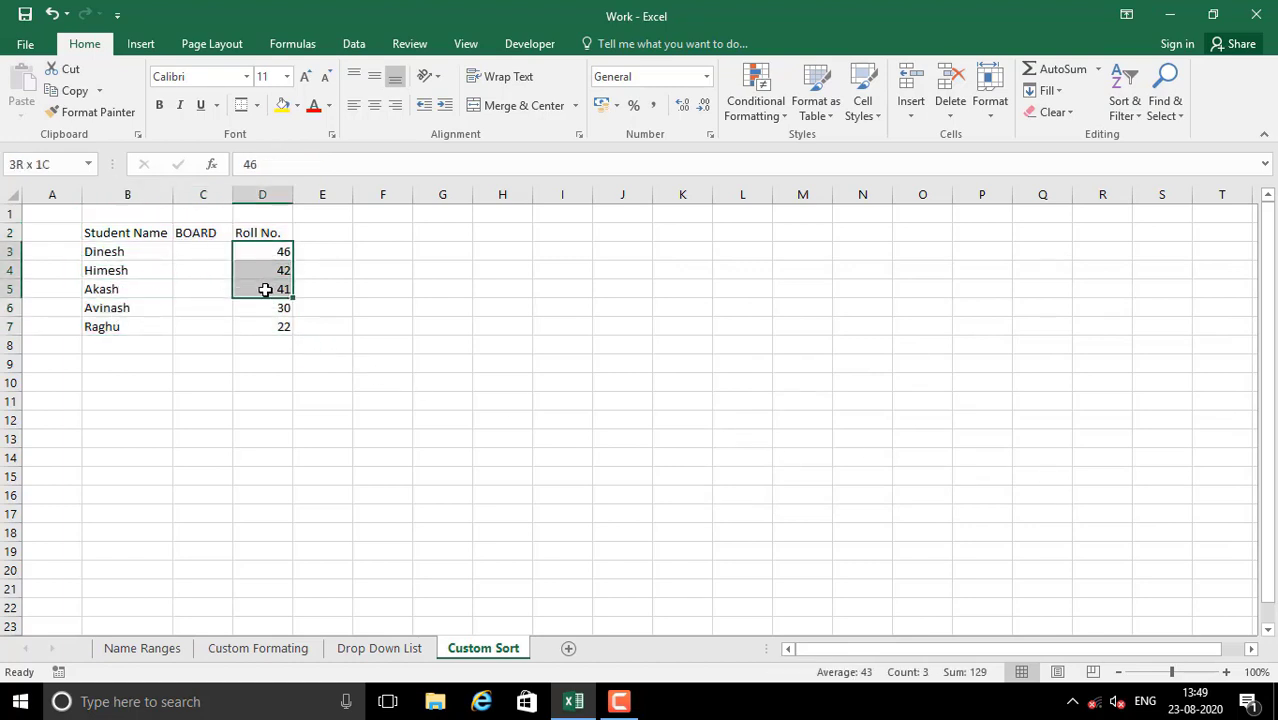
left_click_drag(100, 251, 239, 289)
left_click(117, 257)
left_click_drag(143, 275, 254, 306)
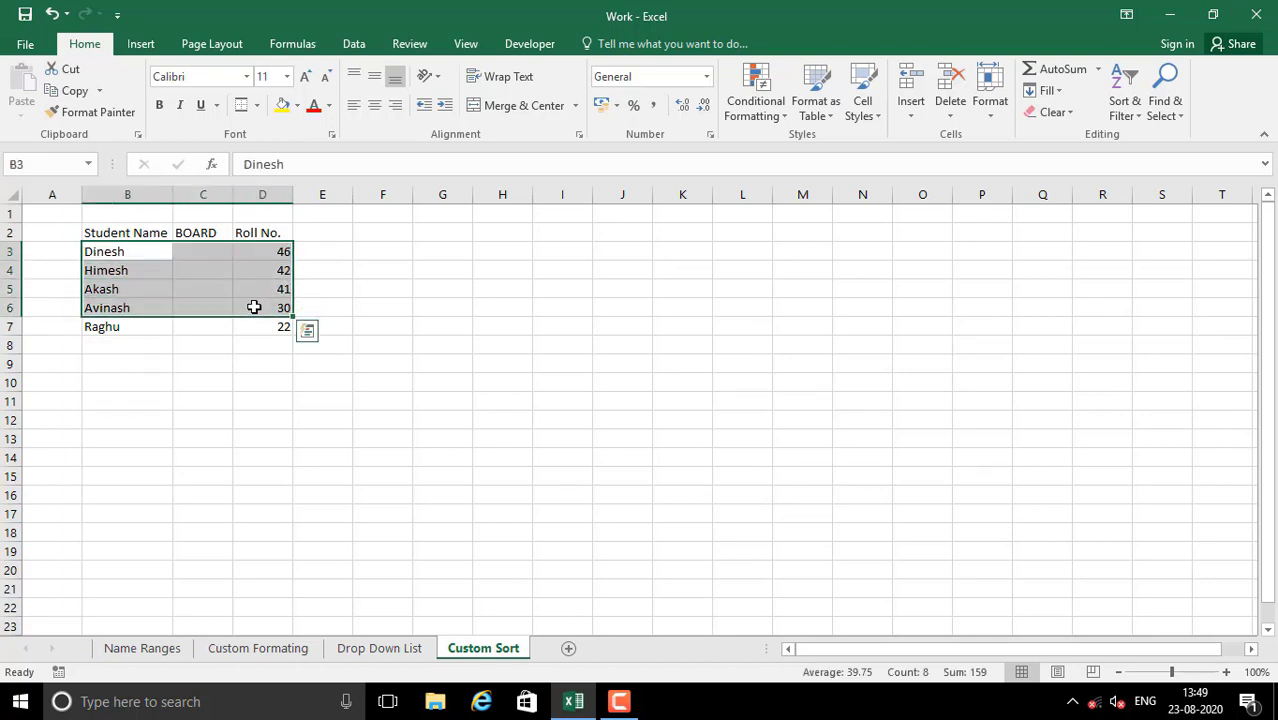
left_click(190, 290)
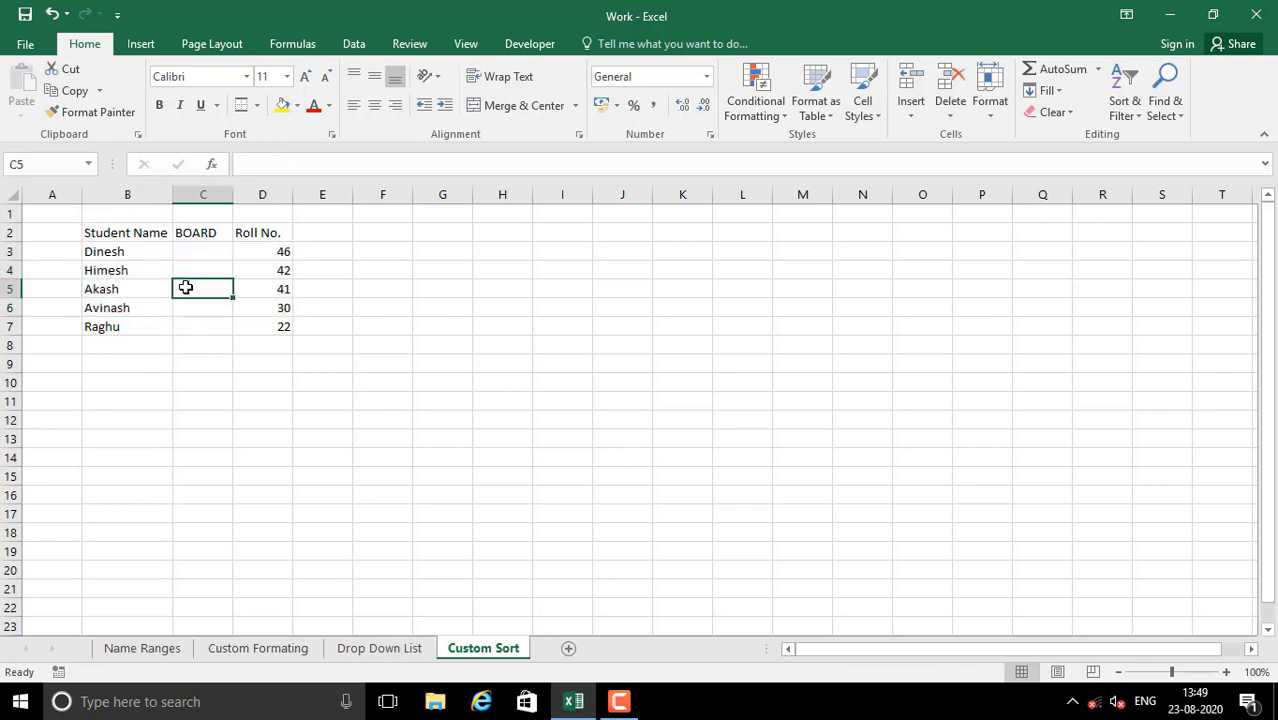
scroll(324, 409, "down", 1)
scroll(324, 409, "up", 1)
left_click_drag(123, 251, 285, 308)
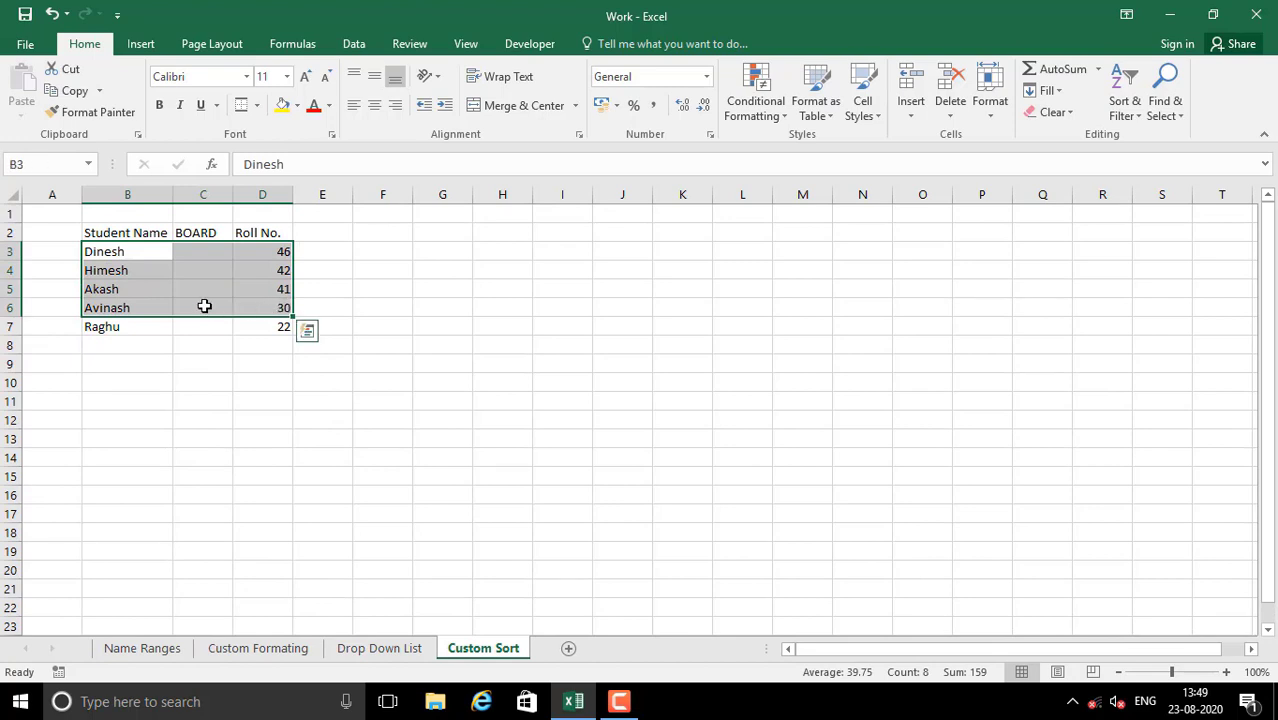